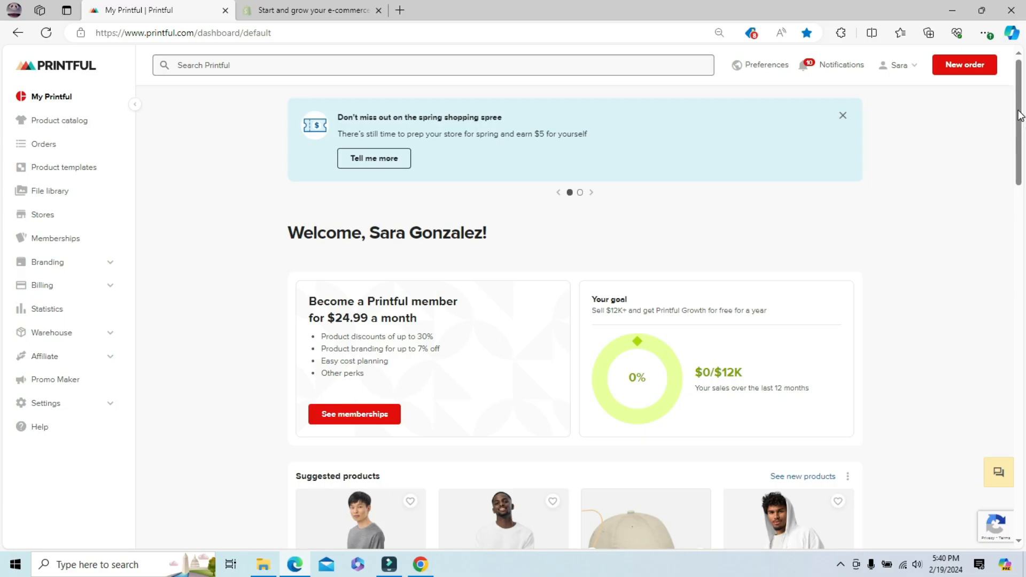
Collapse the dashboard's navigation sidebar and expand it again.
mouse_move(1018, 113)
left_mouse_down()
mouse_move(1015, 209)
mouse_move(1023, 102)
left_mouse_up()
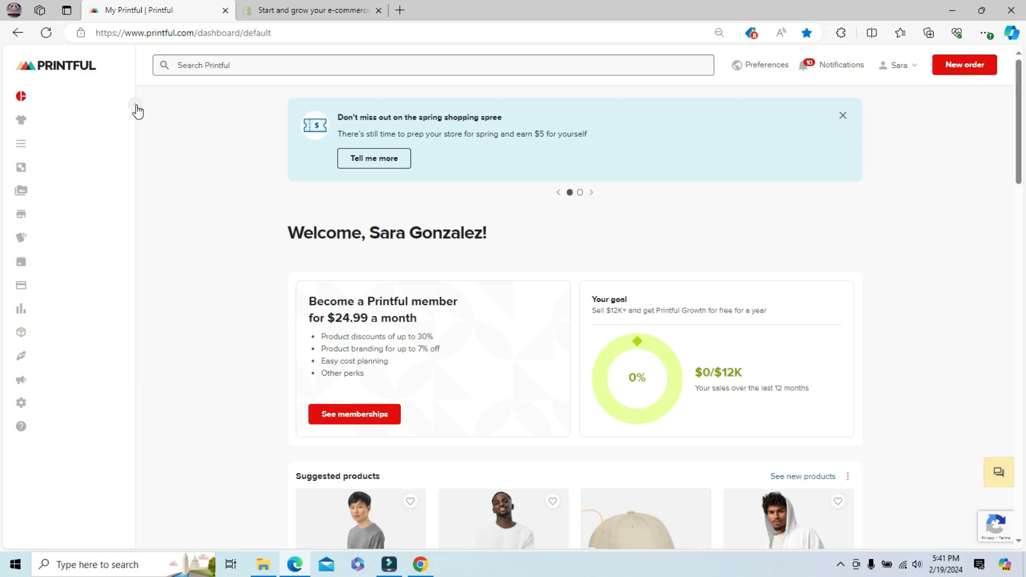
left_click(137, 105)
left_click(38, 106)
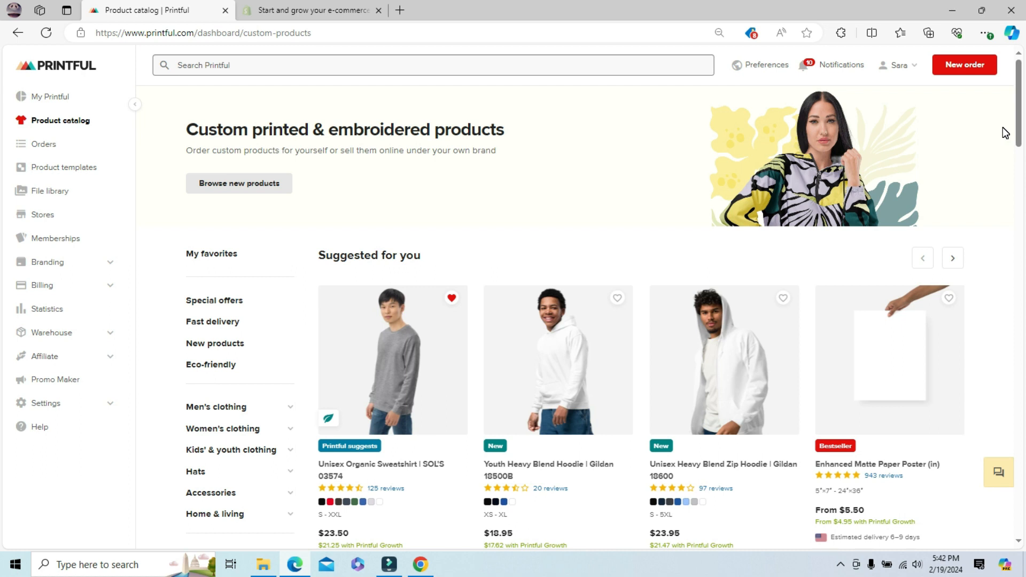
Look over the product catalog's suggested items and open the All men's clothing category.
scroll(1007, 136, "down", 5)
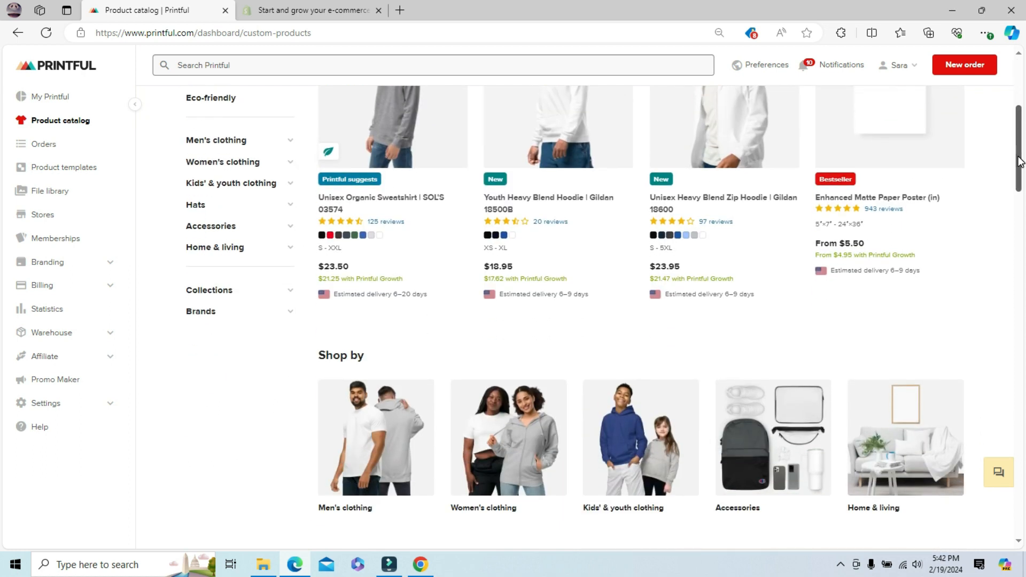
mouse_move(1019, 162)
left_mouse_down()
mouse_move(1020, 191)
mouse_move(1021, 154)
left_mouse_up()
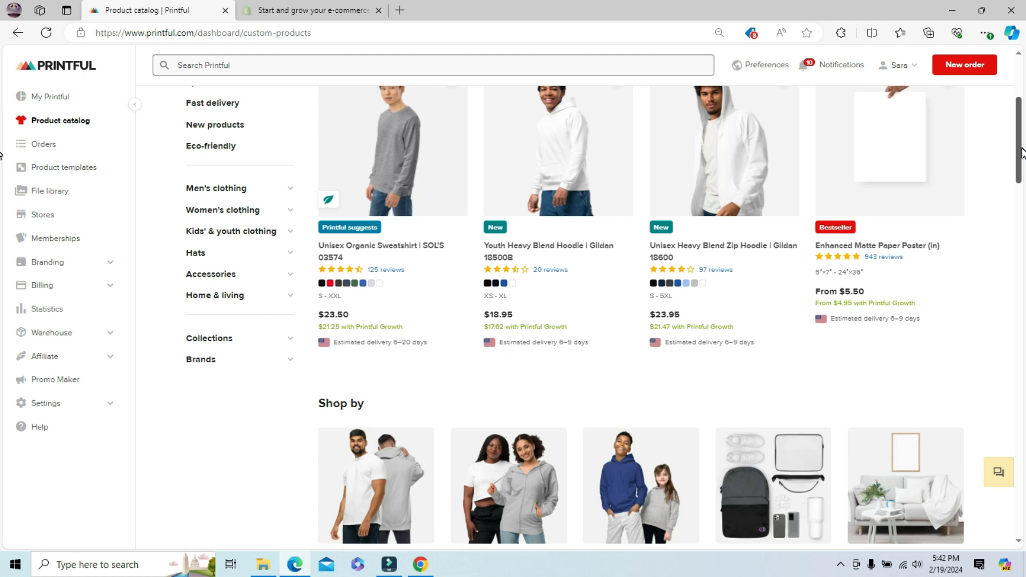
left_click_drag(1021, 154, 1021, 141)
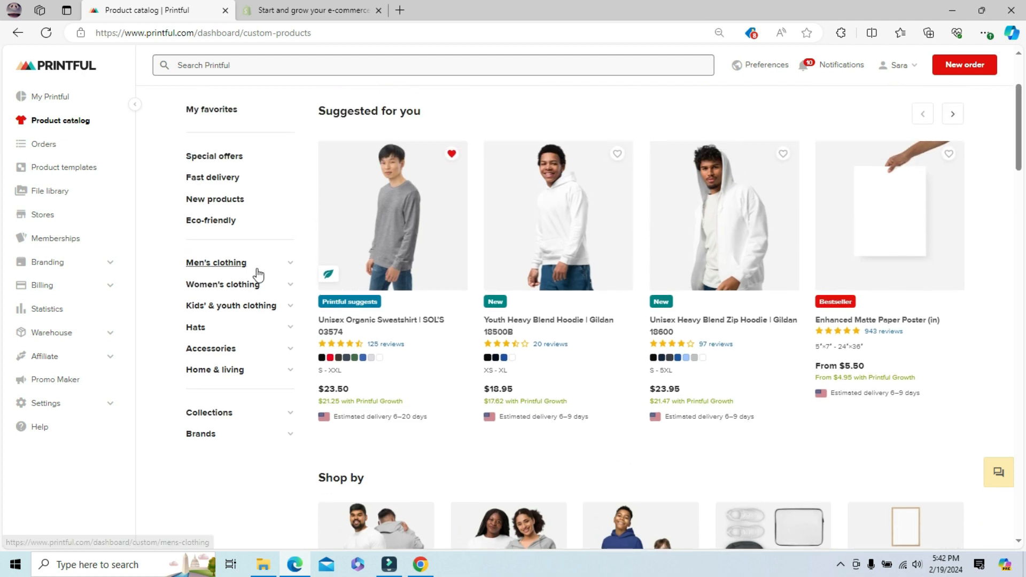
left_click(290, 264)
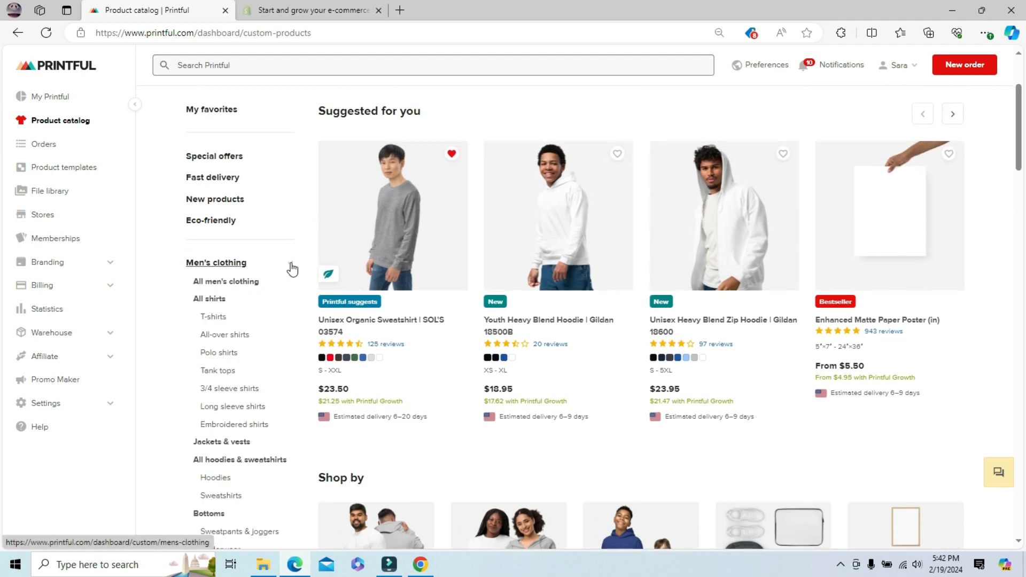
left_click(250, 282)
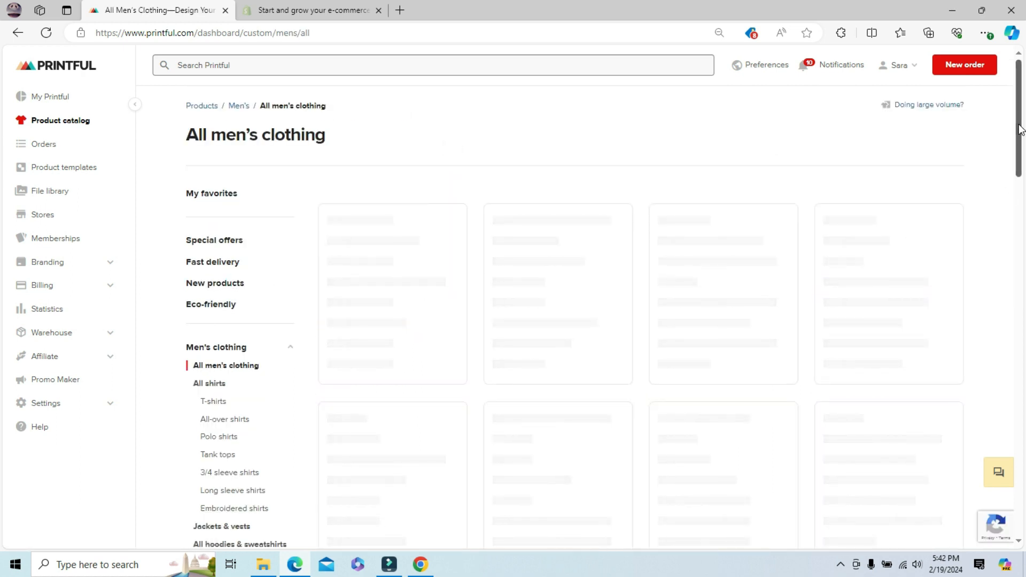
Open the All shirts category under men's clothing and browse the products through to page 2 of the results.
left_click_drag(1018, 125, 1023, 159)
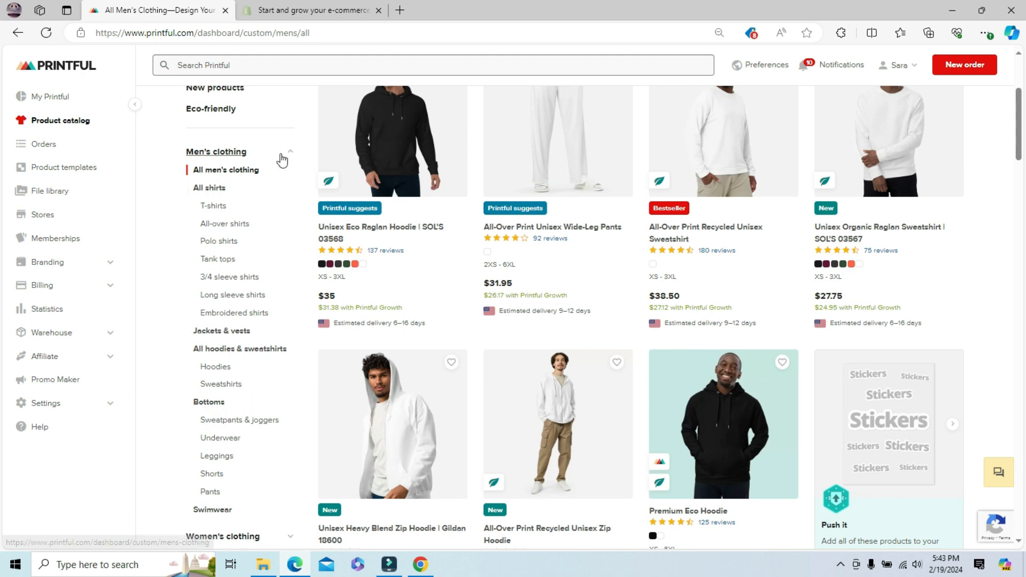
left_click(215, 189)
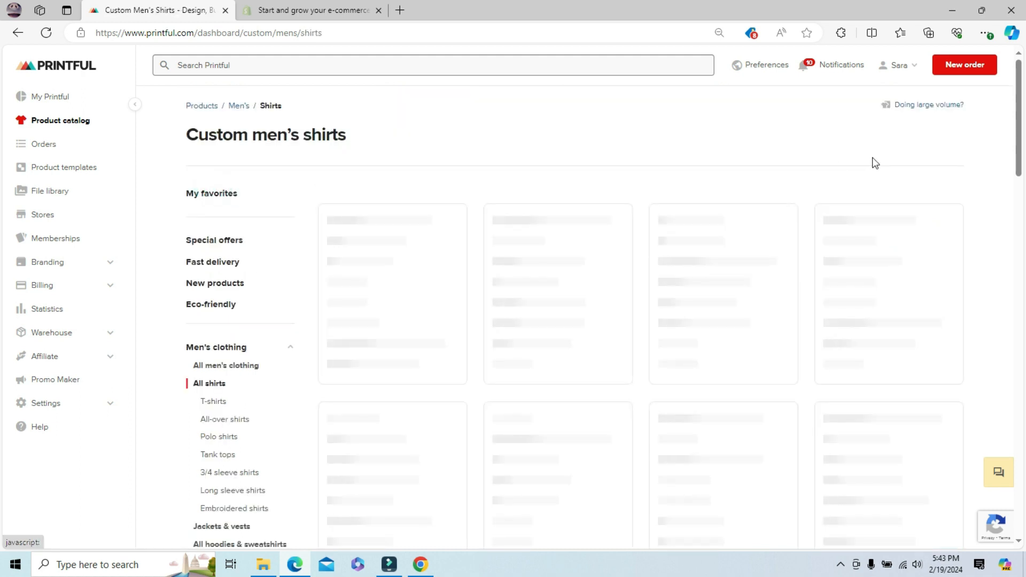
left_click_drag(1020, 91, 1022, 228)
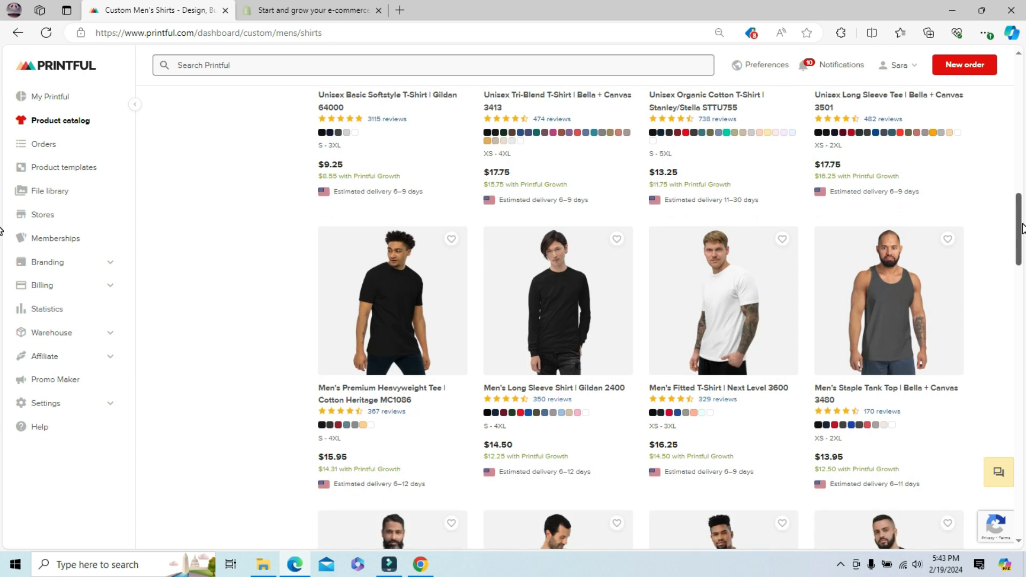
left_click_drag(1022, 229, 1022, 233)
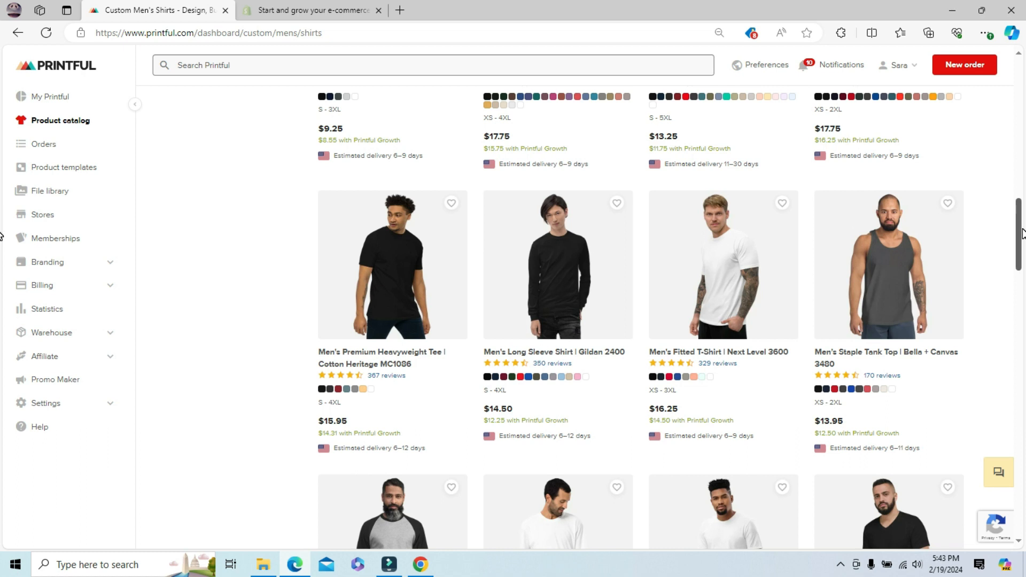
left_click_drag(1022, 233, 1022, 323)
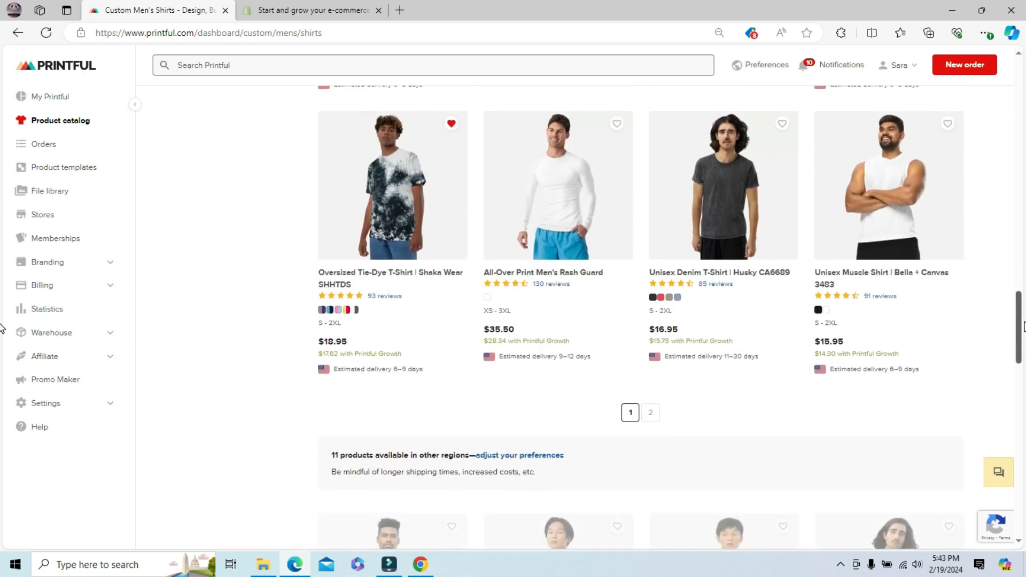
left_click(651, 413)
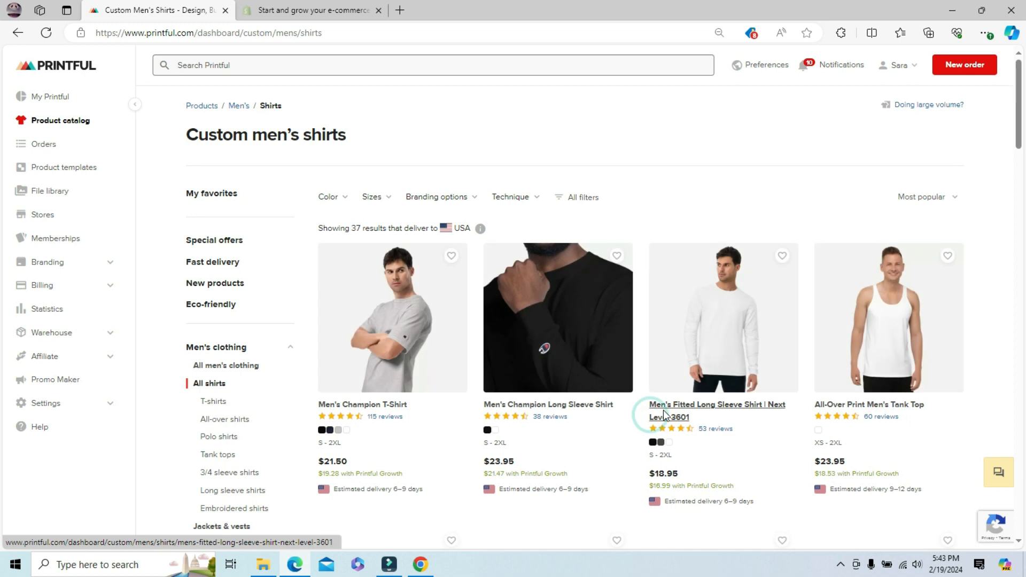
Browse page 2 of the men's shirts, expand the Brands category and look through the available brands.
left_click_drag(1018, 107, 1020, 128)
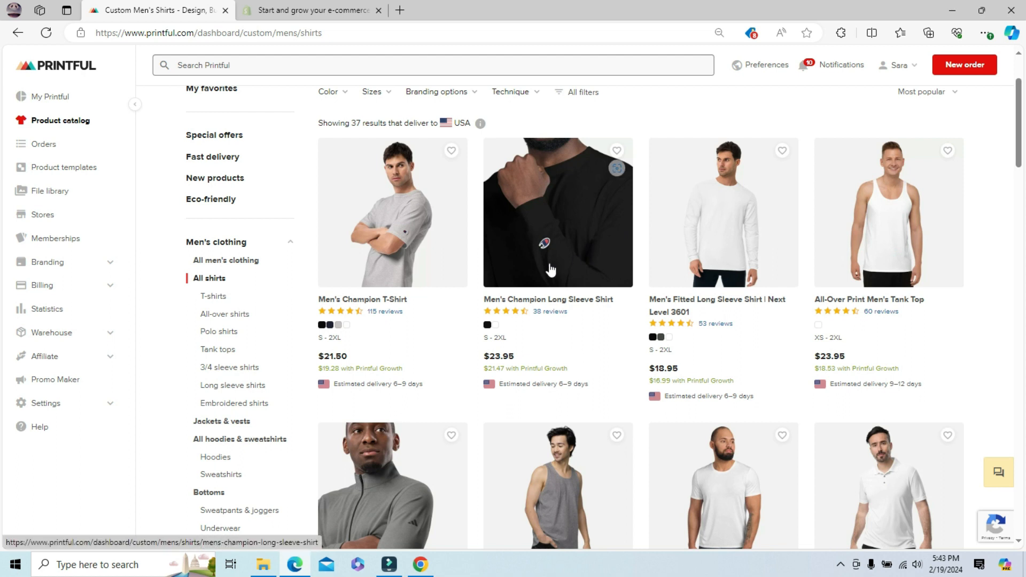
left_click_drag(1018, 142, 1023, 227)
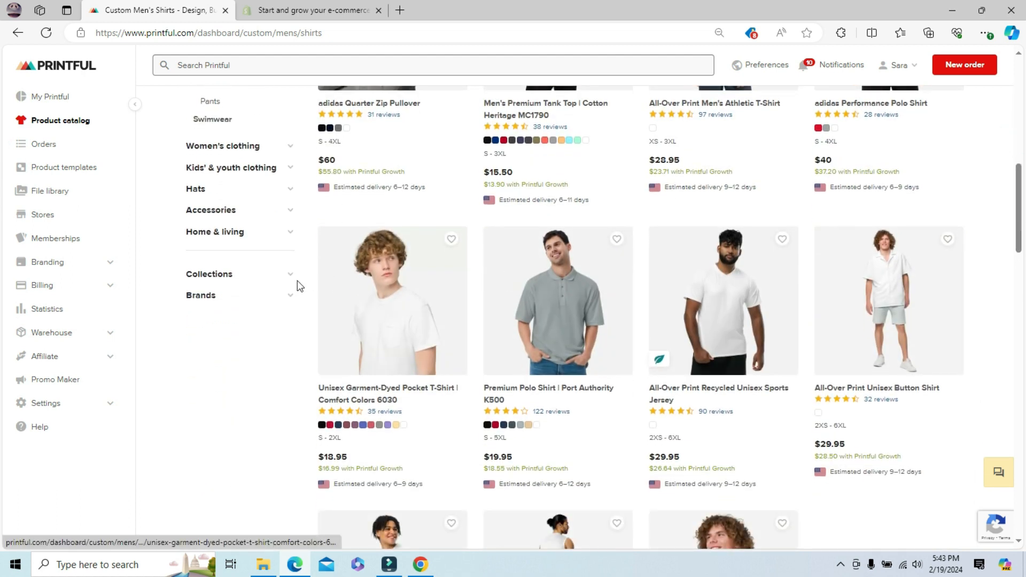
left_click(291, 297)
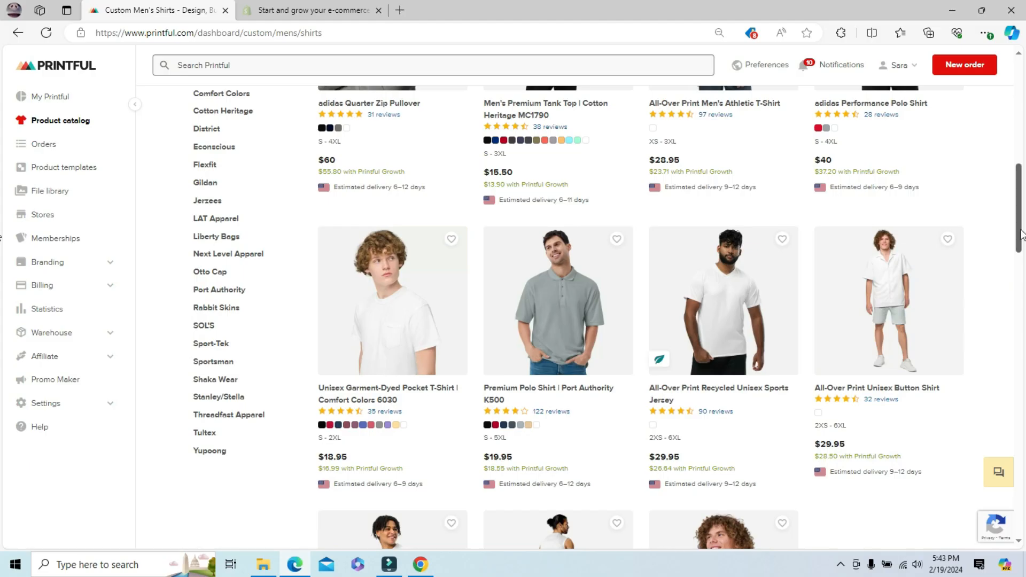
left_click_drag(1020, 234, 1019, 187)
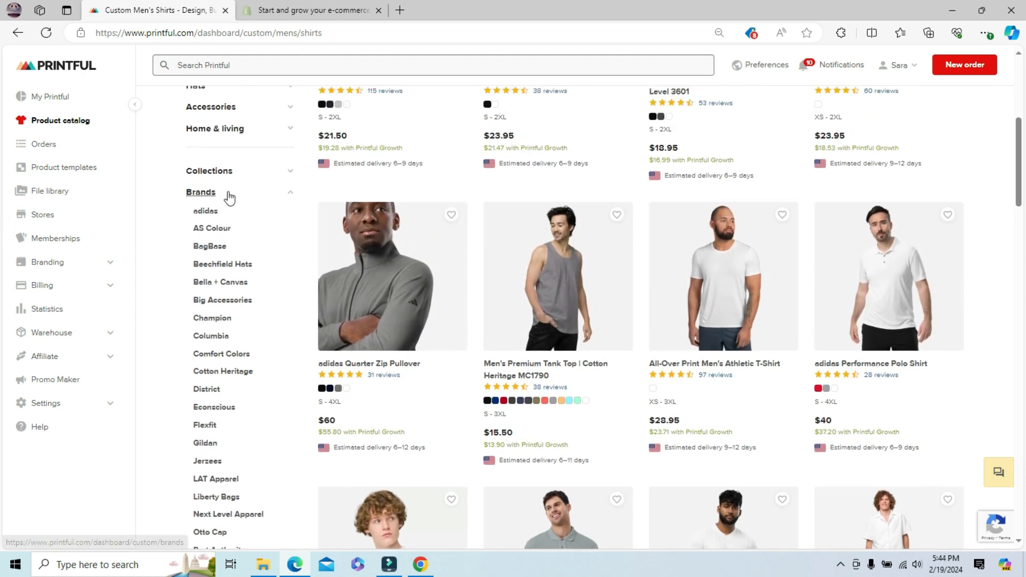
scroll(230, 196, "down", 5)
left_click_drag(1025, 233, 1023, 242)
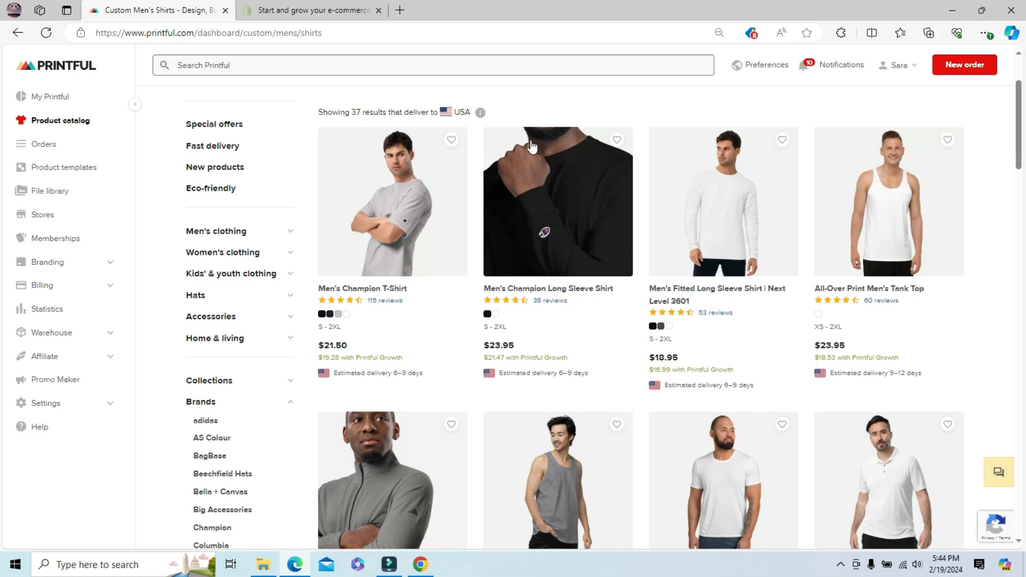
Add the Men's Champion T-Shirt to the favorites and open the My favorites list.
left_click(451, 140)
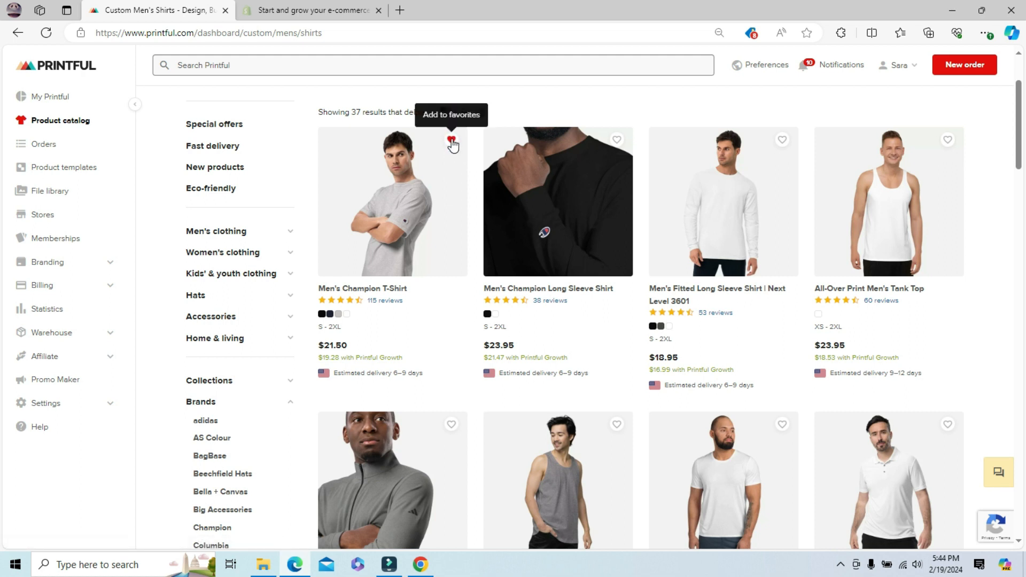
left_click(452, 140)
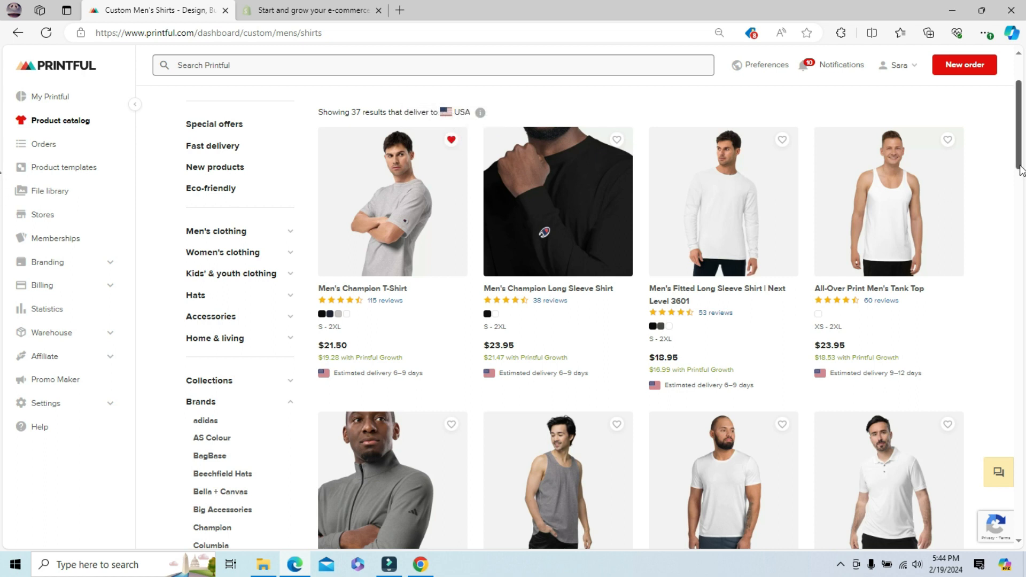
scroll(257, 160, "up", 2)
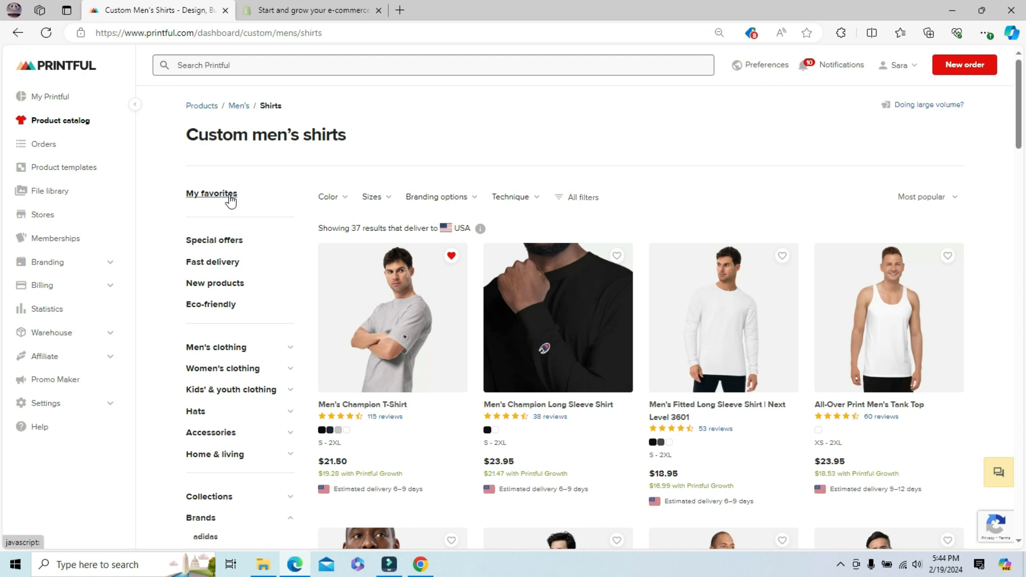
left_click(211, 195)
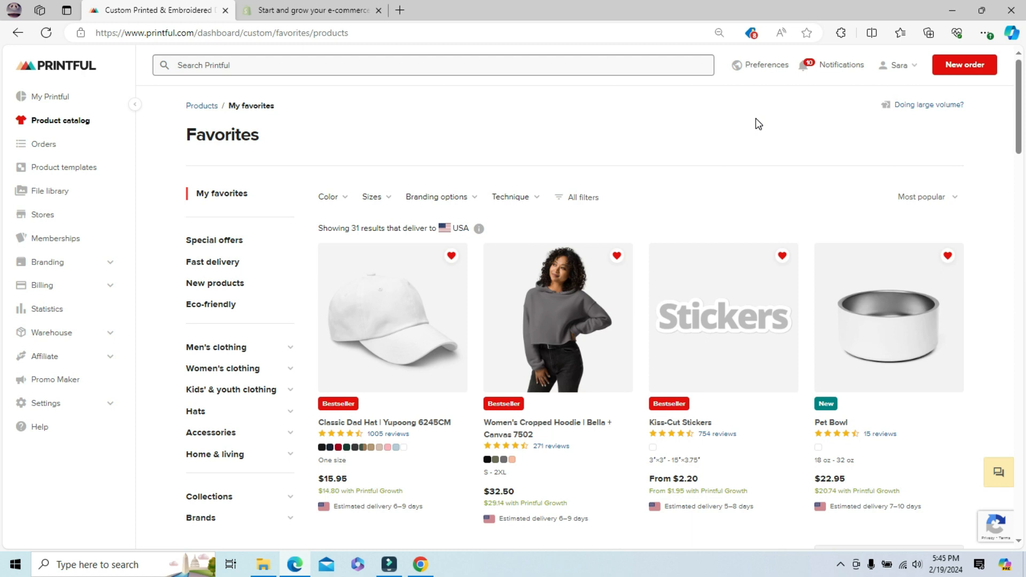
Expand the Women's clothing category from the favorites page, open Dresses and view the products.
scroll(755, 123, "down", 3)
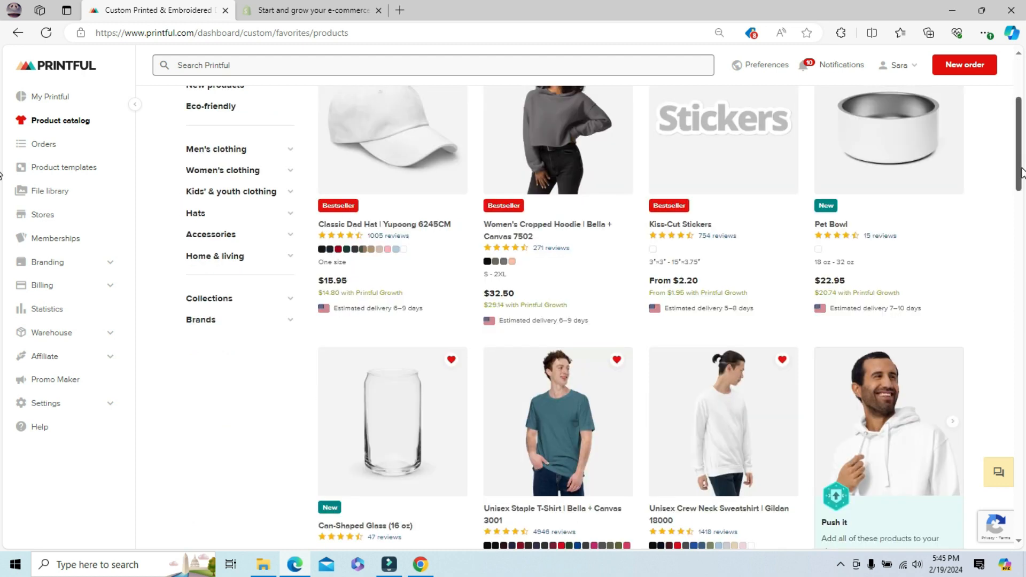
left_click(290, 170)
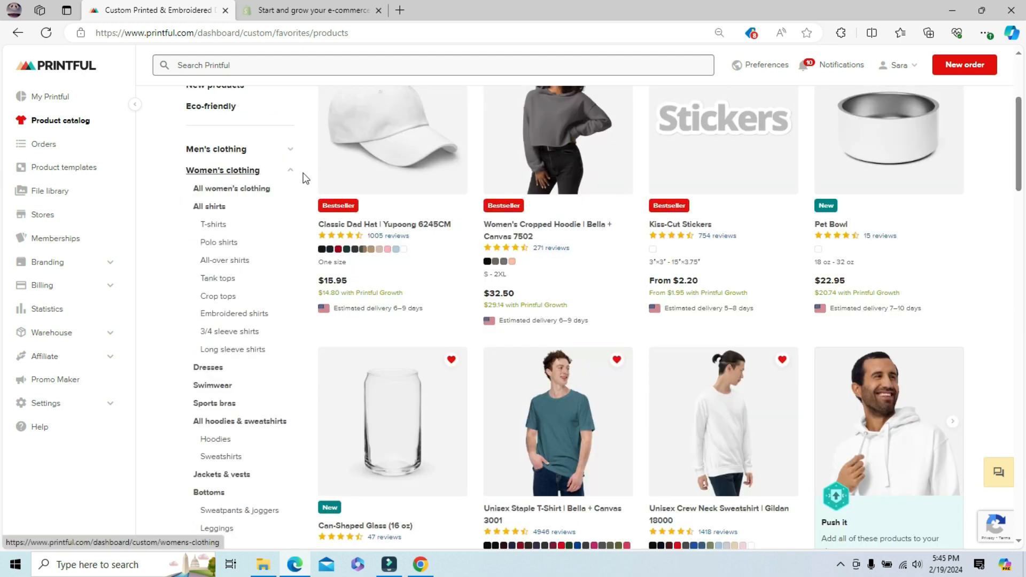
left_click_drag(1017, 177, 1019, 193)
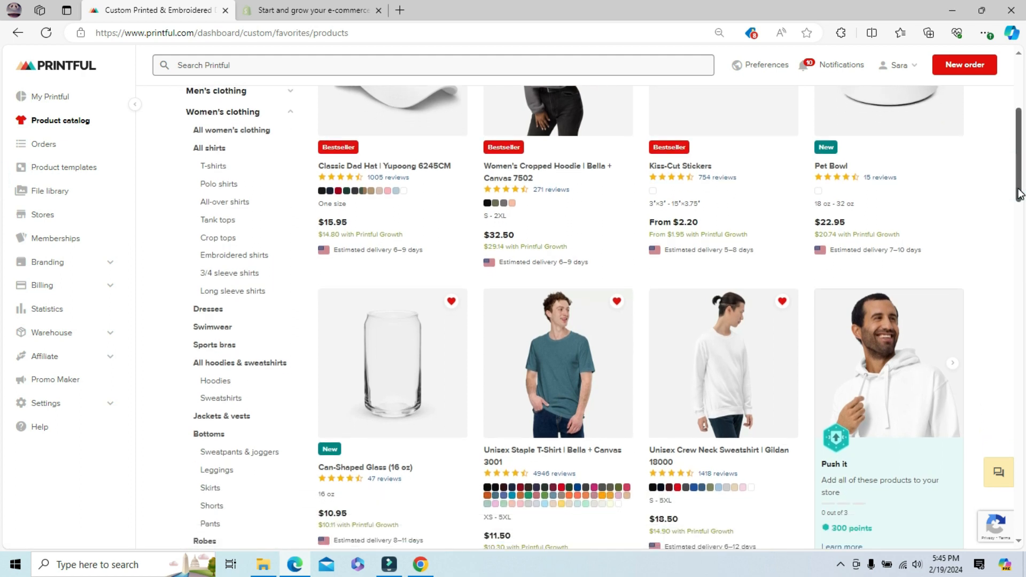
left_click_drag(1019, 194, 1019, 207)
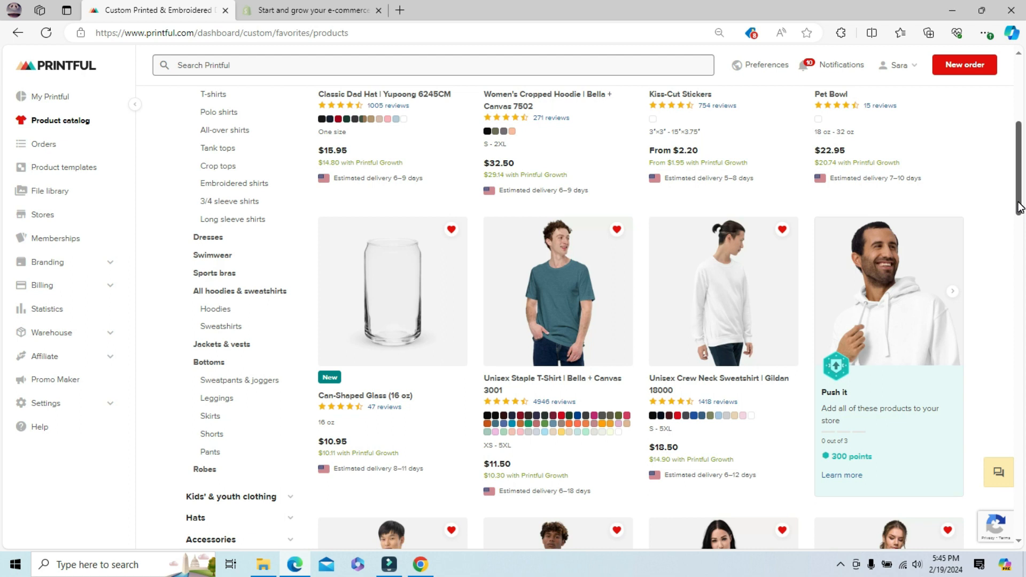
scroll(855, 257, "down", 1)
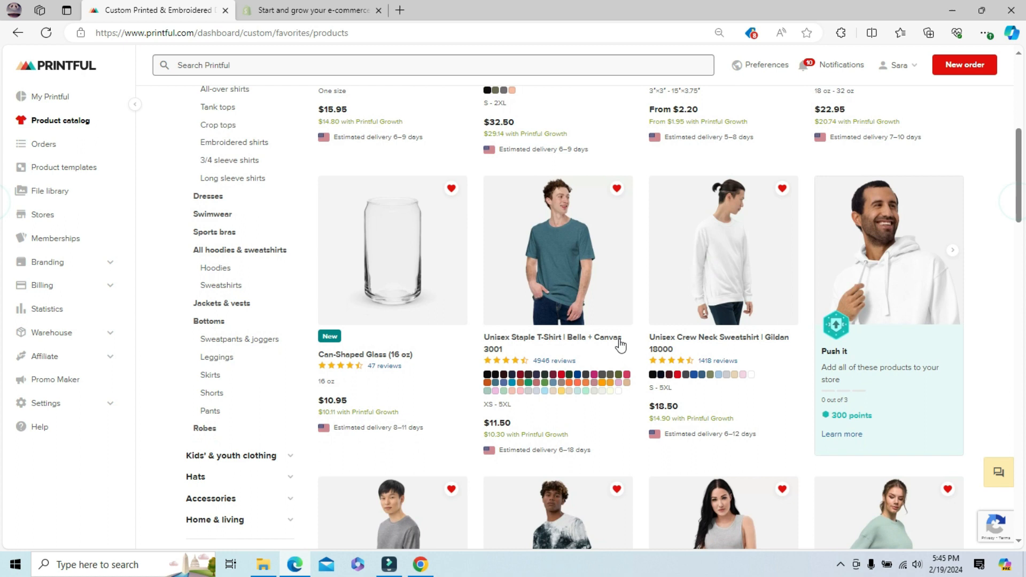
left_click(208, 197)
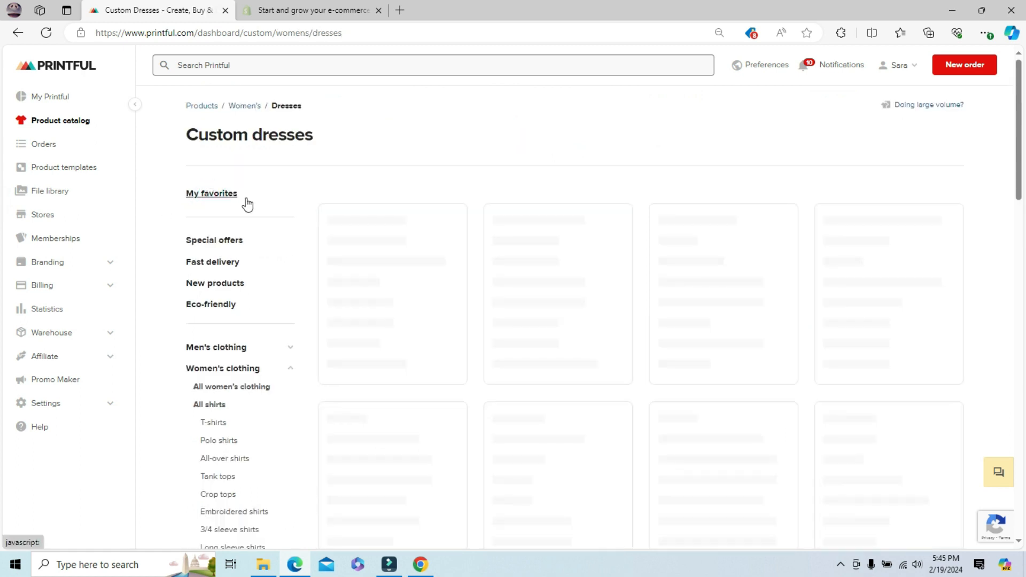
left_click_drag(1019, 140, 1020, 165)
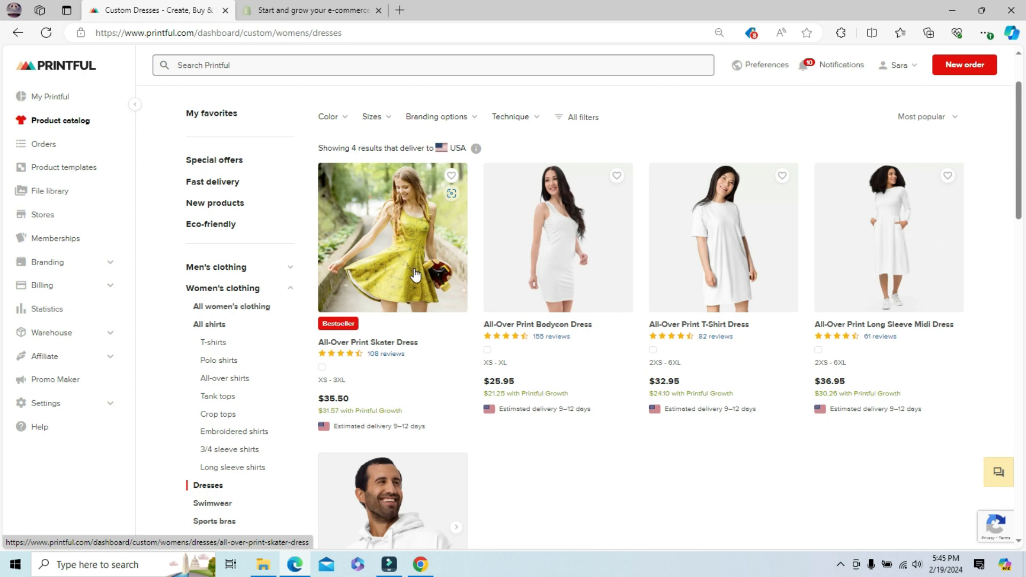
Expand the Kids' & youth clothing category, open Baby bodysuits and view the products.
scroll(264, 412, "down", 5)
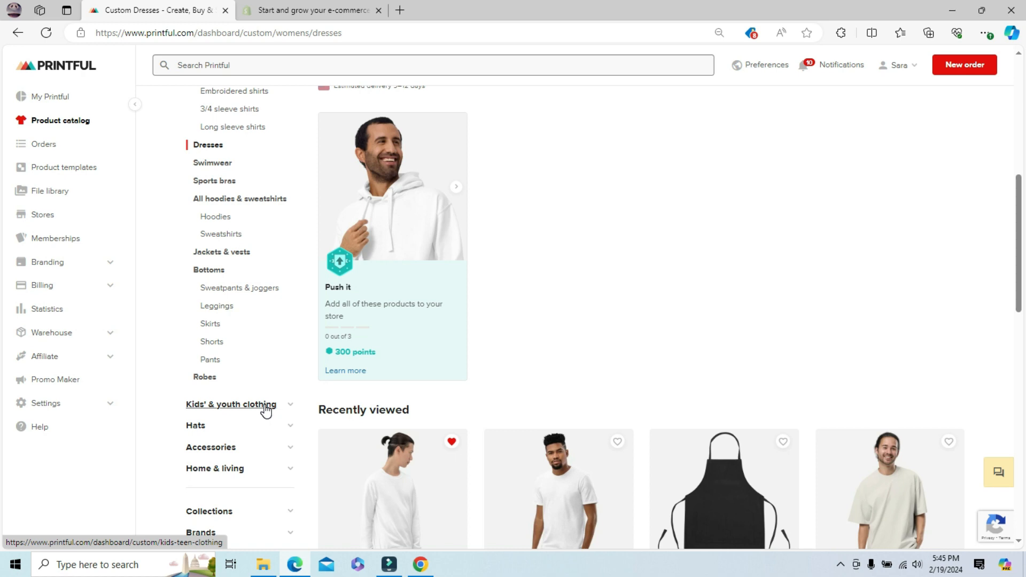
left_click(265, 410)
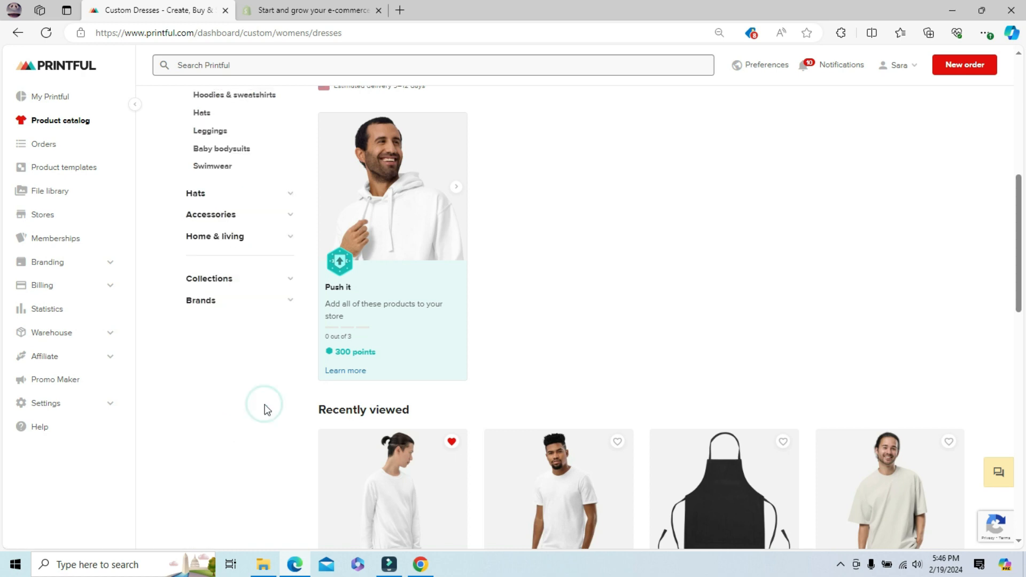
left_click_drag(1019, 291, 1021, 220)
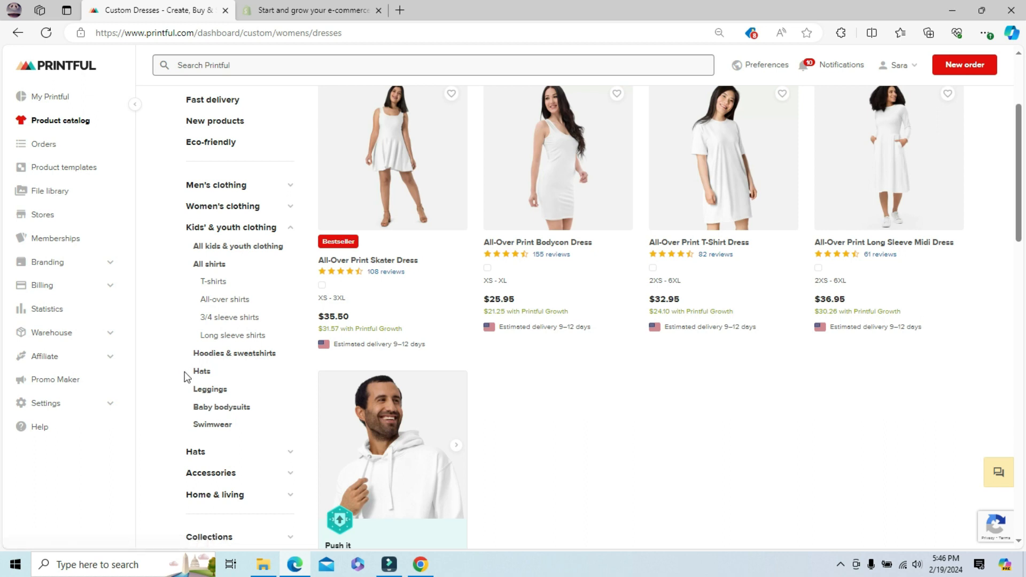
left_click(225, 411)
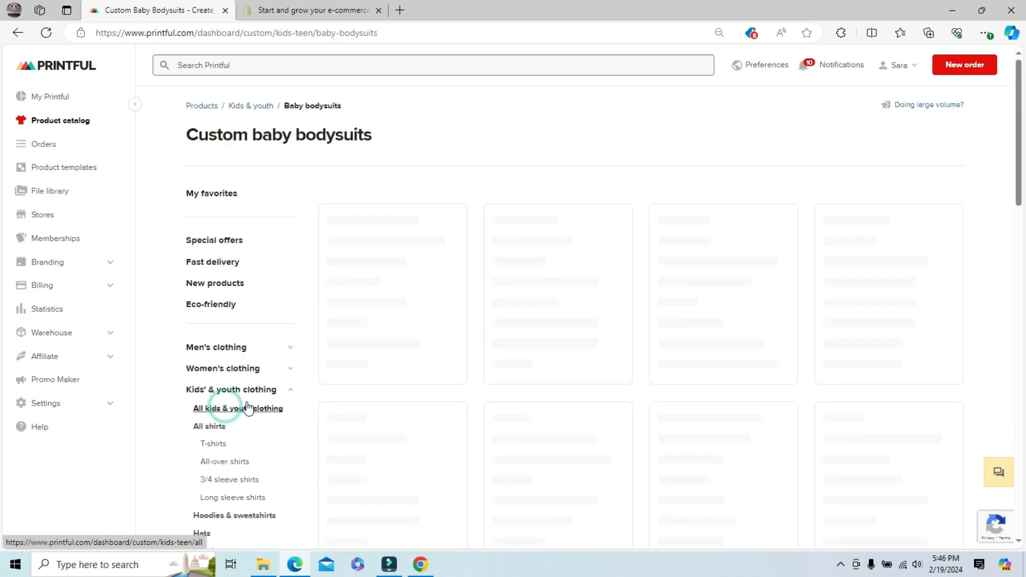
left_click_drag(1019, 143, 1019, 169)
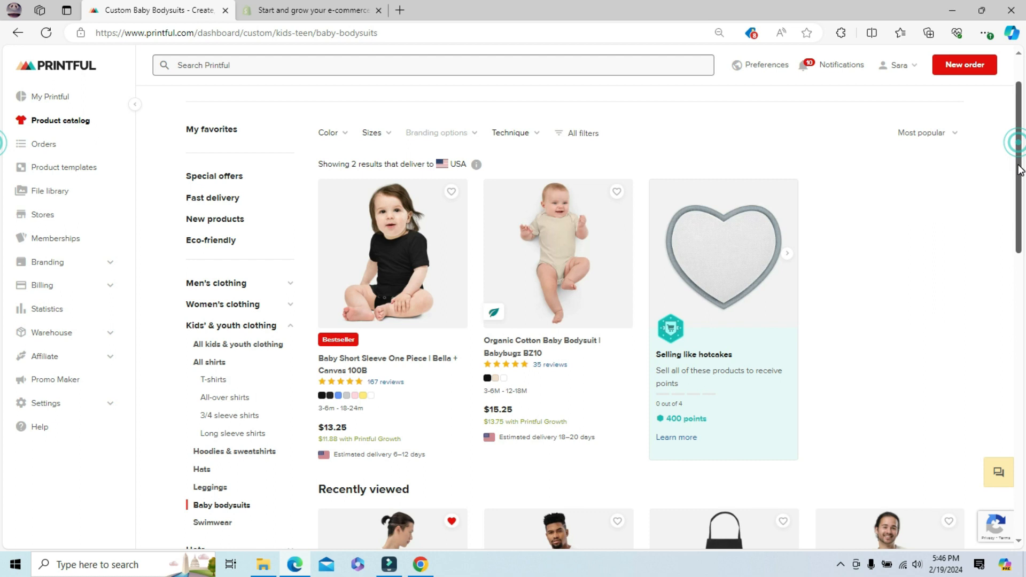
Expand the Hats category, open Mesh hats and look through the products.
left_click_drag(1019, 169, 1020, 269)
left_click(292, 268)
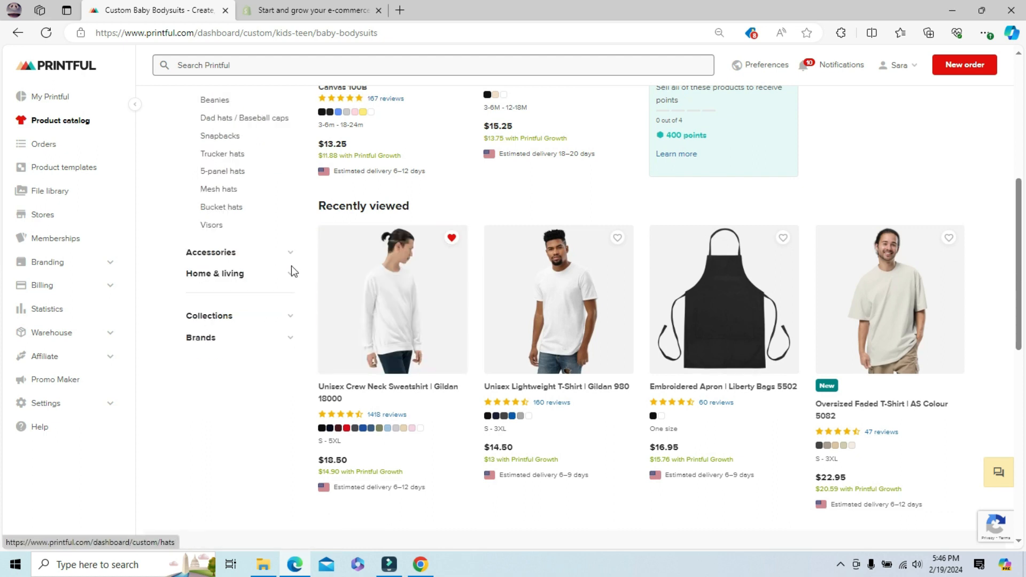
left_click_drag(1016, 254, 1019, 201)
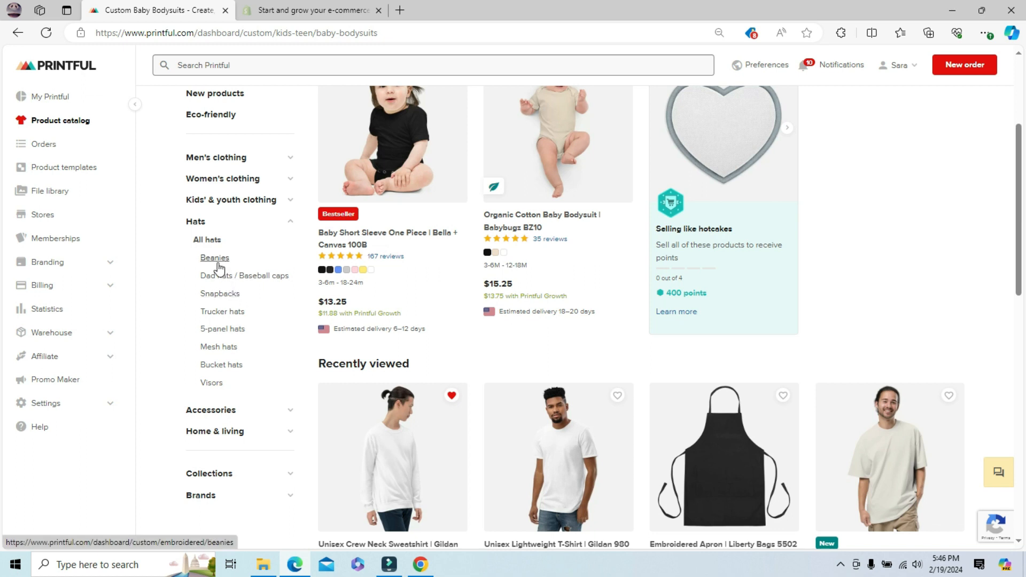
left_click(216, 348)
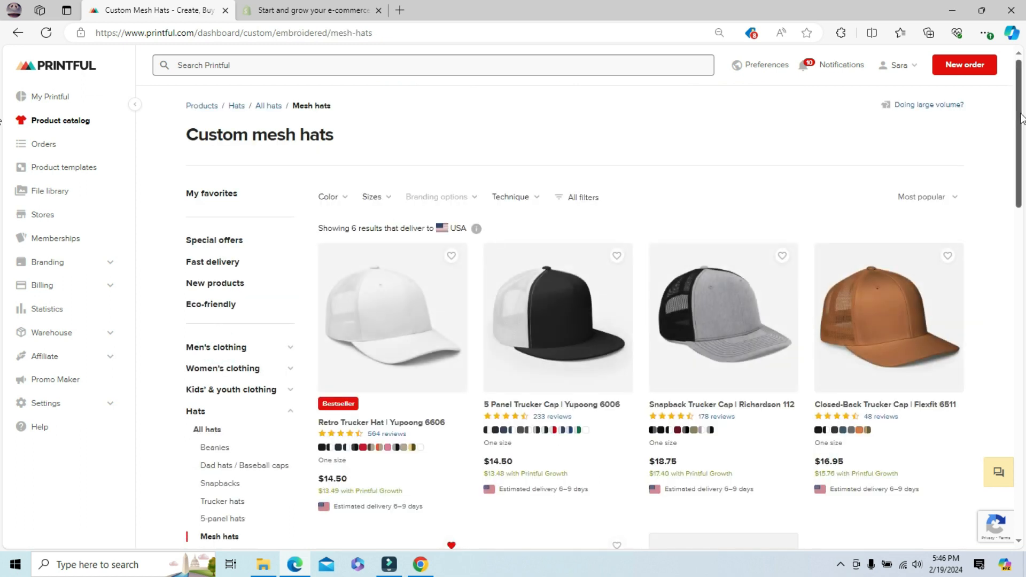
scroll(1021, 150, "down", 3)
scroll(1022, 165, "down", 4)
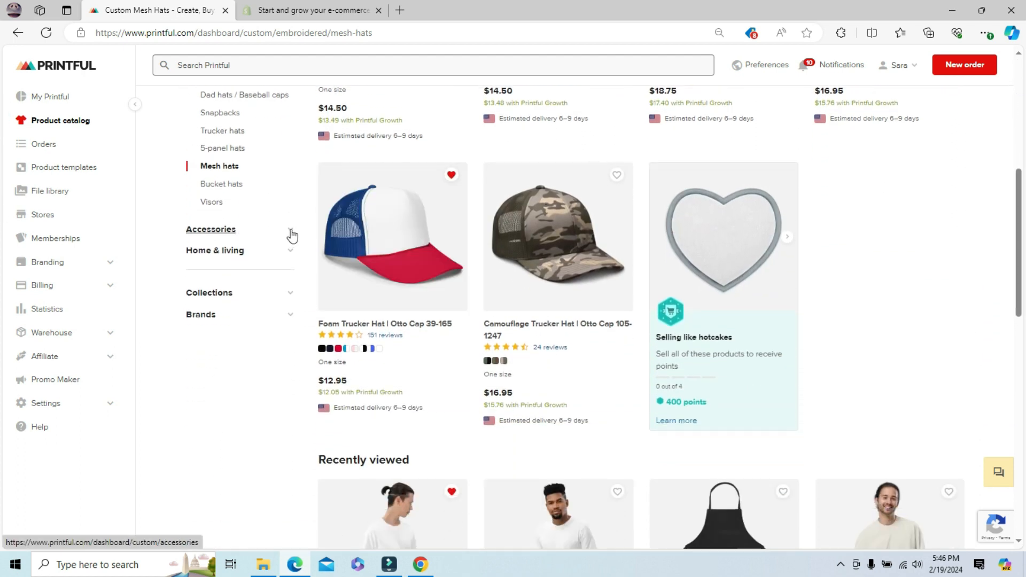
Expand the Accessories category, open All accessories and browse the products.
left_click(290, 230)
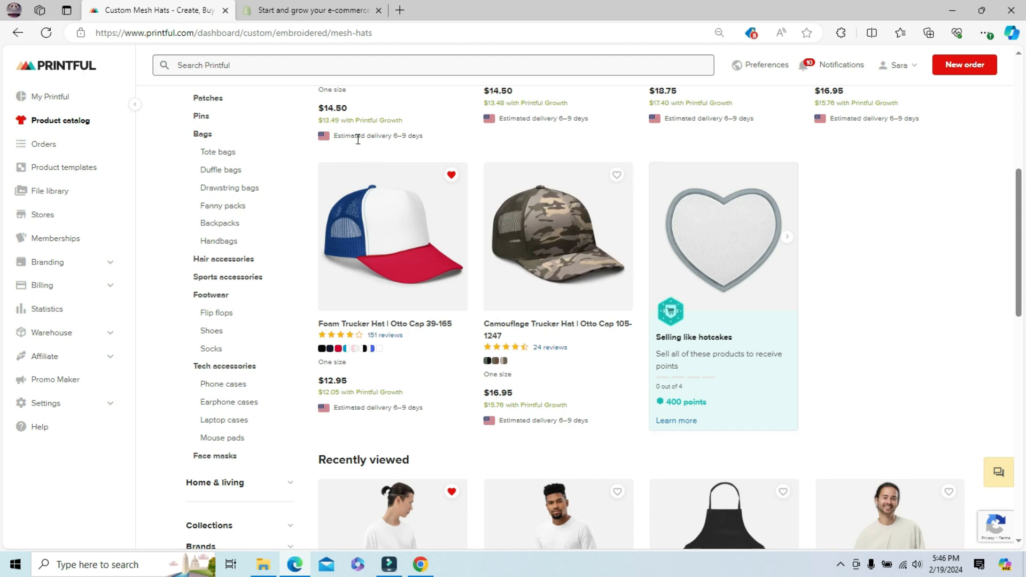
left_click_drag(1022, 188, 1021, 176)
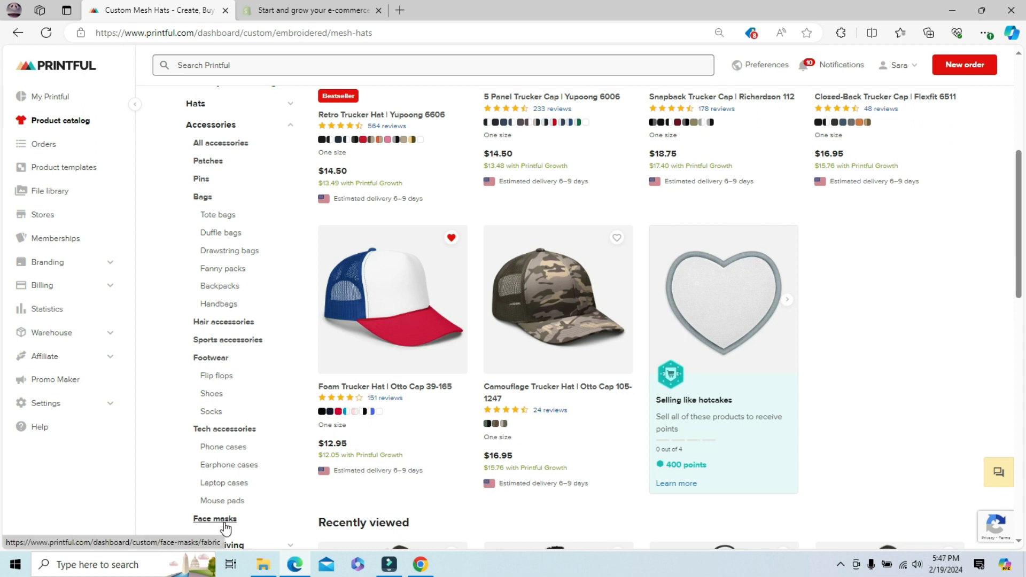
left_click(226, 143)
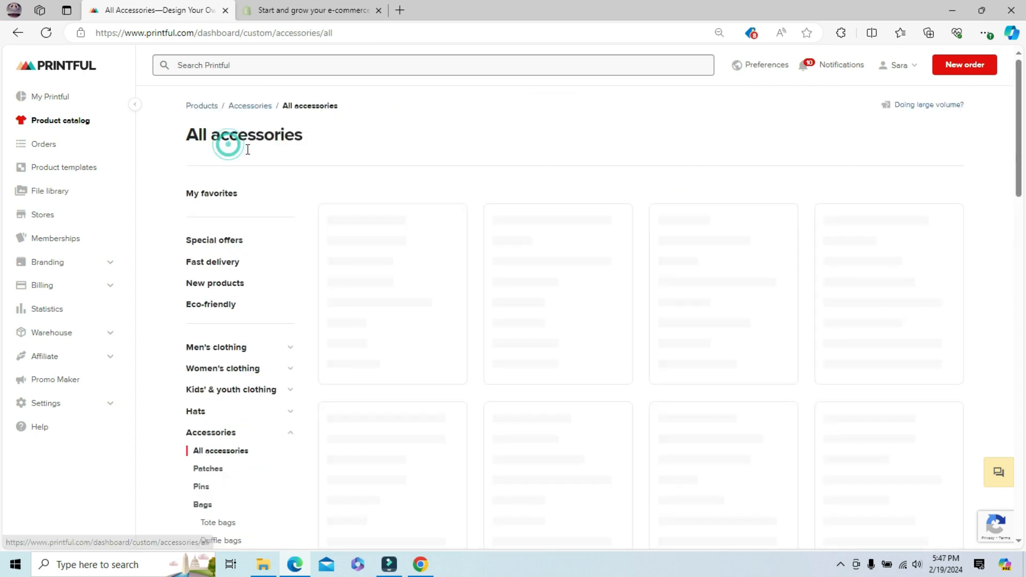
left_click_drag(1021, 97, 1021, 107)
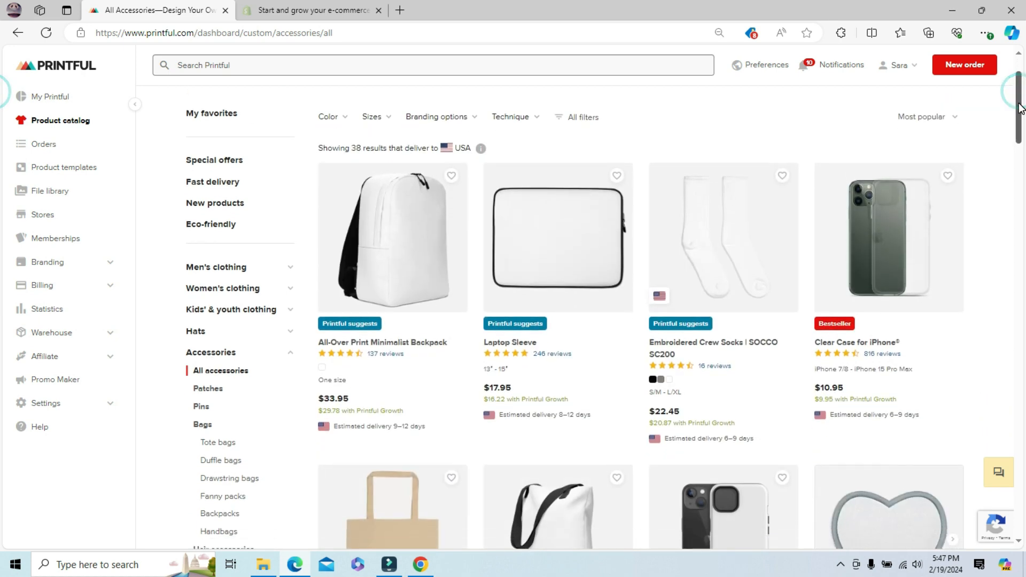
left_click_drag(1020, 106, 1021, 165)
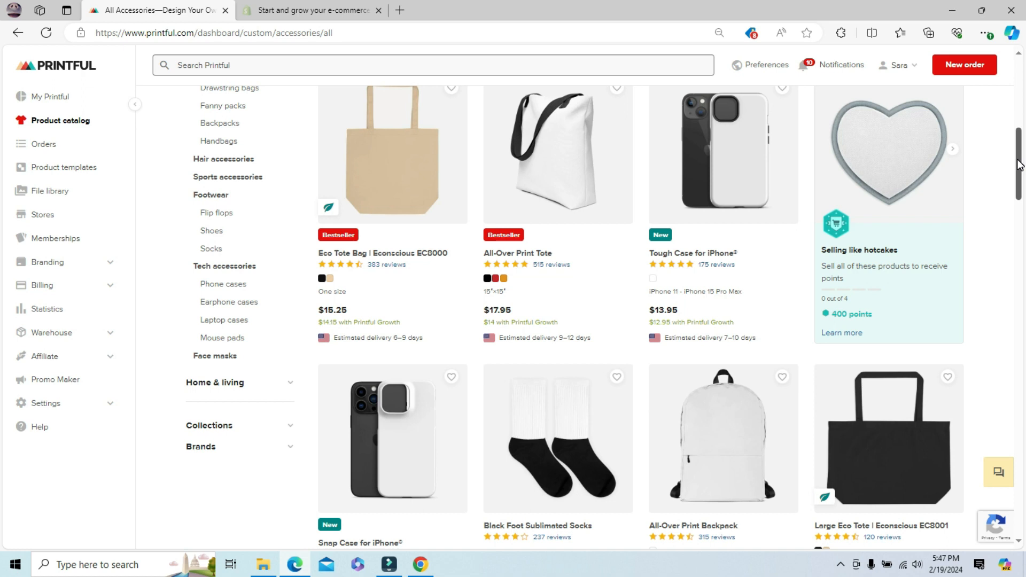
left_click_drag(1020, 164, 1020, 177)
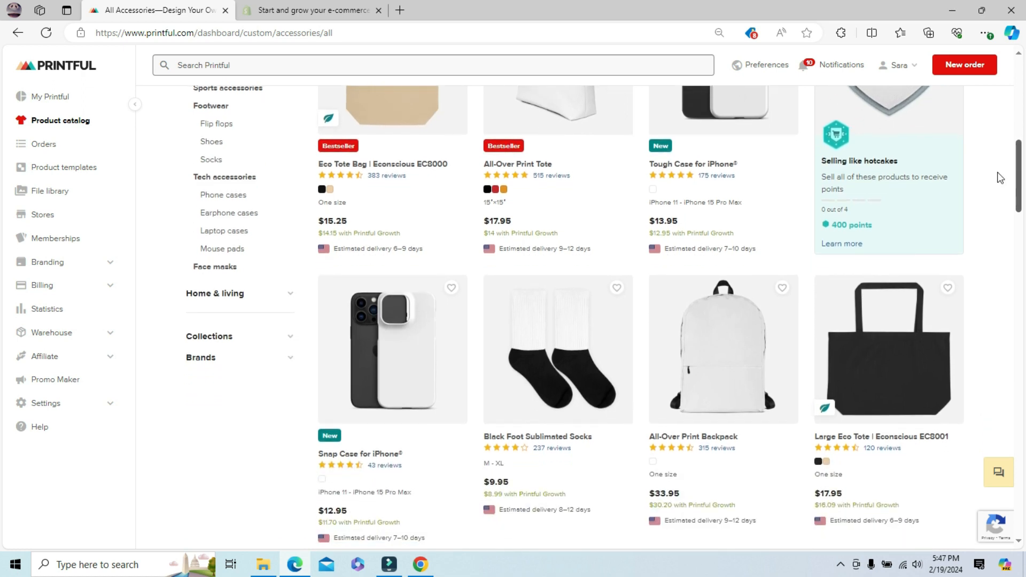
Expand the Home & living category, look through its subcategories and open Beauty to view the products.
left_click(291, 295)
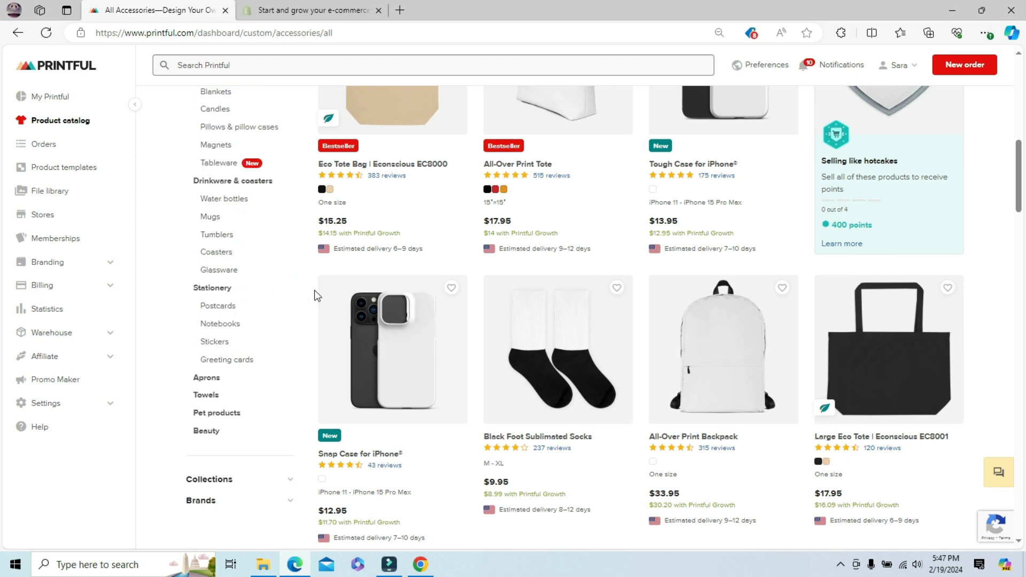
left_click_drag(1017, 216, 1015, 202)
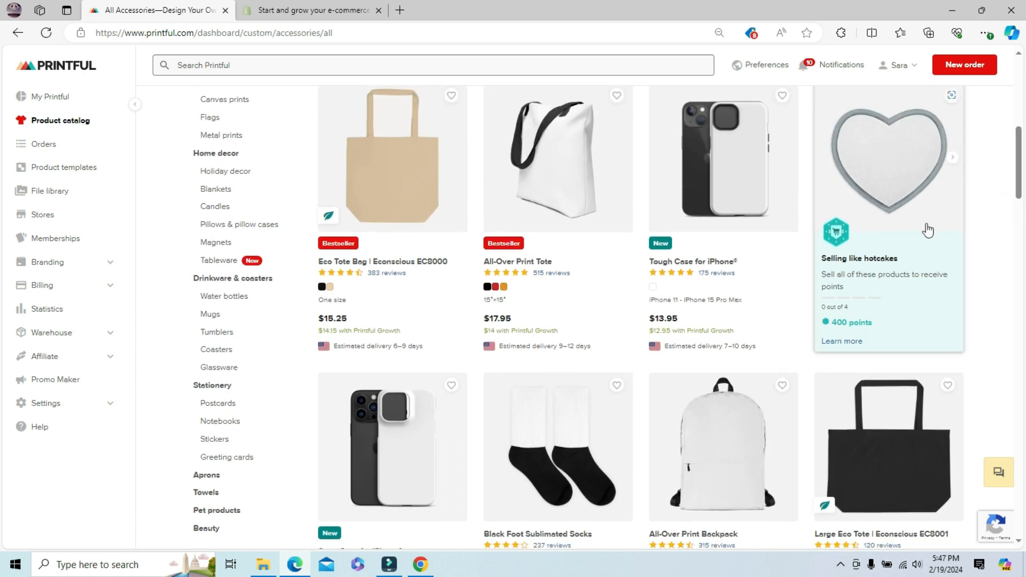
left_click_drag(1020, 183, 1020, 162)
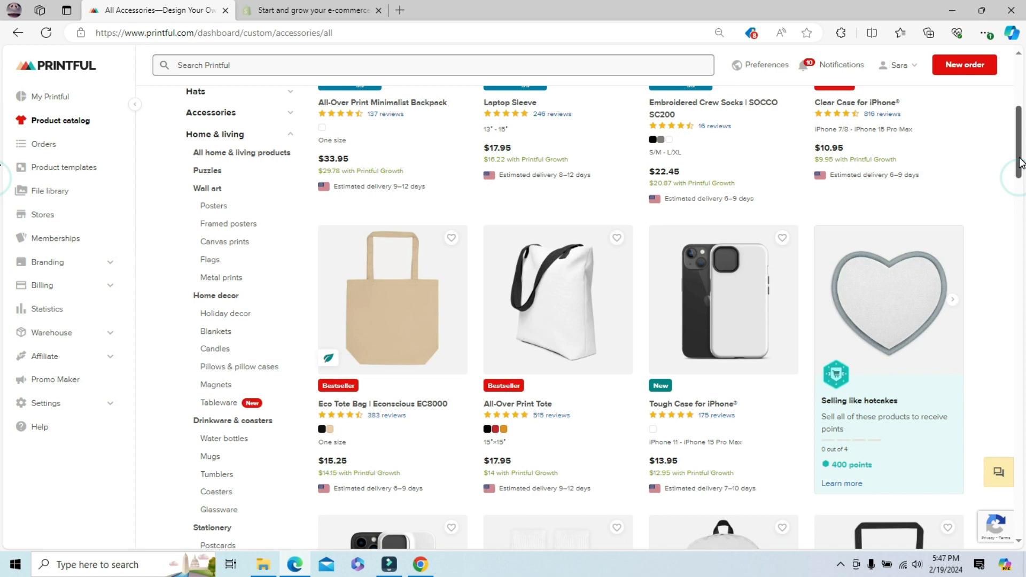
left_click_drag(1021, 161, 1020, 179)
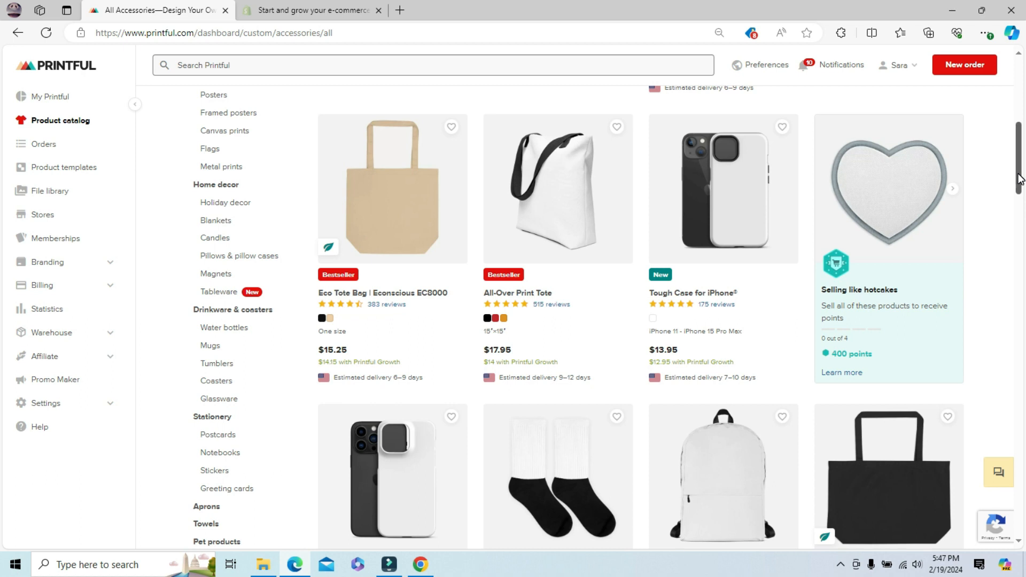
left_click_drag(1021, 179, 1021, 199)
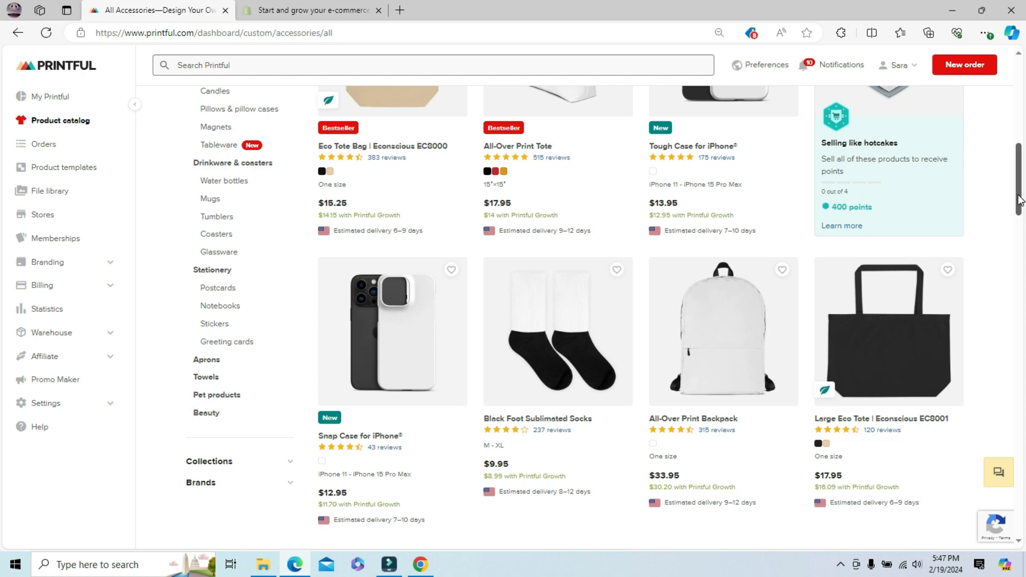
left_click(208, 414)
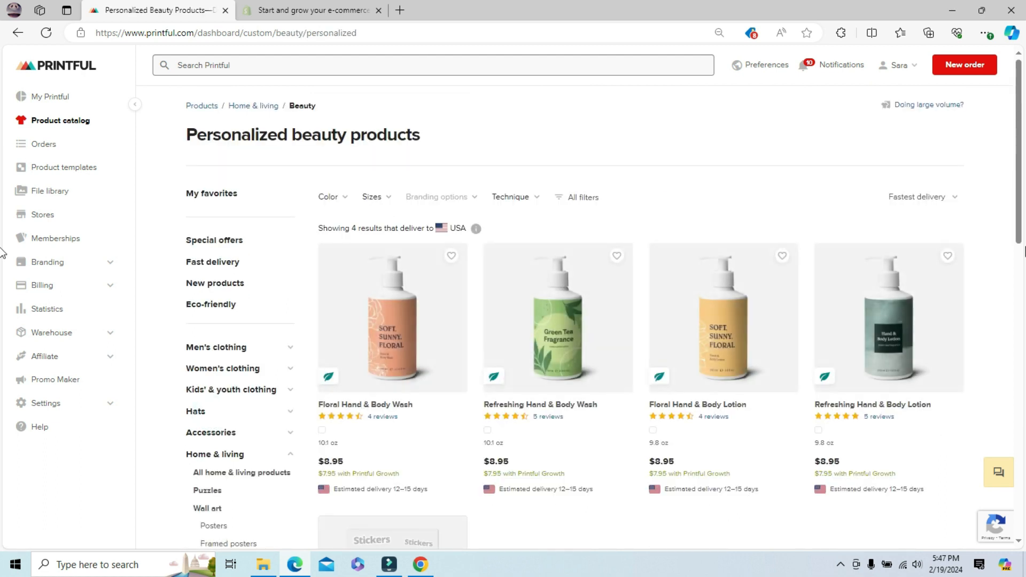
left_click_drag(1018, 113, 1018, 138)
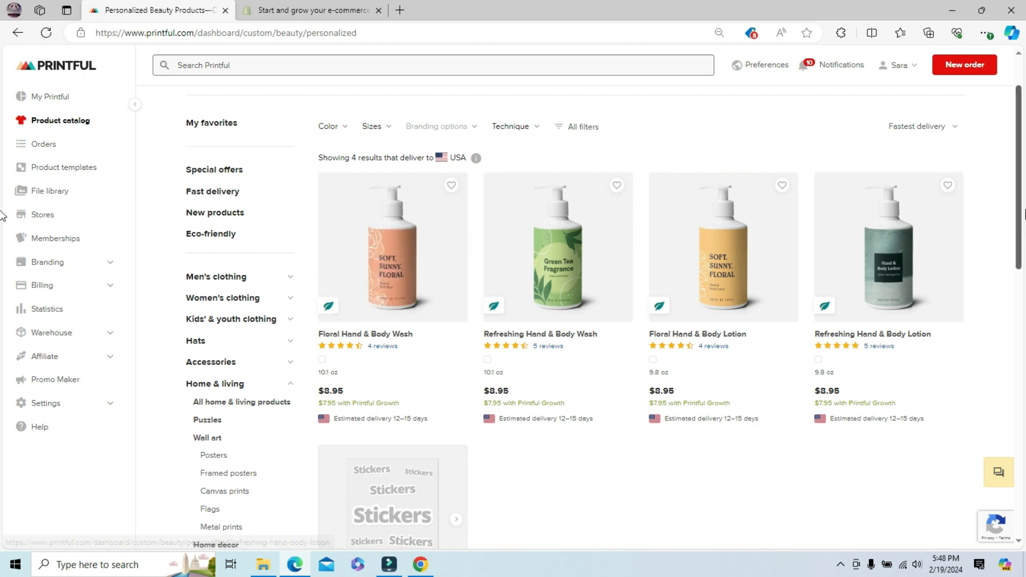
Open the Cloth Napkin Set (4) from the tableware products and view its product photos through to the plain white napkins.
left_click_drag(1018, 193, 1022, 294)
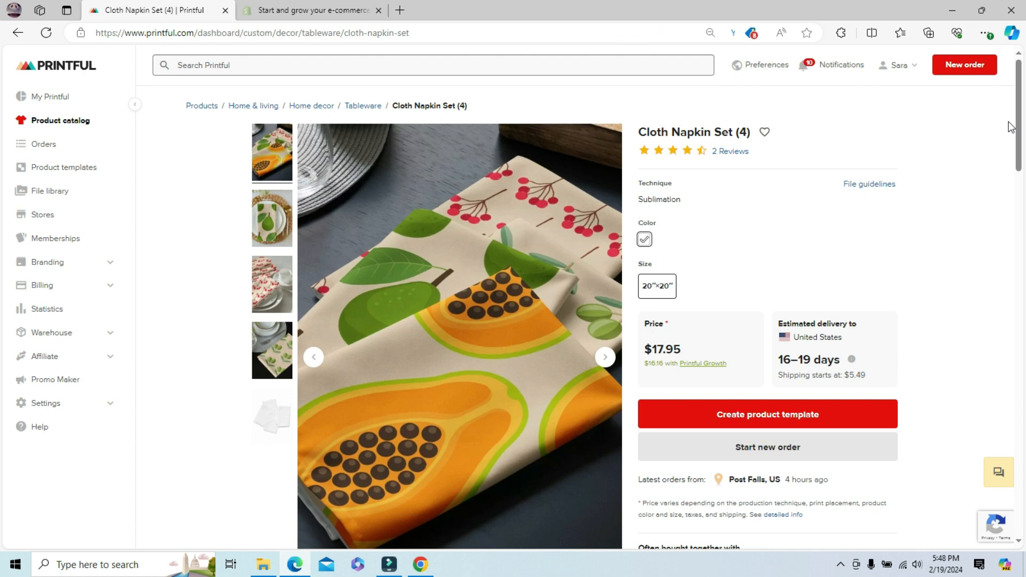
left_click(275, 227)
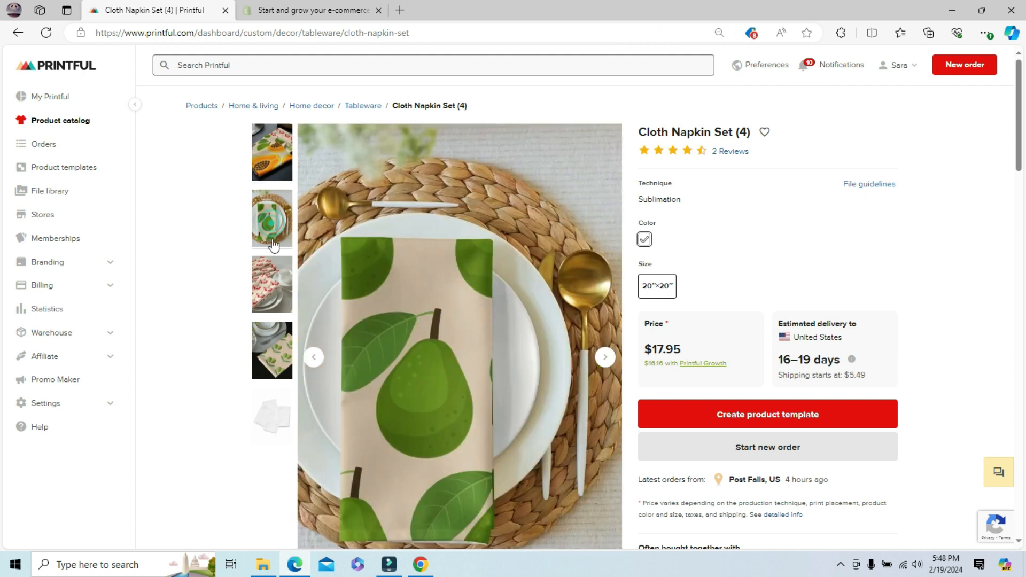
left_click(276, 291)
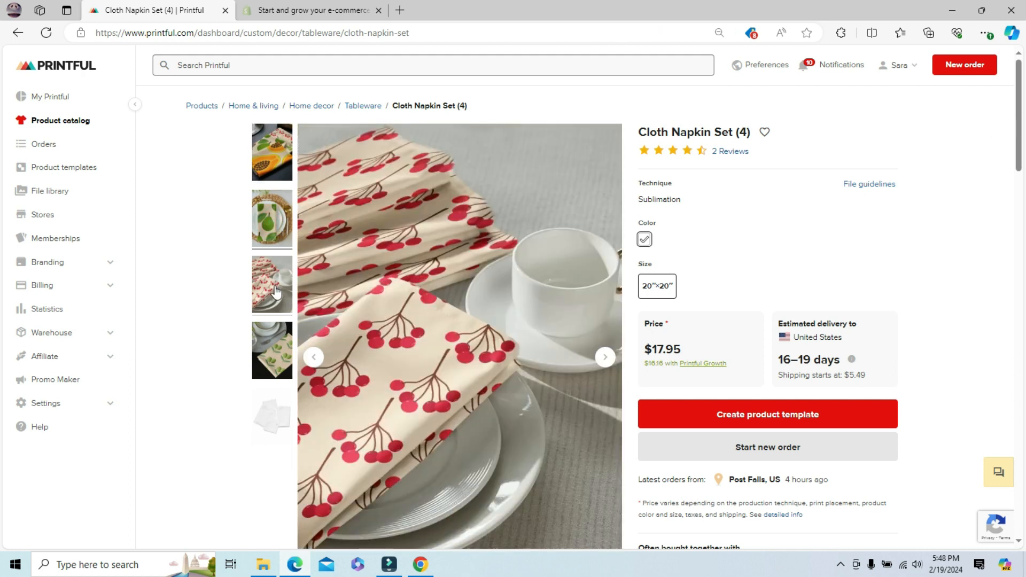
left_click(273, 352)
left_click(275, 421)
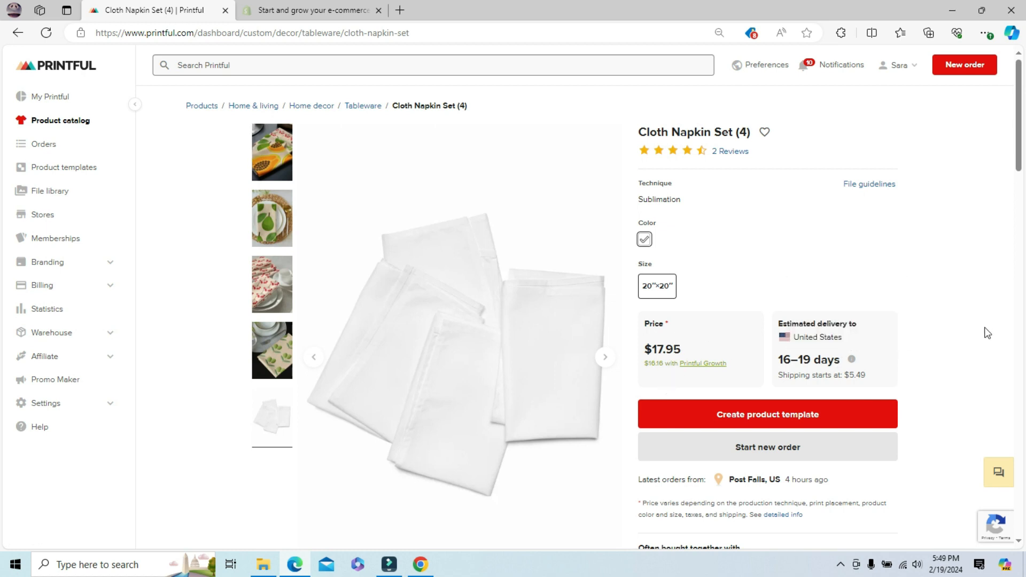
Review the napkin set's decoration technique, details, material and features, and look through the available mockup styles.
left_click_drag(1017, 163, 1023, 262)
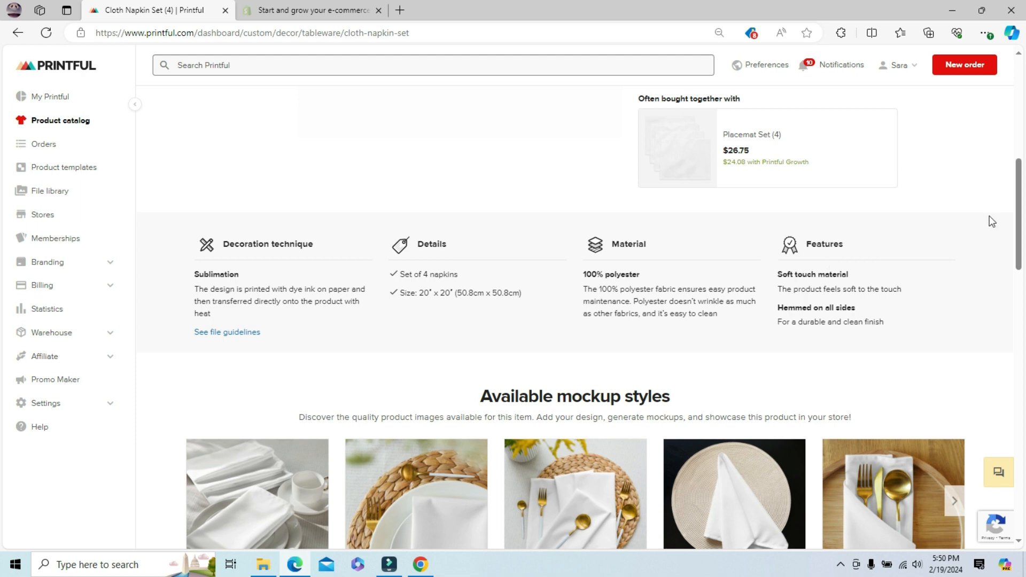
left_click_drag(1019, 207, 1021, 248)
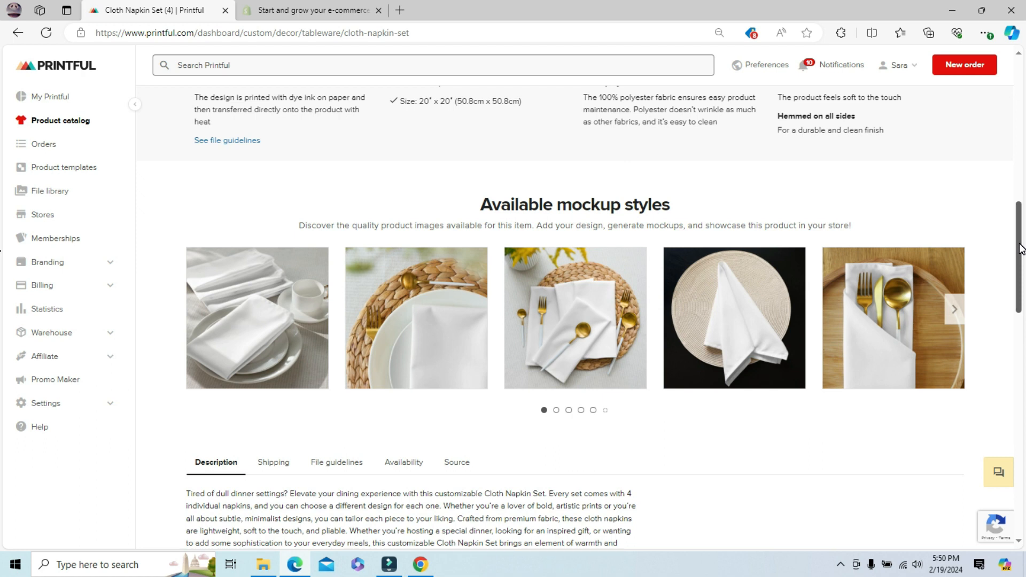
left_click(953, 315)
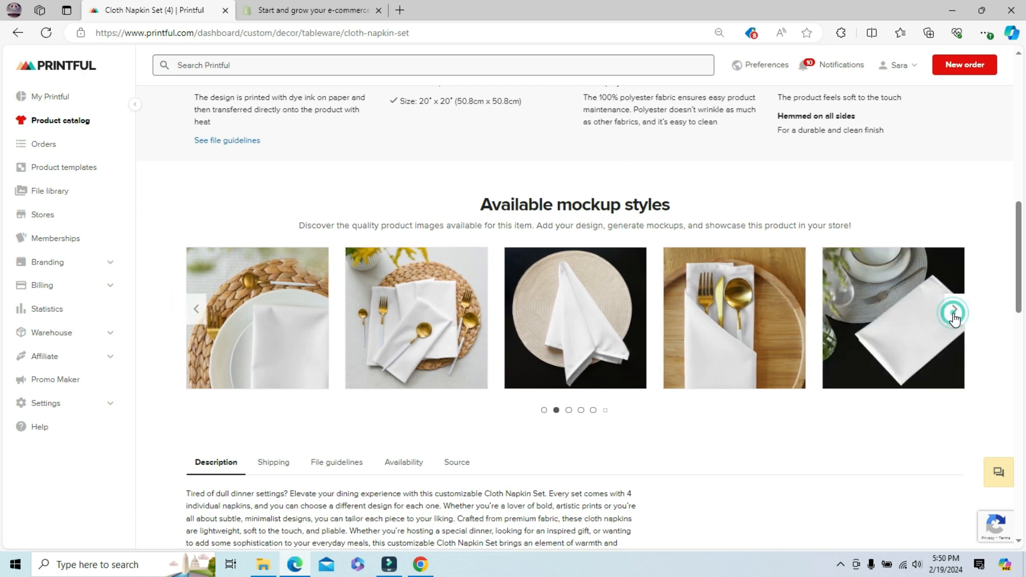
left_click(955, 315)
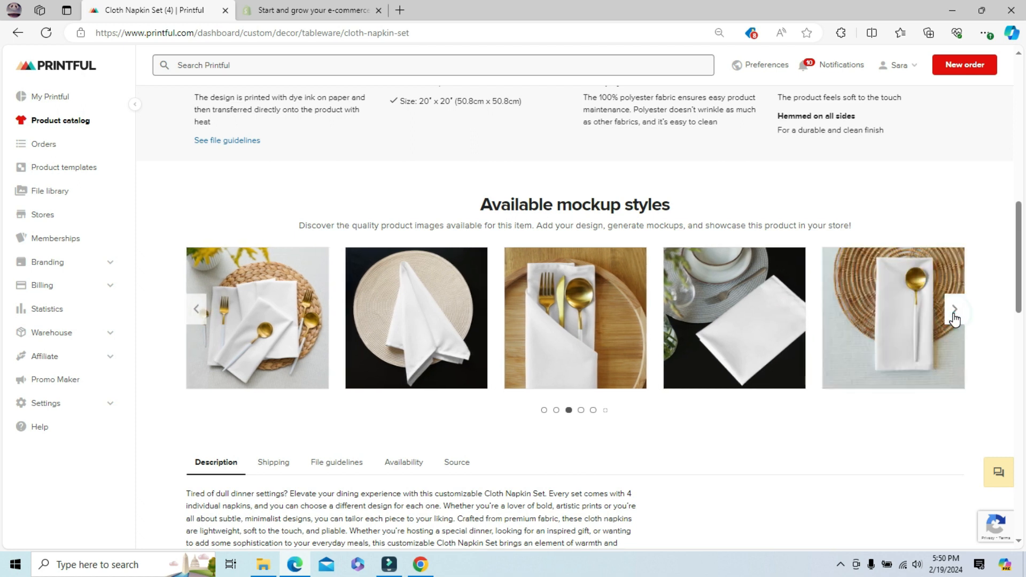
left_click(955, 316)
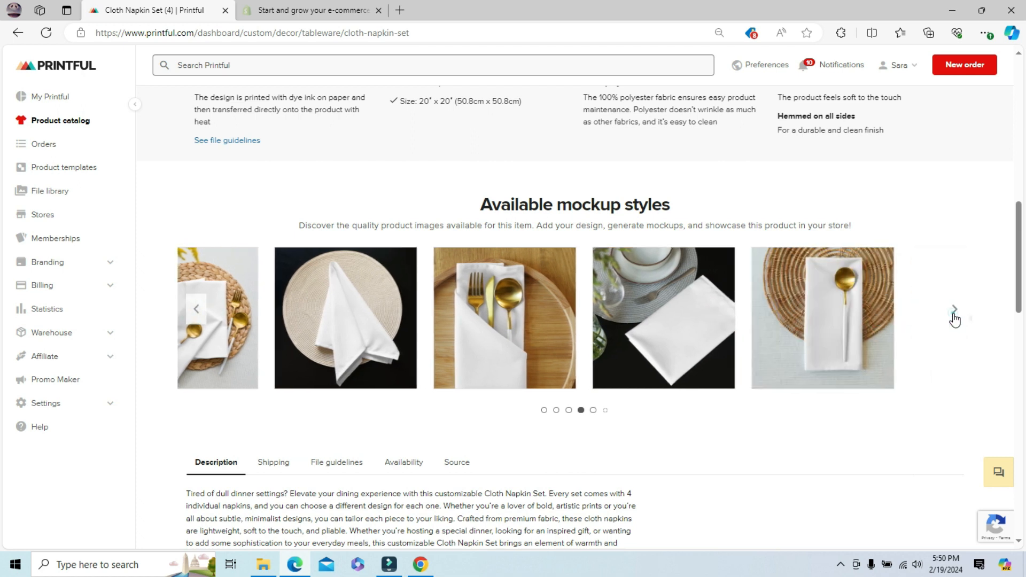
left_click(954, 315)
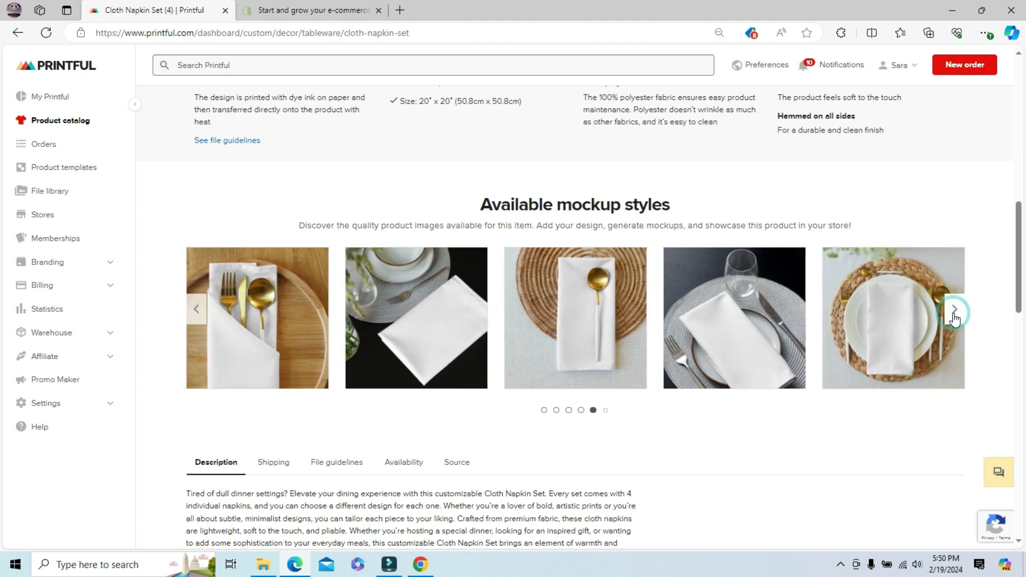
left_click(954, 315)
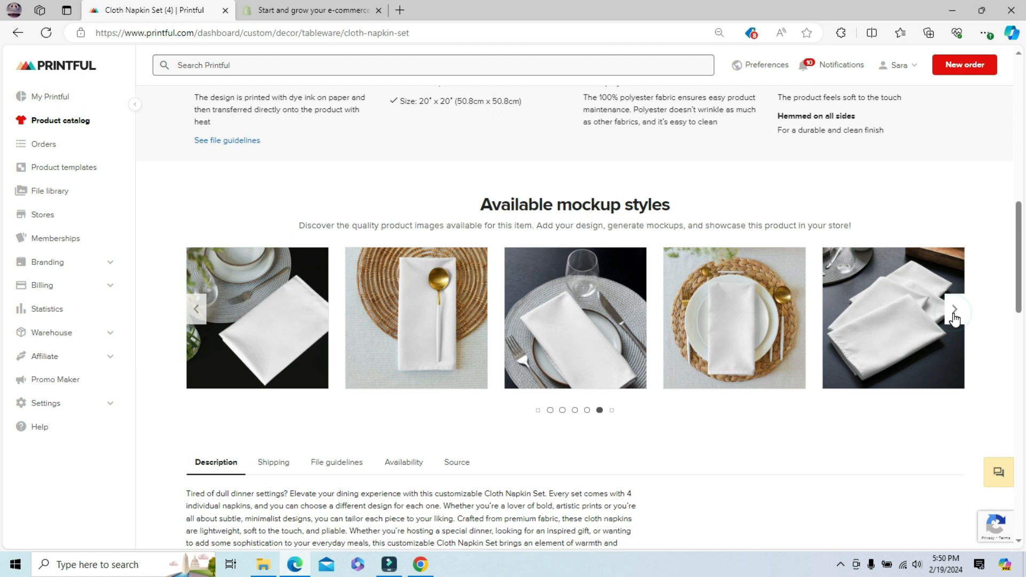
left_click(954, 315)
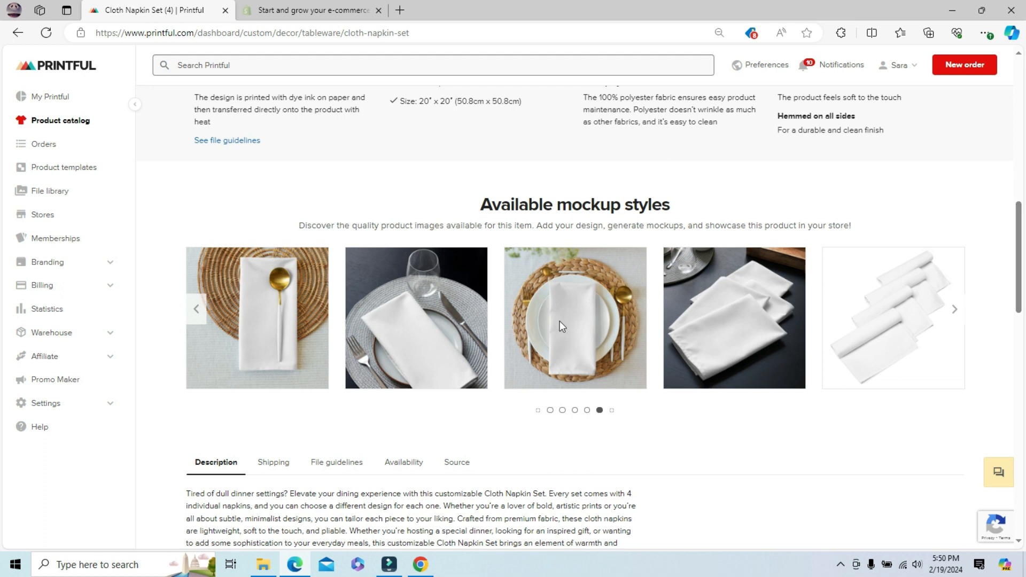
Read the napkin set's description and add United Kingdom (UK) to its shipping comparison.
left_click_drag(1018, 240, 1018, 307)
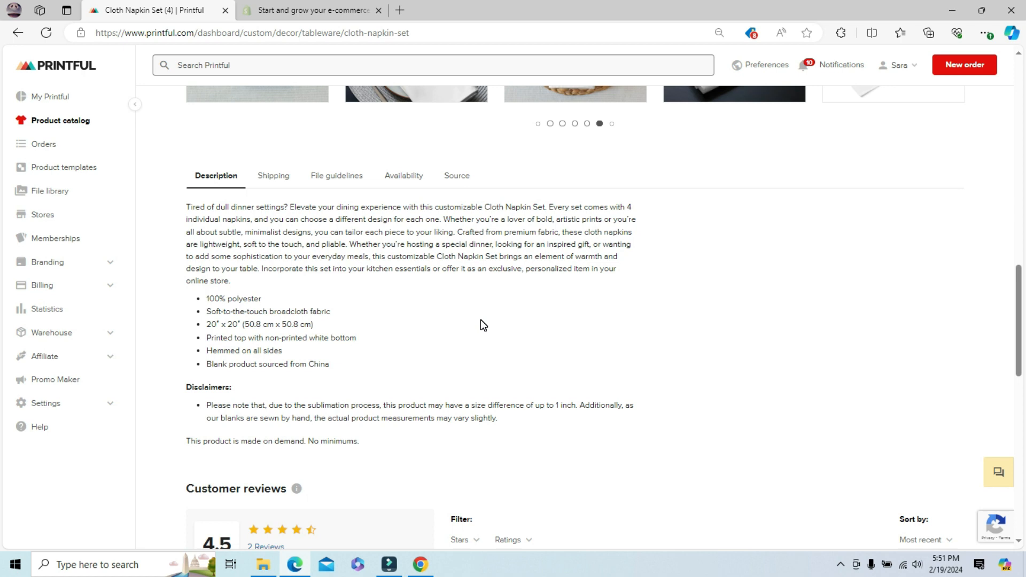
left_click(277, 182)
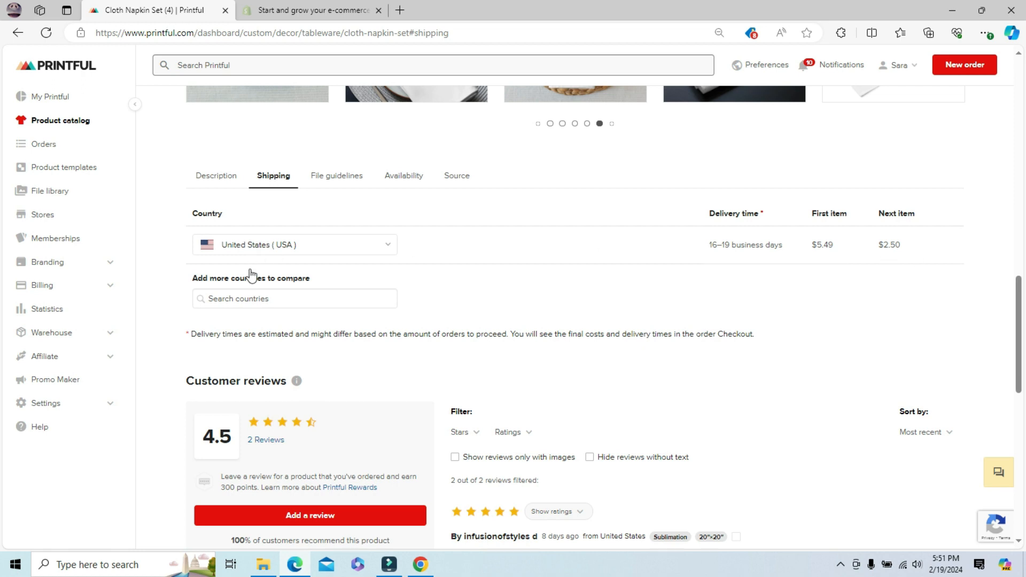
left_click(231, 300)
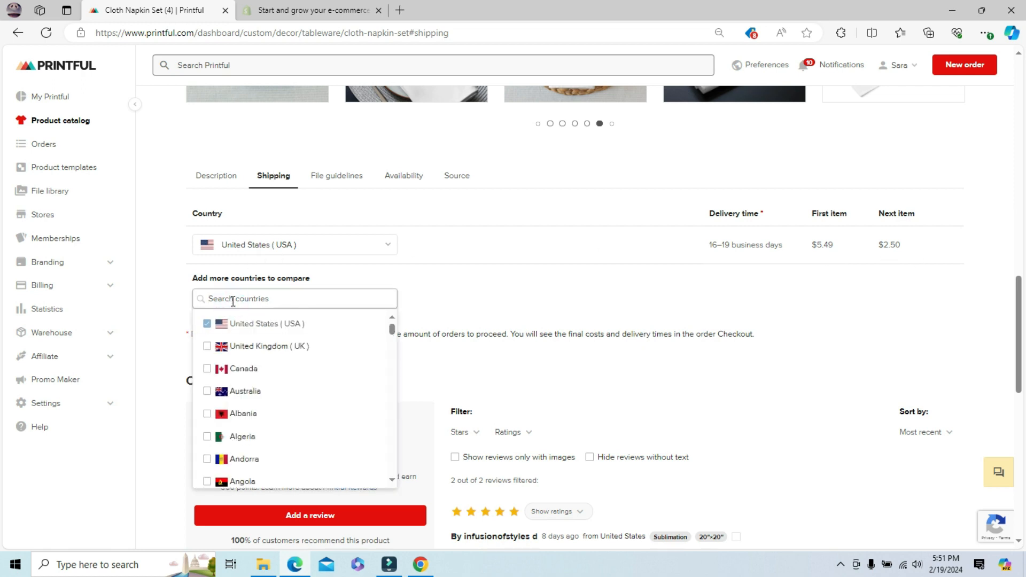
left_click(203, 347)
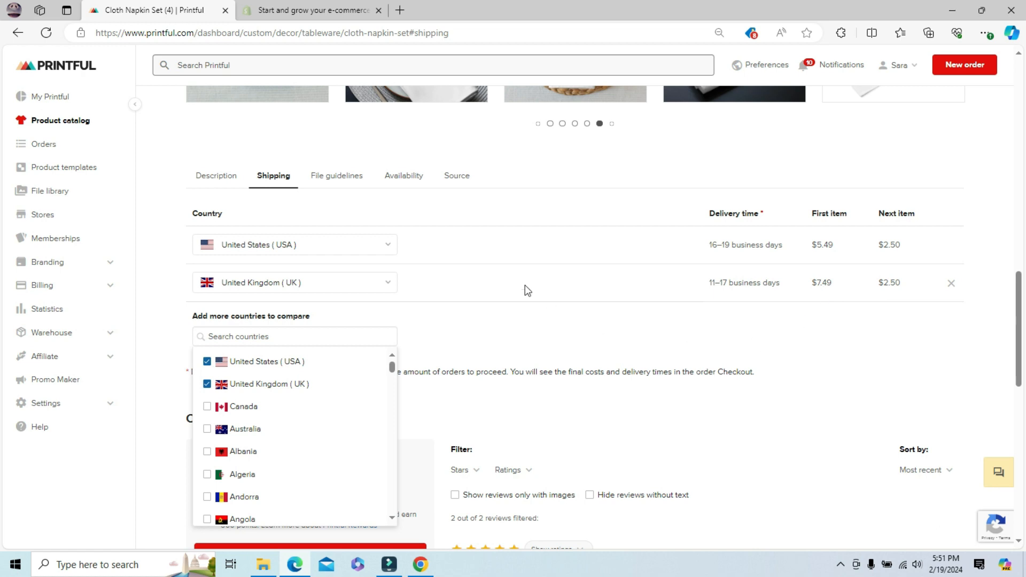
Read the napkin set's file guidelines, including the PNG/JPEG and 150 DPI requirements, the tips for best results and the sublimation disclaimers.
left_click(336, 182)
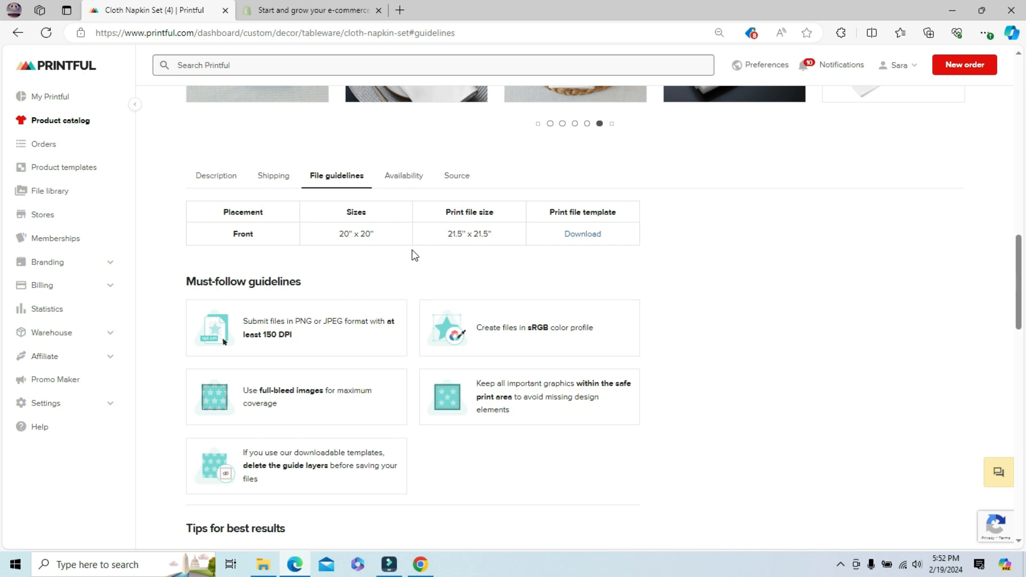
scroll(769, 347, "down", 2)
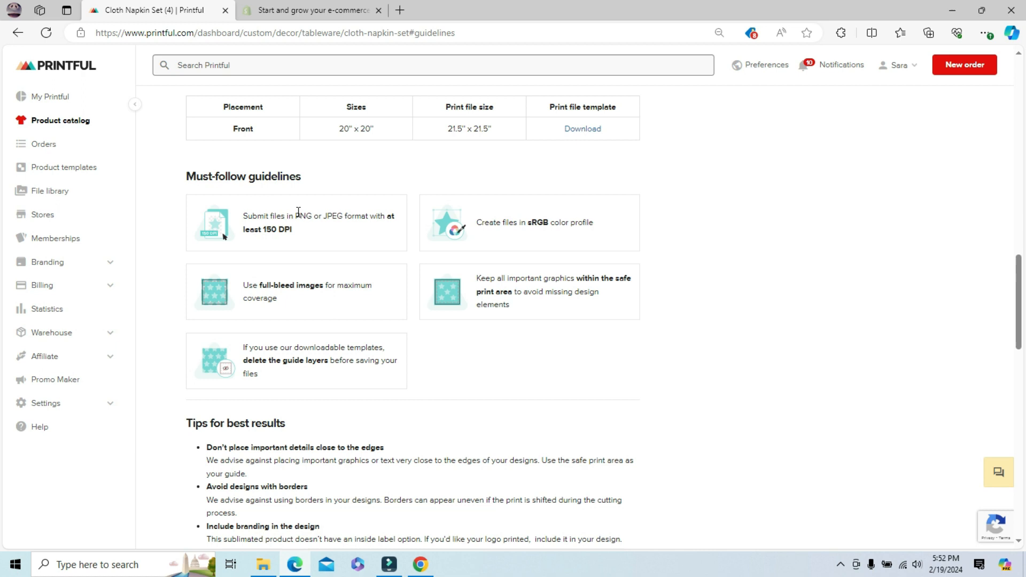
left_click_drag(295, 216, 347, 215)
left_click_drag(264, 230, 304, 233)
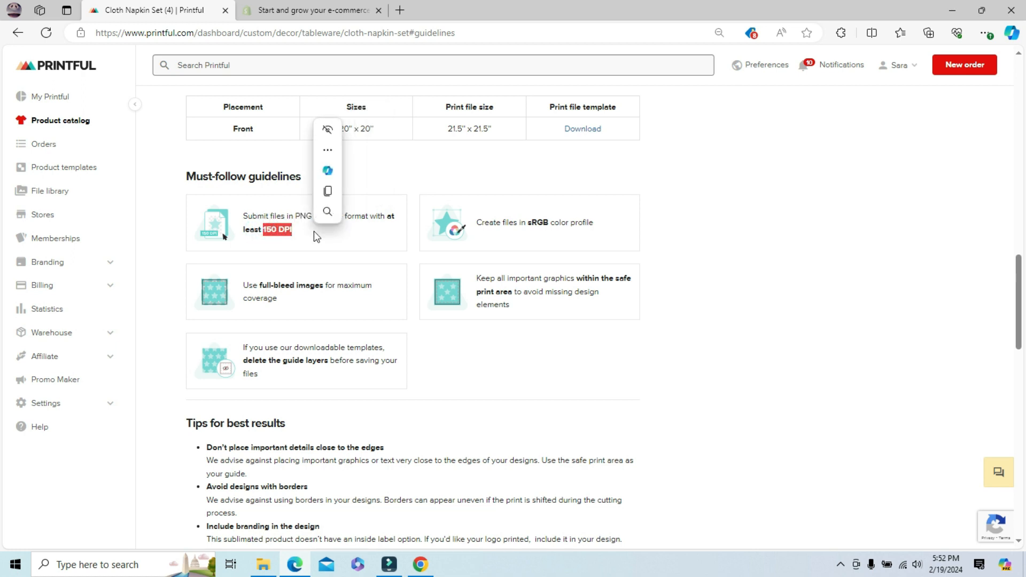
left_click(448, 174)
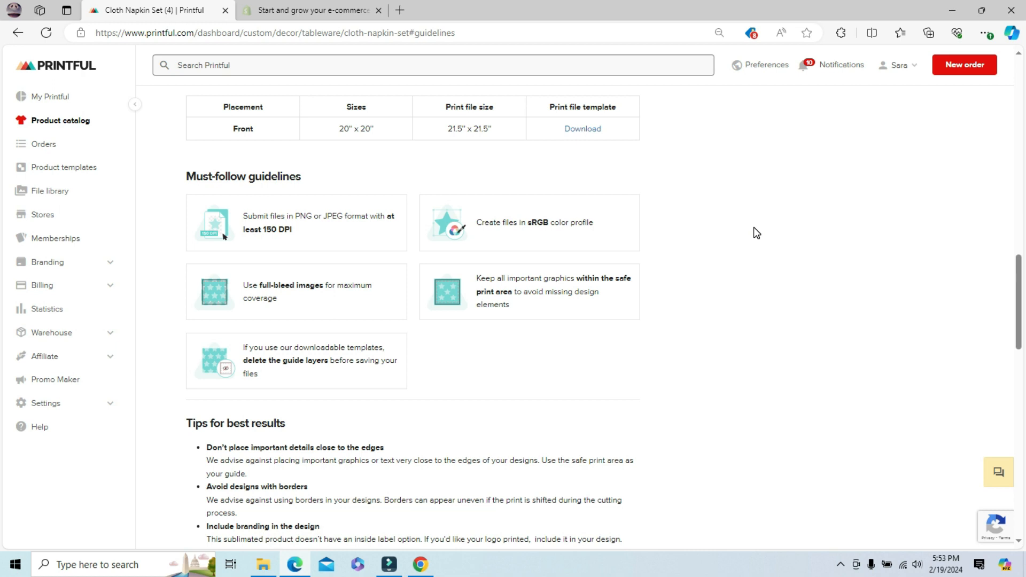
left_click_drag(1018, 267, 1019, 300)
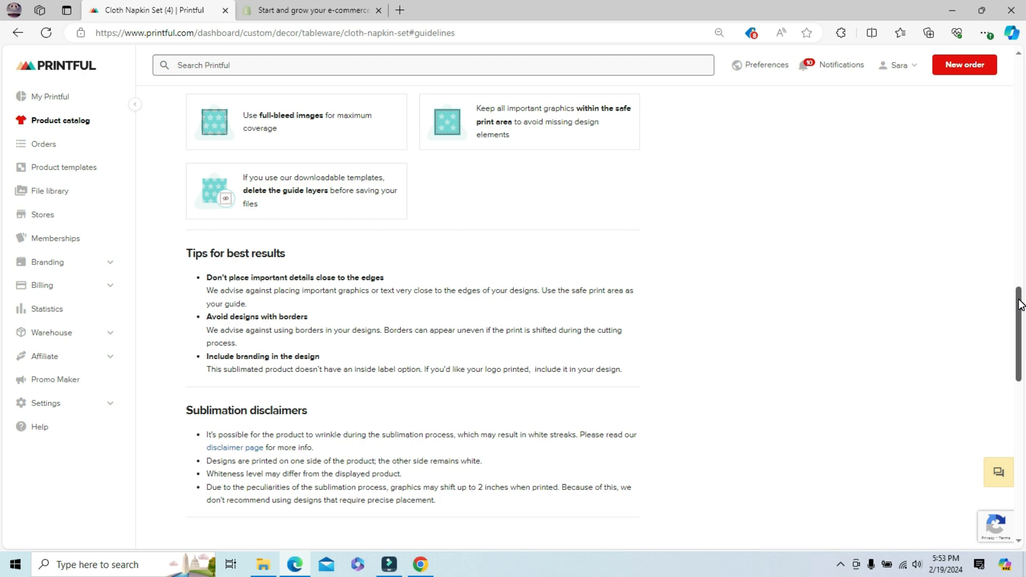
left_click_drag(1020, 305, 1021, 335)
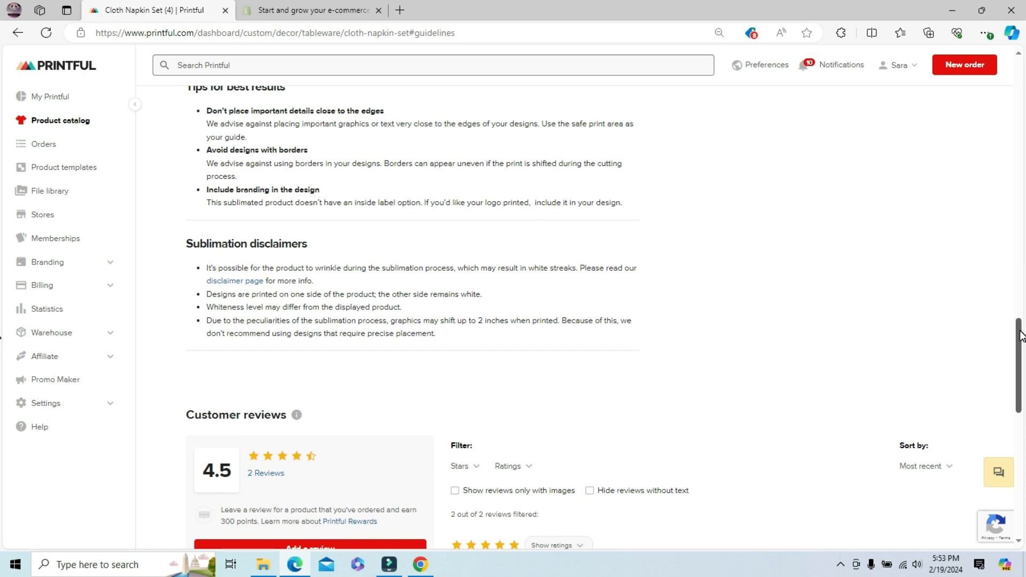
Read the napkin set's customer reviews and rating charts, and view the recommended products below them.
left_click_drag(1021, 336, 1021, 369)
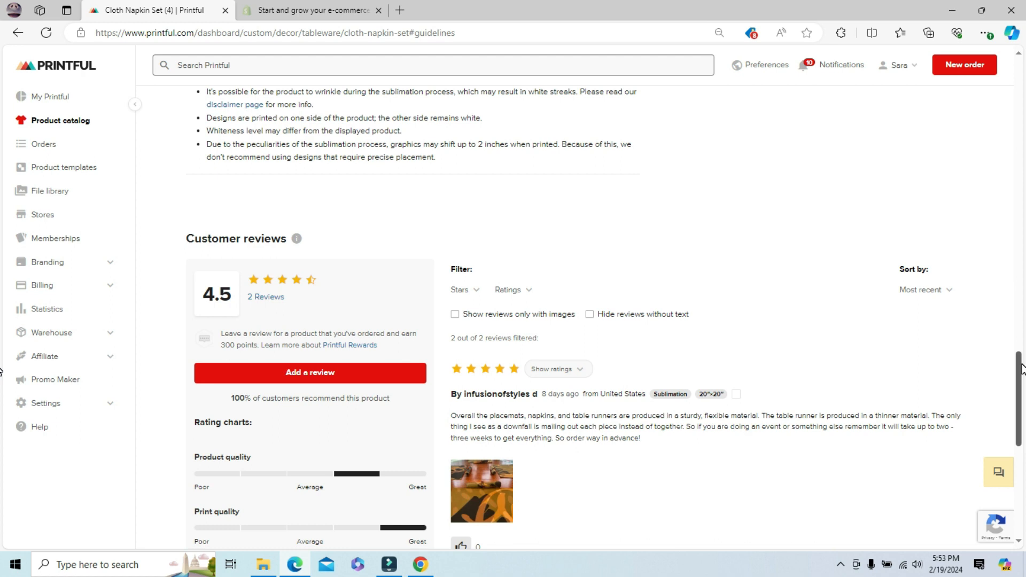
left_click_drag(1021, 369, 1021, 376)
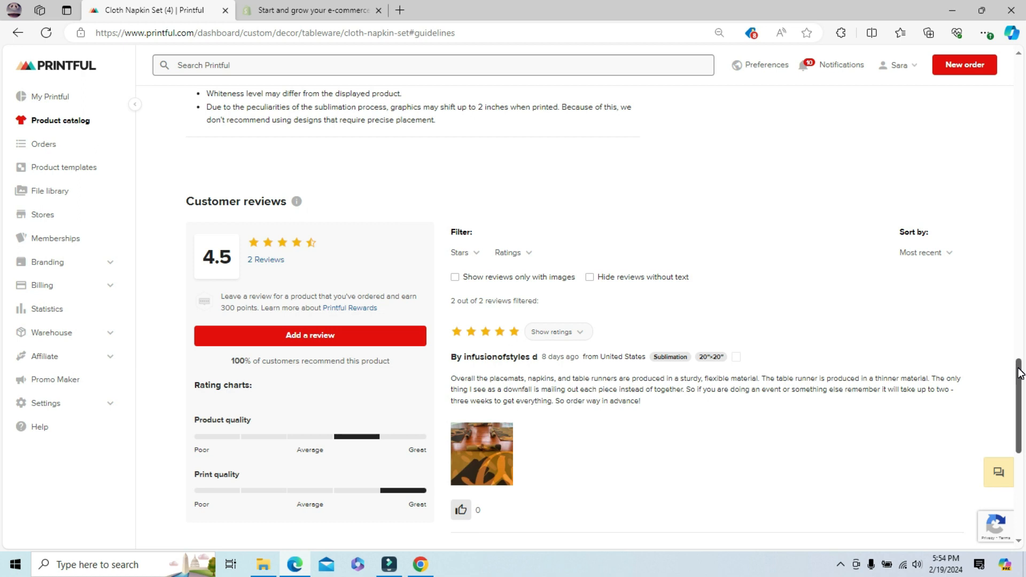
left_click_drag(1019, 373, 1021, 398)
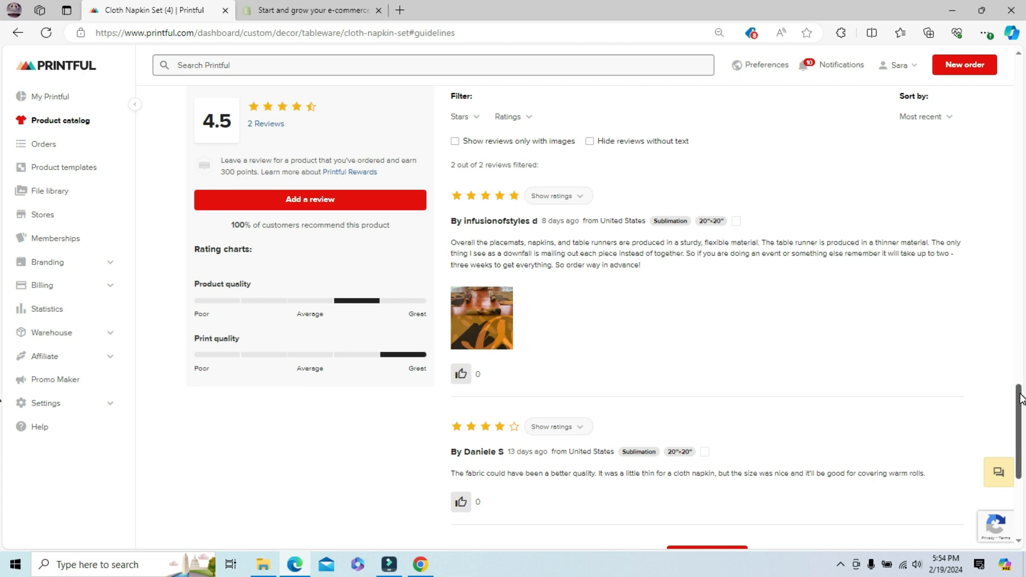
left_click_drag(1021, 398, 1021, 460)
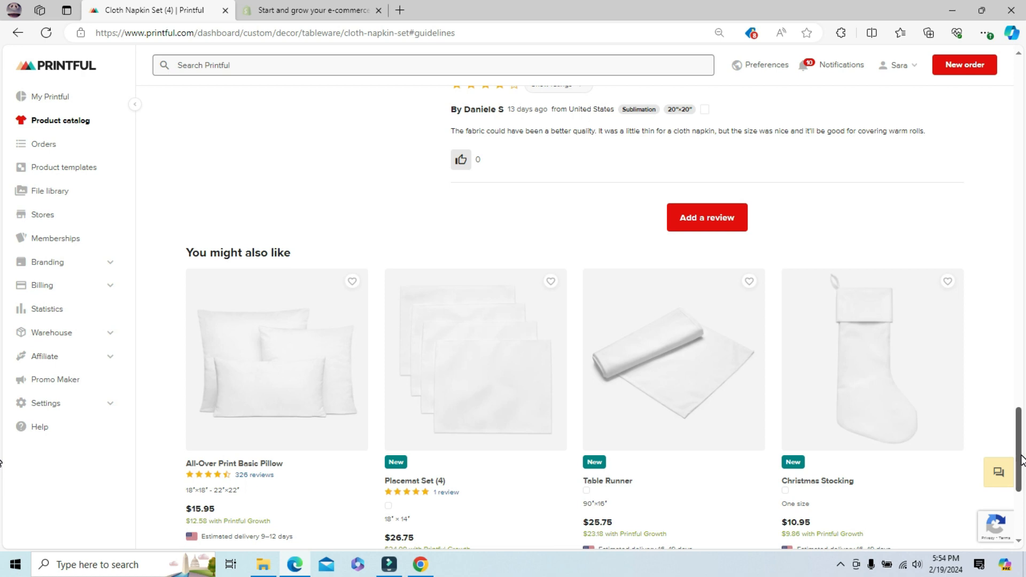
left_click_drag(1021, 460, 1021, 479)
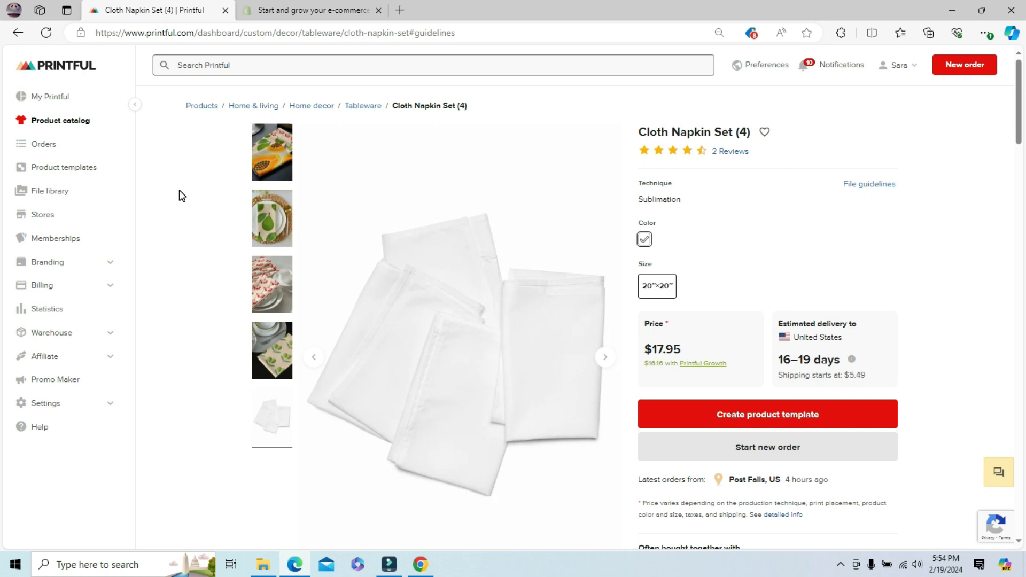
Open the product templates page and look at the title, color and icon options for creating a collection, without creating one.
left_click(57, 169)
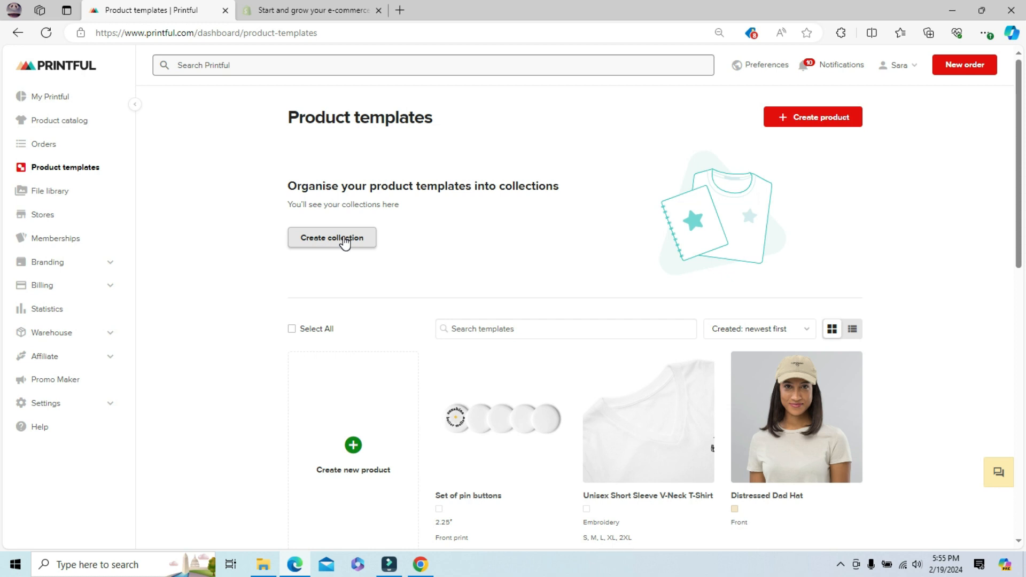
left_click(344, 241)
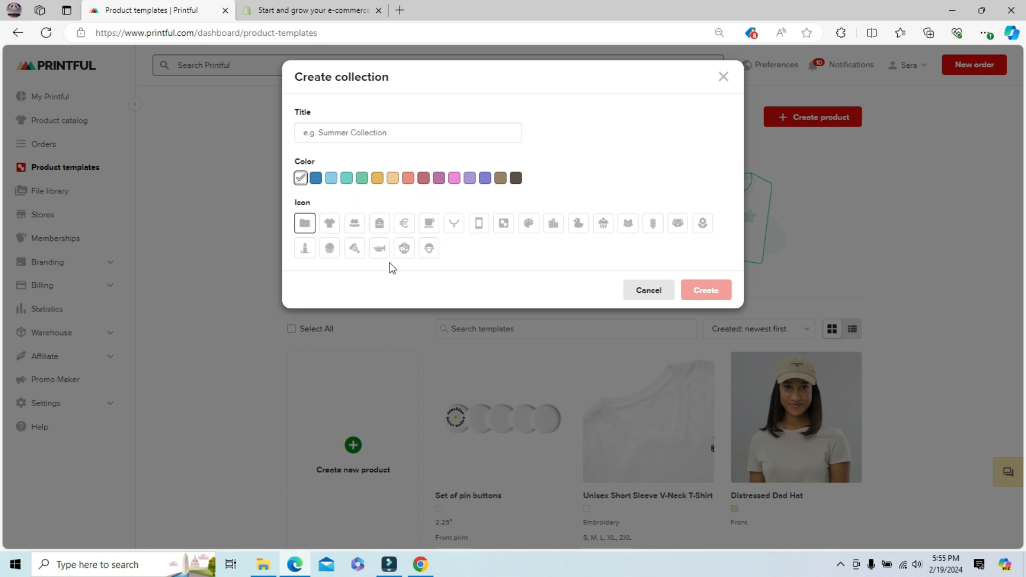
left_click(648, 290)
Browse the saved product templates and view the options offered on the pin buttons, V-neck T-shirt and dad hat.
scroll(648, 290, "down", 5)
left_click_drag(1024, 247, 1025, 149)
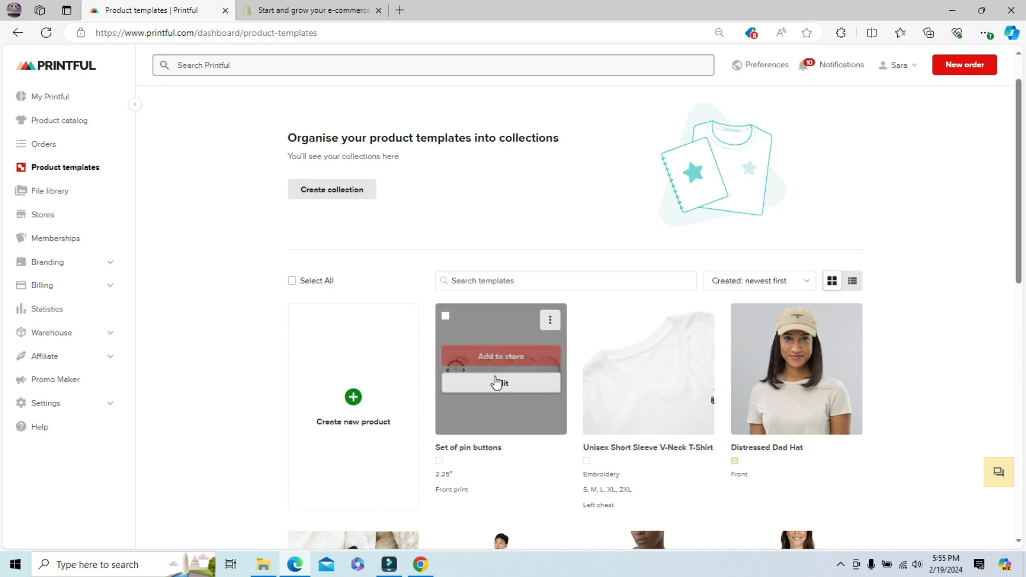
mouse_move(598, 390)
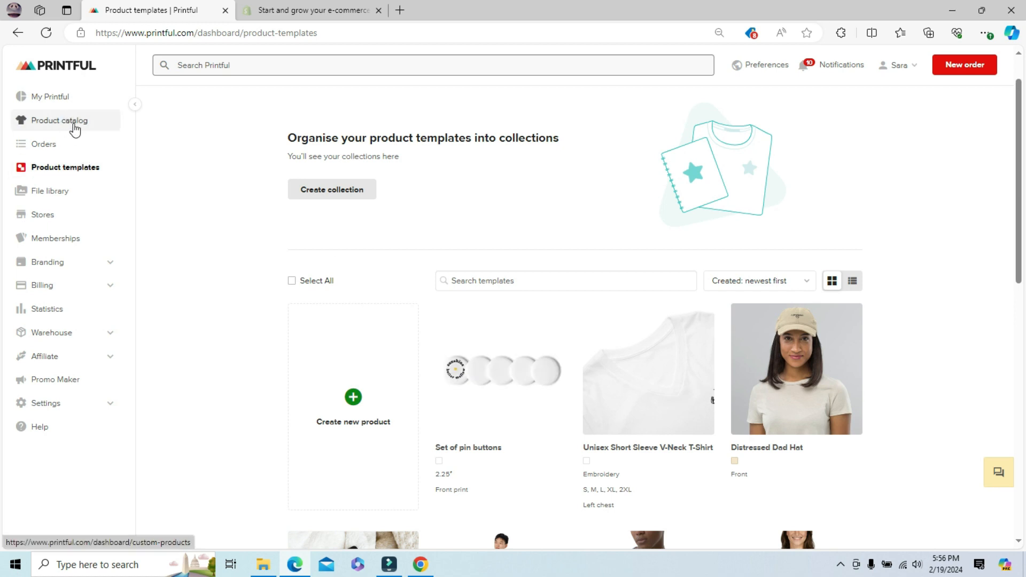
mouse_move(504, 424)
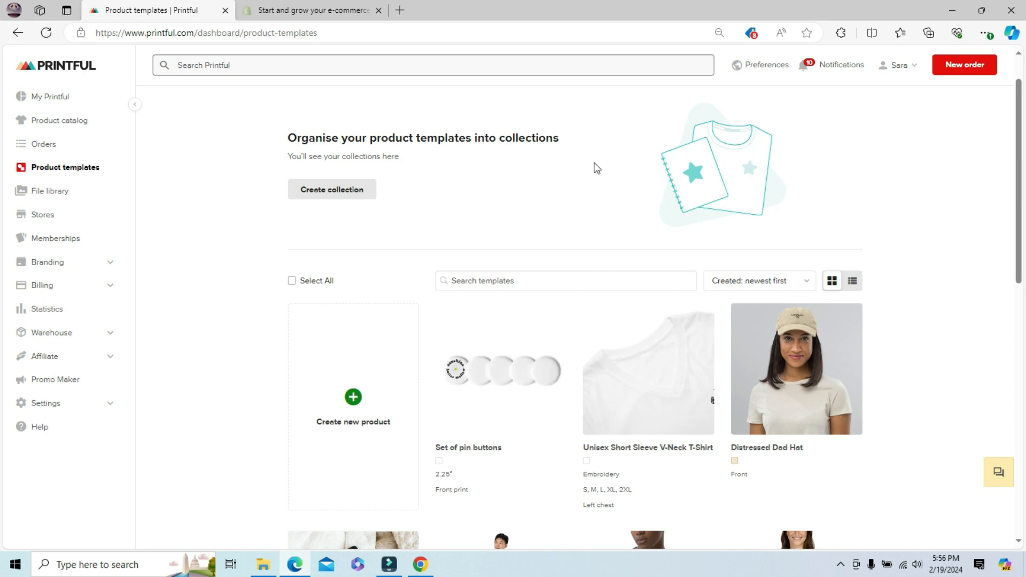
mouse_move(648, 401)
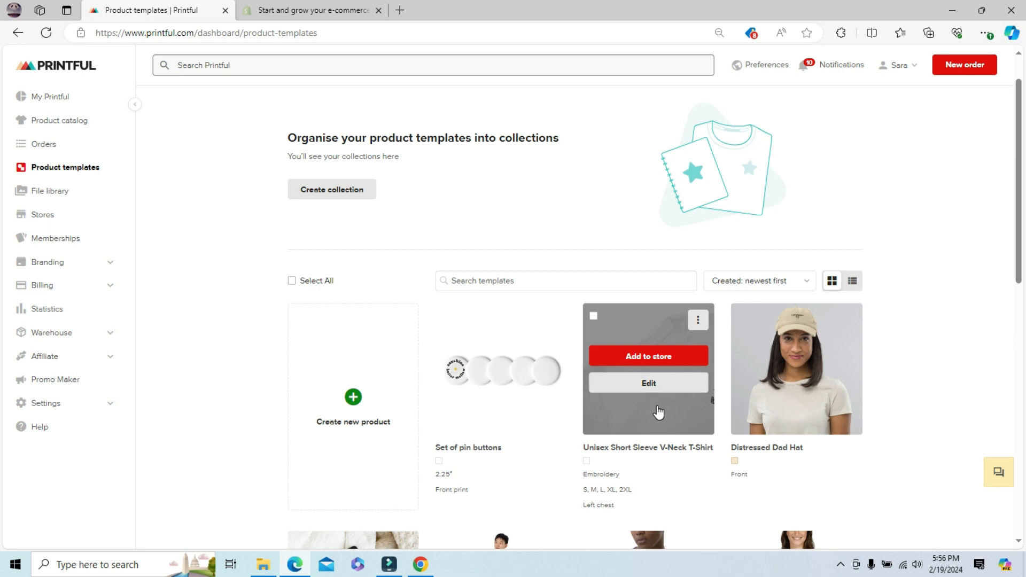
mouse_move(789, 409)
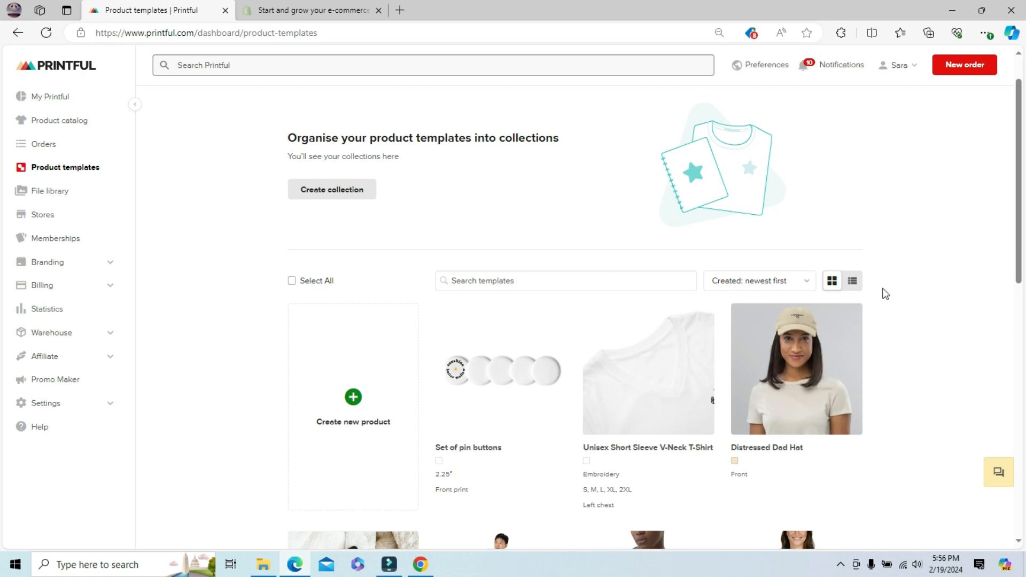
mouse_move(813, 331)
scroll(343, 380, "down", 1)
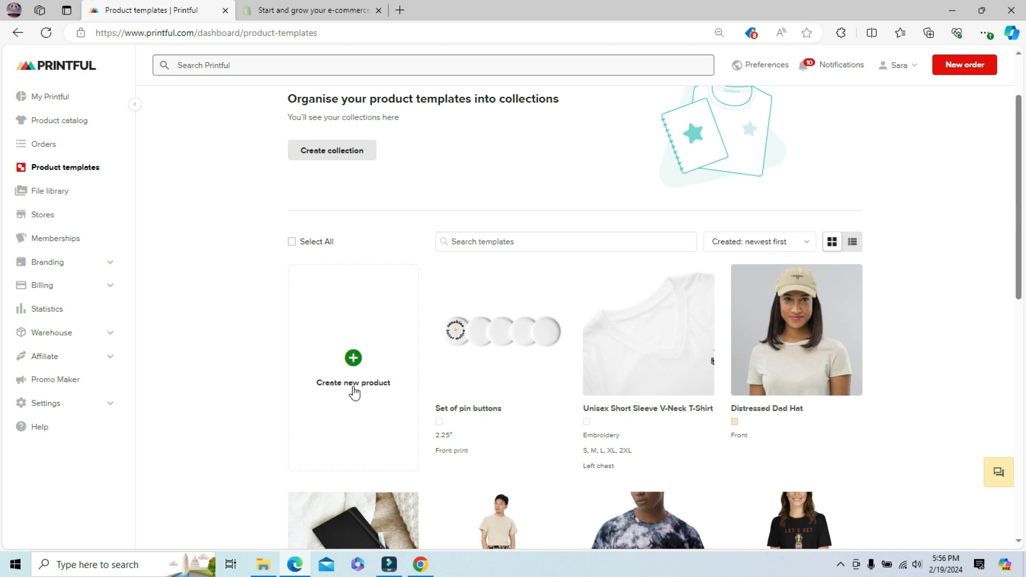
Start a new product template for the Gaming Mouse Pad from the accessories' mouse pads, with both the 18″×16″ and 36″×18″ sizes selected.
left_click(355, 357)
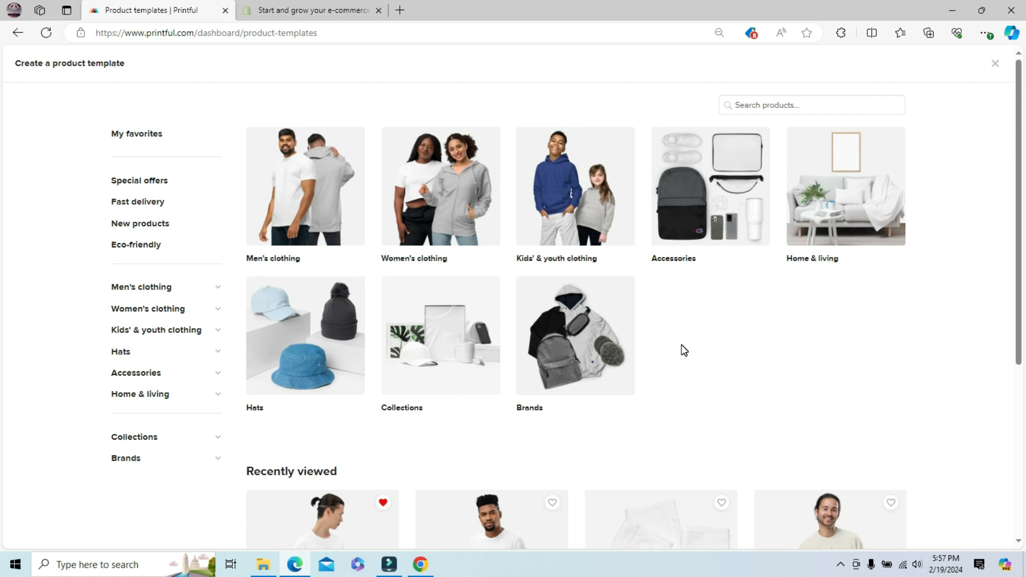
left_click(717, 181)
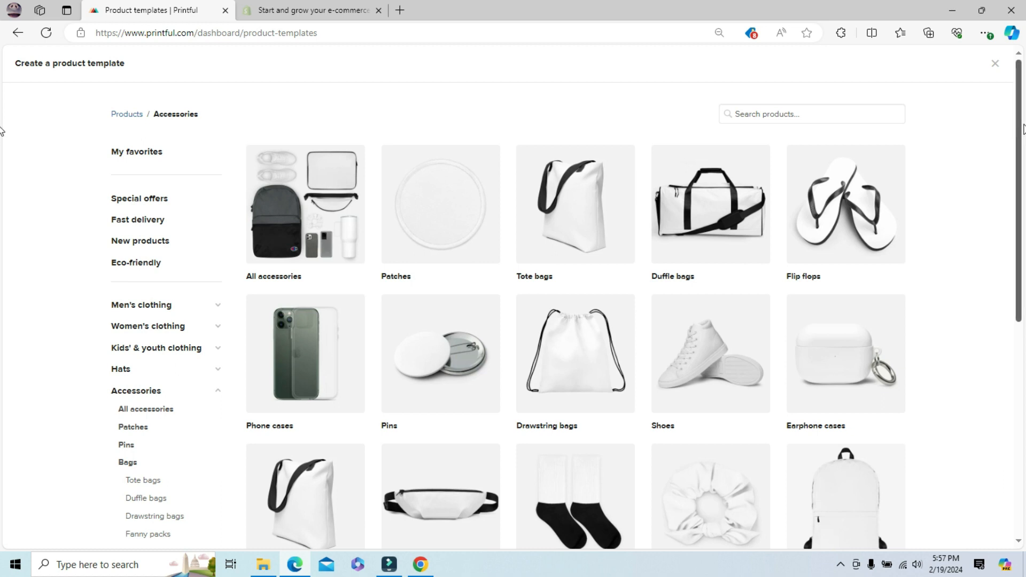
scroll(1017, 114, "down", 2)
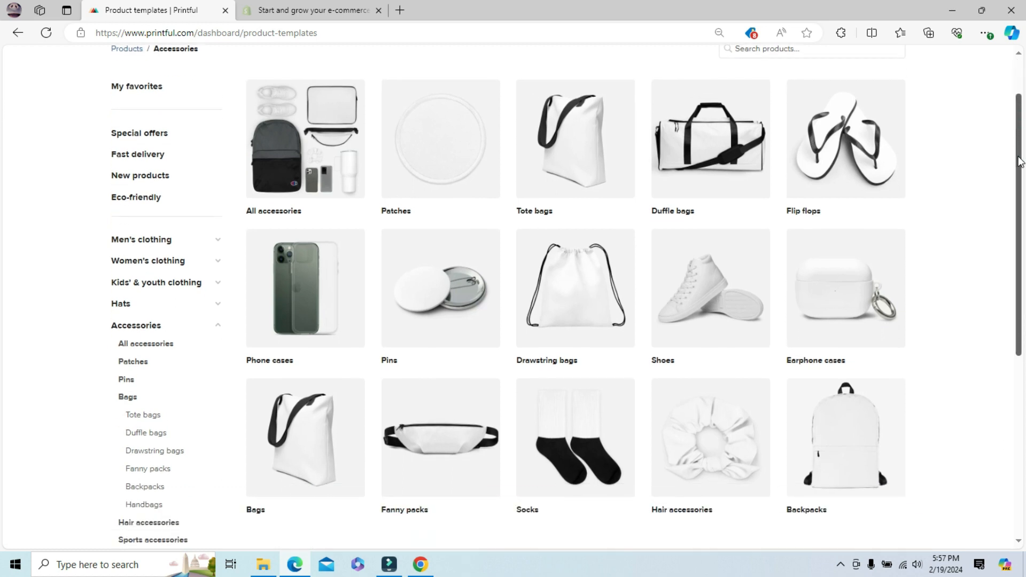
left_click_drag(1019, 162, 1021, 259)
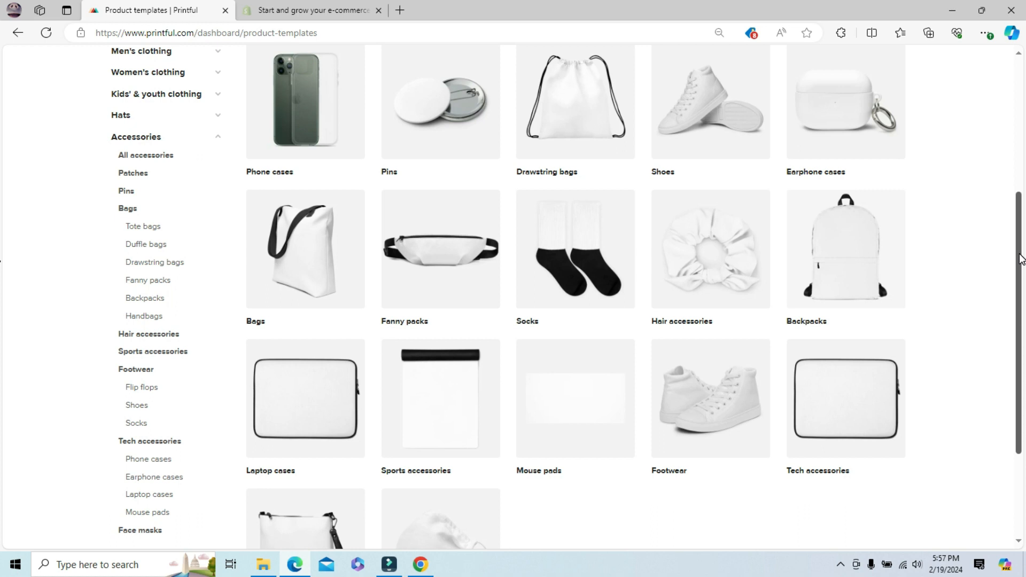
left_click_drag(1020, 258, 1022, 357)
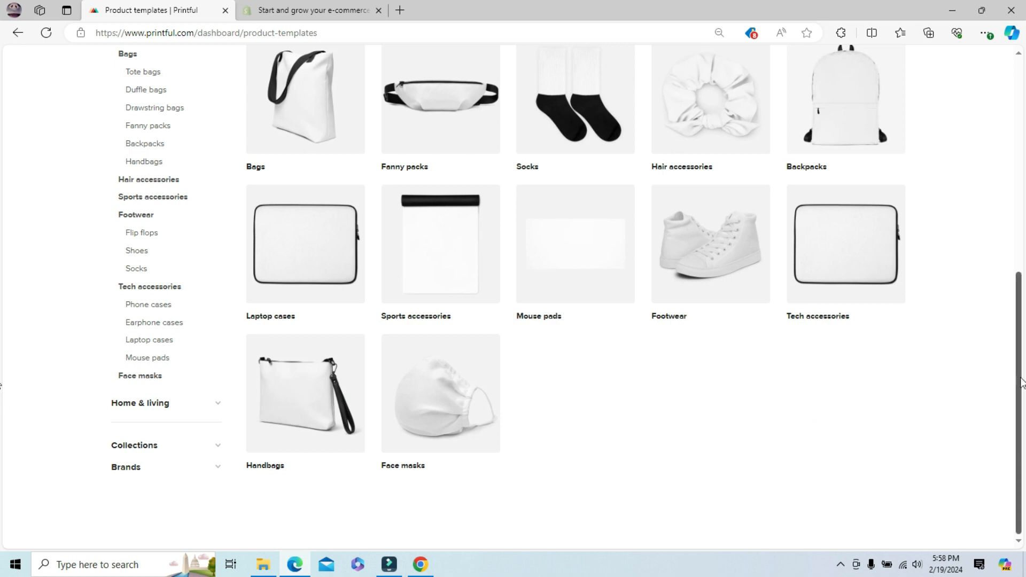
left_click_drag(1019, 383, 1019, 314)
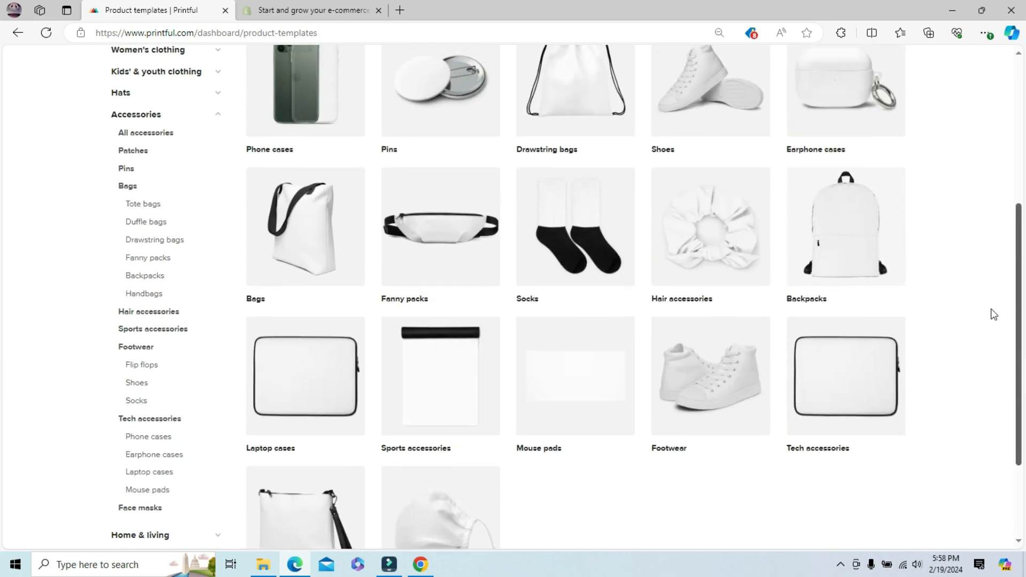
left_click(580, 407)
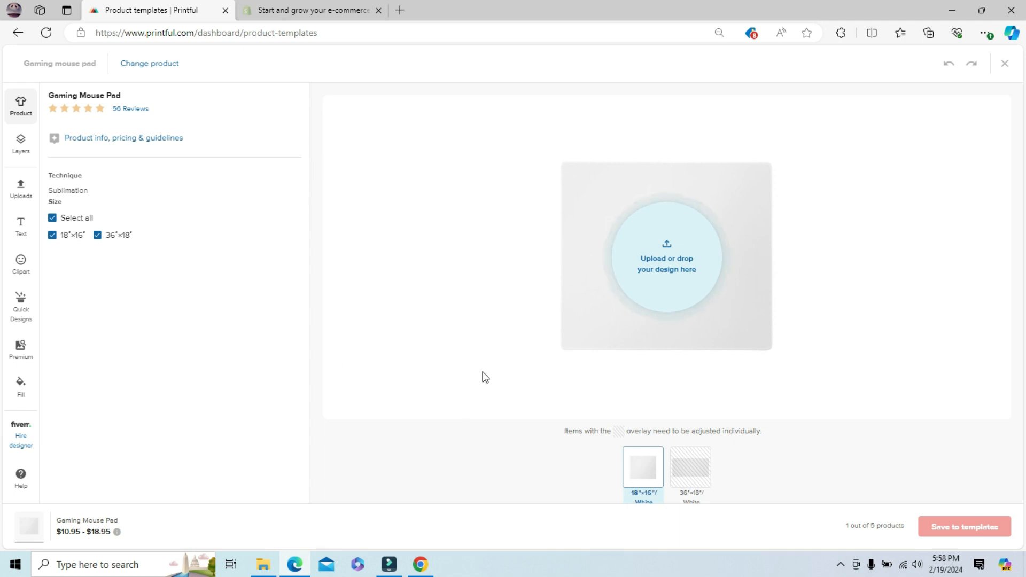
left_click(53, 237)
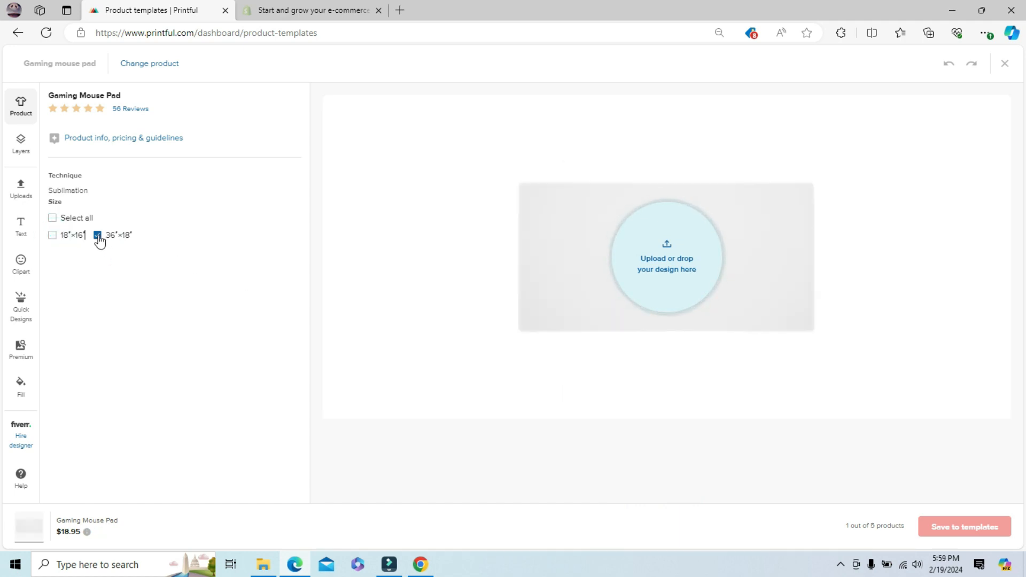
left_click(52, 235)
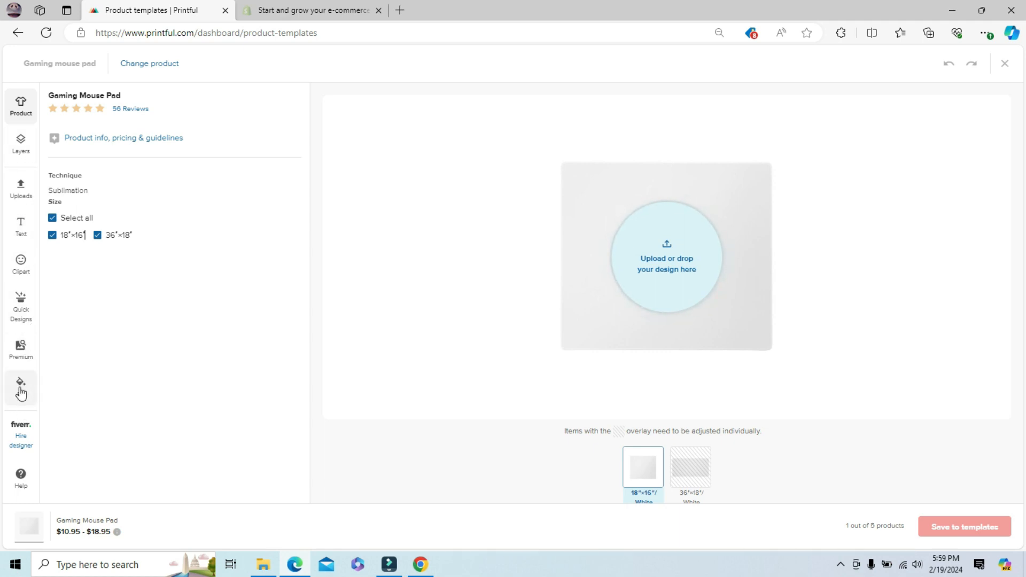
View the full set of text presets and add the text "gamer" to the mouse pad design.
left_click(21, 234)
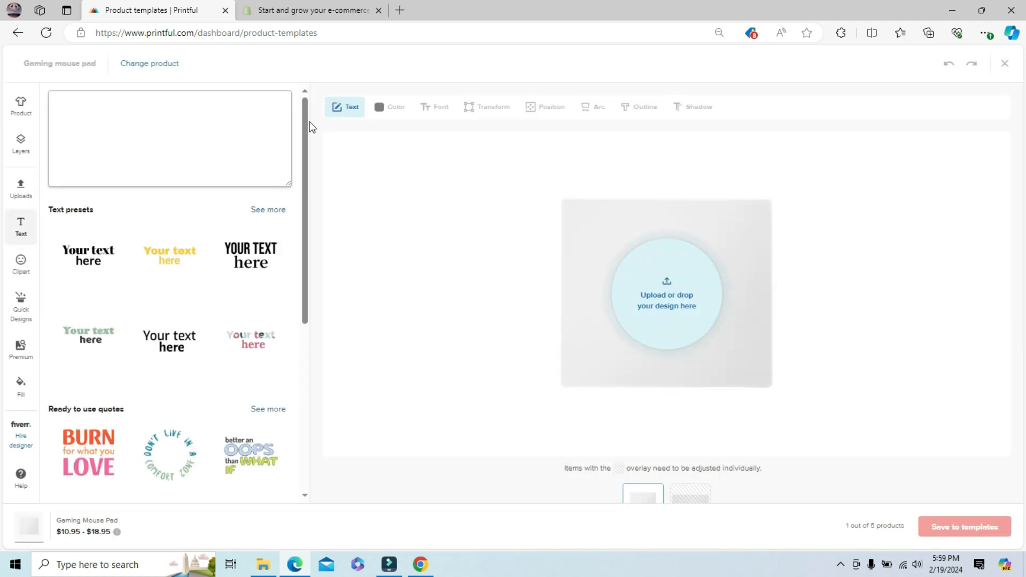
left_click_drag(304, 124, 318, 101)
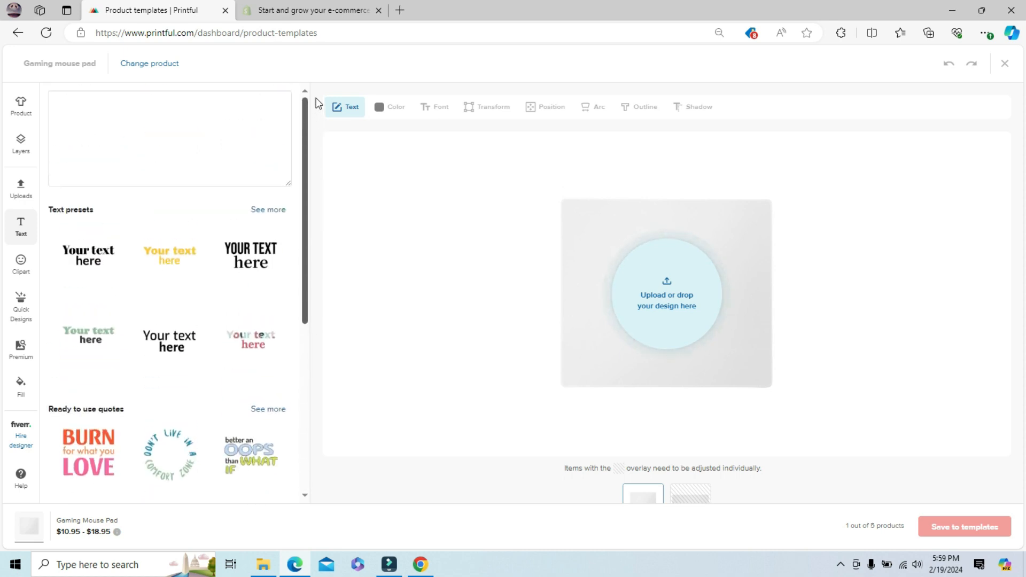
left_click(269, 210)
left_click_drag(306, 112, 298, 57)
left_click(123, 116)
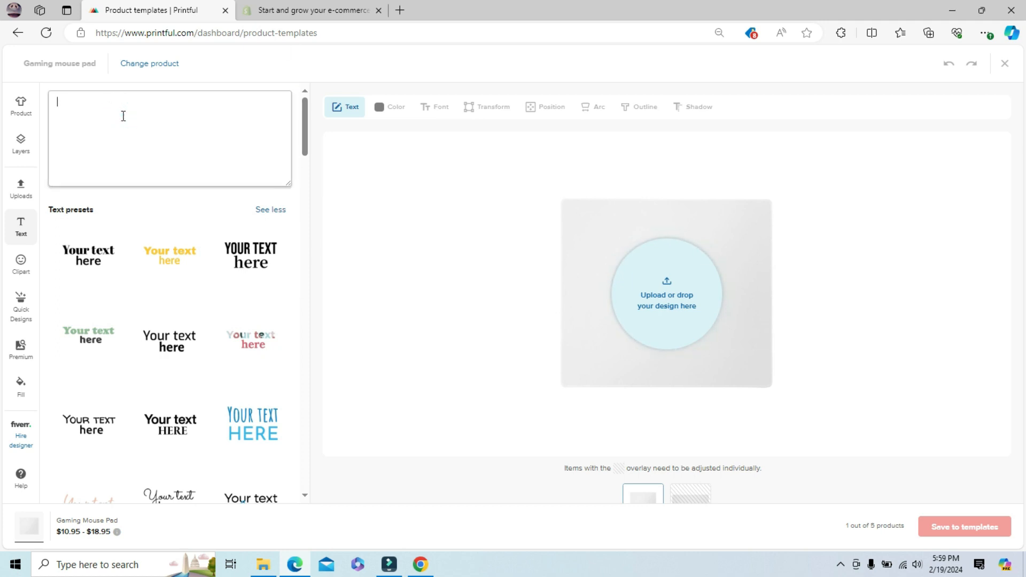
type("gamer")
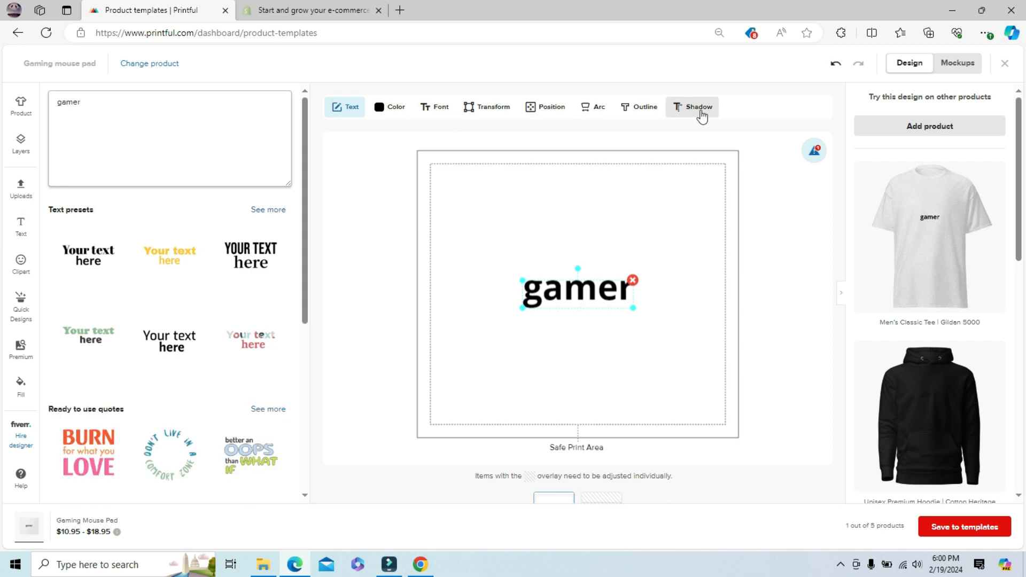
Color the "gamer" text Chardonnay (R:255 G:197 B:113) and set its font to Zosma Bold.
left_click(393, 107)
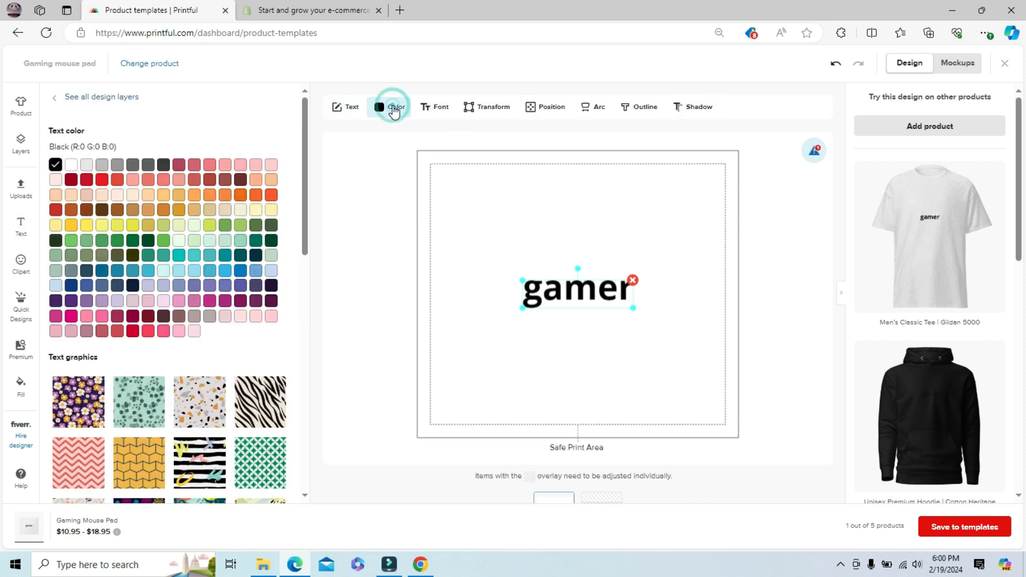
left_click(163, 195)
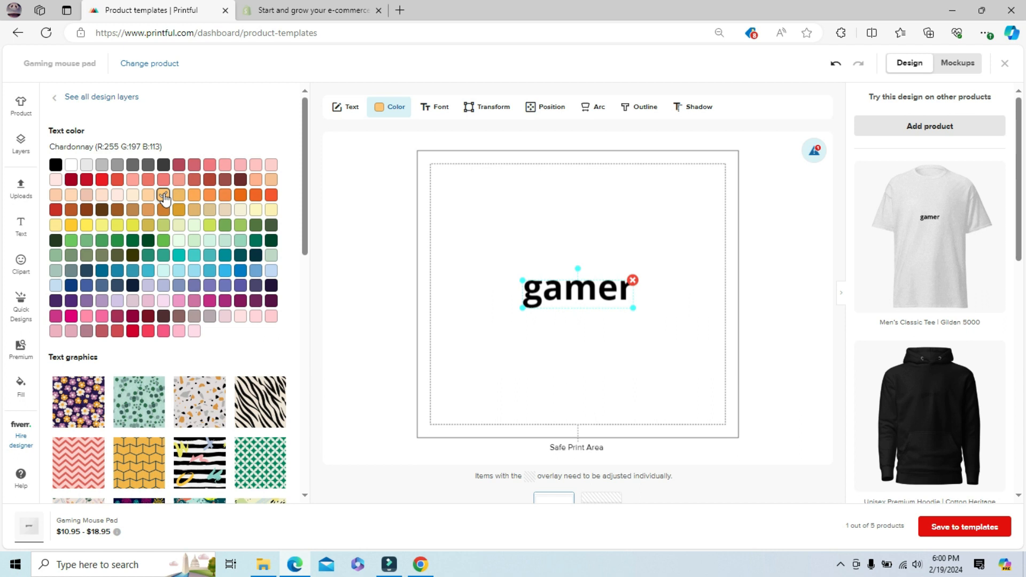
left_click(435, 113)
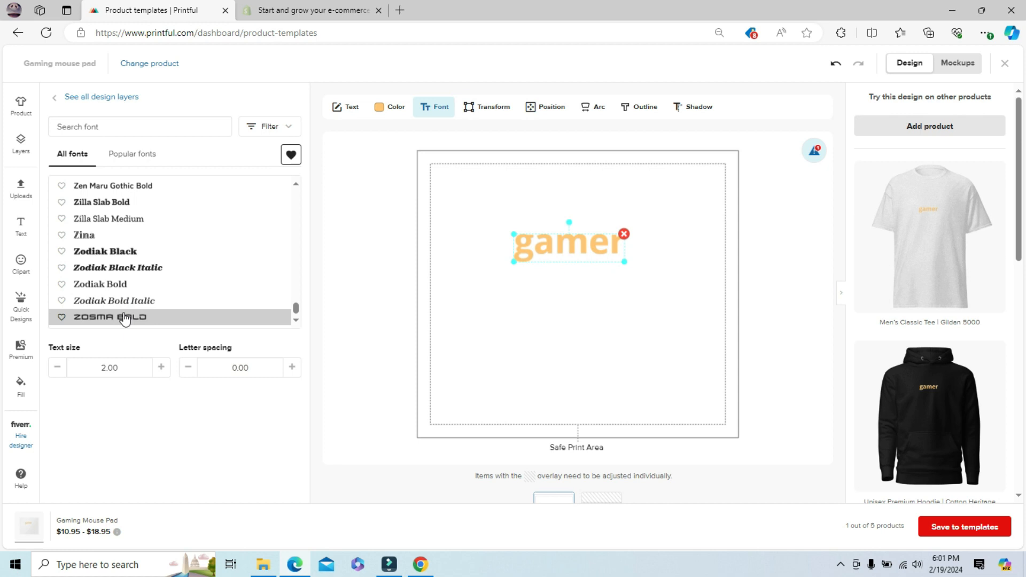
left_click(126, 318)
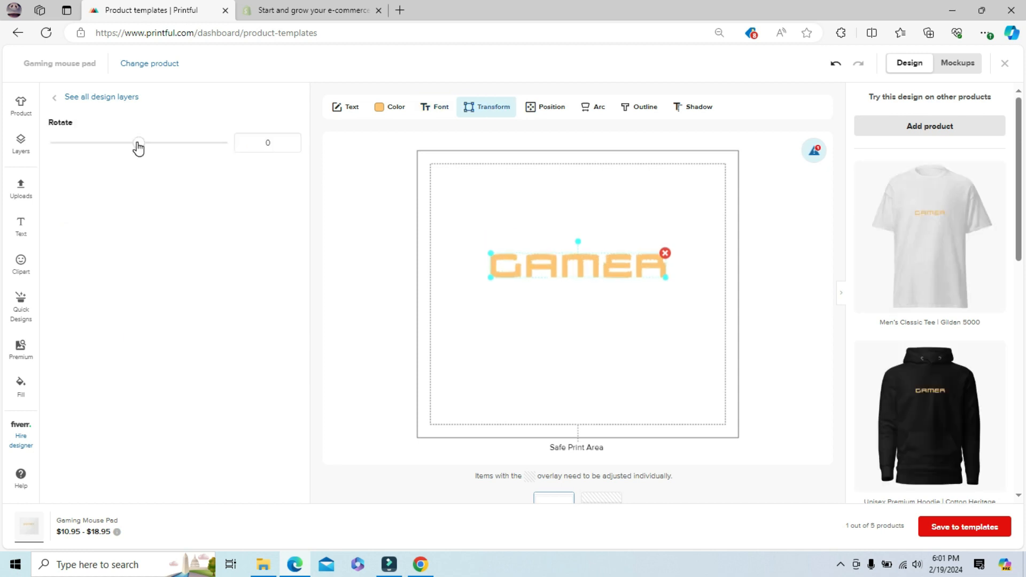
Enlarge the "gamer" text proportionally on the mouse pad, leaving its rotation at 0.
mouse_move(138, 147)
left_mouse_down()
mouse_move(165, 147)
mouse_move(141, 150)
left_mouse_up()
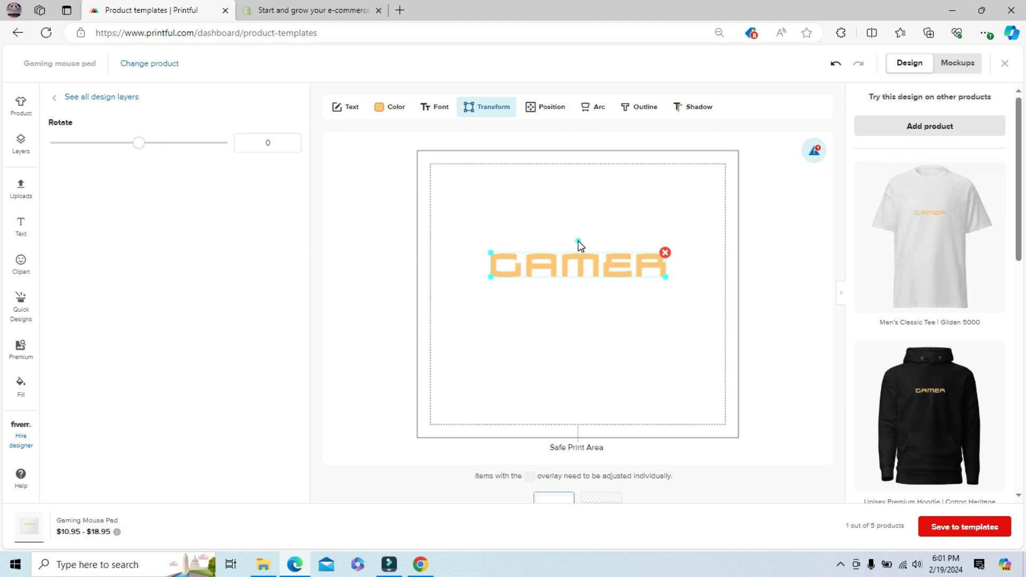
left_click_drag(491, 277, 470, 281)
left_click(499, 228)
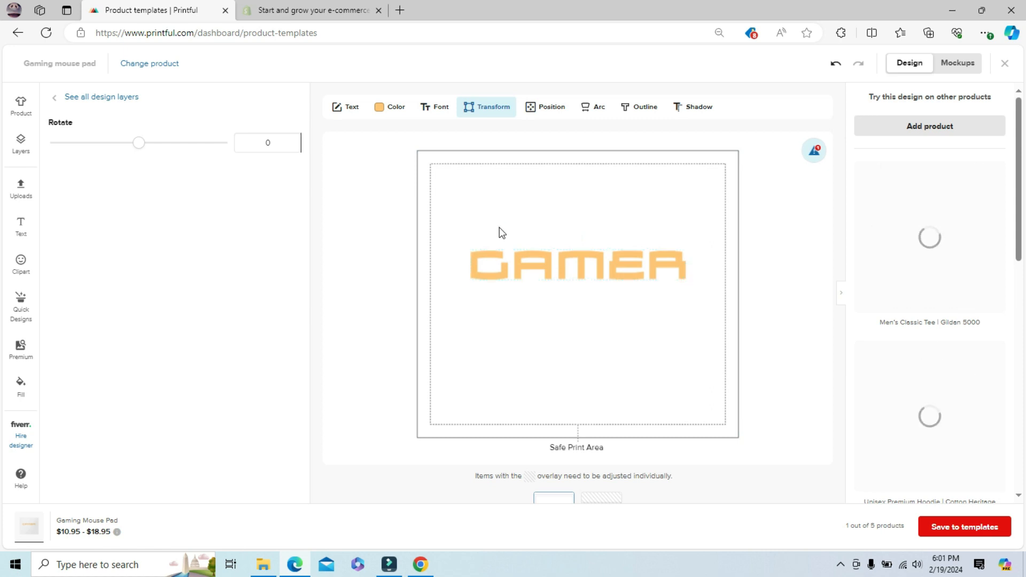
Try aligning the "gamer" text to the vertical center, left, right, top and bottom of the mouse pad.
left_click(550, 101)
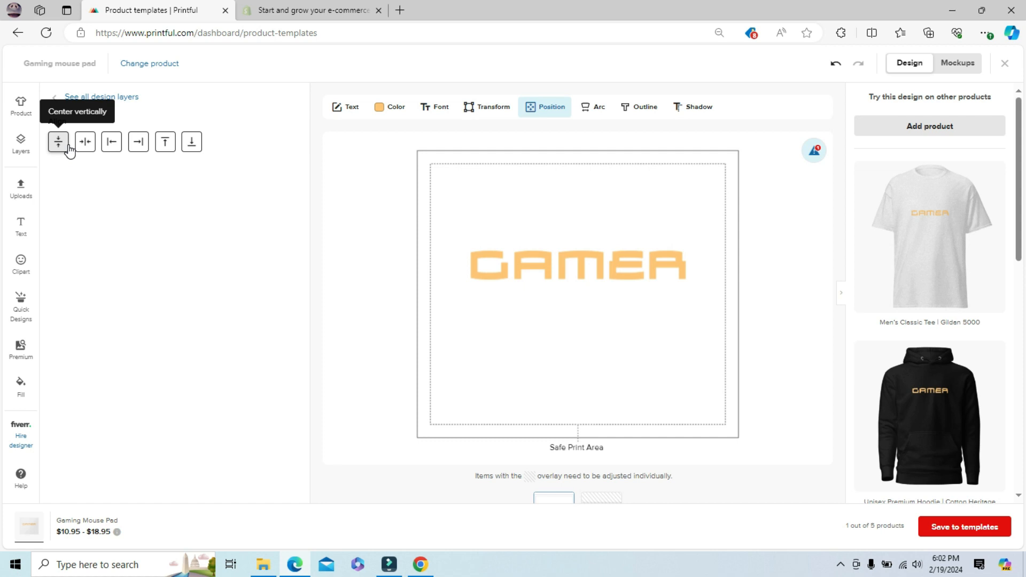
left_click(67, 146)
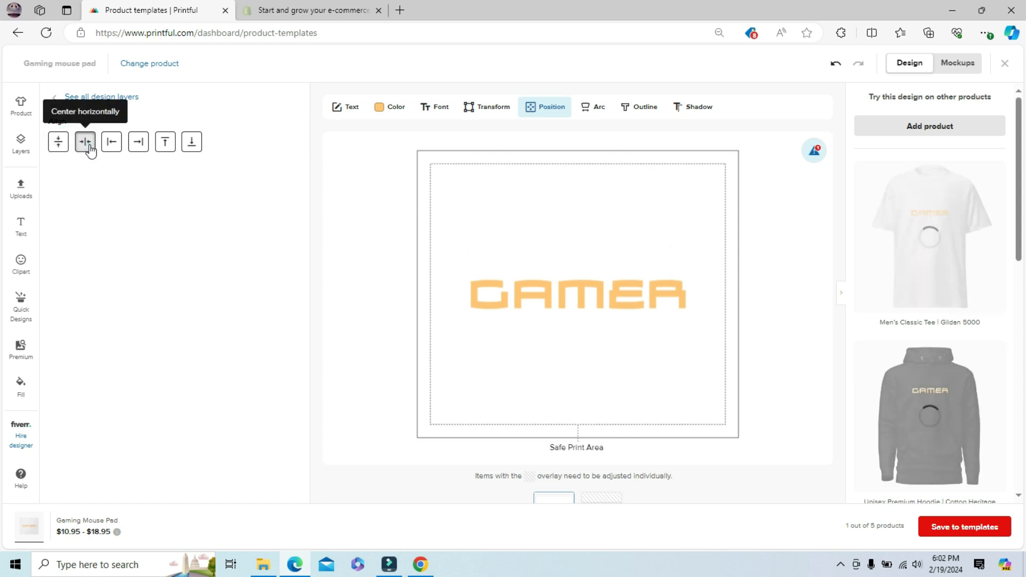
left_click(111, 141)
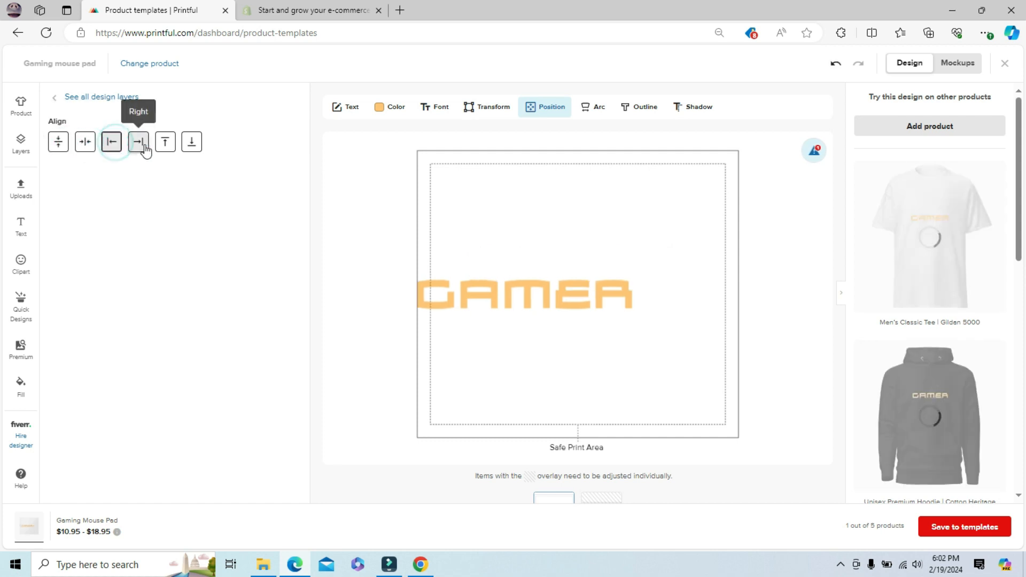
left_click(141, 144)
left_click(165, 145)
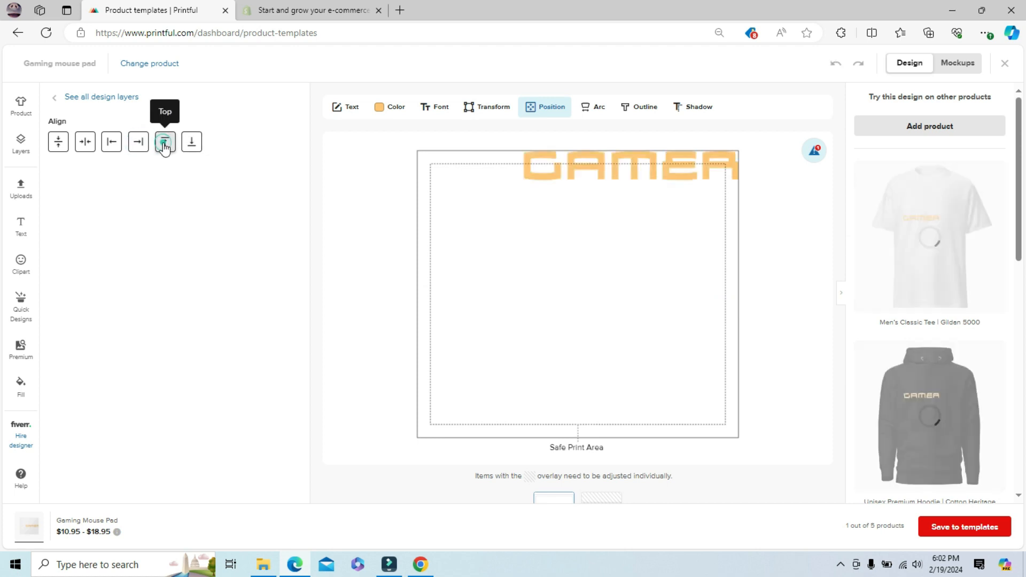
left_click(190, 145)
Move the "gamer" text back near the middle of the print area and bend it with an arc of -25.
left_click(590, 110)
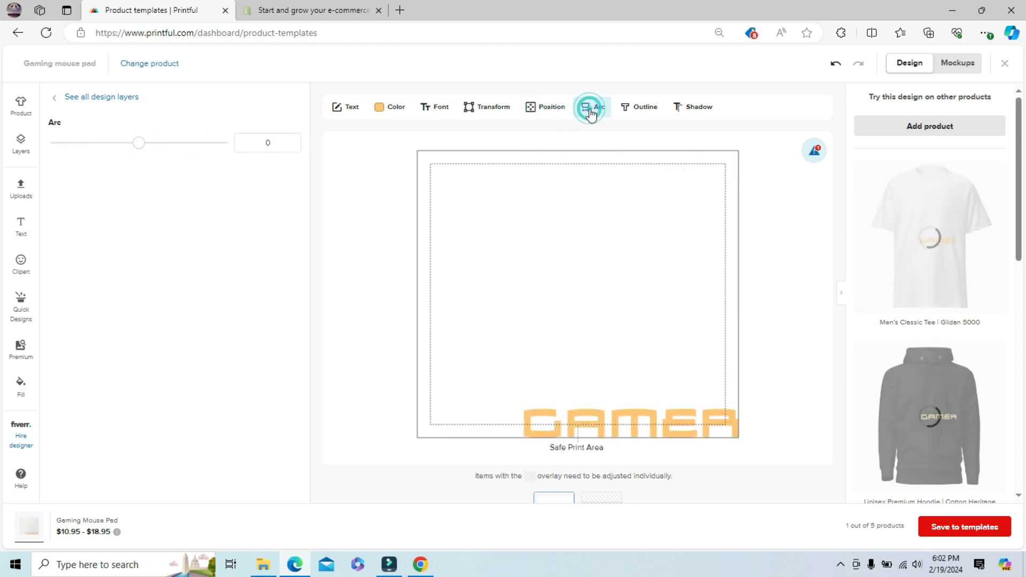
left_click_drag(626, 425, 563, 288)
mouse_move(138, 144)
left_mouse_down()
mouse_move(165, 151)
mouse_move(133, 151)
left_mouse_up()
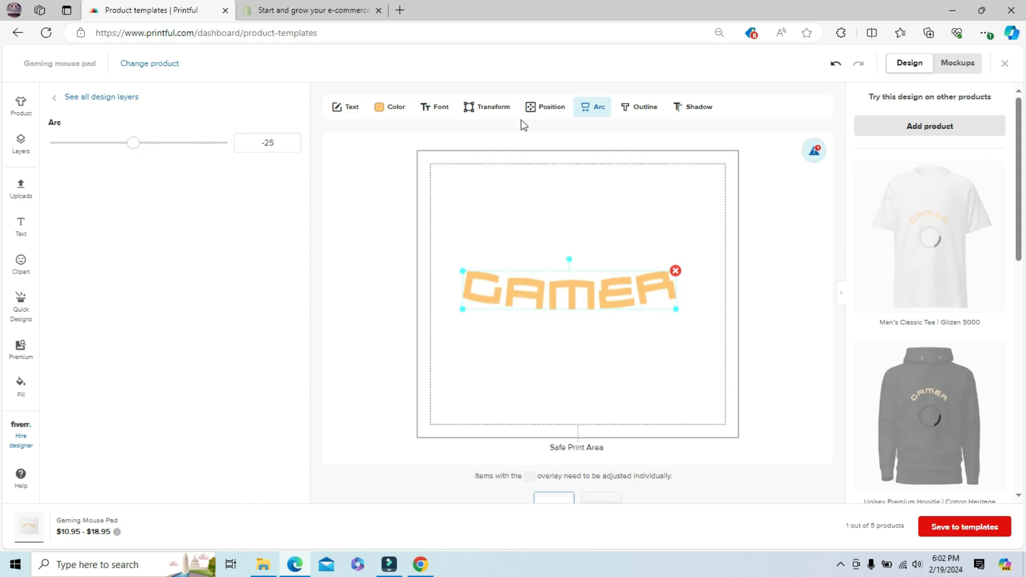
Outline the "gamer" text in Texas Rose (R:255 G:168 B:81) with a weight of 0.26 and an offset of 0.05.
left_click(644, 109)
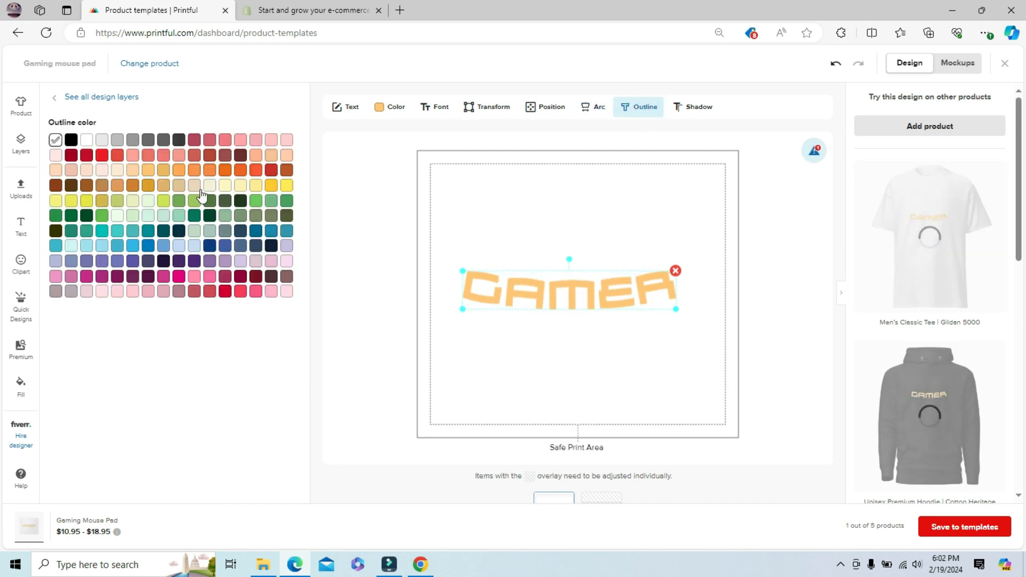
left_click(179, 171)
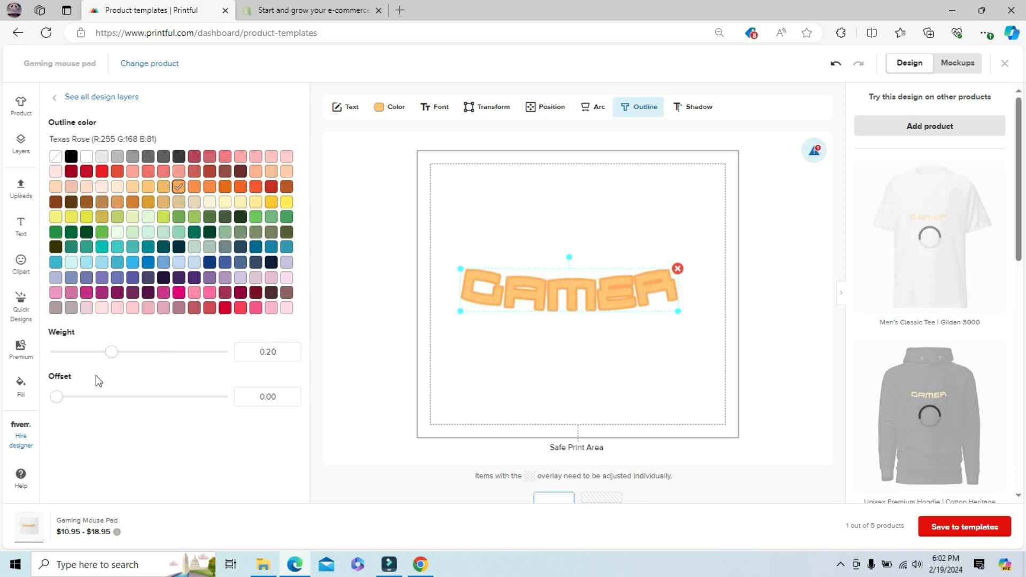
mouse_move(112, 353)
left_mouse_down()
mouse_move(155, 358)
mouse_move(127, 356)
left_mouse_up()
left_click_drag(62, 403, 100, 400)
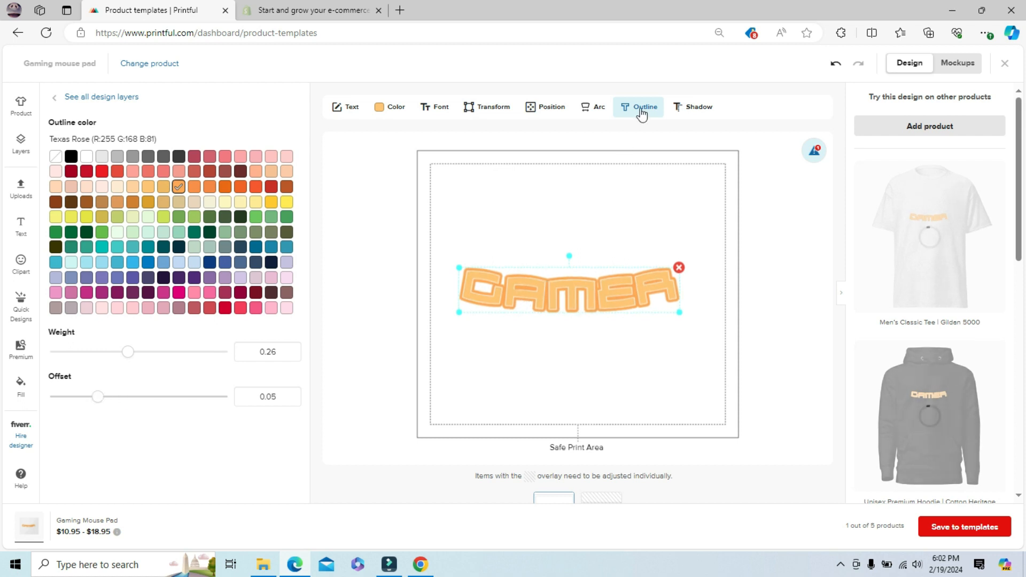
Add a black shadow to the "gamer" text with a distance of 0.10 and an angle of 131.2.
left_click(717, 111)
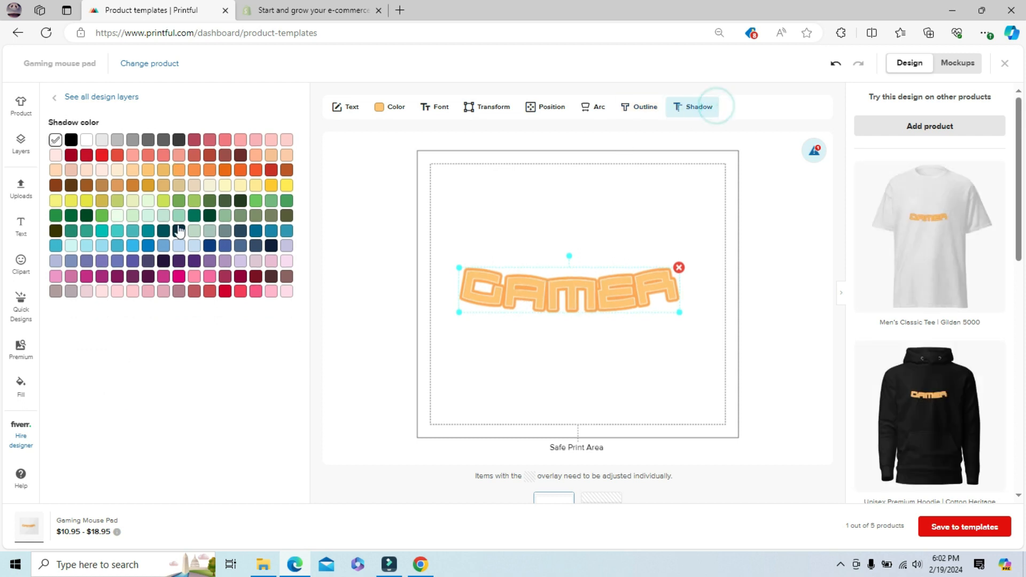
left_click(70, 140)
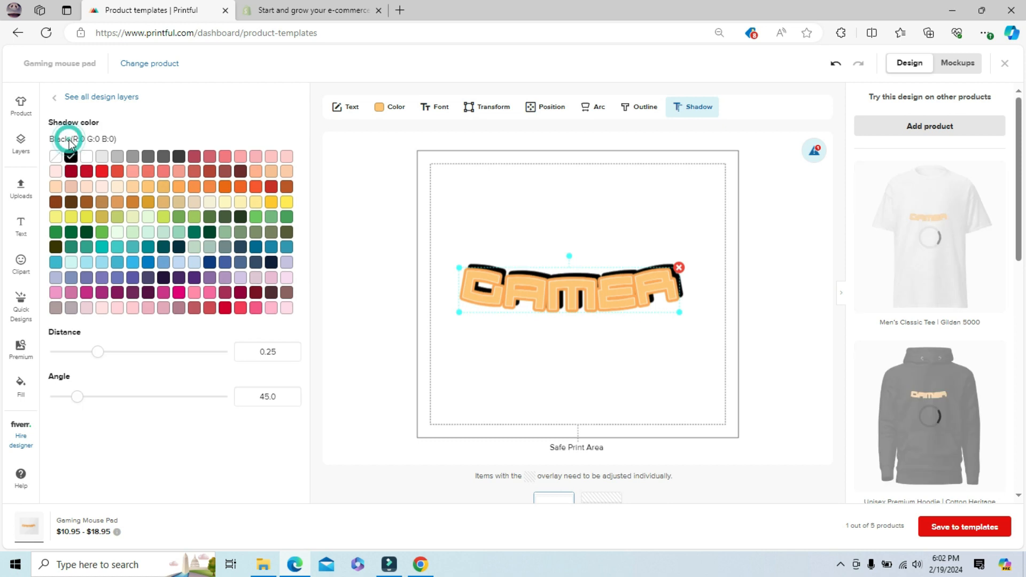
left_click_drag(97, 351, 76, 357)
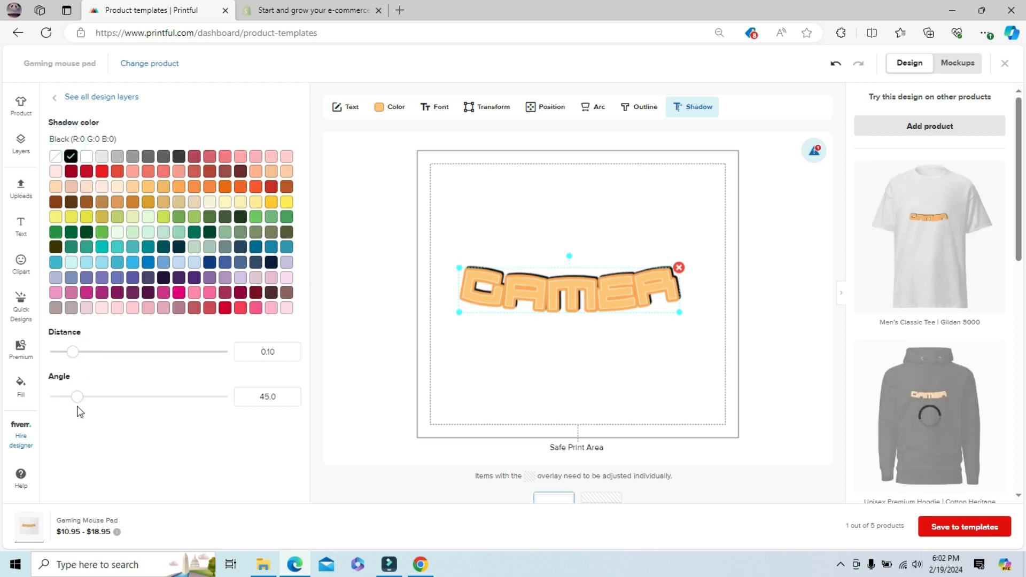
left_click_drag(82, 398, 118, 395)
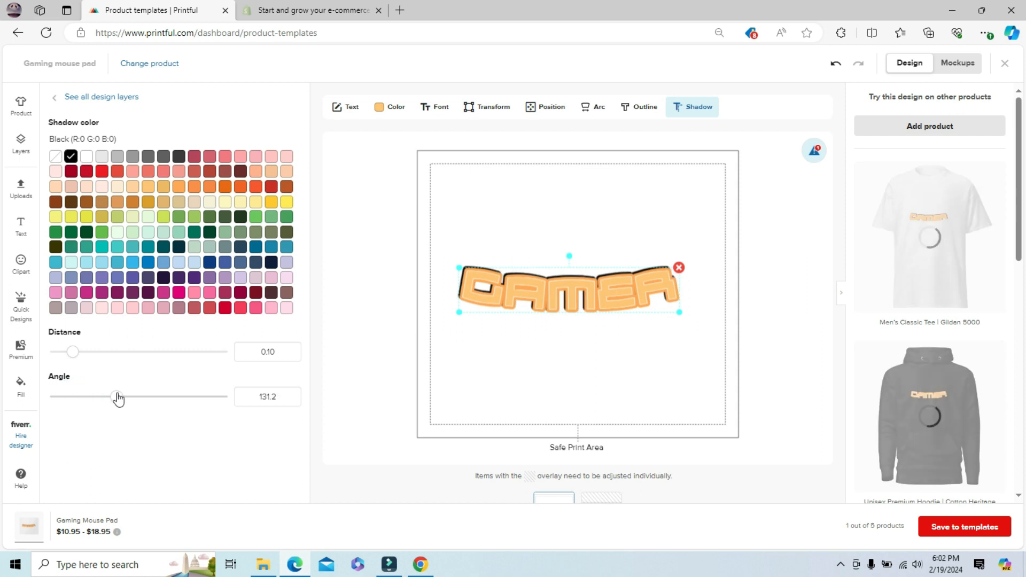
left_click(214, 416)
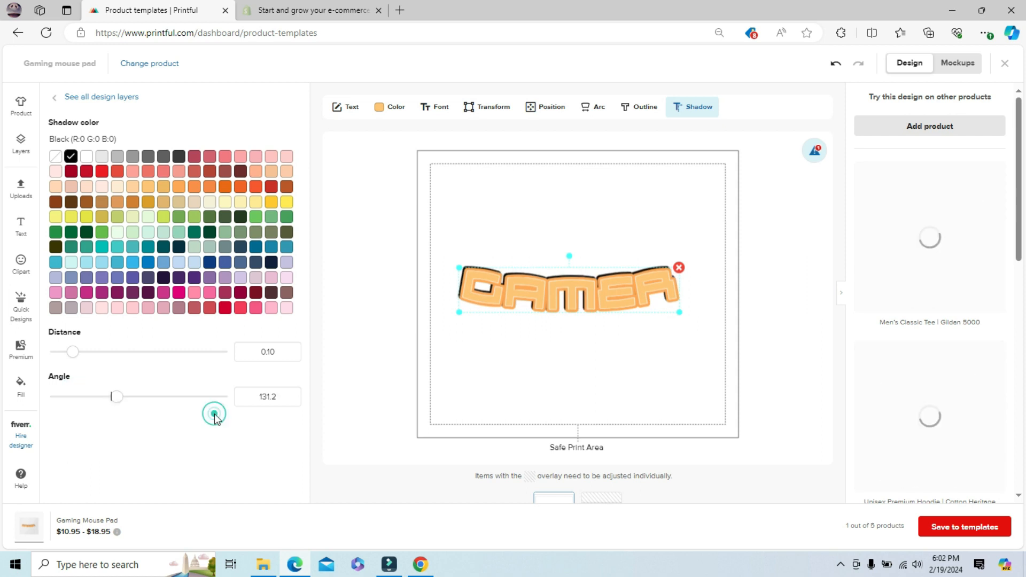
Delete the styled "gamer" text from the mouse pad design.
left_click(679, 268)
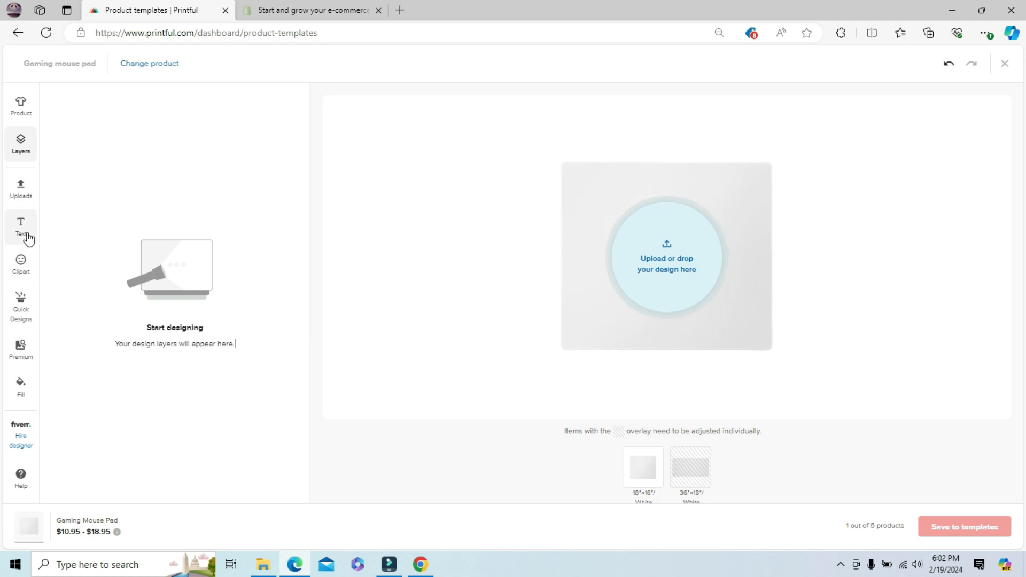
Browse the clipart library's collections, from the melting objects down through transportation, architecture, food and hand gestures to the vintage maps.
left_click(25, 274)
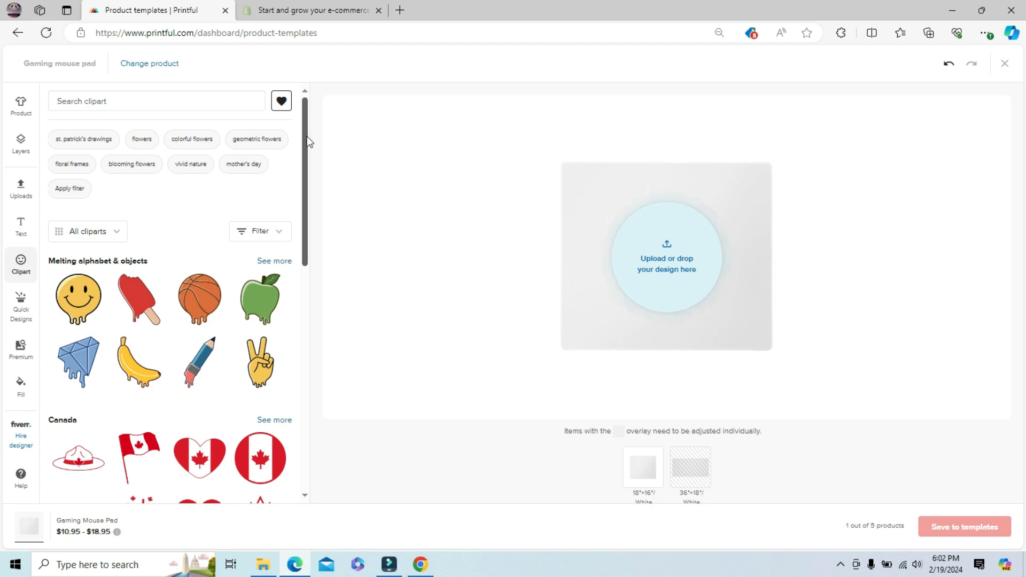
scroll(306, 139, "down", 10)
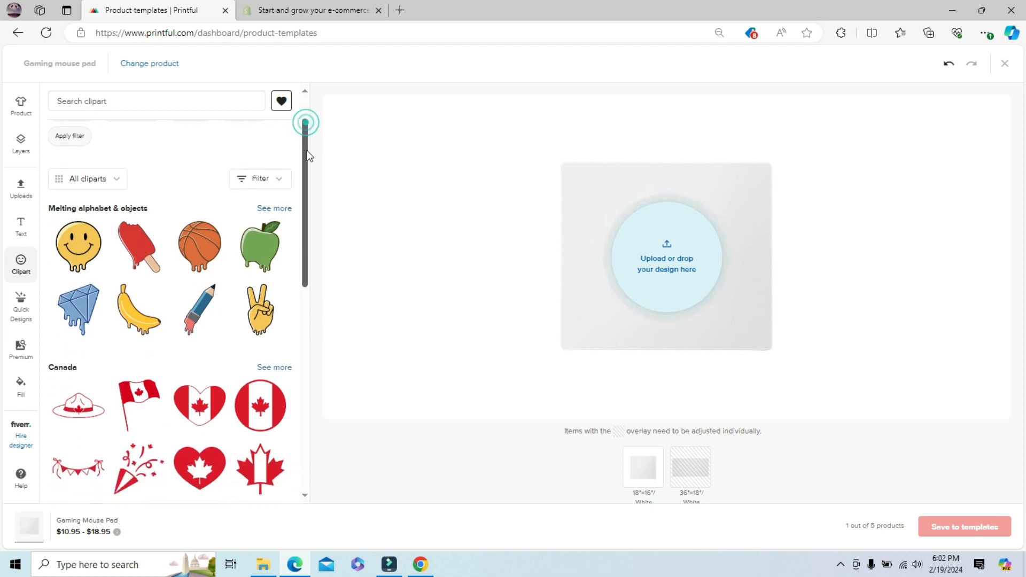
scroll(310, 409, "down", 3)
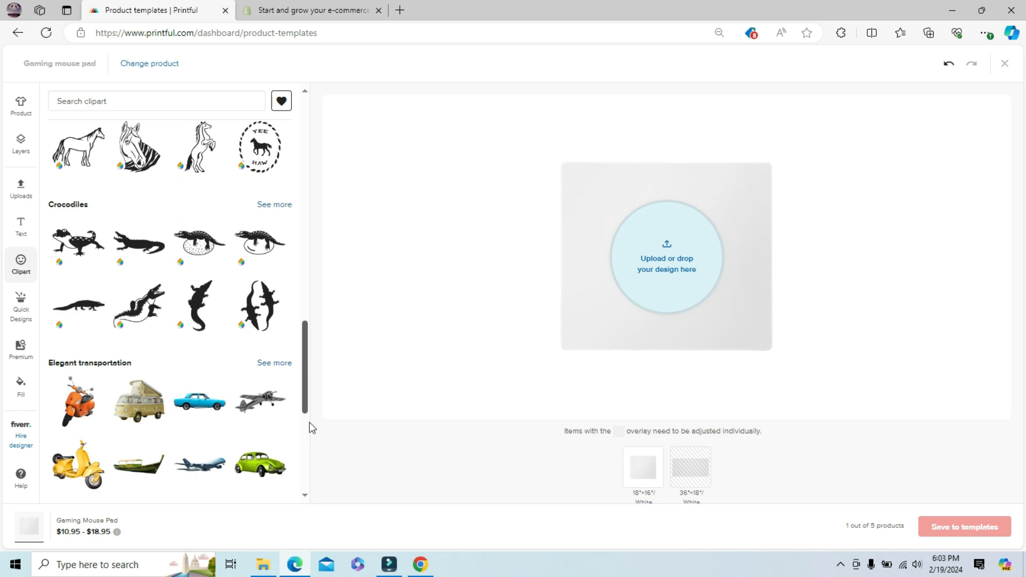
scroll(310, 438, "down", 2)
scroll(309, 448, "down", 5)
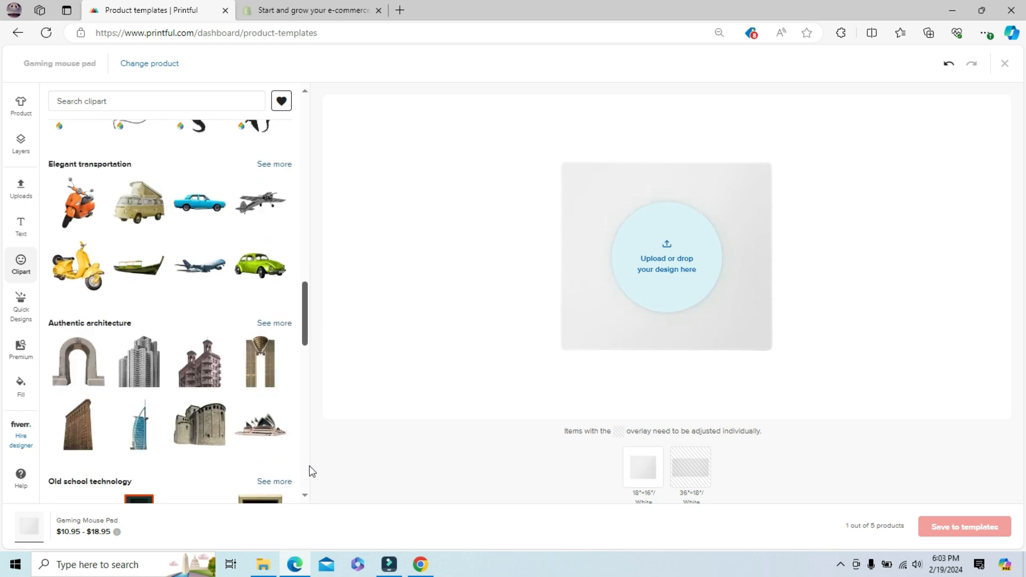
scroll(310, 488, "down", 7)
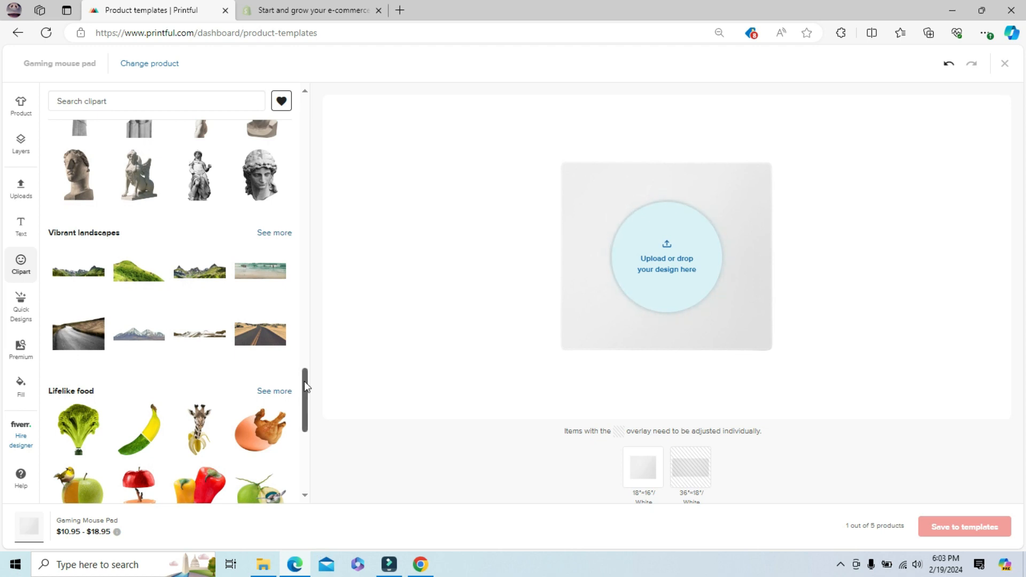
scroll(306, 386, "down", 5)
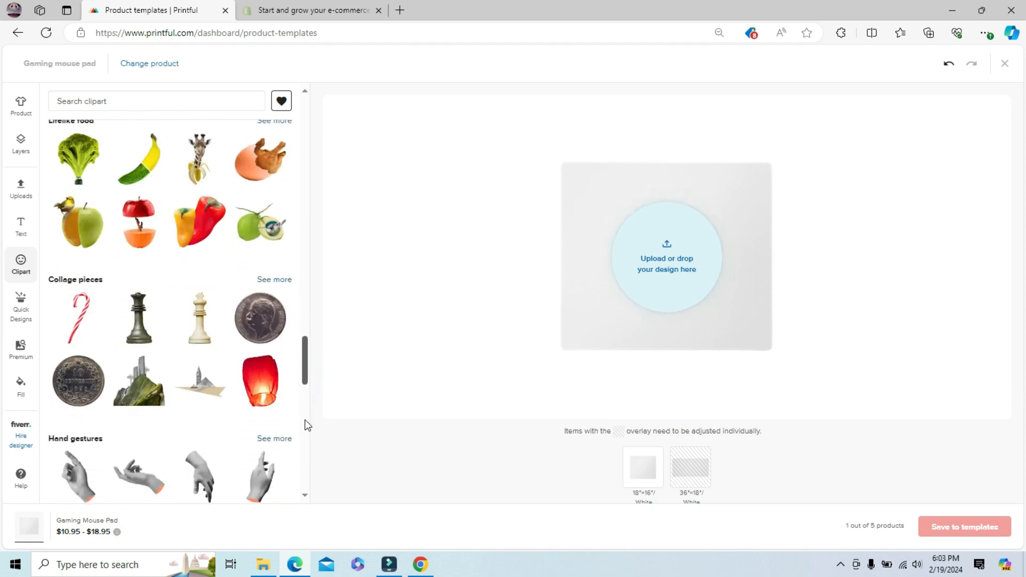
scroll(304, 419, "down", 3)
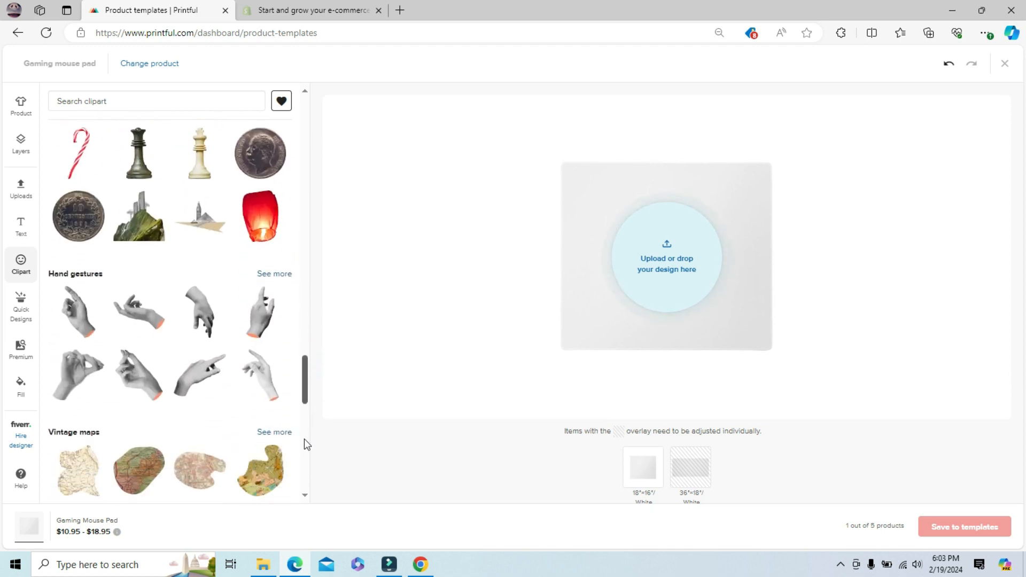
scroll(304, 439, "down", 3)
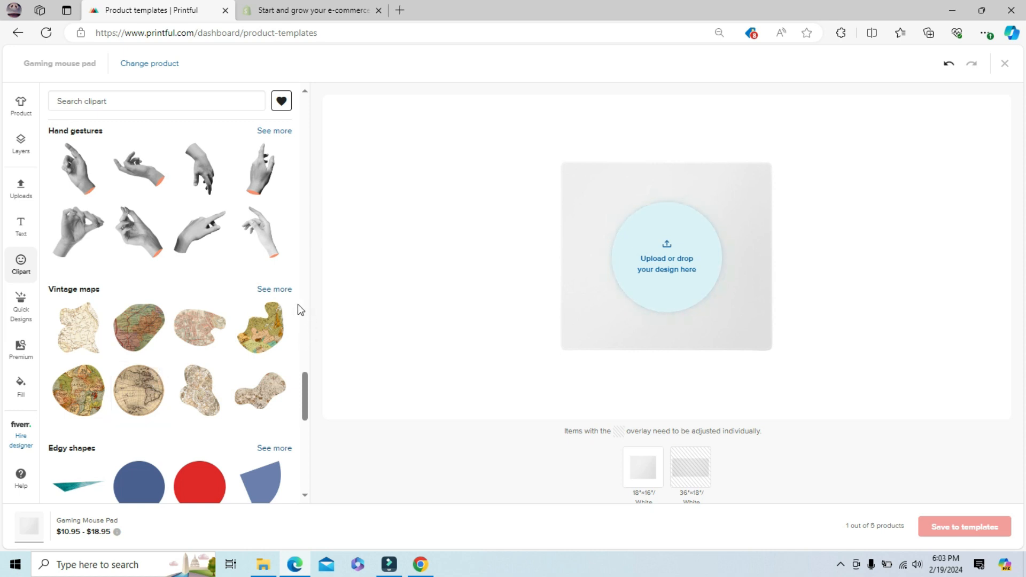
Expand the Vintage maps and Wildlife clipart collections and add the Bluecheek butterfly fish to the mouse pad design.
left_click(280, 291)
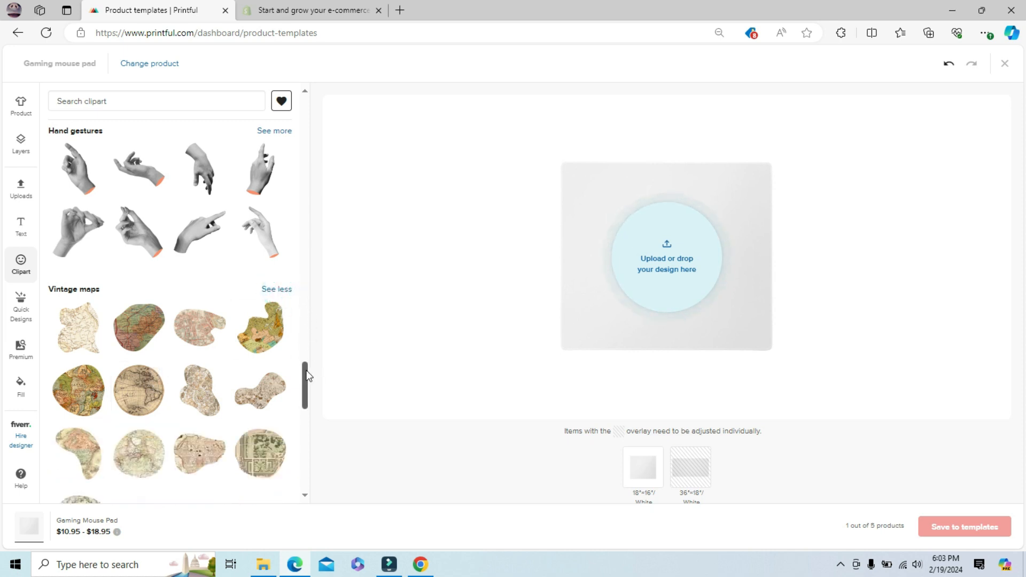
left_click_drag(303, 368, 303, 416)
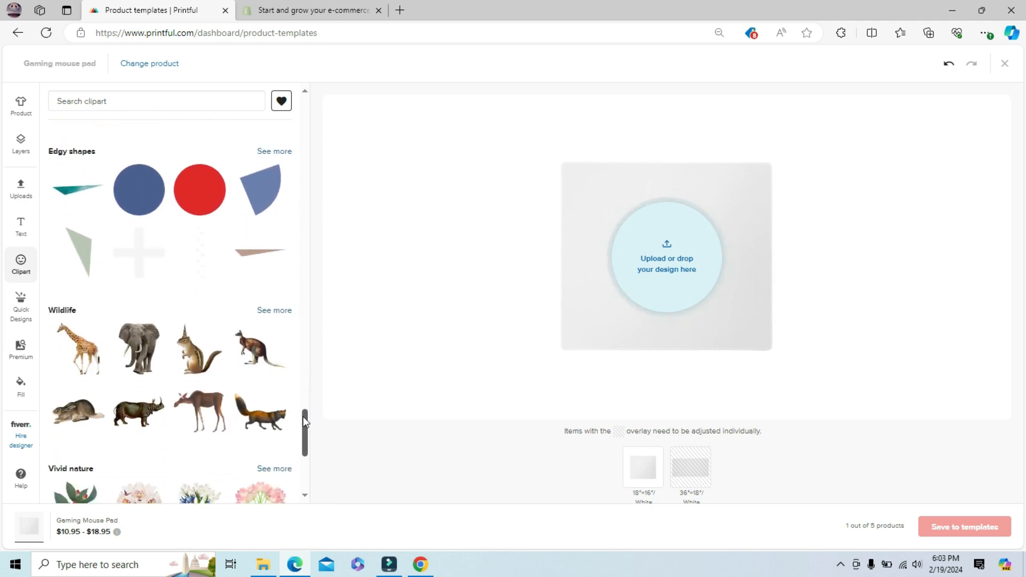
left_click(273, 310)
left_click_drag(305, 339, 305, 367)
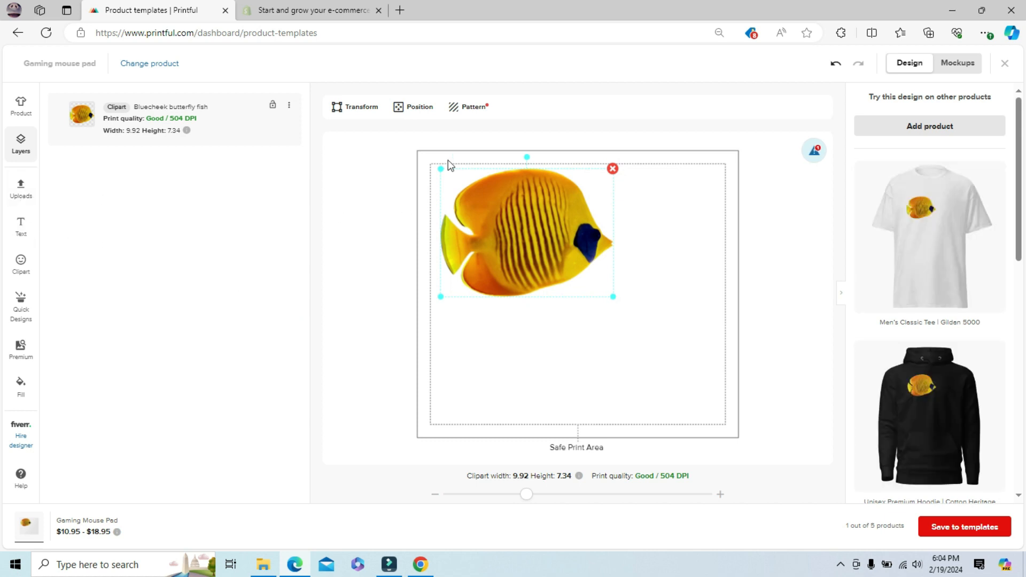
View the transform, position and pattern options available for the fish clipart.
left_click(356, 114)
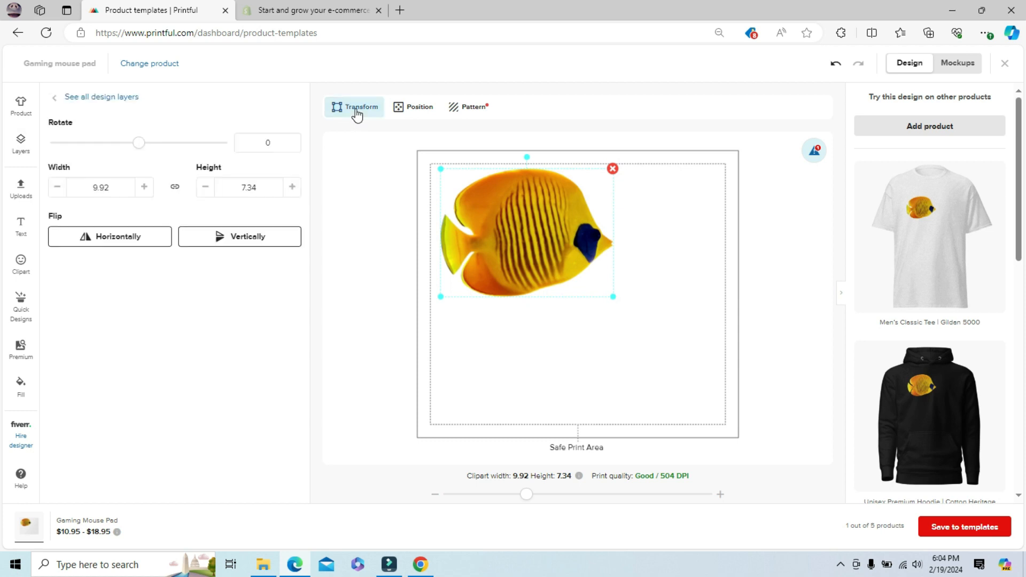
left_click(418, 111)
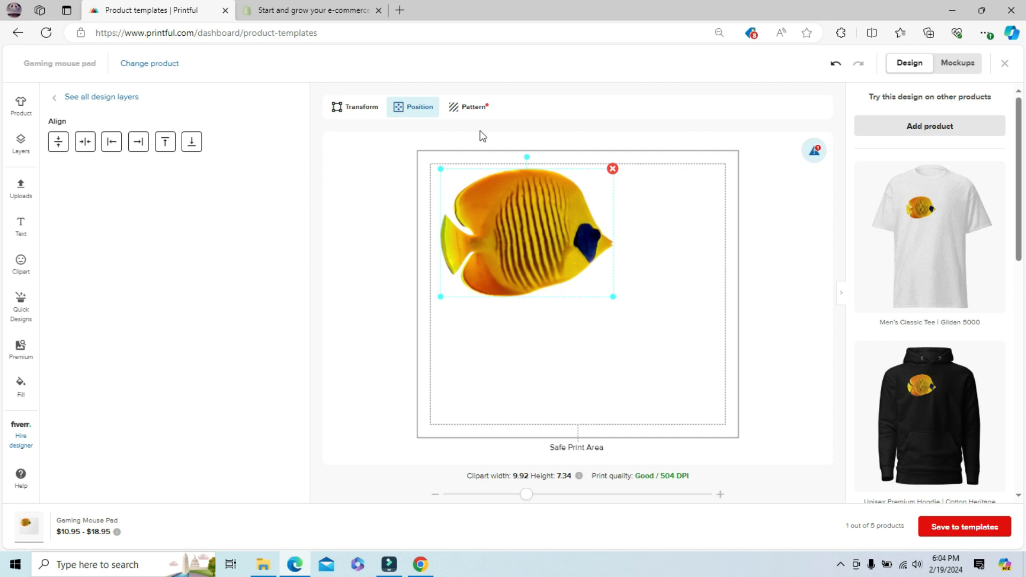
left_click(470, 107)
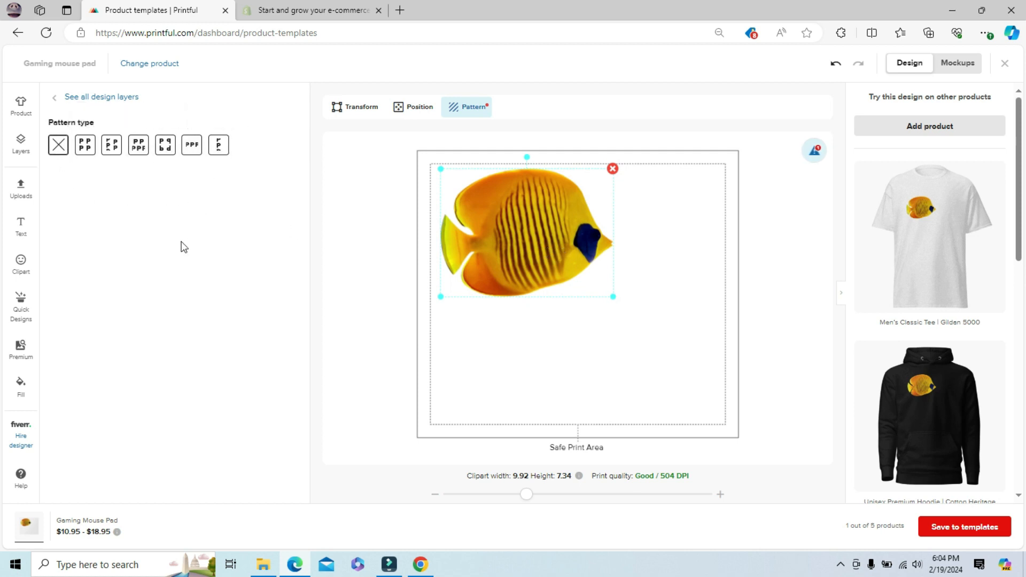
Try the Block, Half drop, Brick, mirrored, Horizontal line and Vertical line patterns on the fish clipart.
left_click(86, 154)
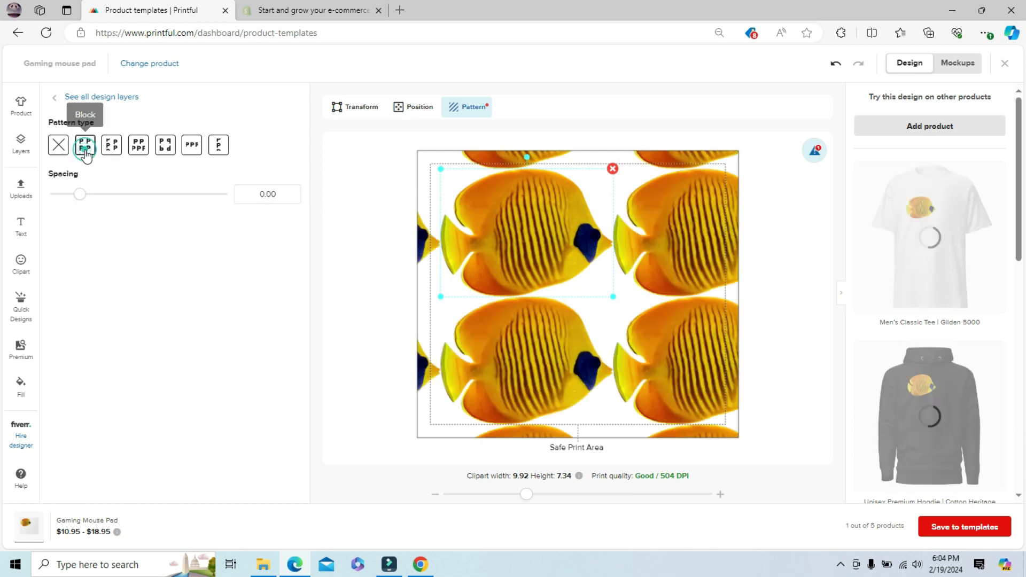
left_click(115, 151)
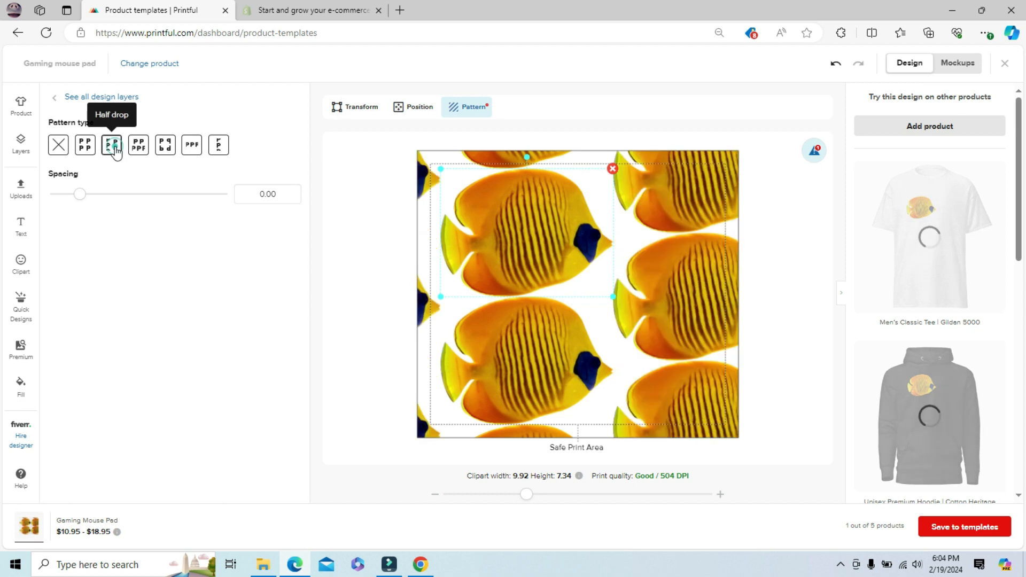
left_click(146, 151)
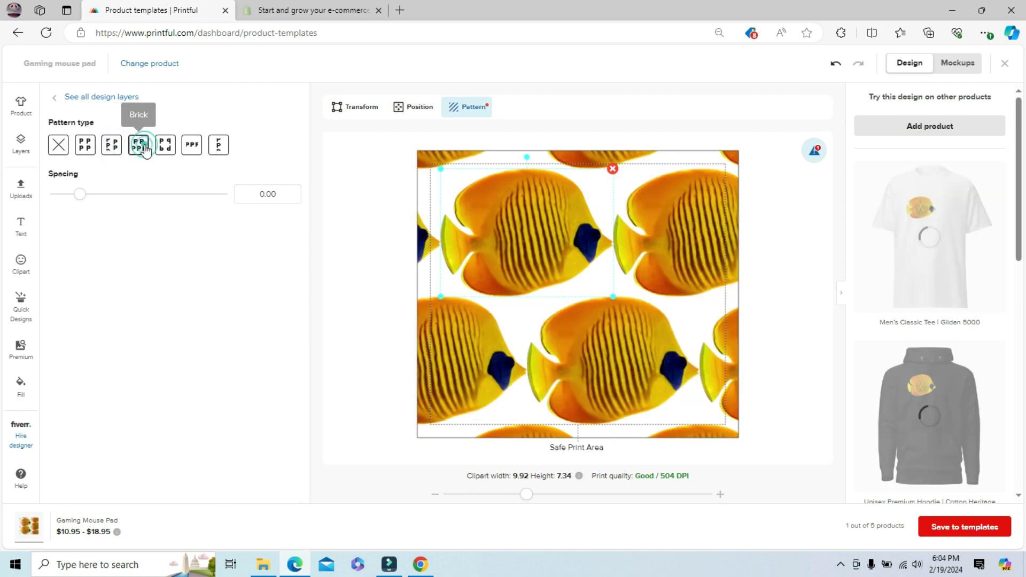
left_click(168, 149)
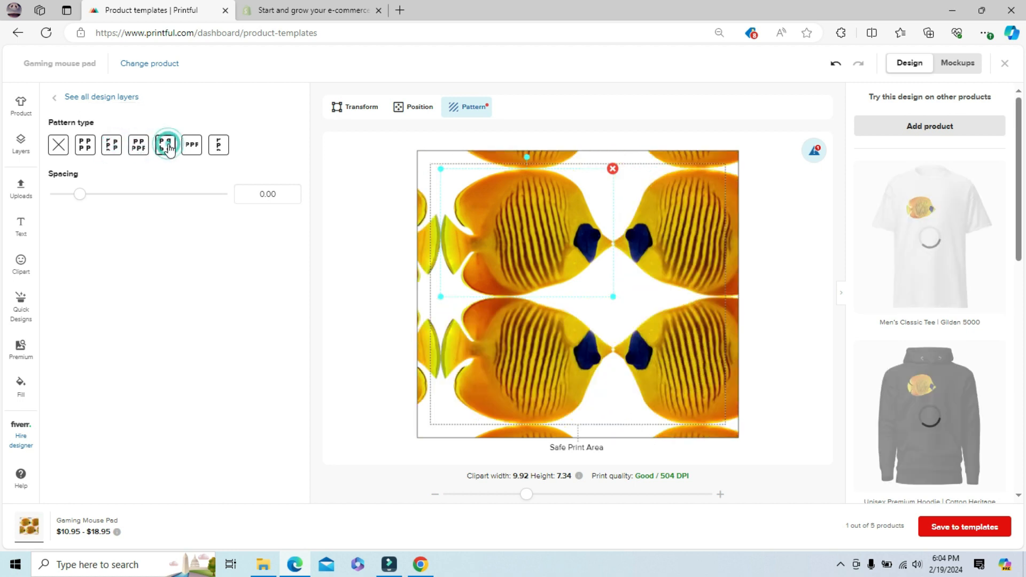
left_click(194, 150)
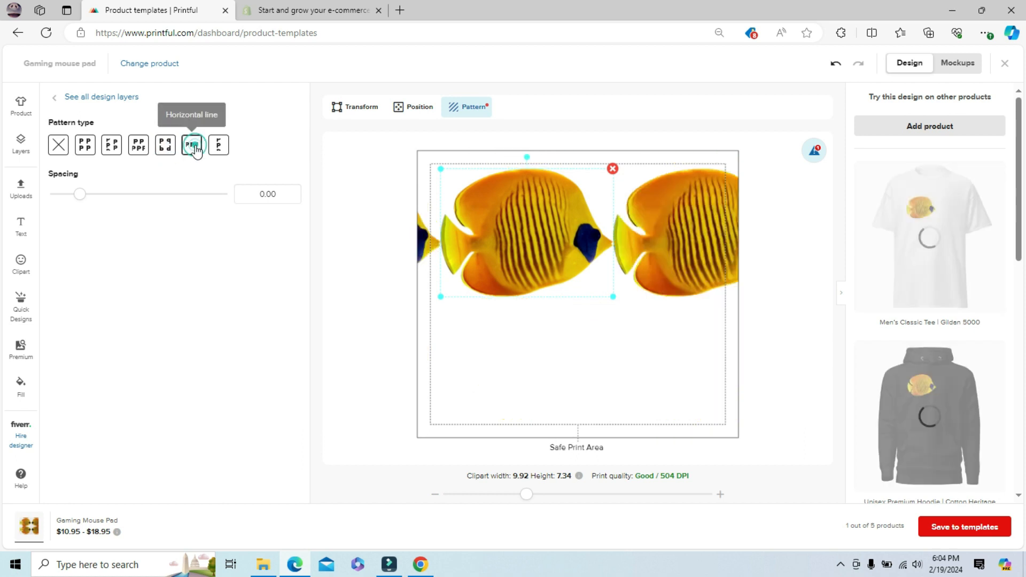
left_click(225, 152)
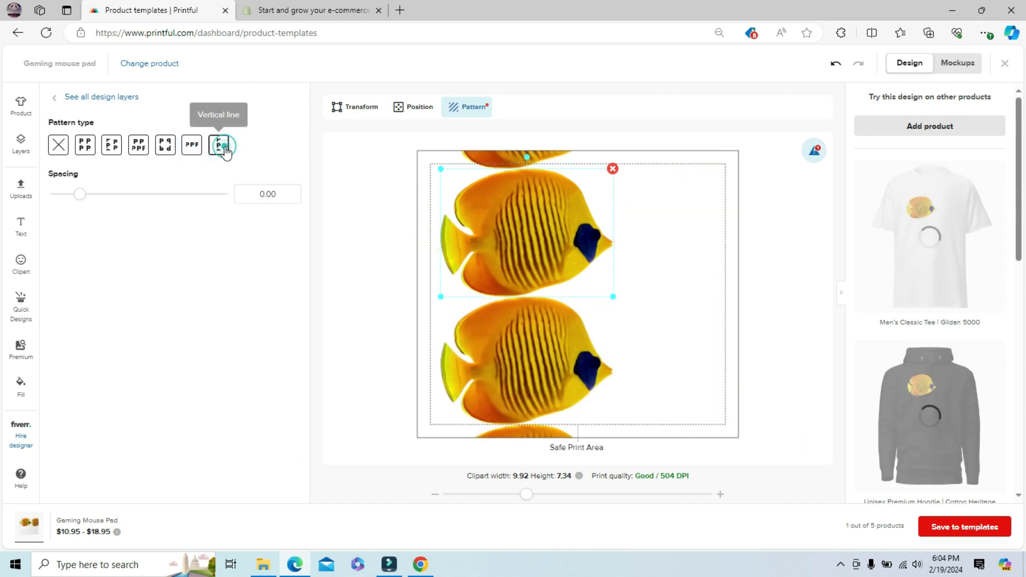
Apply the Brick pattern to the fish clipart and resize the fish to about 8.33 wide by 6.16 high.
left_click(114, 150)
left_click(139, 147)
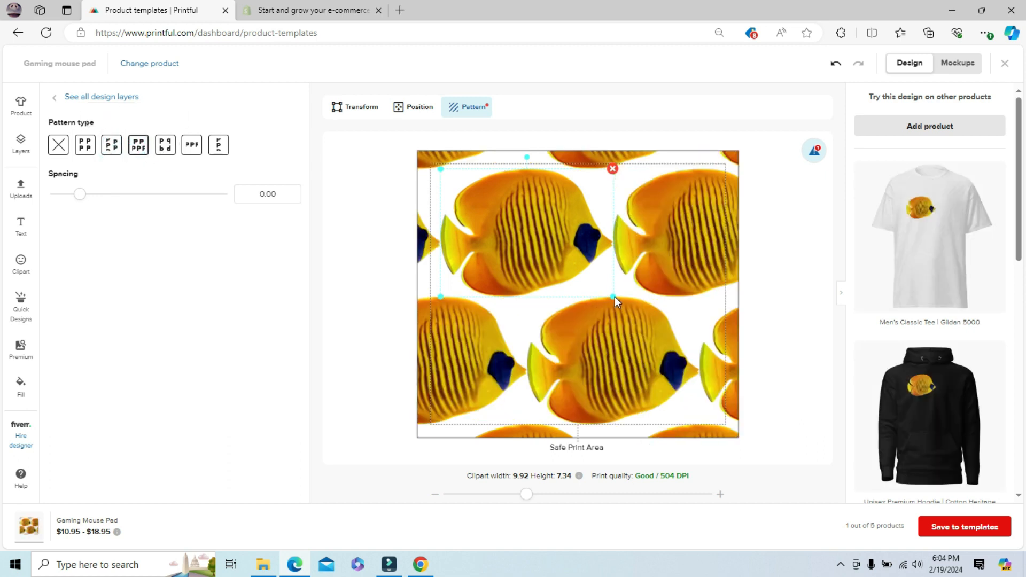
left_click_drag(612, 296, 564, 257)
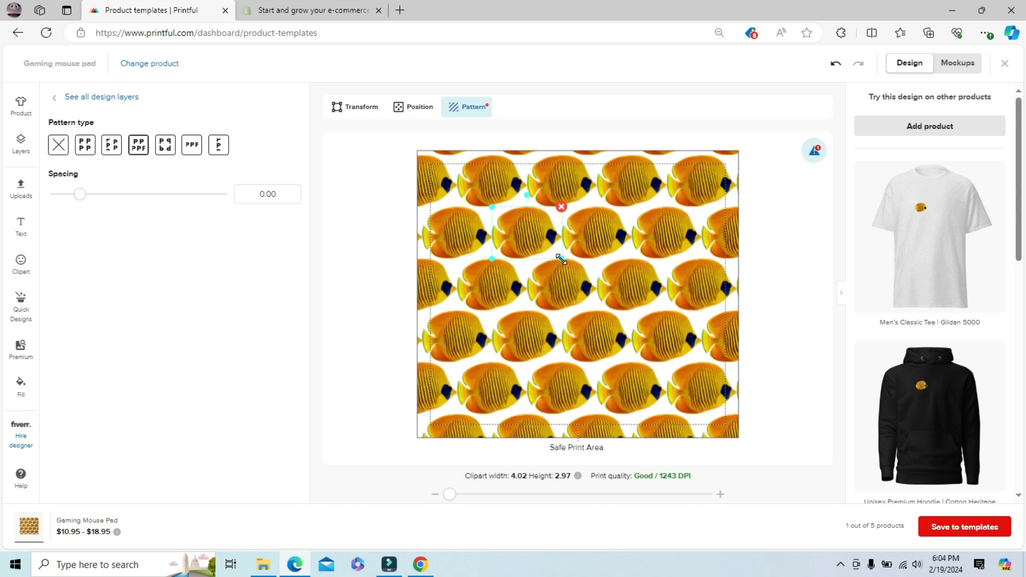
left_click_drag(561, 259, 601, 286)
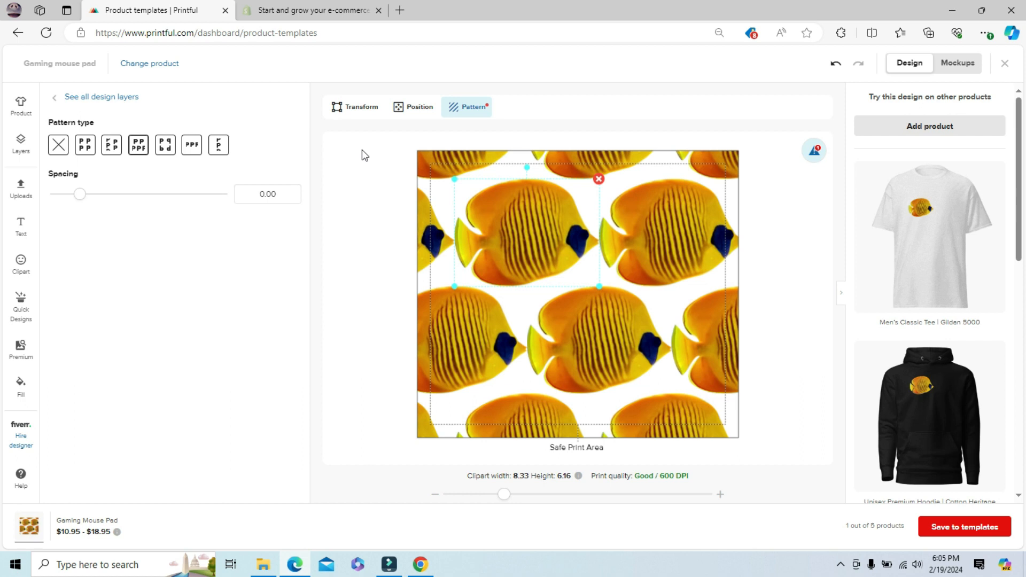
Remove the repeating pattern and delete the fish clipart from the mouse pad design.
left_click(58, 145)
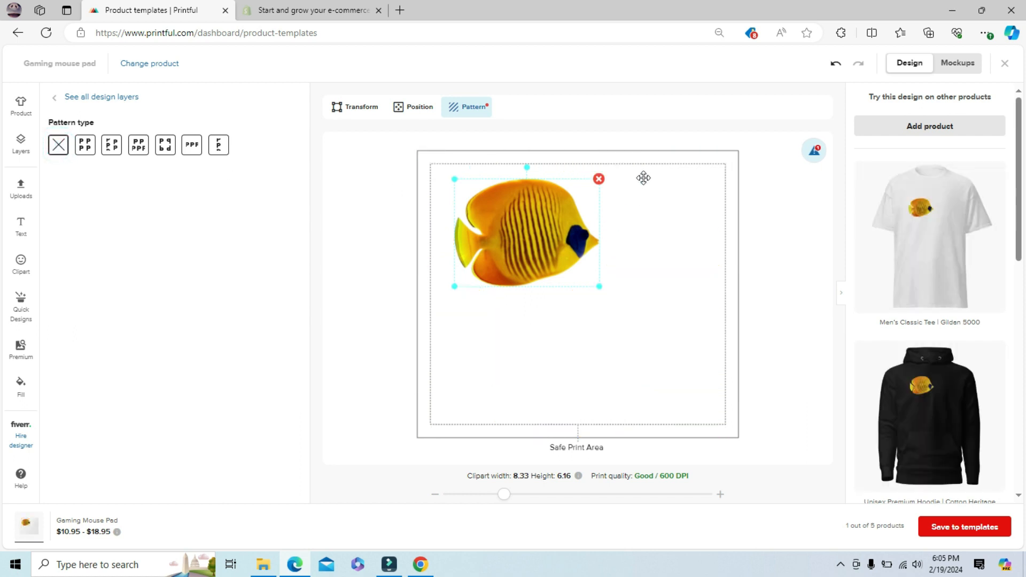
left_click(599, 178)
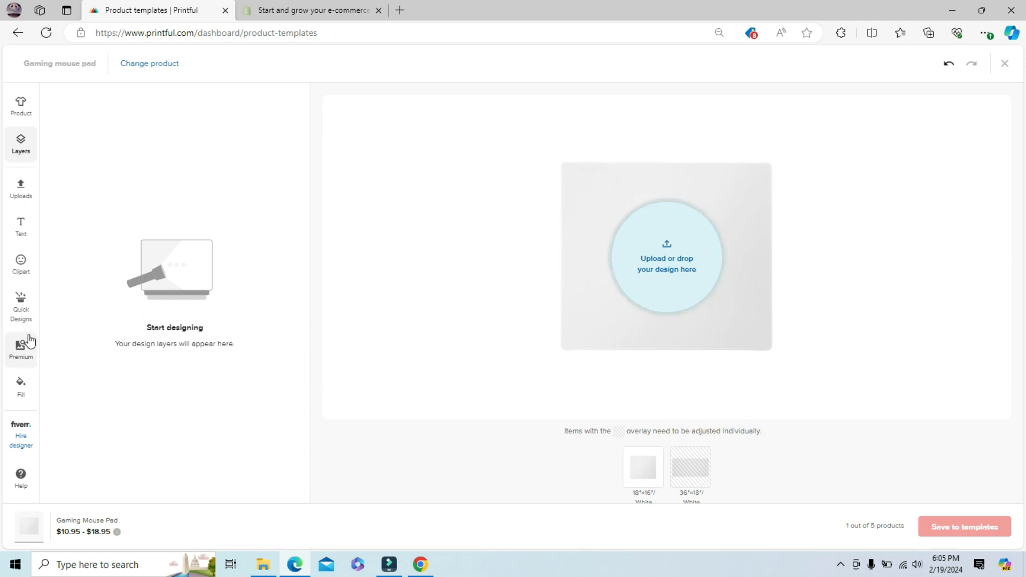
Browse the Quick Designs collections from Seasons & events through Pets, School, Sports and For kids to Gaming & esports and Postureo.
left_click(21, 315)
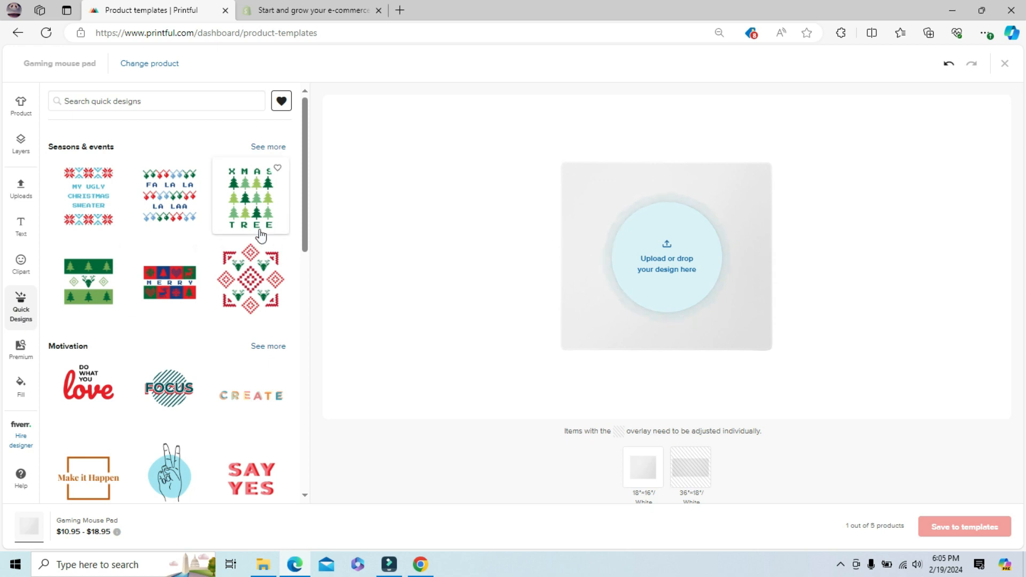
left_click_drag(304, 117, 302, 310)
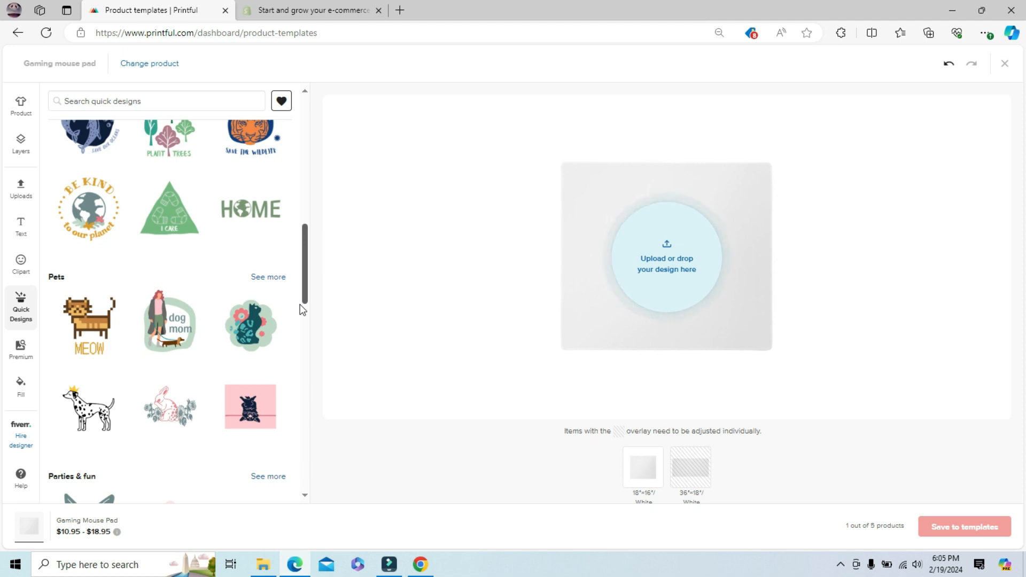
scroll(299, 308, "down", 3)
scroll(282, 295, "up", 5)
scroll(284, 310, "down", 10)
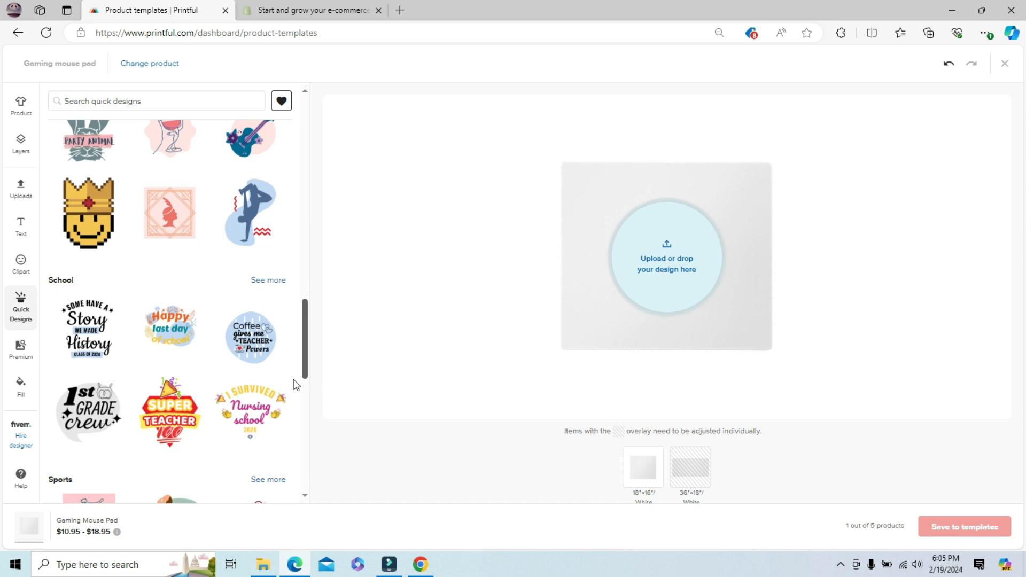
scroll(296, 384, "down", 7)
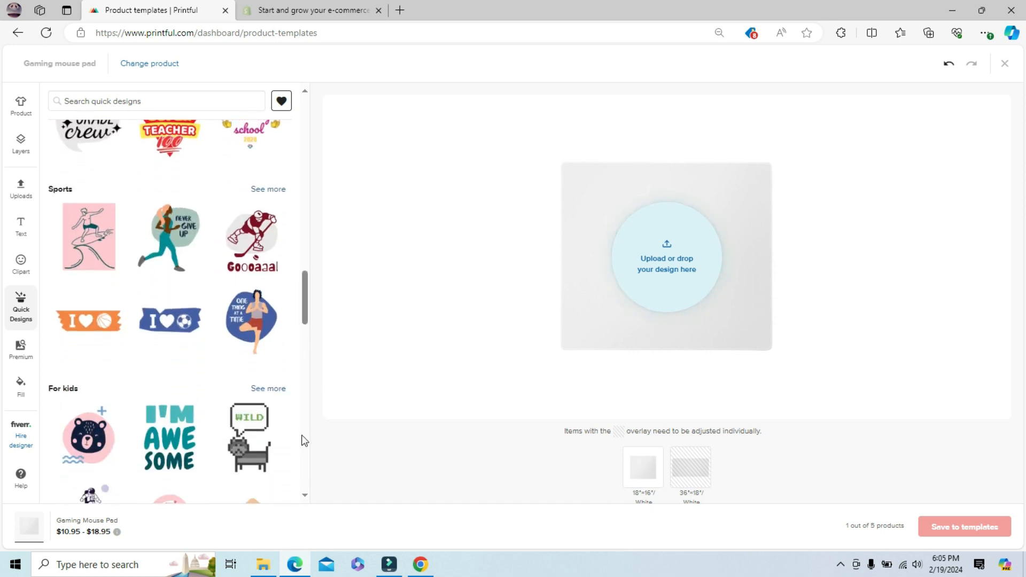
scroll(307, 291, "down", 12)
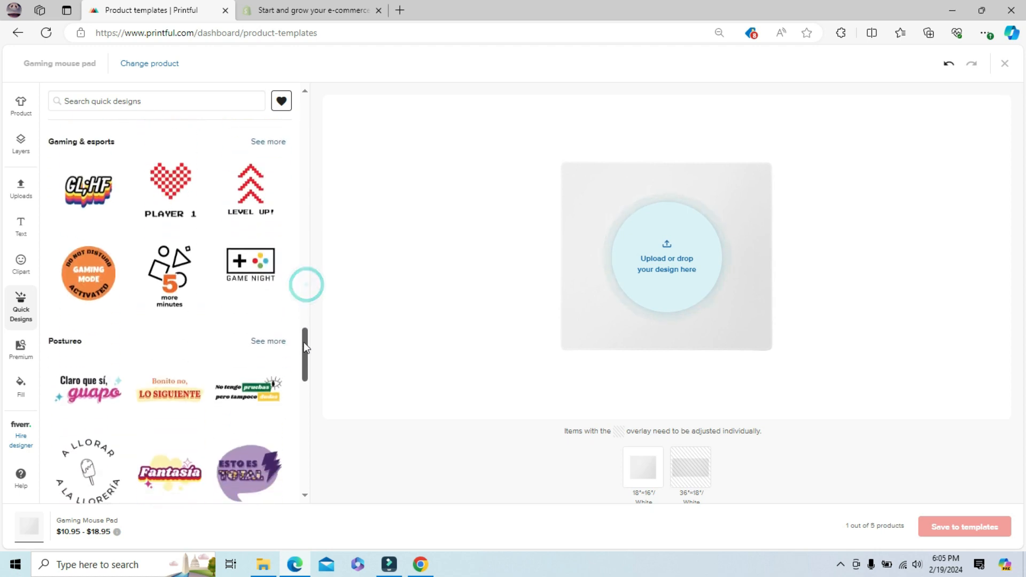
left_click_drag(307, 395, 316, 33)
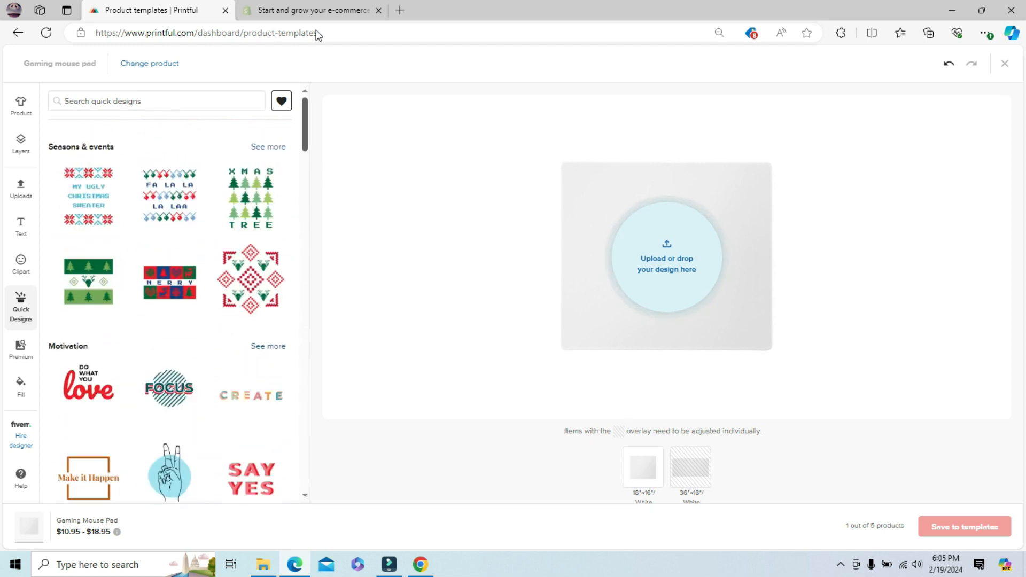
Search the quick designs for "gamer" and for "halloween".
left_click(130, 101)
type("gamer")
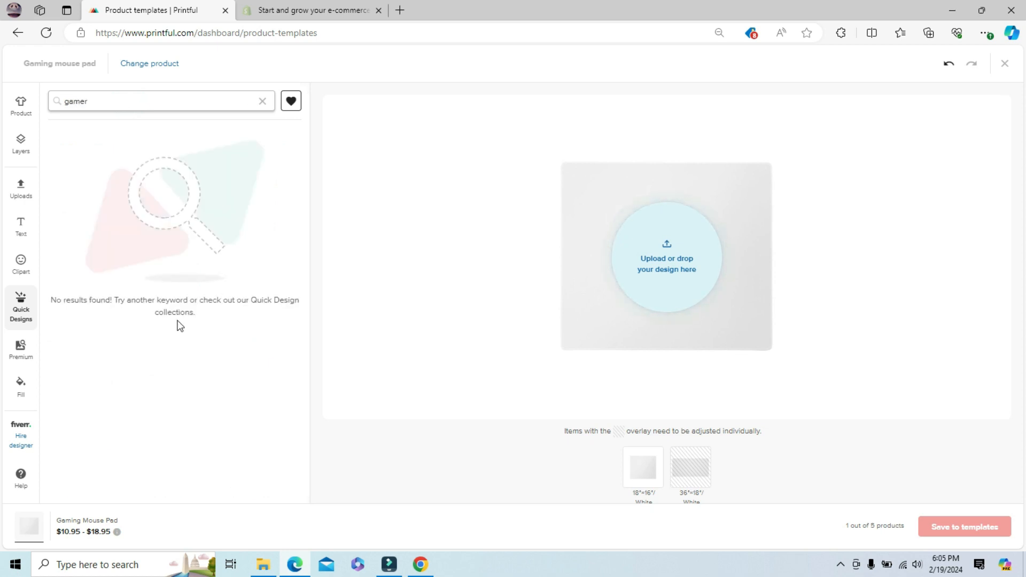
key("BackSpace")
key("BackSpace")
type("ba")
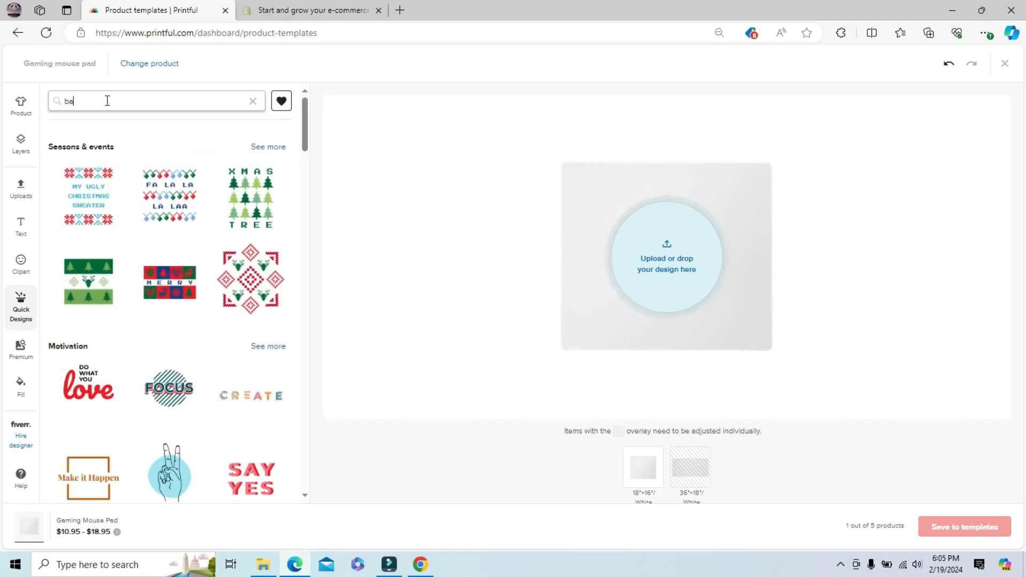
type("lloween")
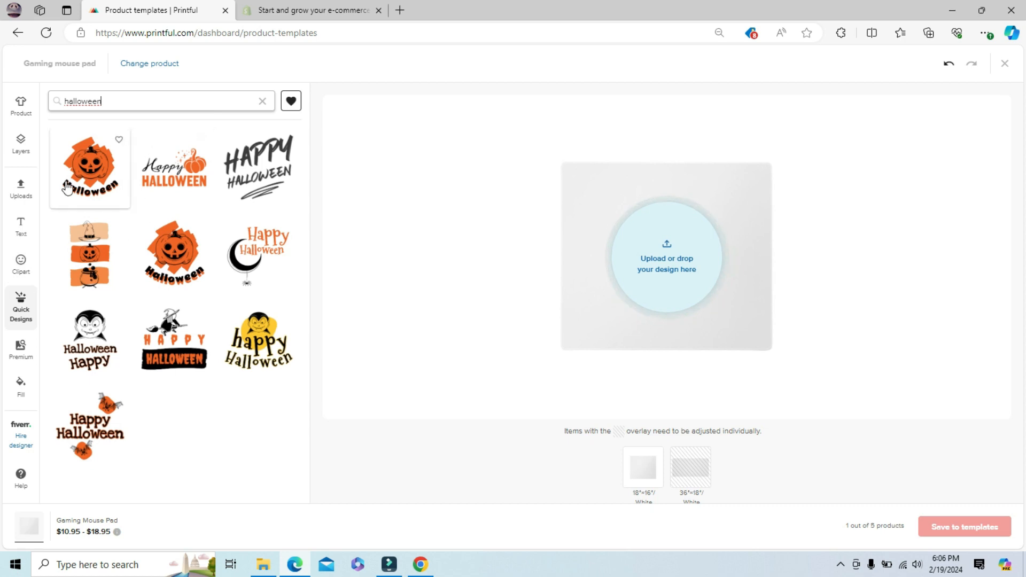
Add the Halloween quick design with the witch hat, pumpkin and cauldron, enlarge it to about 8.13 by 13.60, and fit it within the print area.
left_click(90, 263)
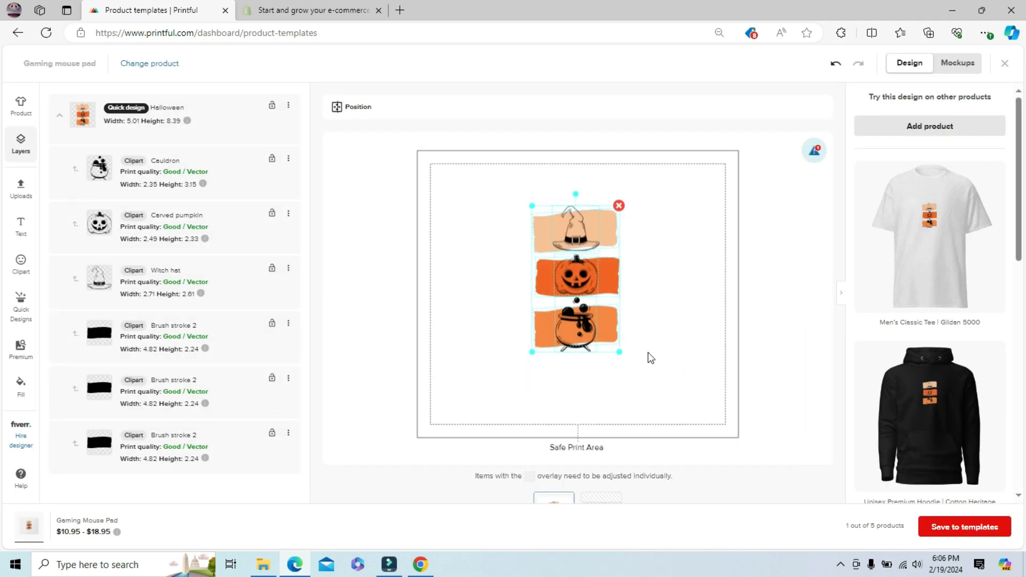
left_click_drag(620, 353, 656, 386)
left_click_drag(589, 259, 587, 272)
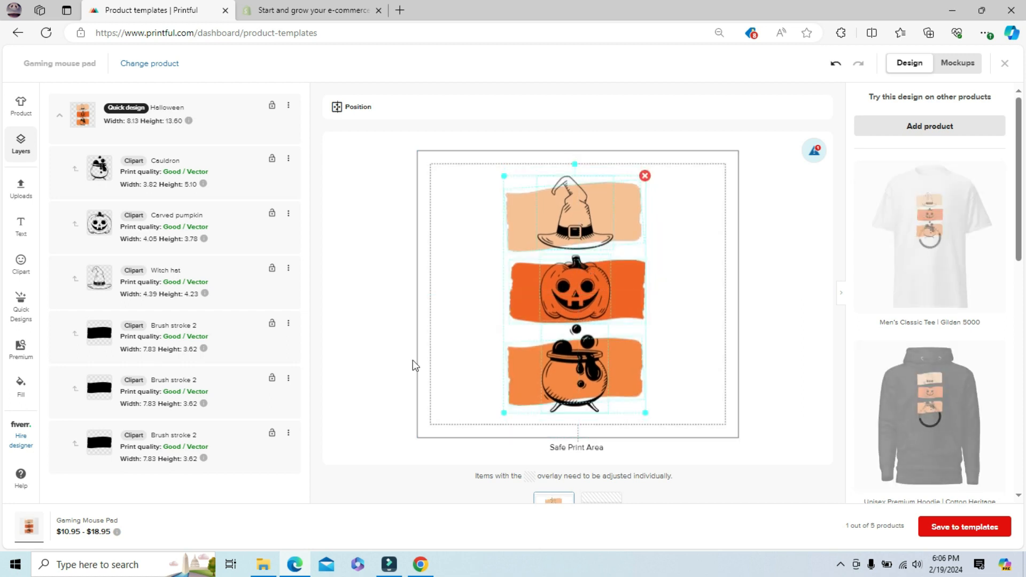
left_click(370, 286)
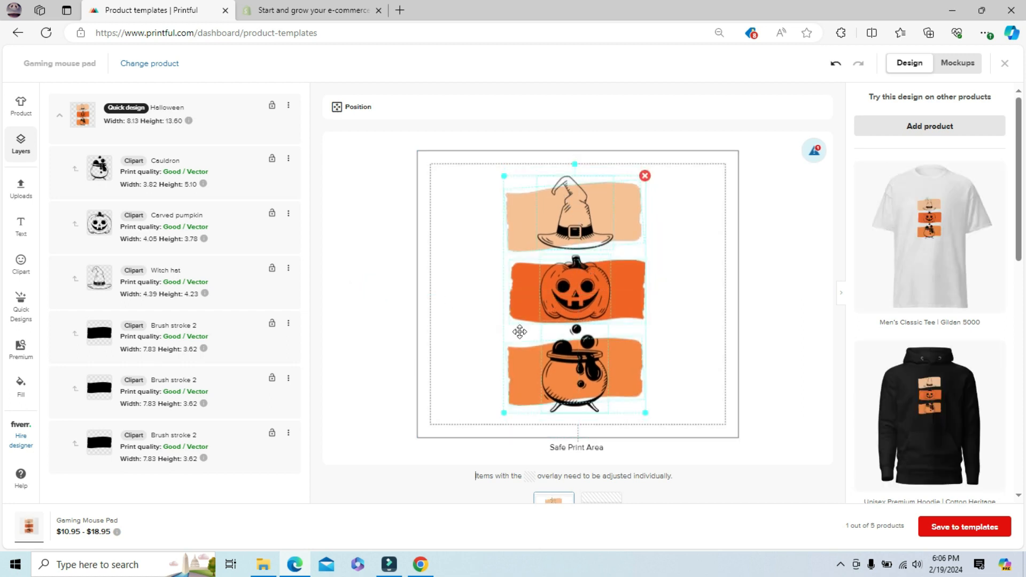
left_click(483, 204)
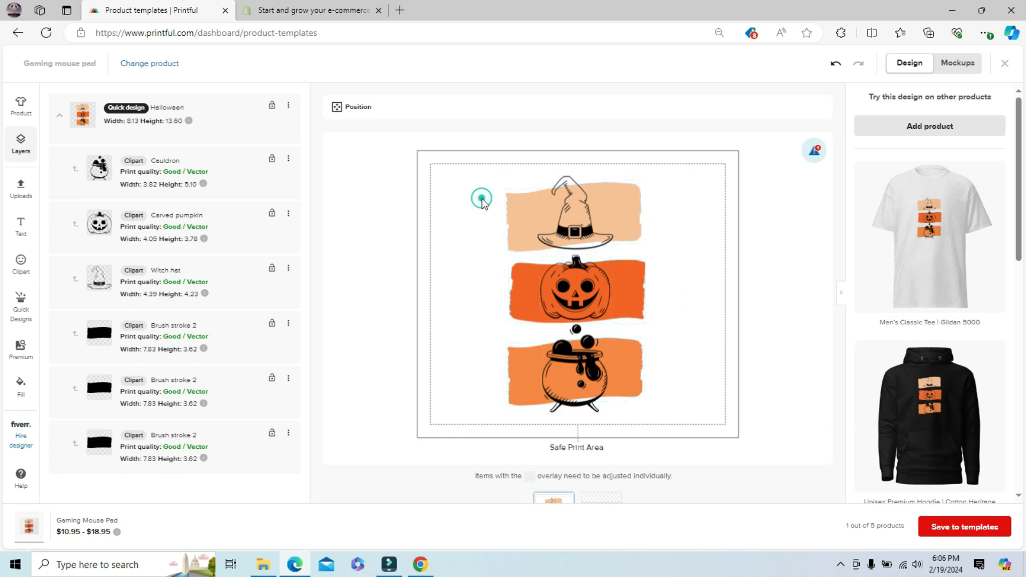
Move the witch hat down onto the carved pumpkin and delete the cauldron from the Halloween design.
left_click(603, 215)
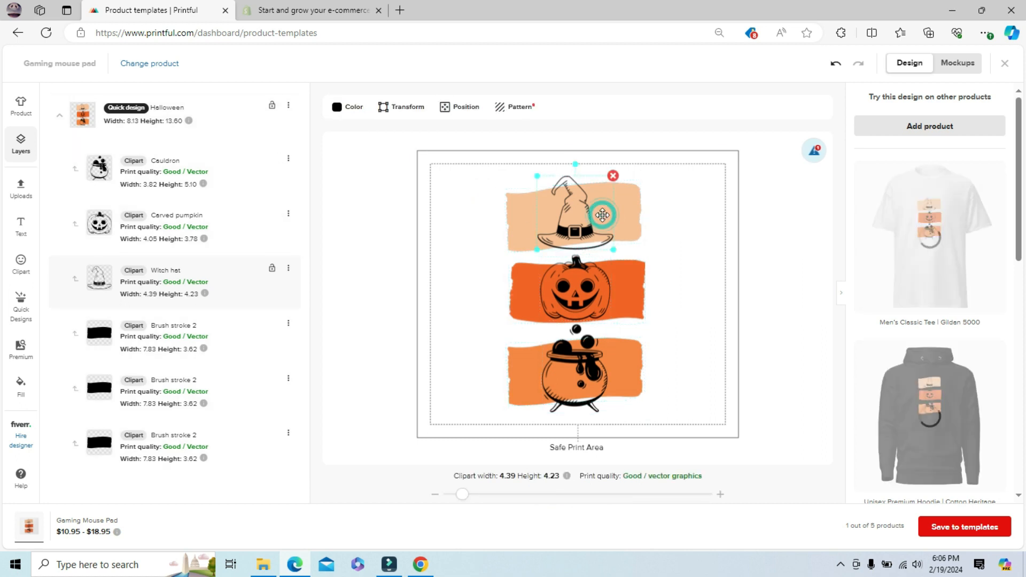
left_click(559, 211)
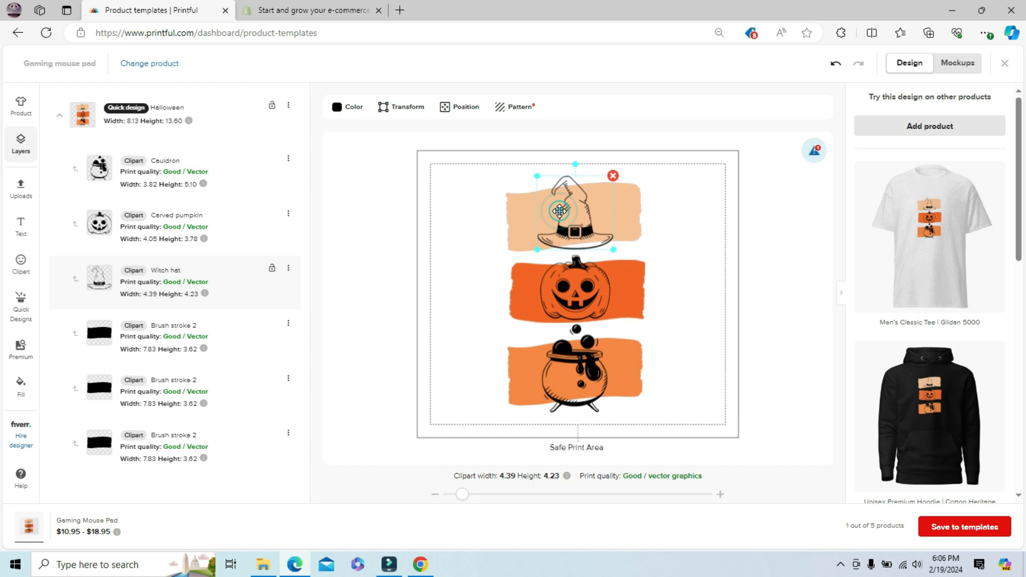
left_click_drag(559, 211, 575, 250)
left_click(583, 382)
left_click(607, 324)
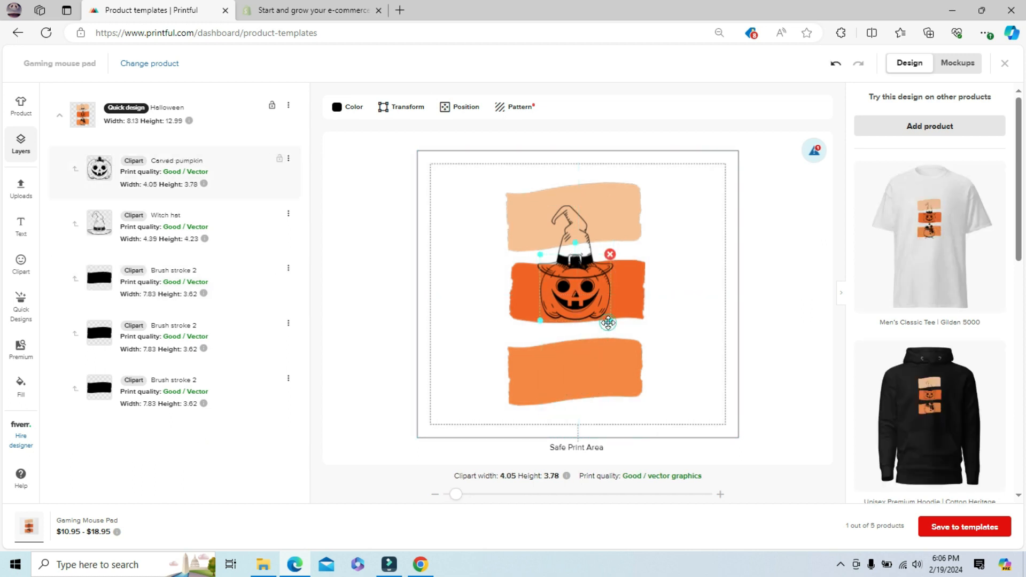
Move the lower and upper brush strokes against the middle one, and place the light stroke's layer beneath the middle stroke.
left_click(582, 399)
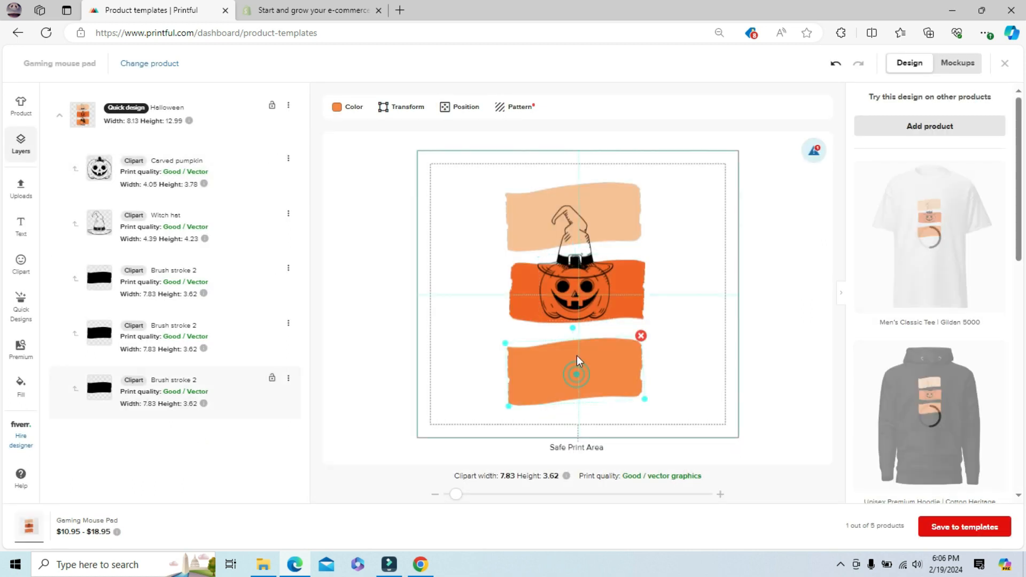
left_click_drag(579, 354, 577, 317)
left_click(608, 215)
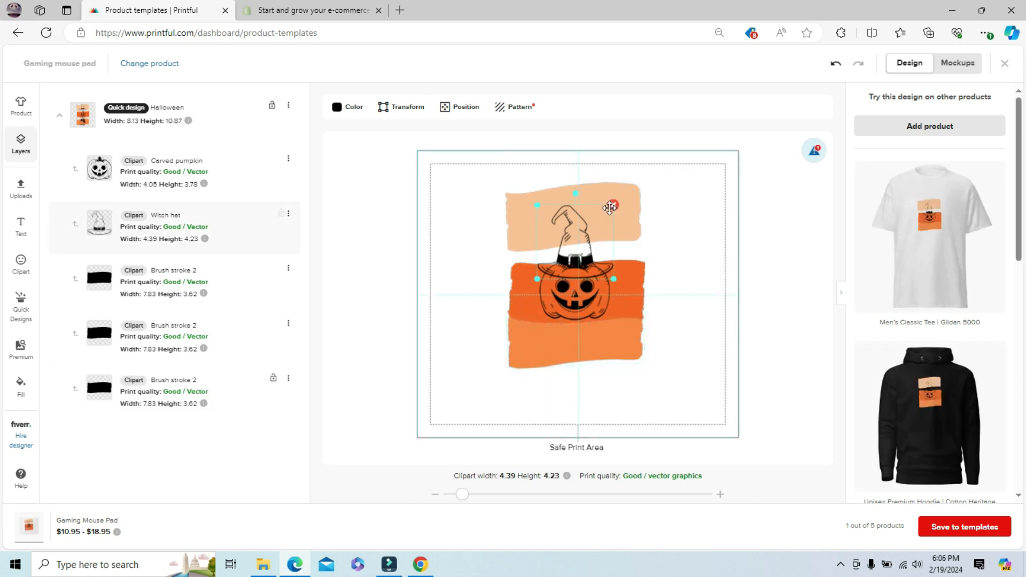
left_click_drag(626, 192, 635, 226)
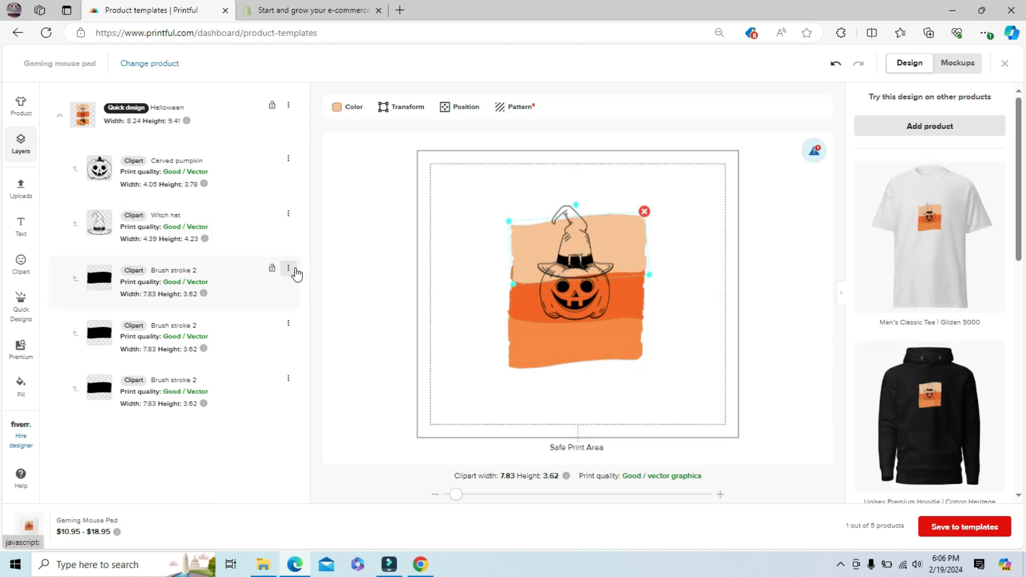
mouse_move(75, 278)
left_mouse_down()
mouse_move(77, 350)
mouse_move(74, 337)
left_mouse_up()
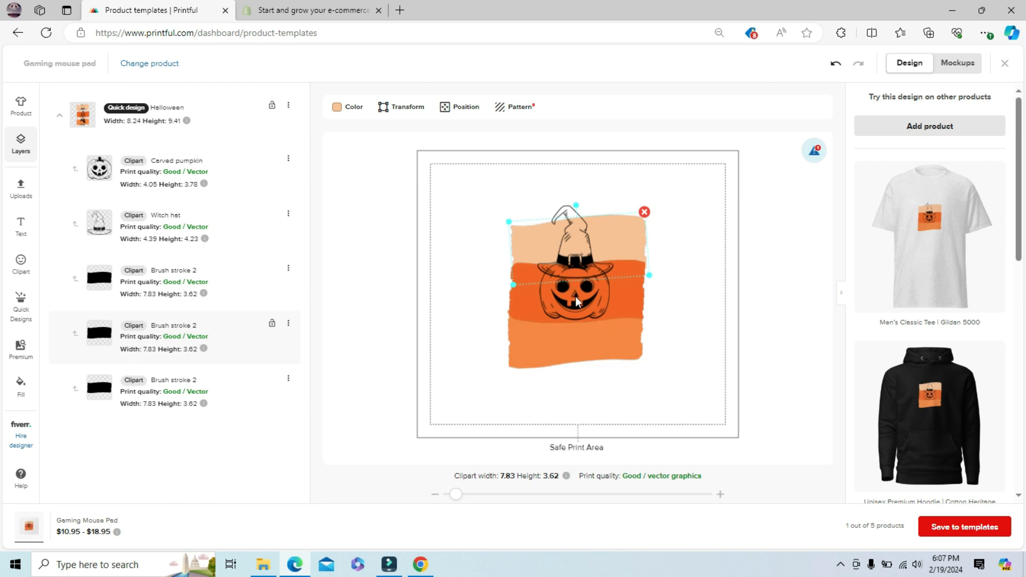
Shift the carved pumpkin and the witch hat slightly down so they sit centered over the joined brush strokes.
left_click_drag(575, 301, 576, 316)
left_click_drag(573, 249, 574, 258)
left_click(686, 344)
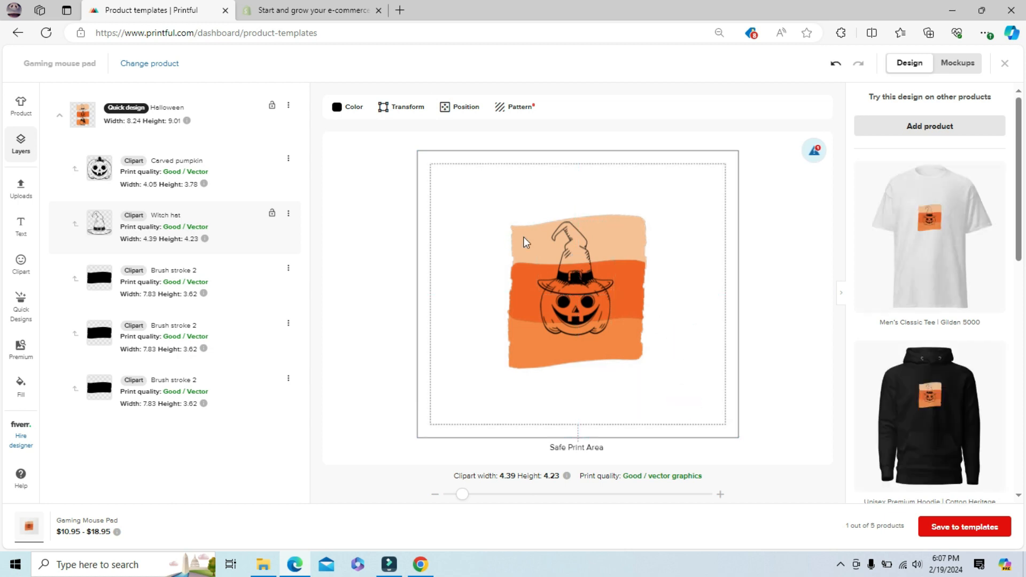
View the witch hat's transform options and delete the witch hat from the Halloween design.
left_click(623, 404)
left_click(398, 109)
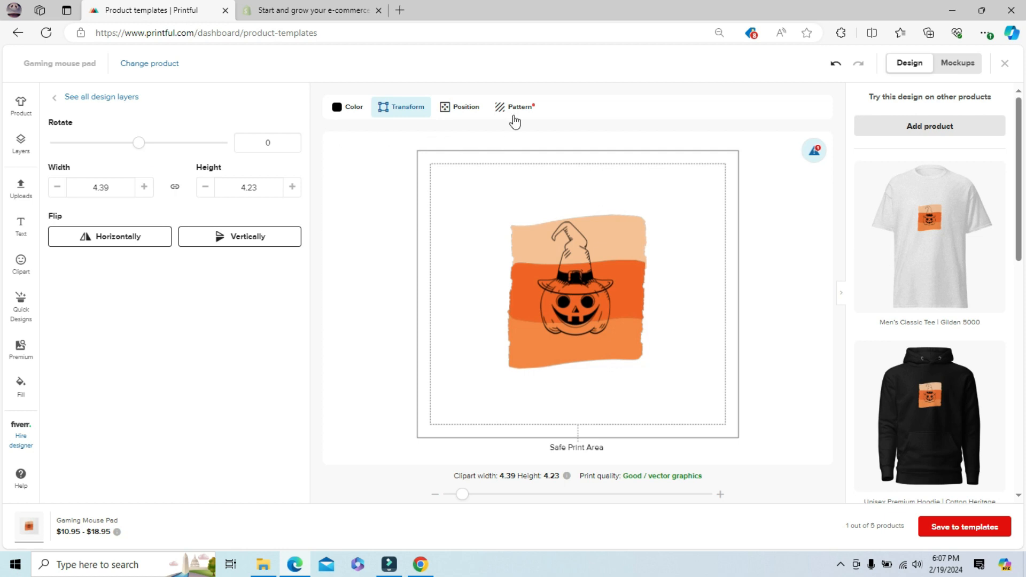
key("Delete")
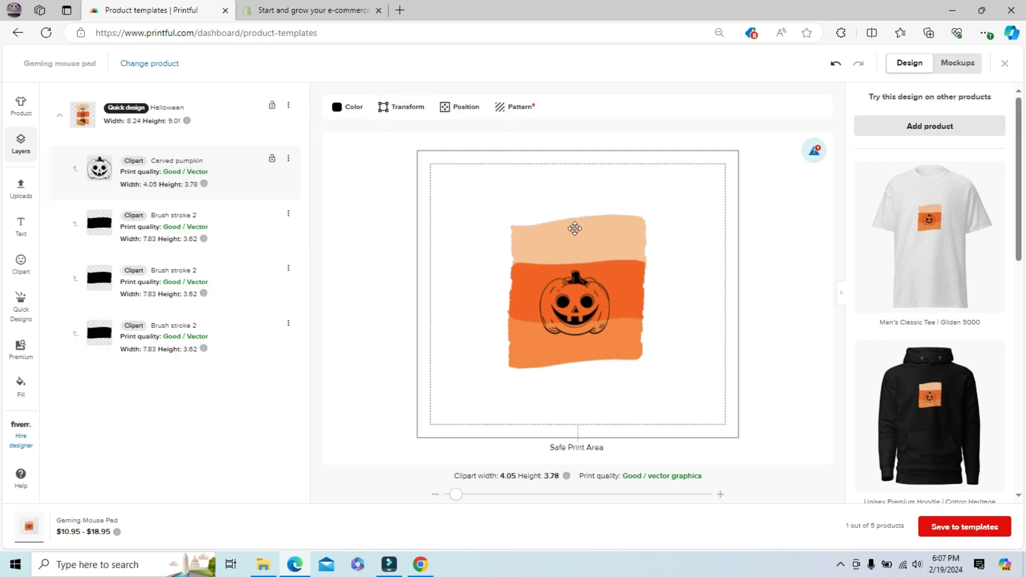
Delete the three brush strokes and the carved pumpkin so the Halloween design is cleared from the mouse pad.
left_click(579, 247)
left_click(644, 212)
left_click(639, 272)
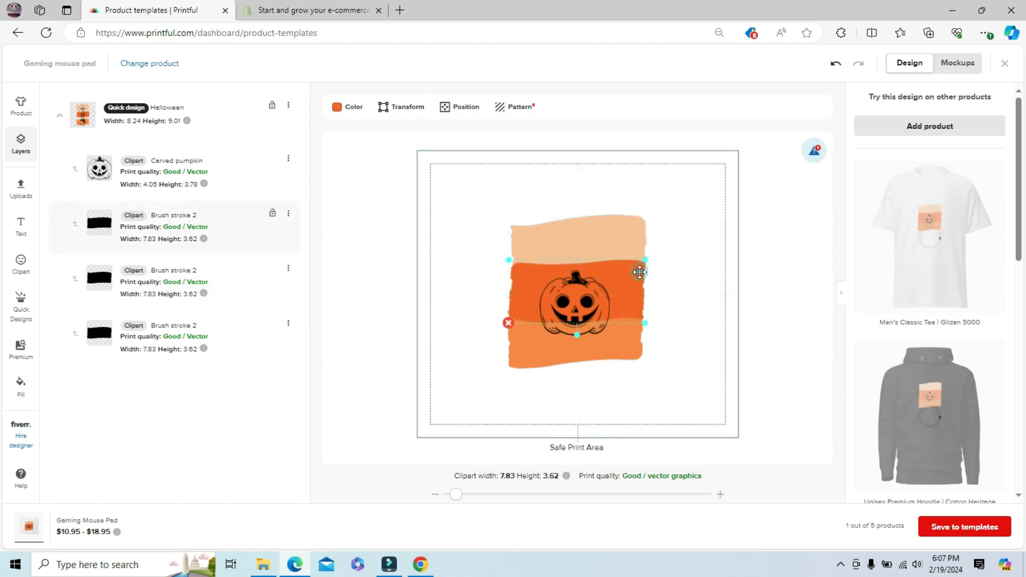
left_click(507, 324)
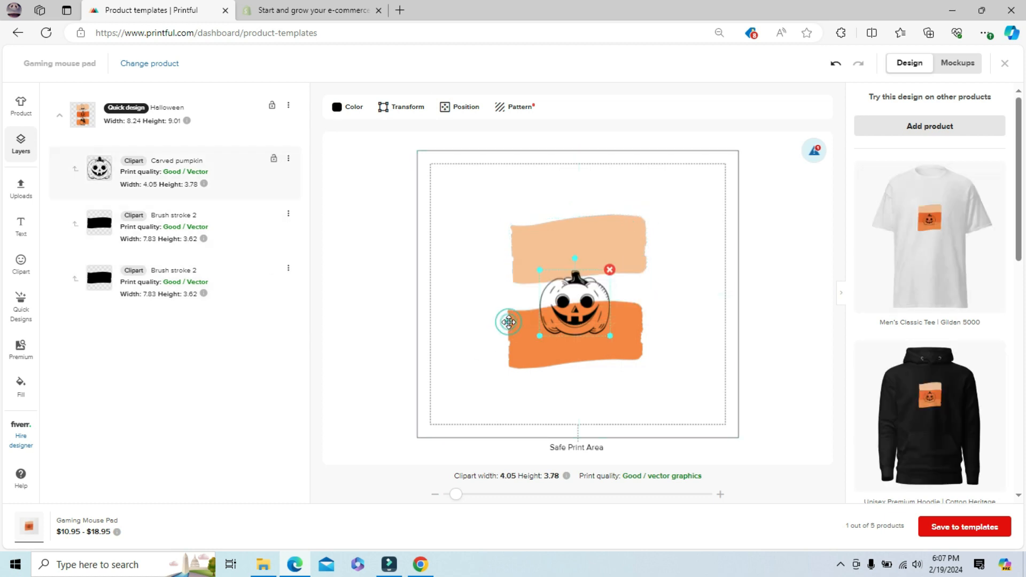
left_click(609, 270)
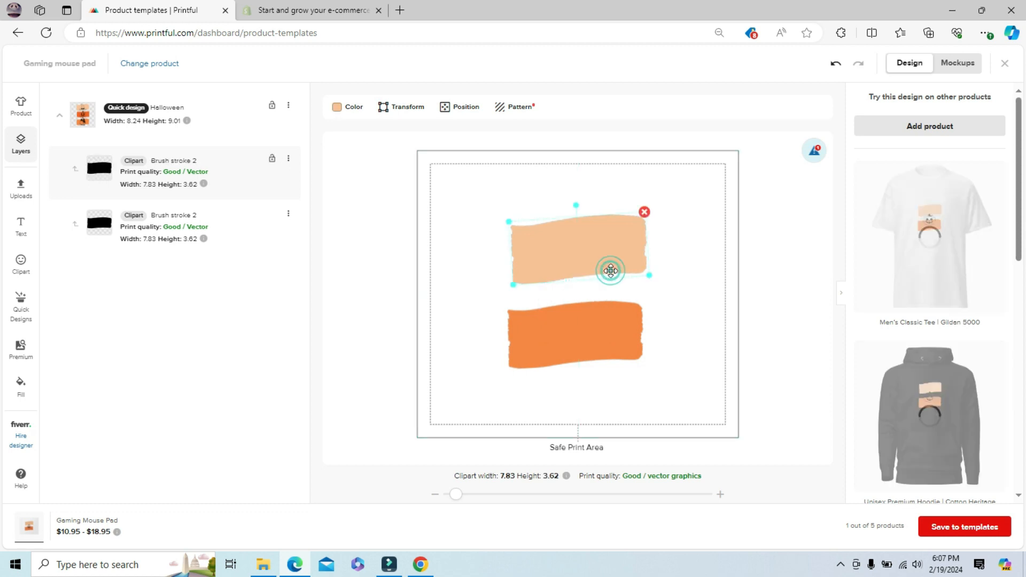
left_click(643, 214)
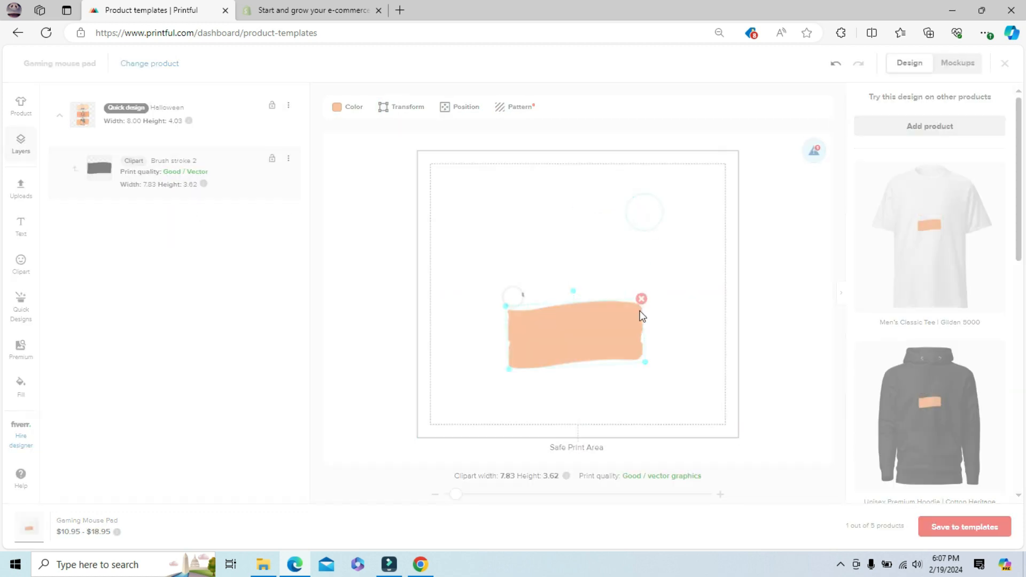
left_click(641, 299)
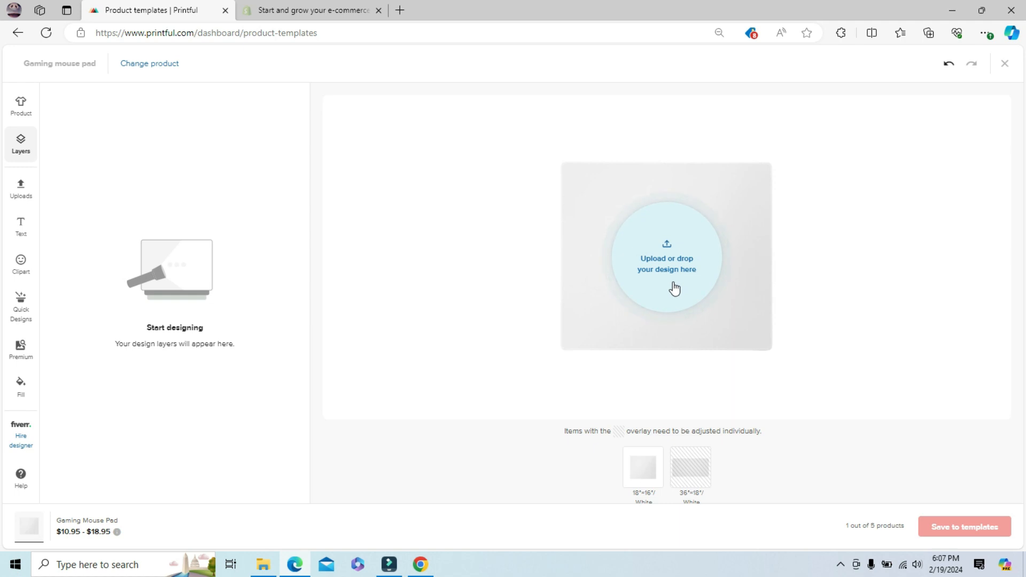
Try the floral cat pattern from the premium image collection on the mouse pad and remove it.
left_click(20, 350)
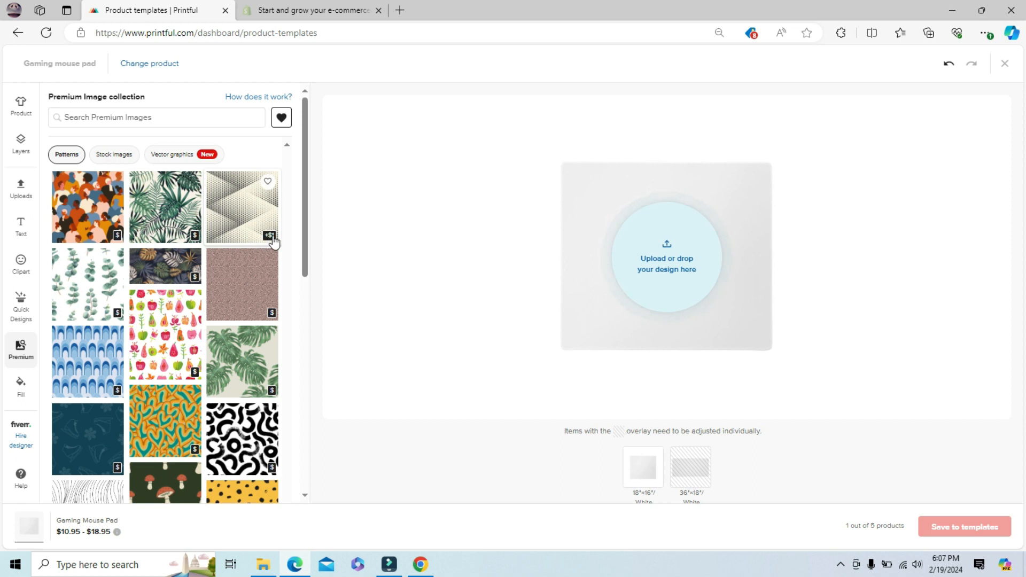
left_click_drag(307, 119, 314, 472)
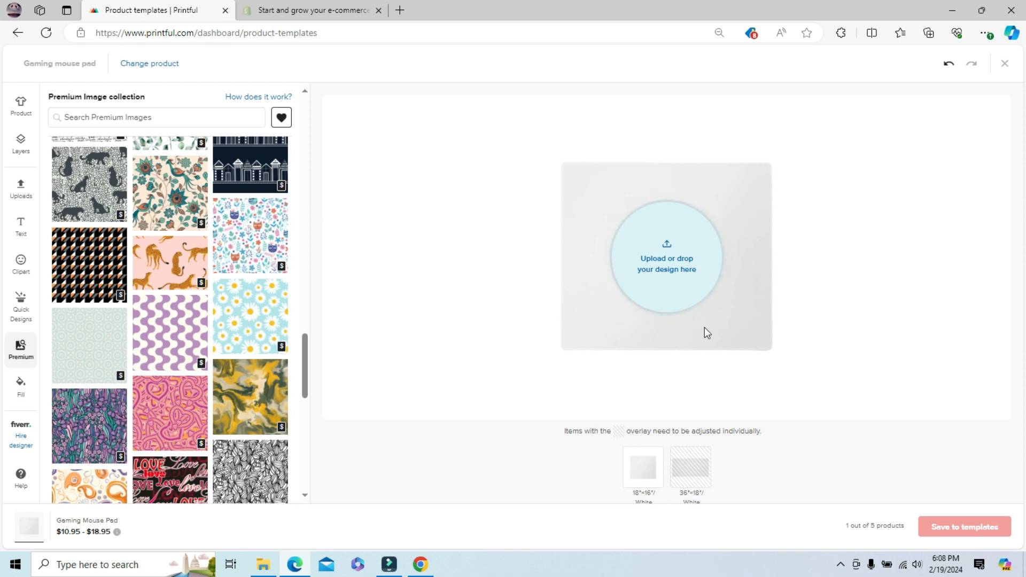
left_click(246, 243)
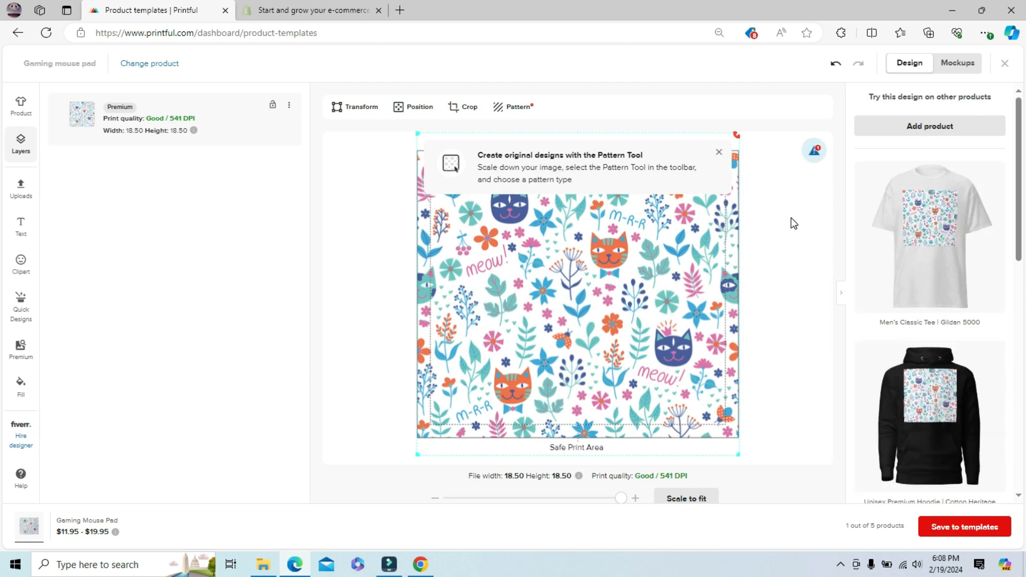
left_click(719, 155)
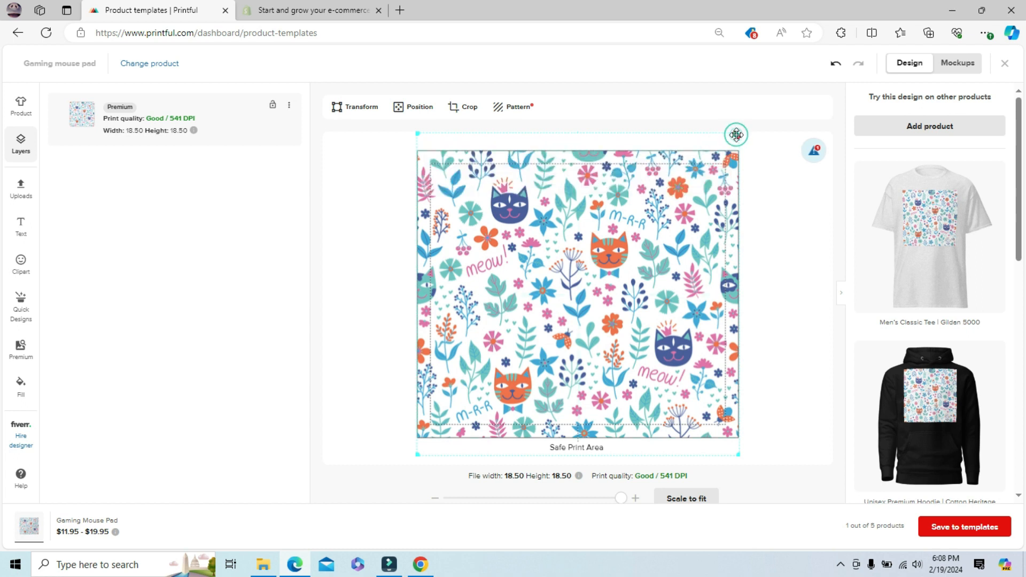
left_click(738, 135)
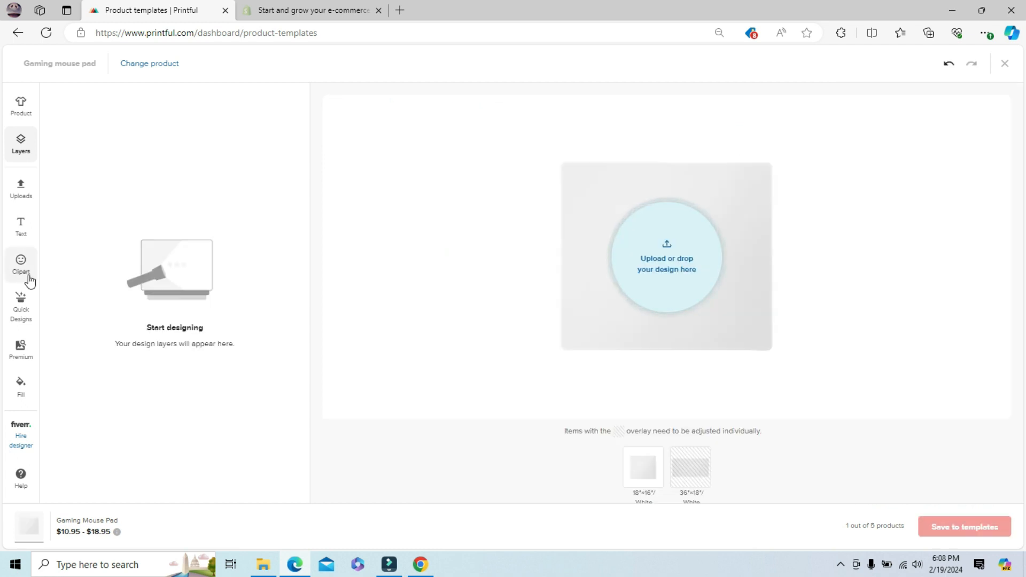
Try a Fern Green background fill on the mouse pad and clear it.
left_click(23, 392)
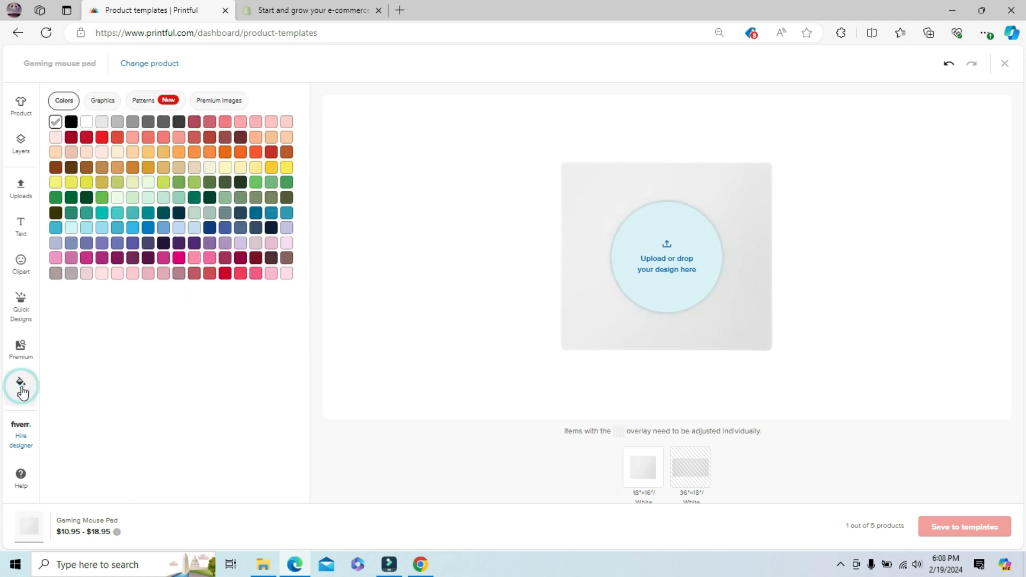
left_click(211, 183)
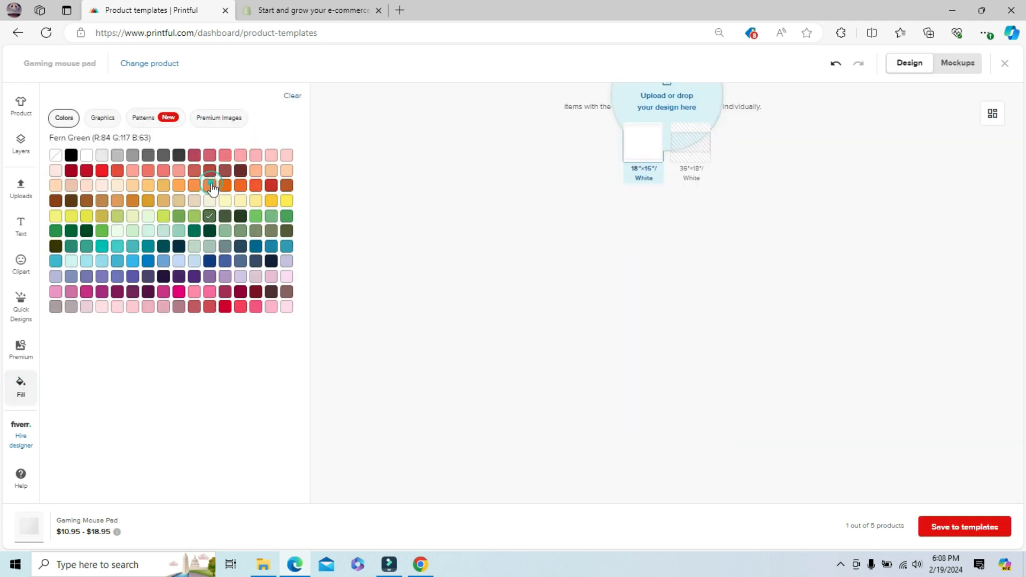
left_click(606, 156)
left_click(547, 144)
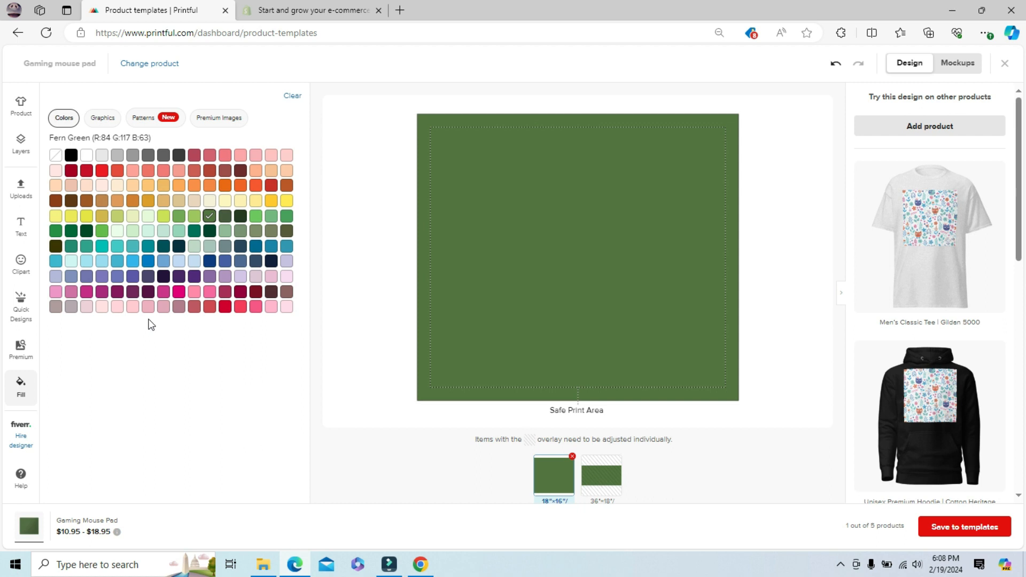
left_click(56, 159)
Browse the pattern, premium image and graphic options available as background fills.
left_click(159, 102)
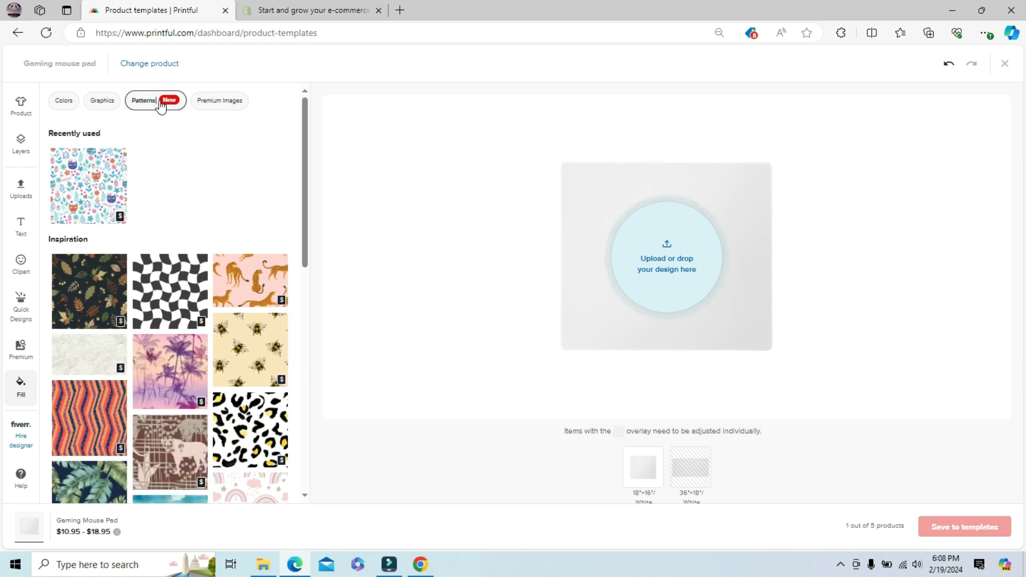
left_click(218, 101)
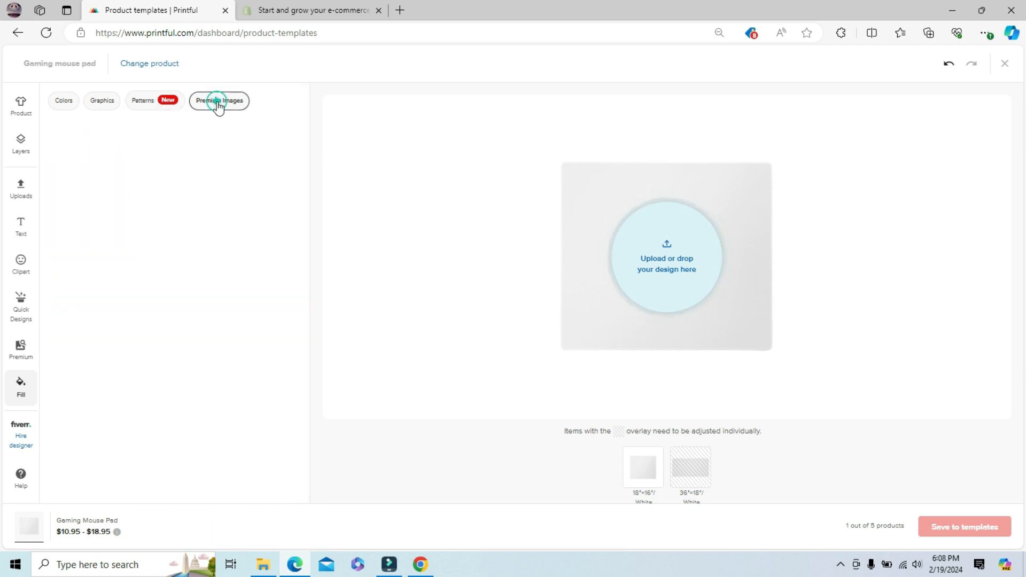
left_click(102, 102)
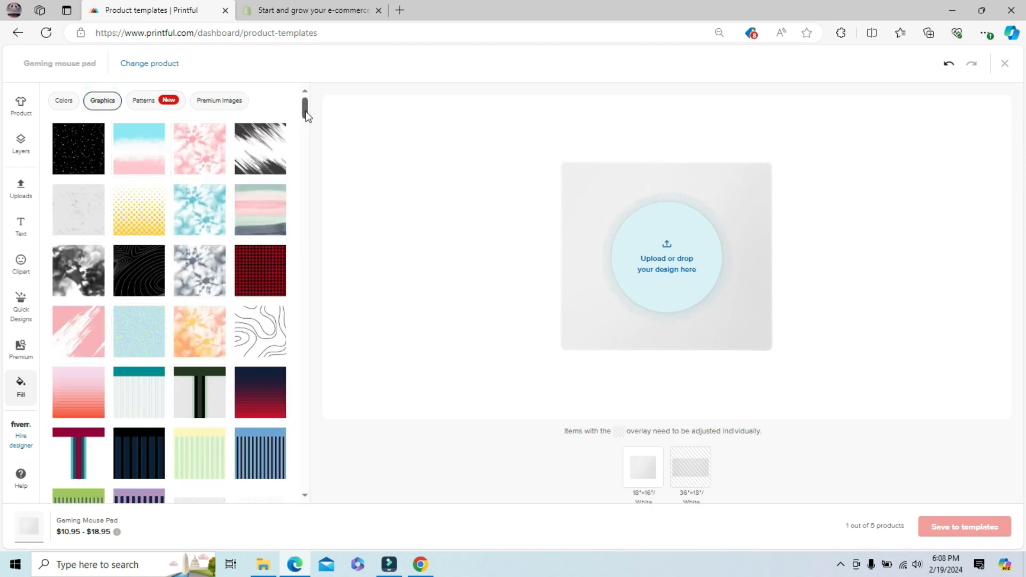
left_click_drag(307, 114, 311, 198)
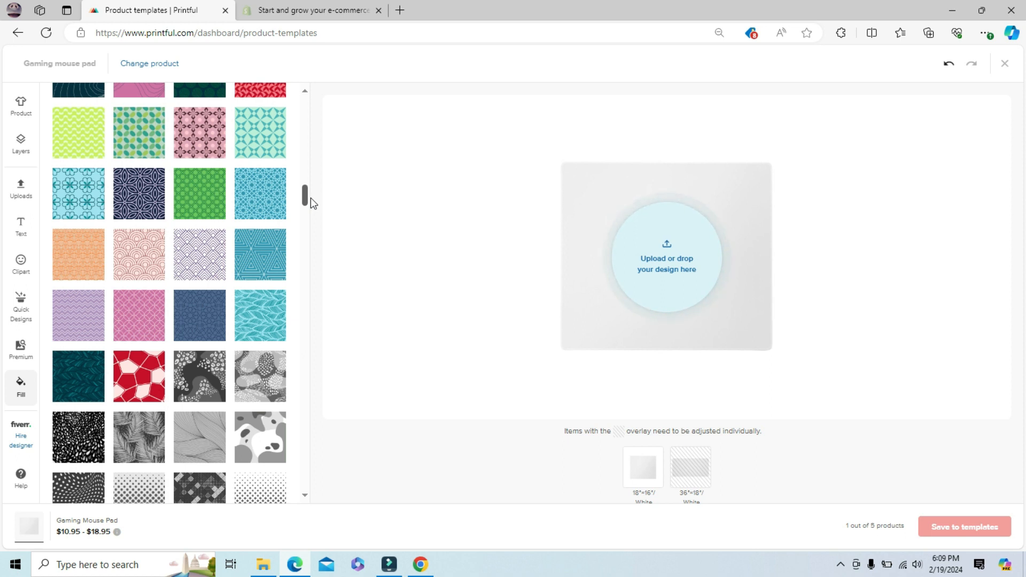
mouse_move(310, 197)
left_mouse_down()
mouse_move(306, 316)
mouse_move(319, 84)
left_mouse_up()
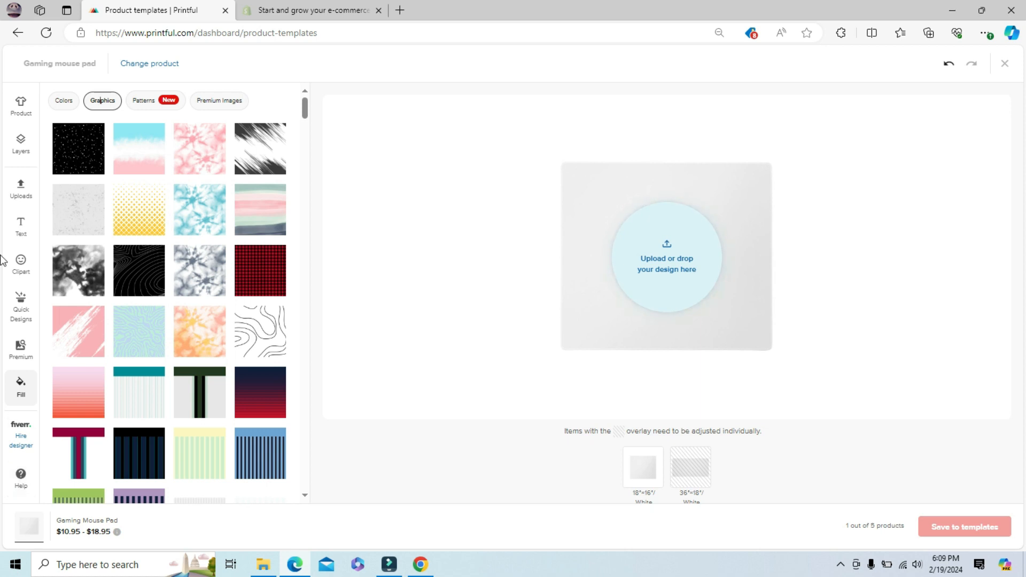
Apply the candy hearts image 2.png from the file library to the mouse pad and shift it off-center to the right.
left_click(20, 192)
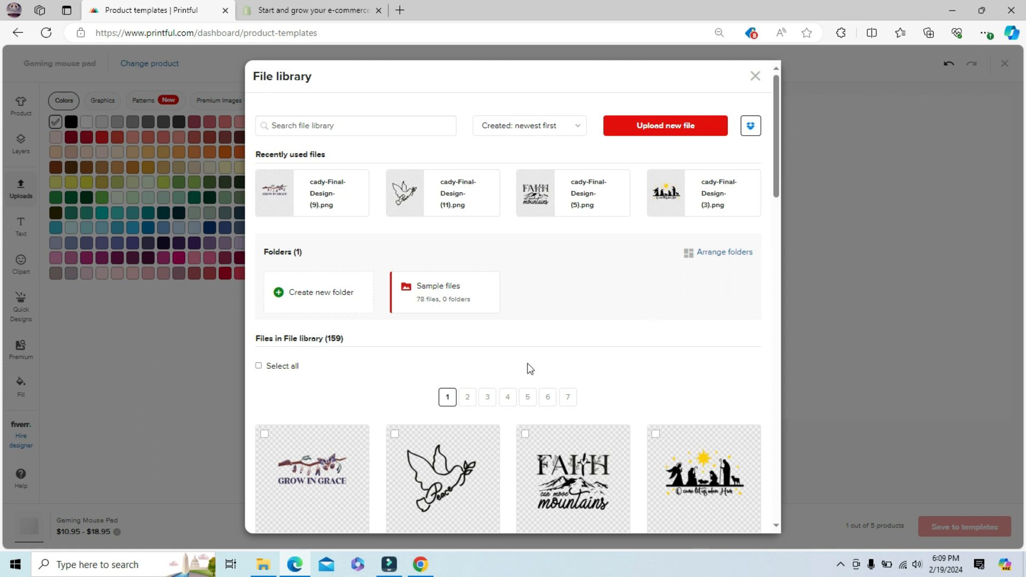
left_click_drag(776, 108, 784, 442)
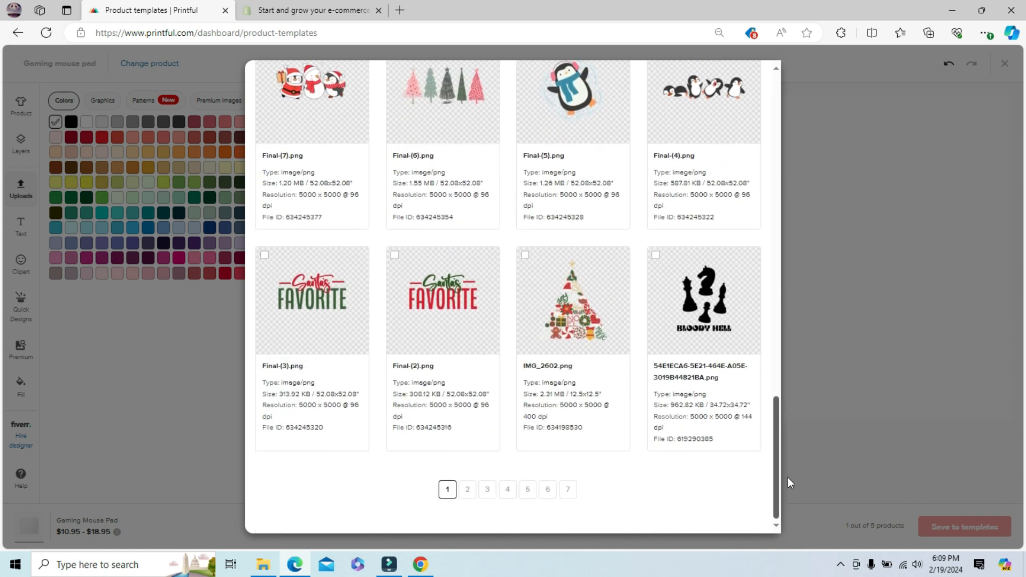
left_click(488, 489)
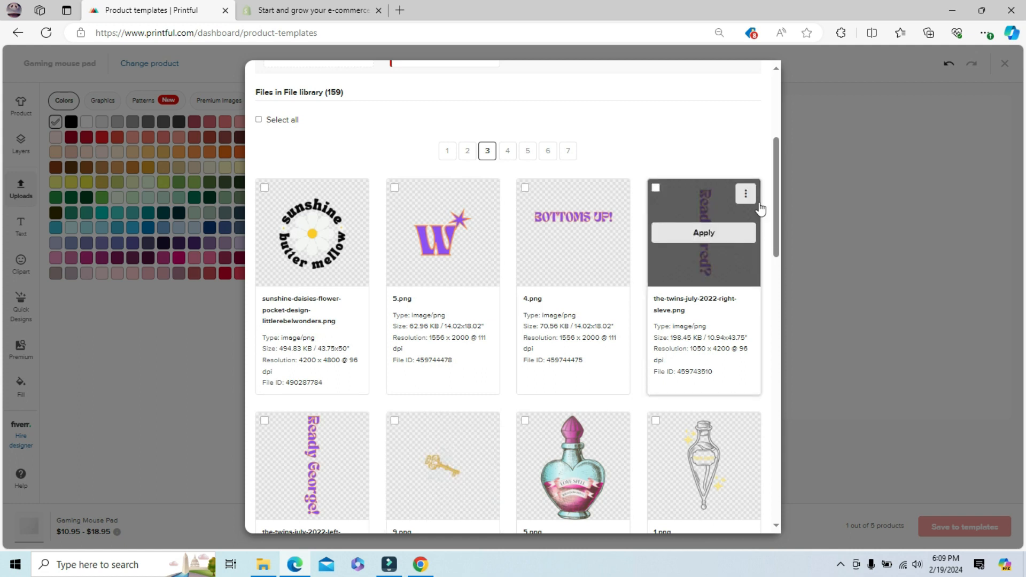
left_click_drag(775, 168, 787, 451)
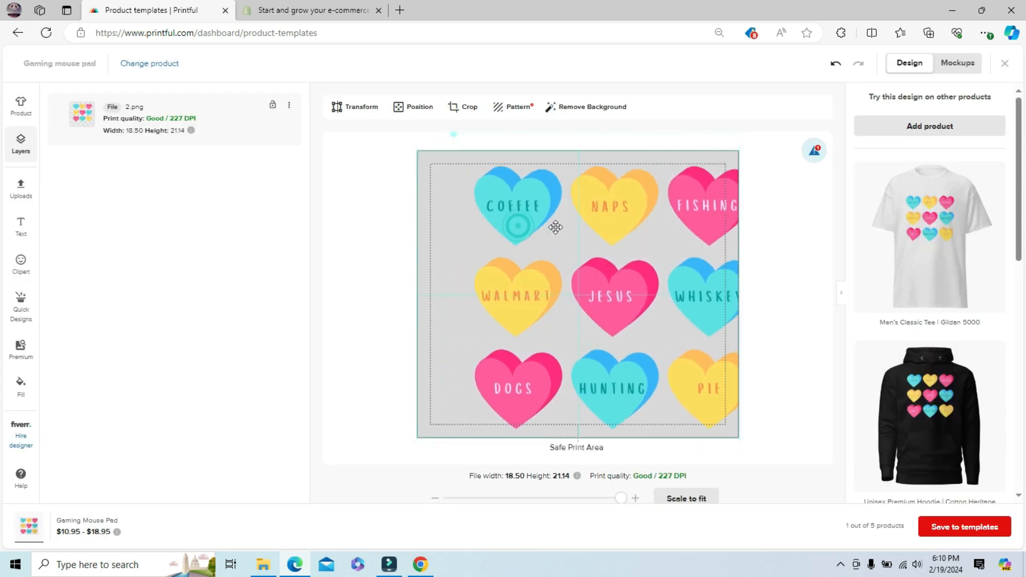
left_click_drag(556, 227, 558, 227)
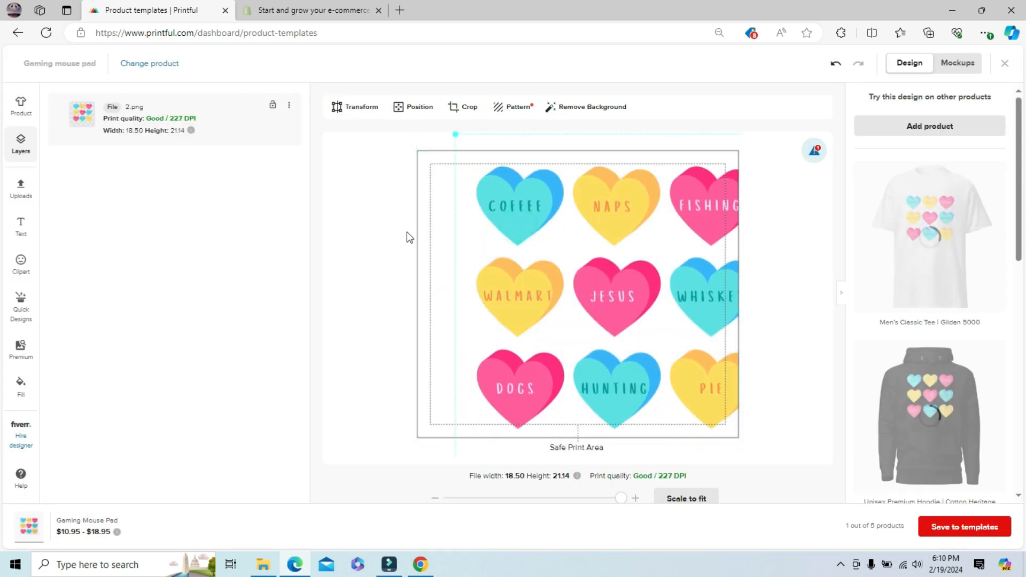
left_click(429, 229)
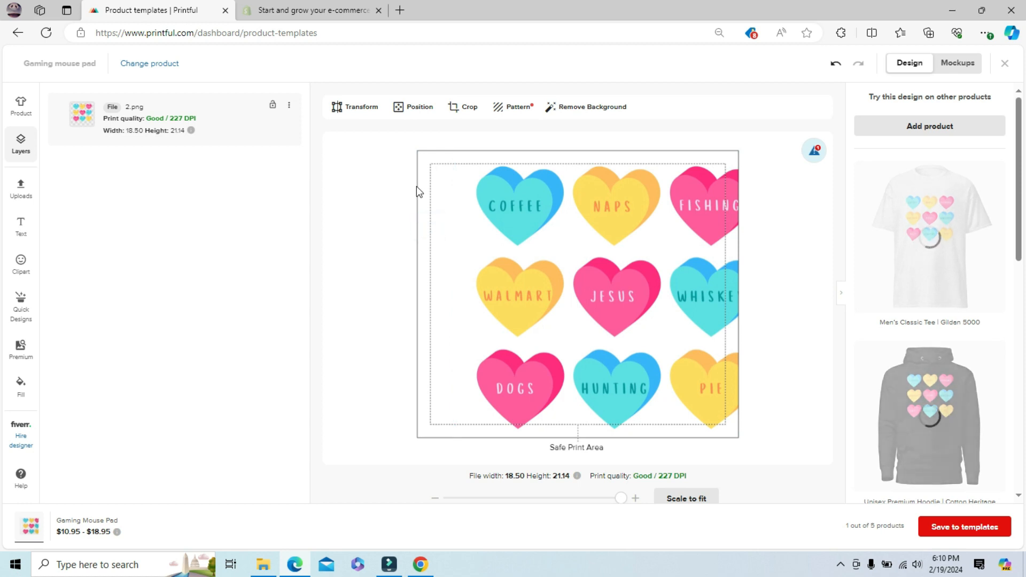
Fill the background with Pale Pink 2 and move the candy hearts so all nine fit within the safe print area.
left_click(21, 388)
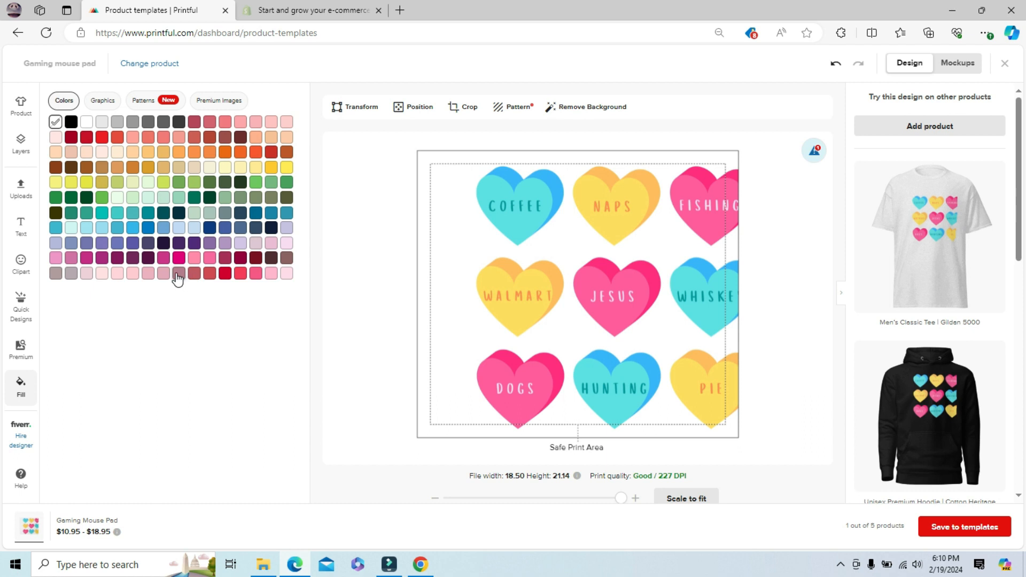
left_click(117, 273)
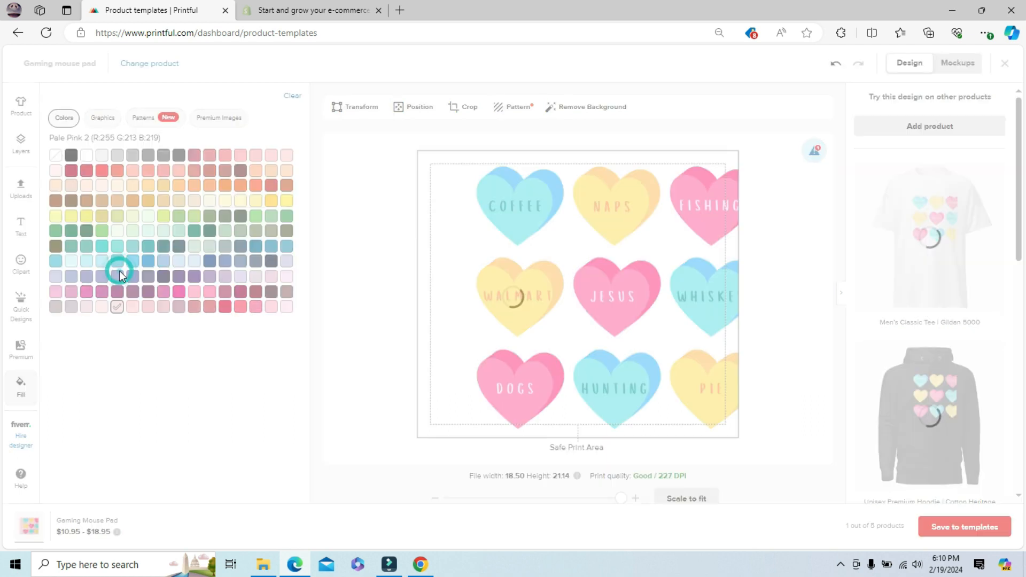
left_click_drag(661, 251, 624, 250)
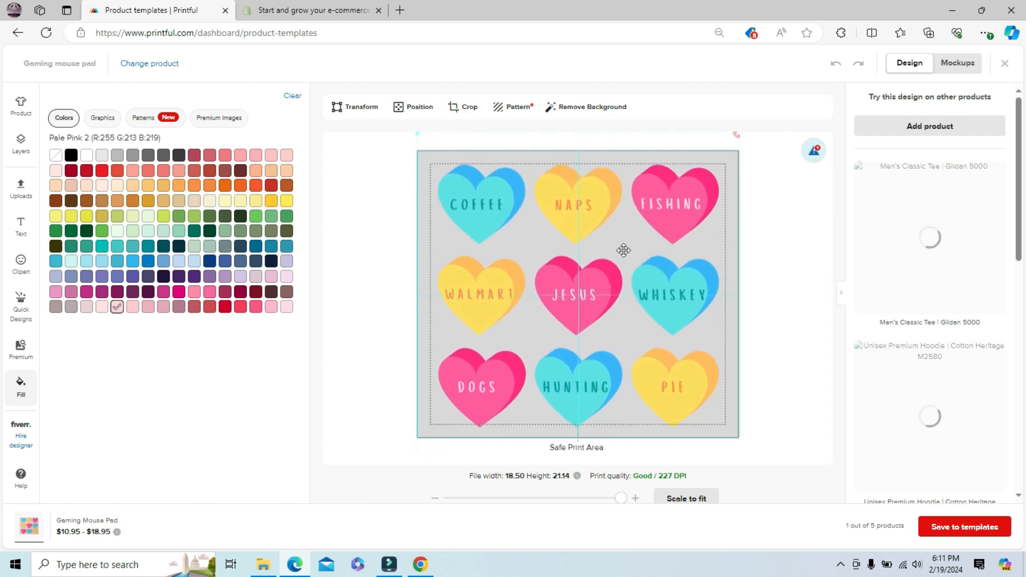
left_click_drag(624, 250, 623, 249)
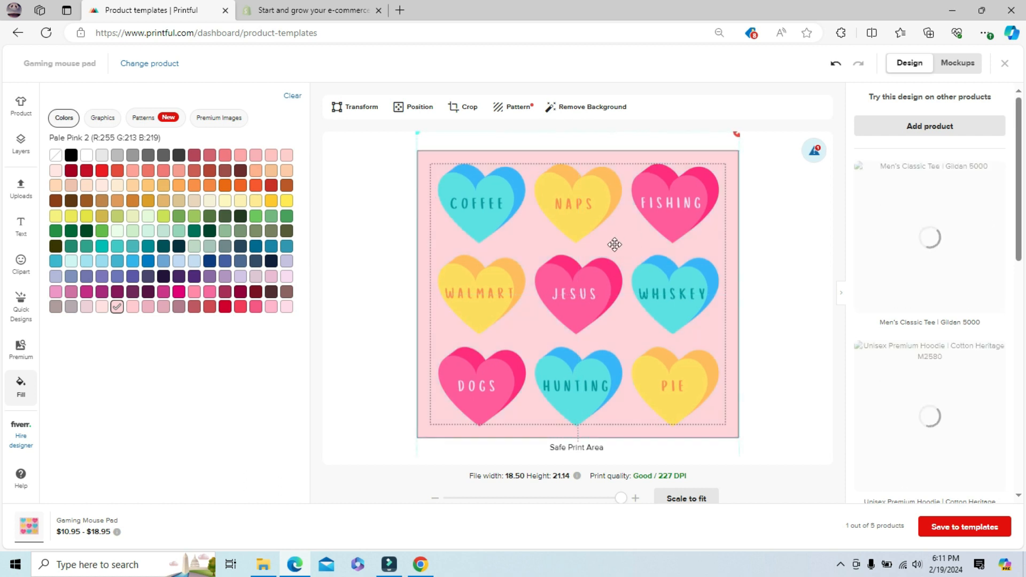
left_click_drag(602, 288, 598, 289)
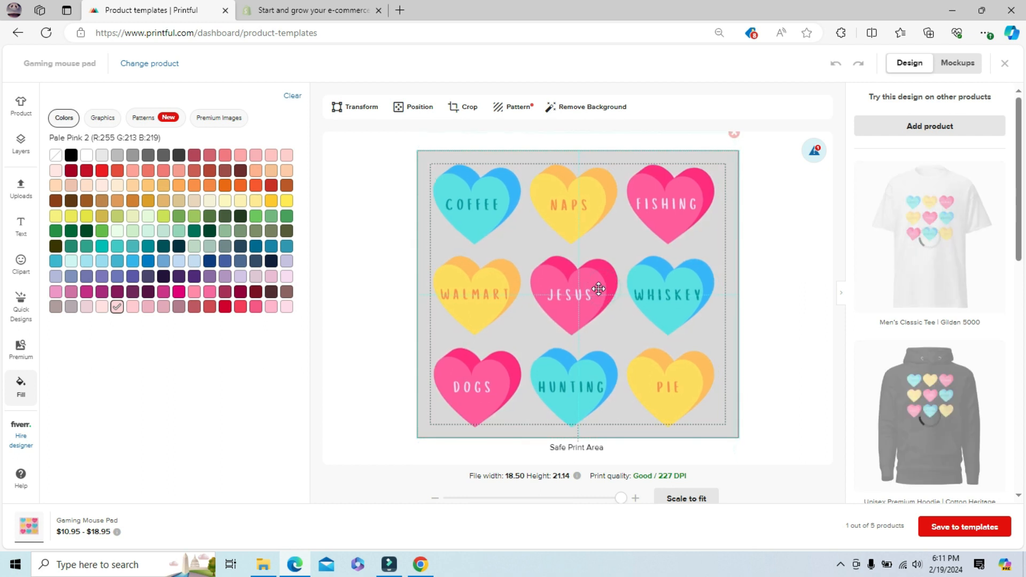
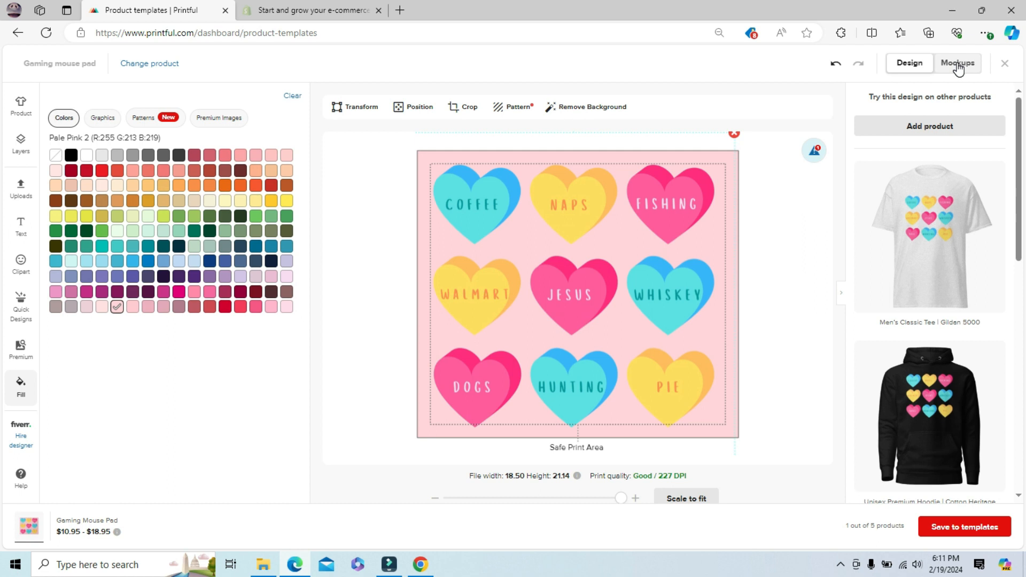
Preview the mockups of both mouse pad sizes and return to the design view.
left_click(957, 63)
left_click(184, 160)
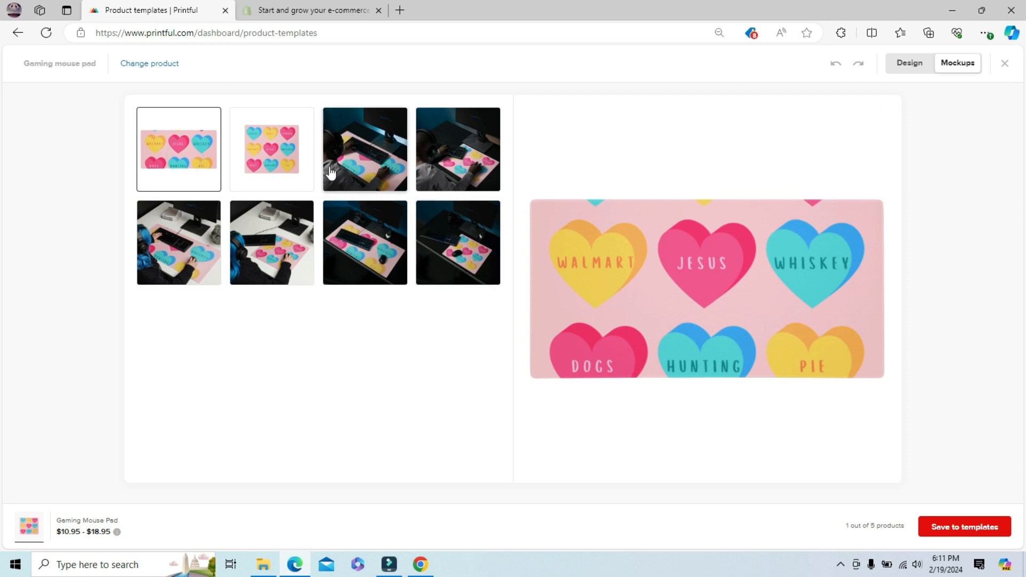
left_click(271, 160)
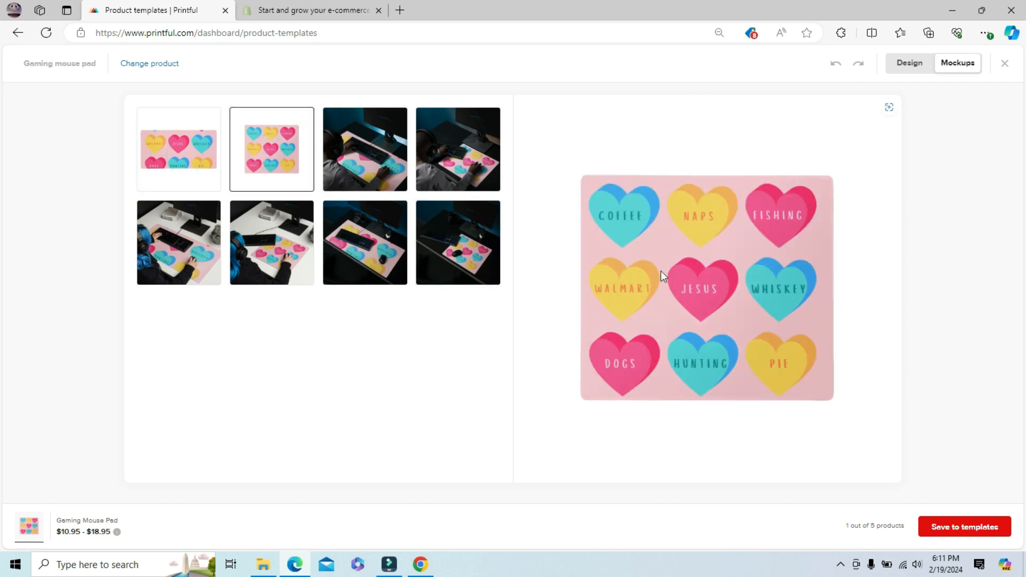
left_click(908, 64)
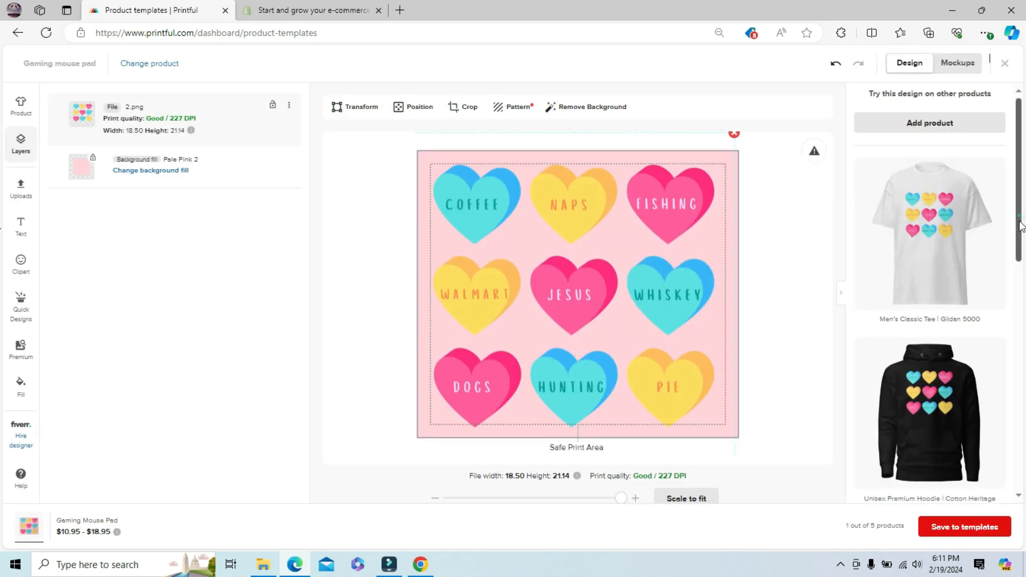
Deselect and reselect the 36″×18″ size of the gaming mouse pad to bring up its print area.
scroll(1005, 240, "down", 2)
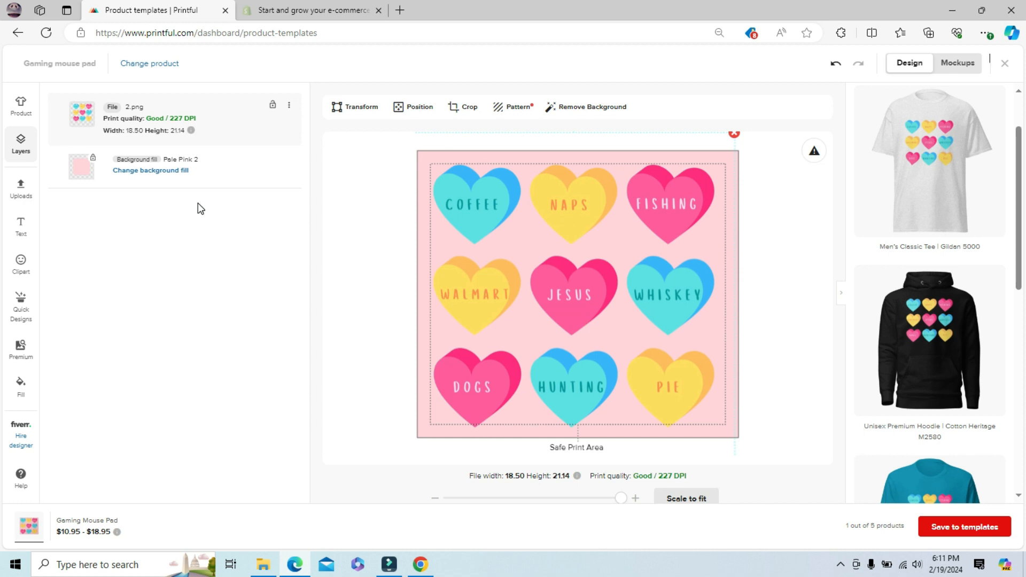
left_click(20, 110)
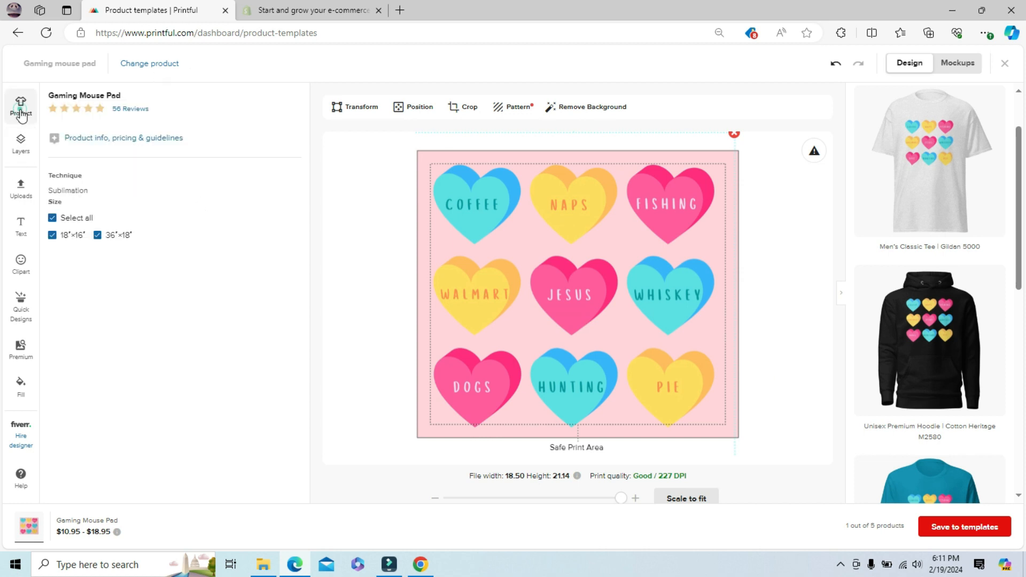
left_click(123, 240)
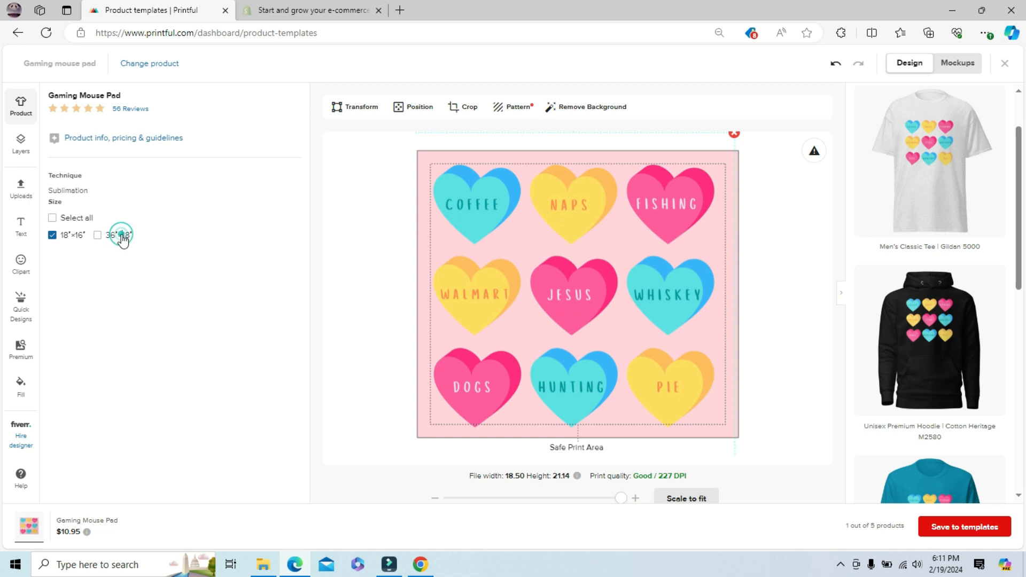
left_click(123, 240)
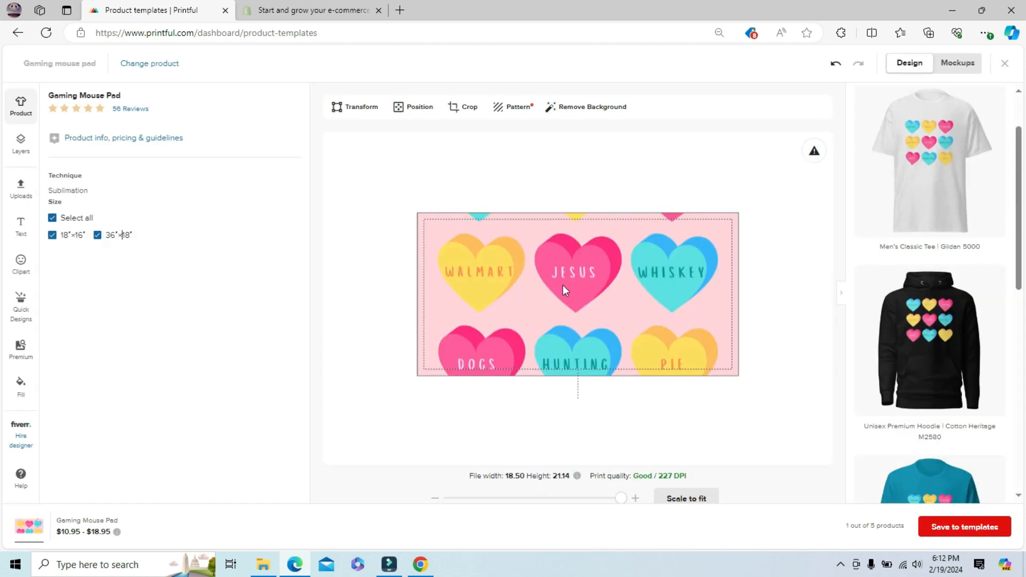
Shrink the candy hearts image to about 18.14 × 20.71 and place it in the left half of the 36″×18″ mouse pad's safe print area.
left_click(630, 301)
left_click_drag(630, 301, 623, 276)
left_click_drag(623, 268, 666, 239)
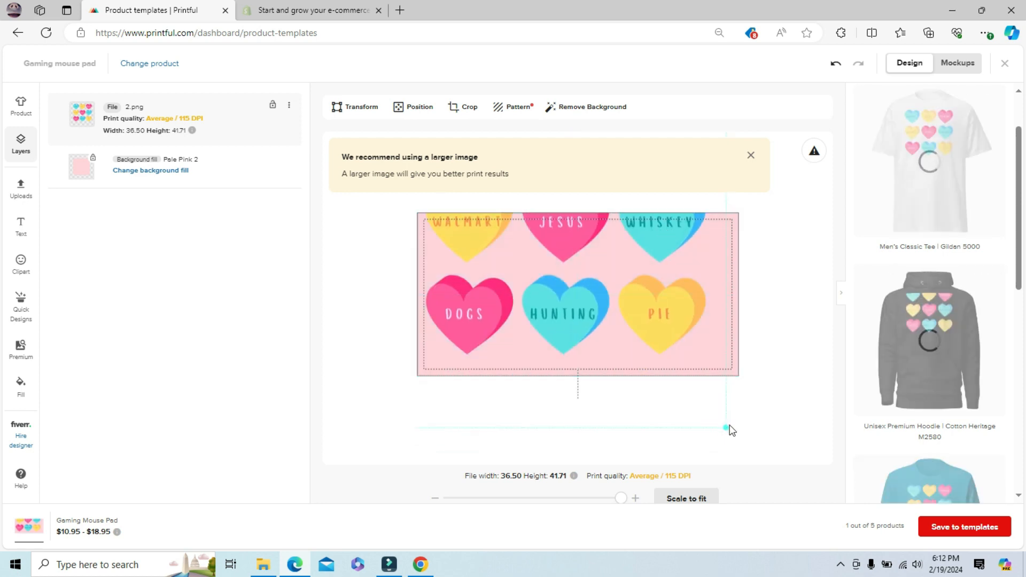
left_click_drag(725, 426, 644, 336)
left_click_drag(595, 264, 594, 321)
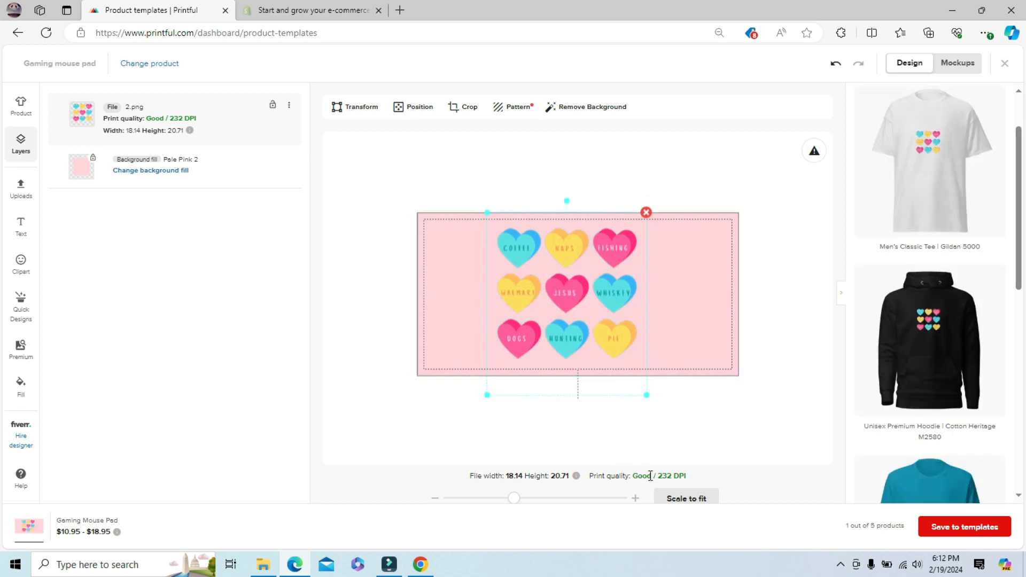
left_click_drag(577, 318, 514, 312)
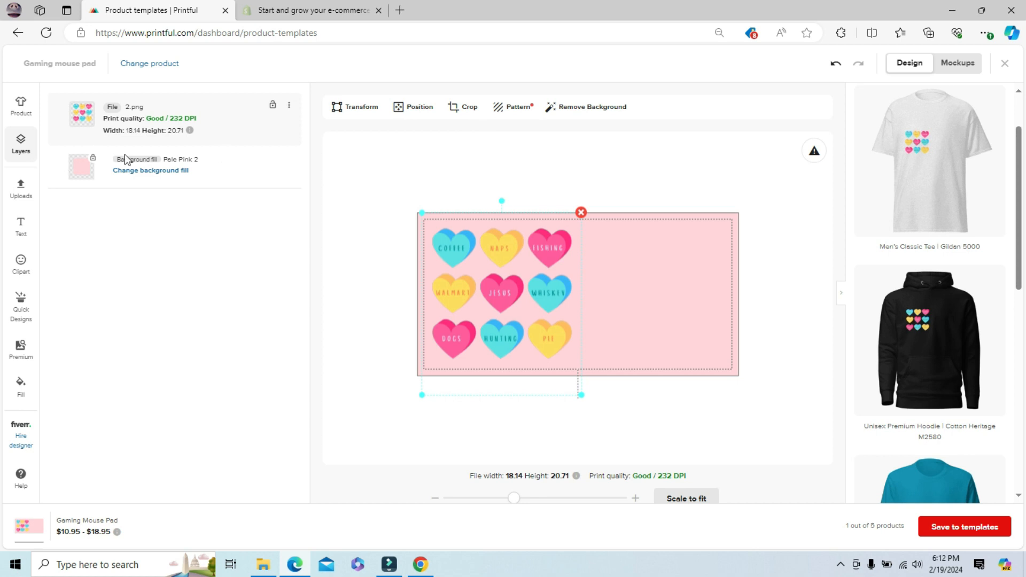
Duplicate the 2.png layer and align the copy beside the original in the right half of the mouse pad.
left_click(289, 111)
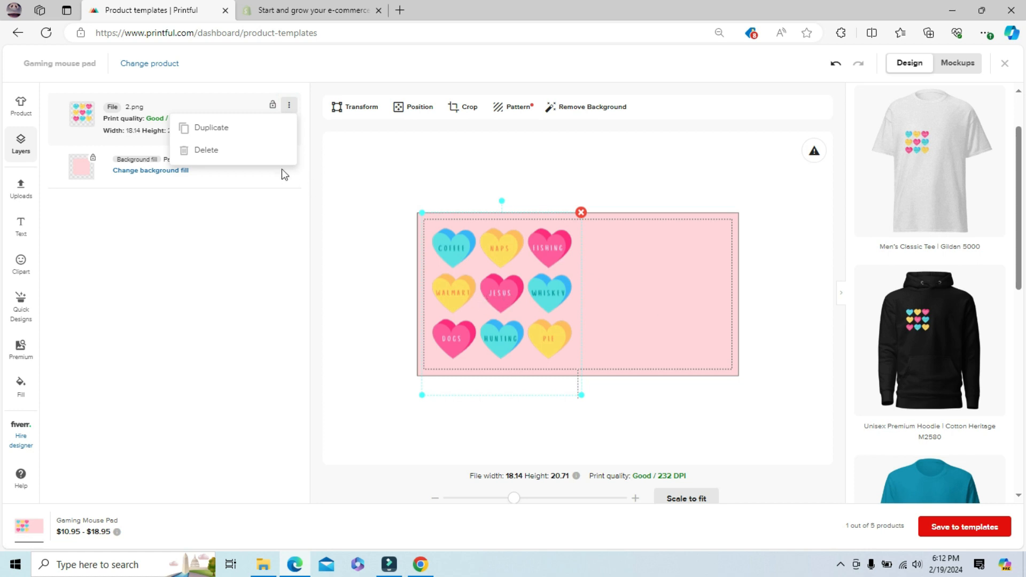
left_click(290, 109)
left_click(290, 110)
left_click(219, 130)
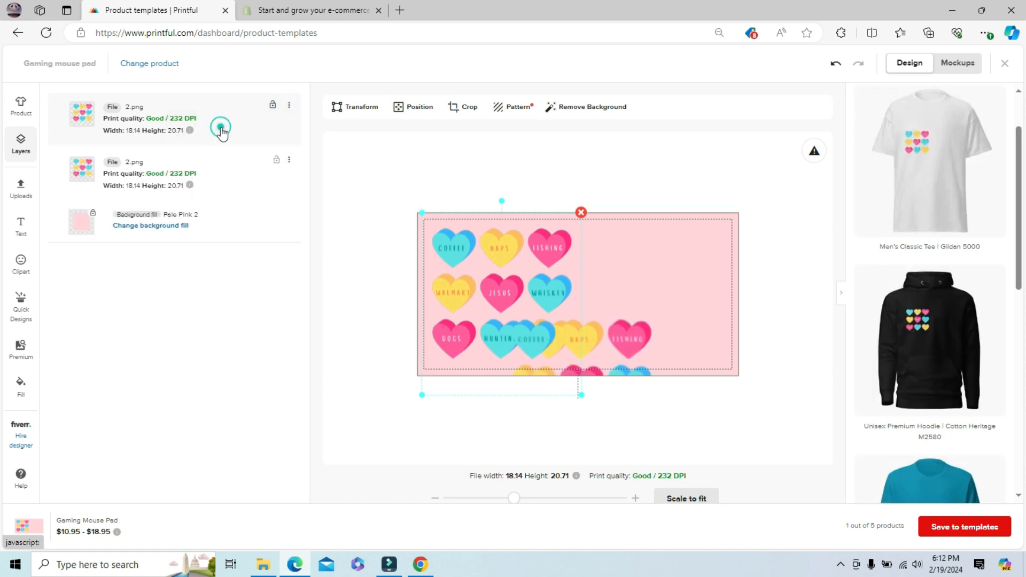
left_click_drag(622, 347, 690, 251)
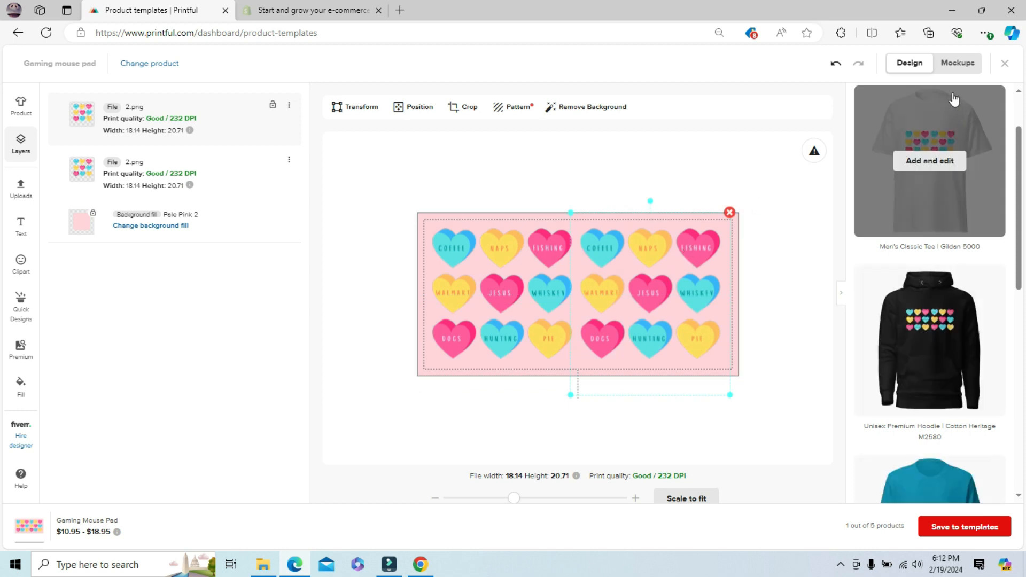
Preview the mockups of the finished mouse pad design and save it as a product template.
left_click(956, 64)
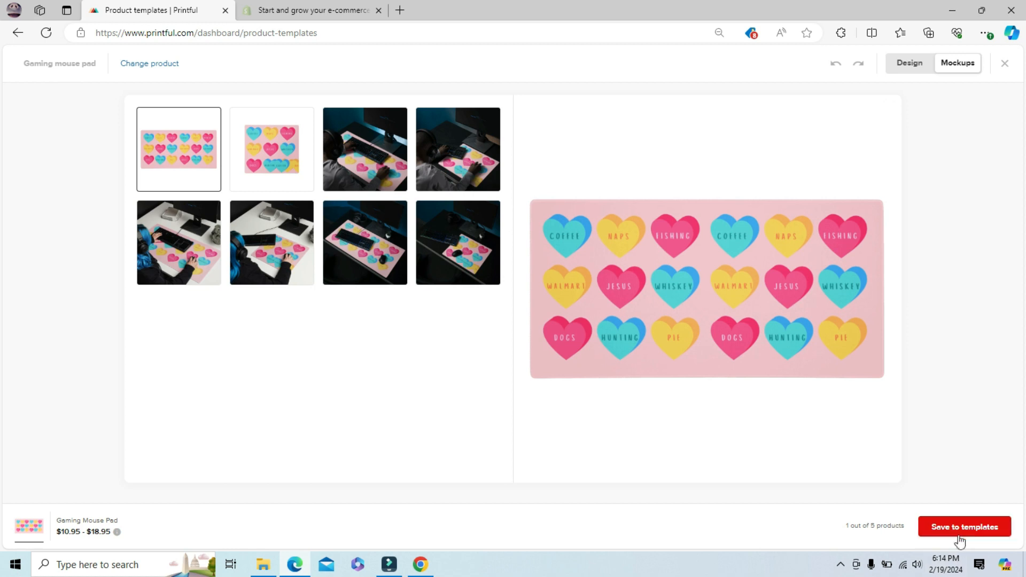
left_click(956, 528)
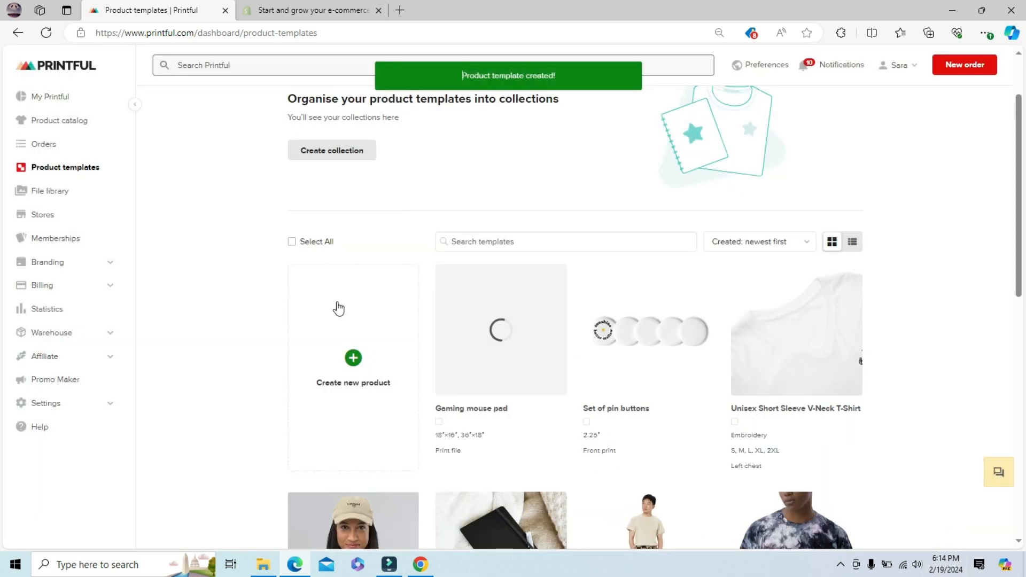
mouse_move(561, 360)
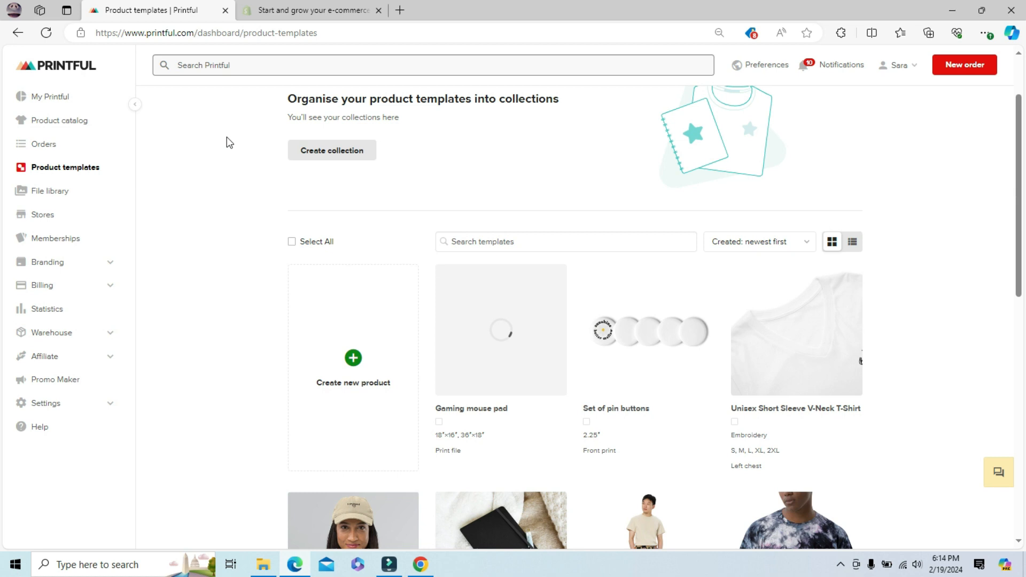
Open the file library, view its upload dialog without choosing a file, and browse the stored design files.
left_click(62, 200)
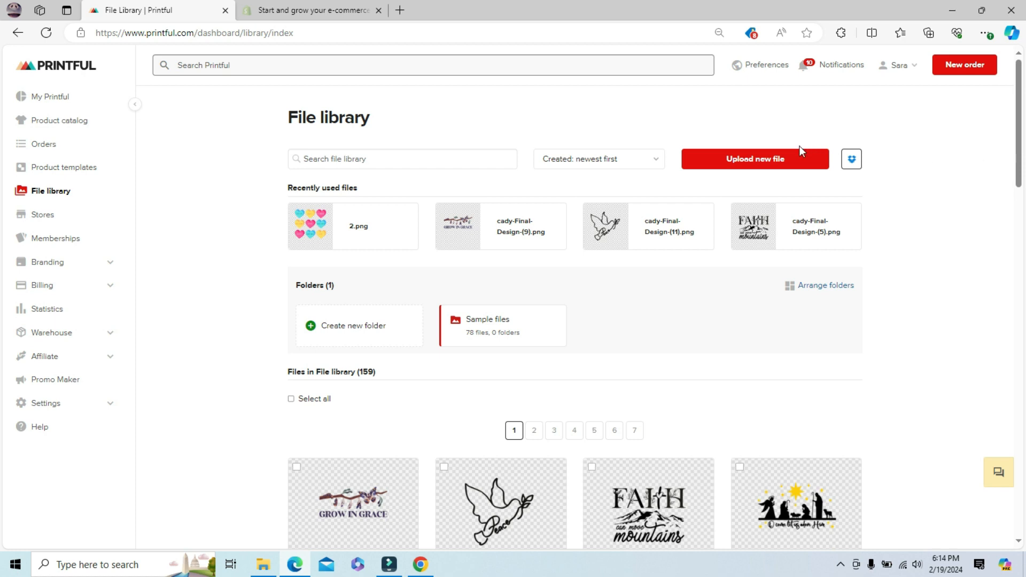
left_click(758, 159)
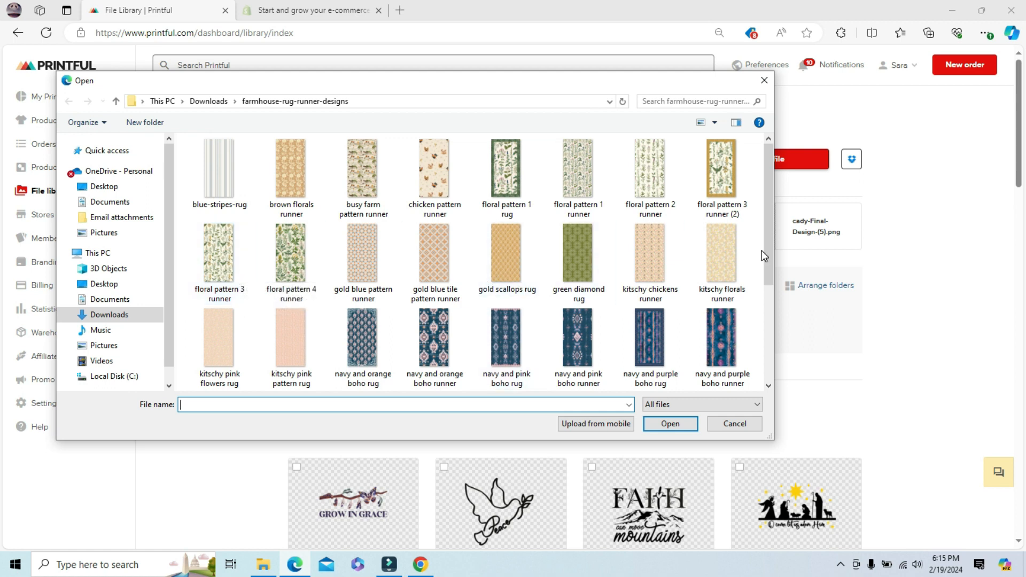
left_click(763, 81)
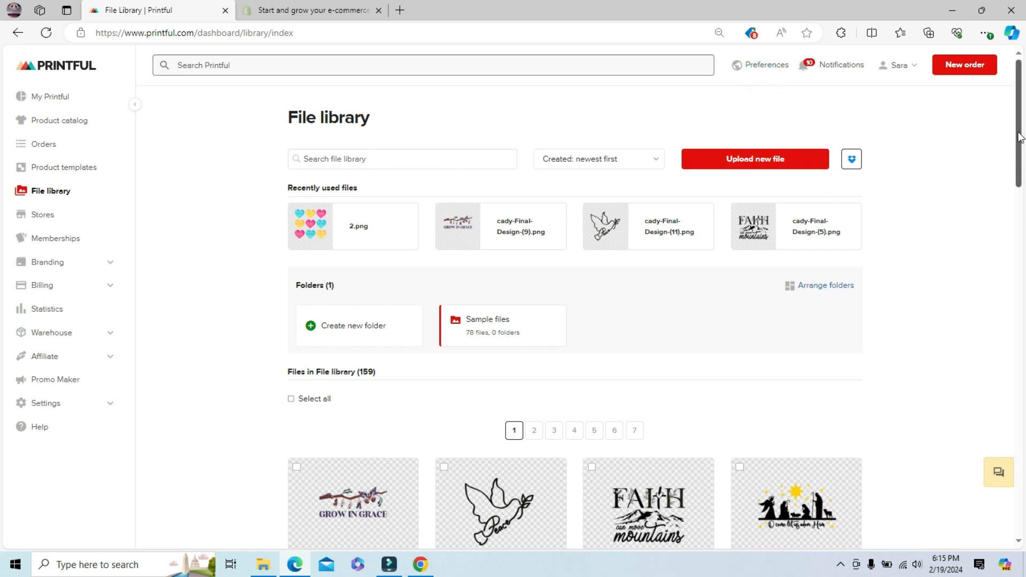
left_click_drag(1020, 135, 1019, 162)
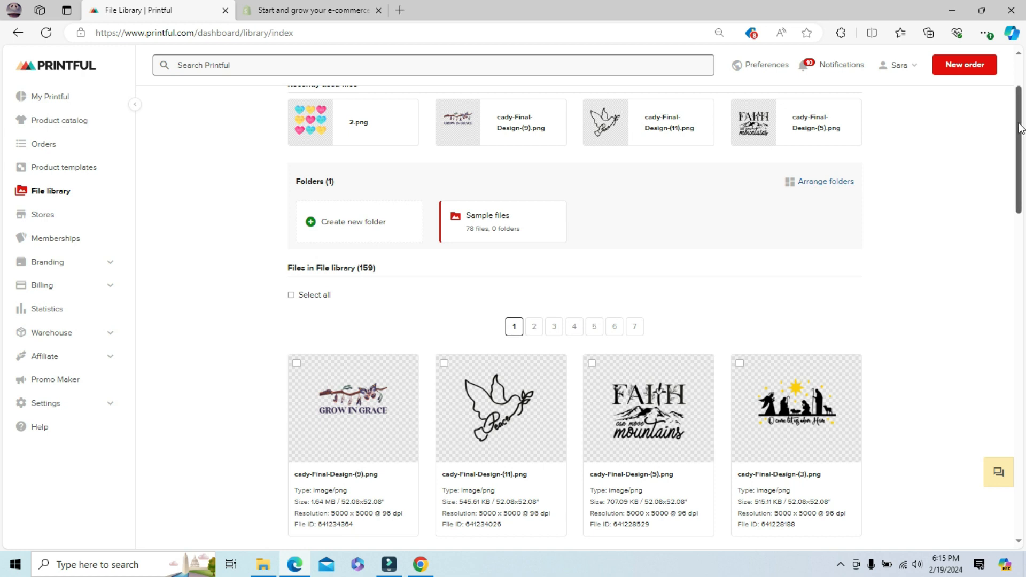
mouse_move(1021, 127)
left_mouse_down()
mouse_move(1021, 153)
mouse_move(1017, 141)
left_mouse_up()
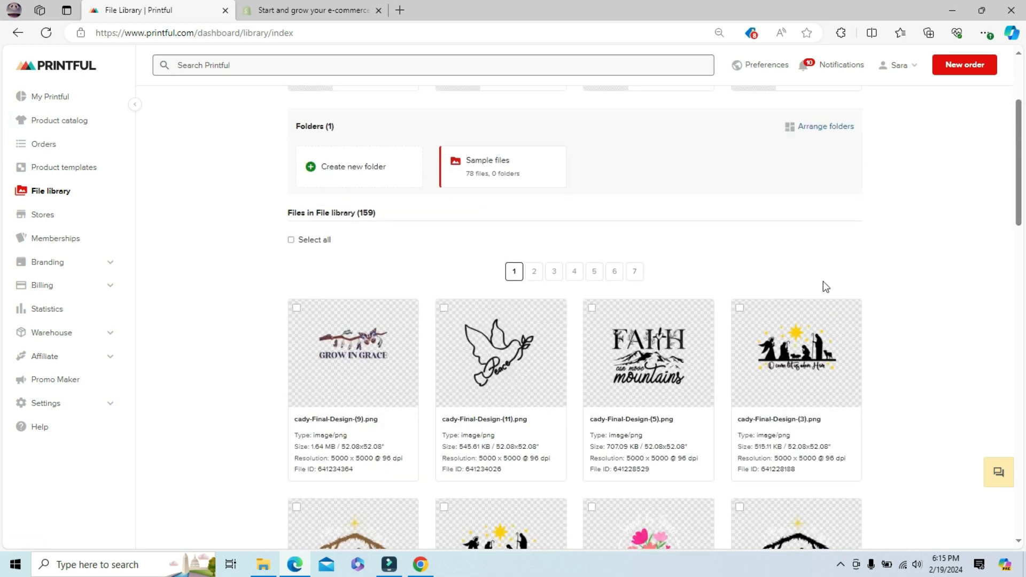
left_click_drag(1021, 168, 1022, 132)
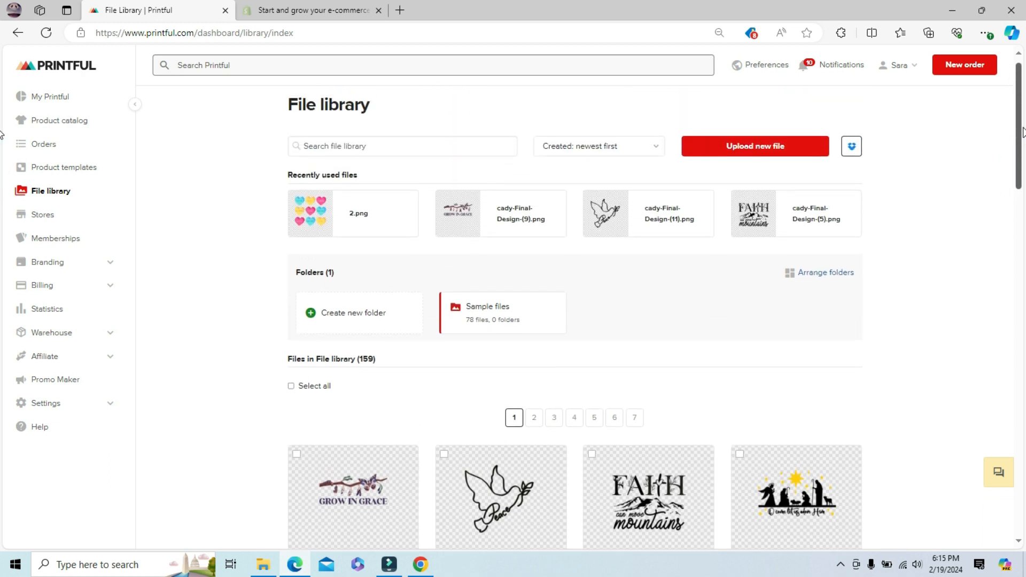
Open the Sample files folder in the file library and look through its design files.
left_click(493, 316)
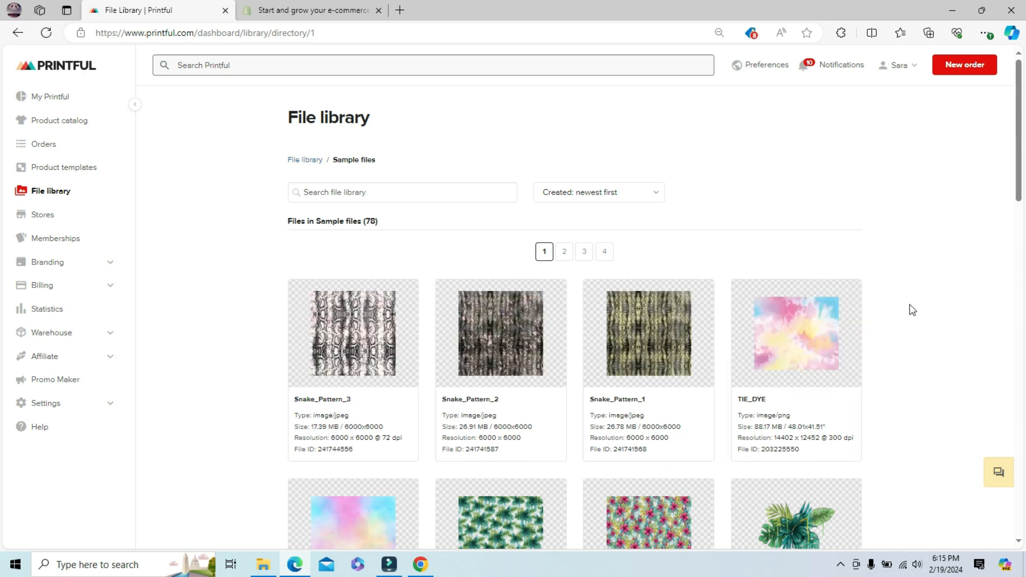
left_click_drag(1020, 113, 1021, 393)
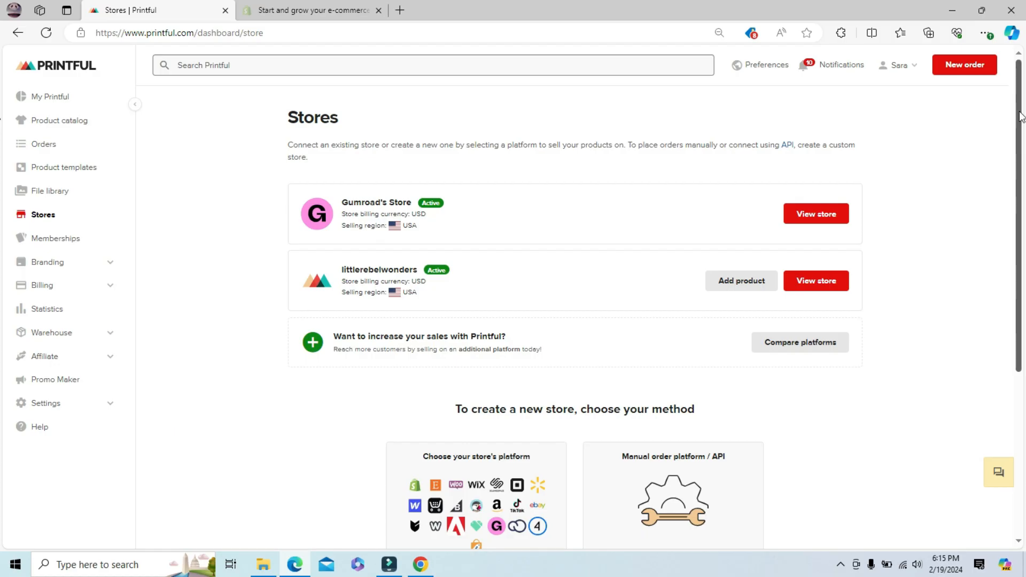
On the Stores page, choose to create a new store by connecting an ecommerce platform.
scroll(1017, 188, "down", 1)
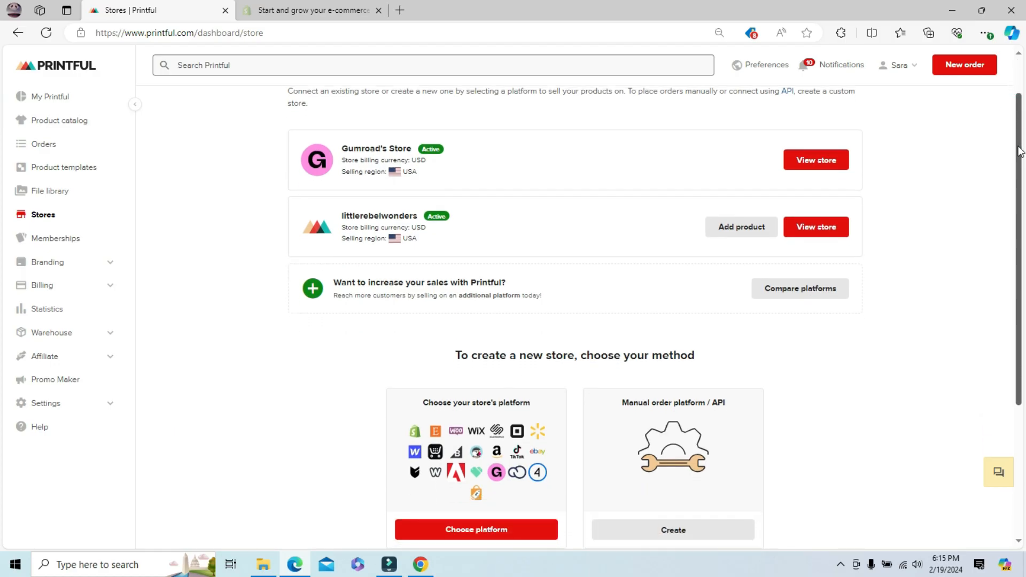
scroll(1018, 188, "down", 1)
left_click_drag(1018, 188, 1018, 285)
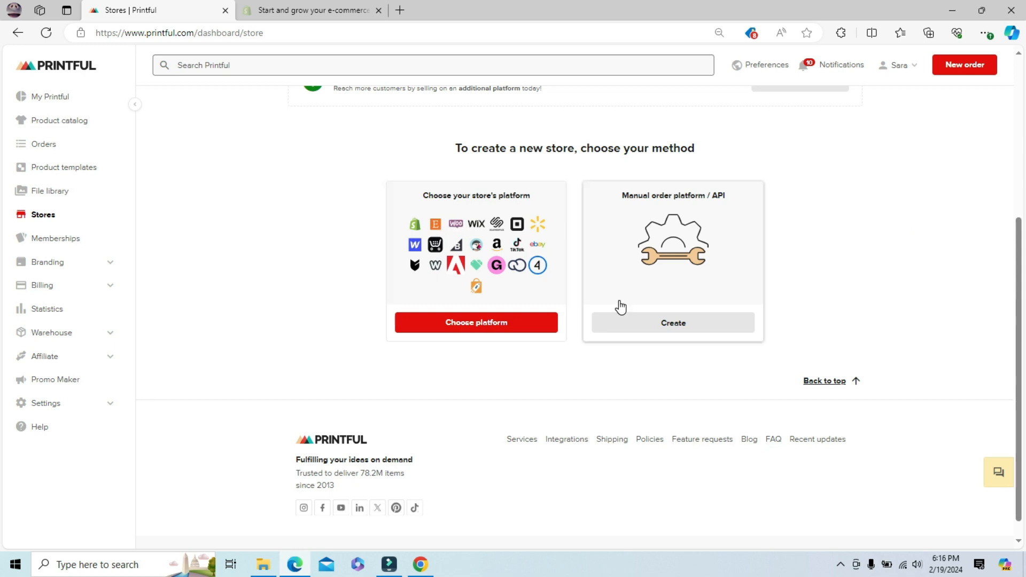
left_click(459, 324)
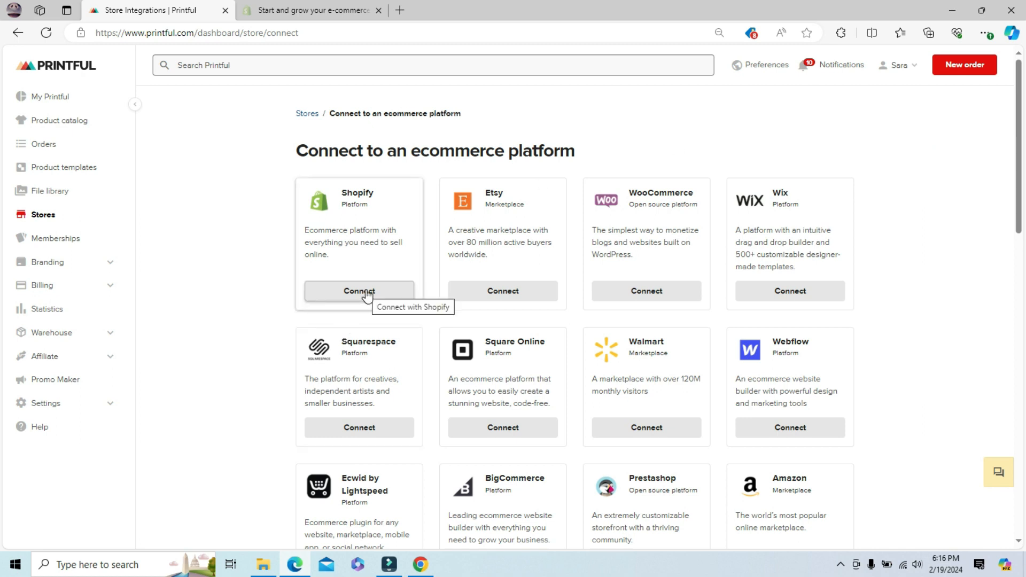
Look through the available ecommerce platforms and open the Shopify connection guide.
left_click_drag(1021, 116, 1019, 155)
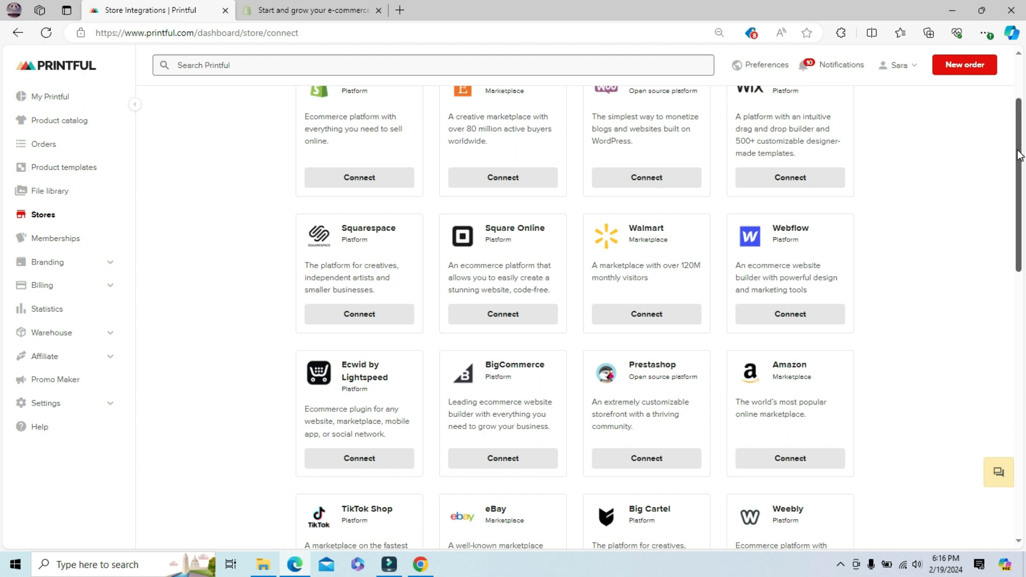
left_click_drag(1019, 155, 1021, 233)
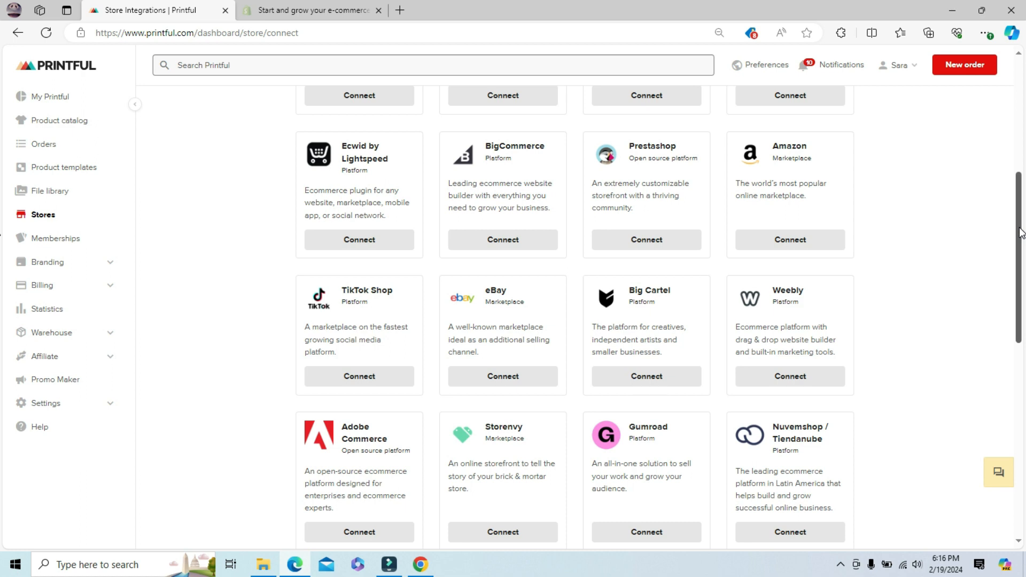
left_click_drag(1021, 232, 1020, 304)
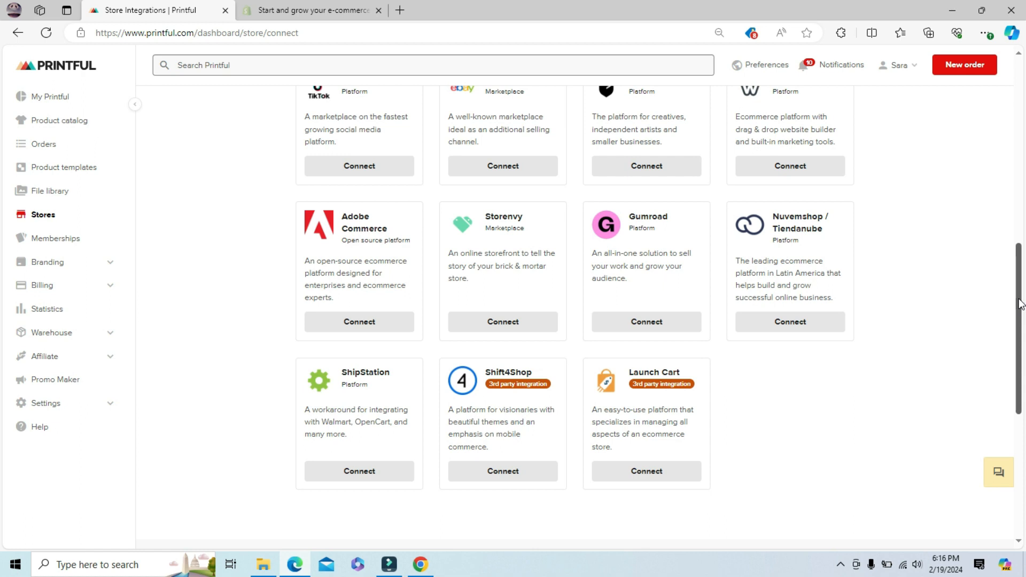
left_click_drag(1019, 298, 1024, 72)
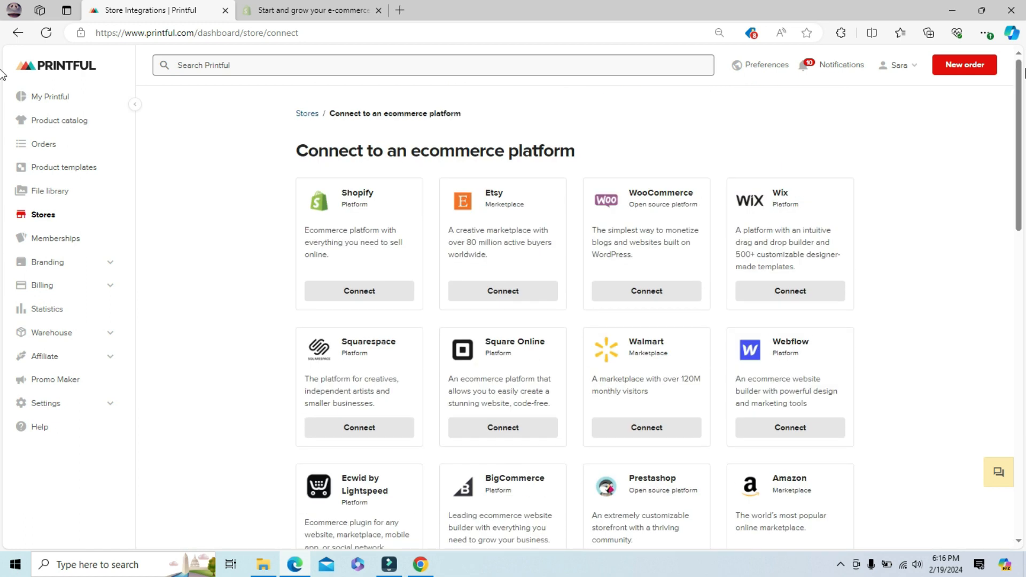
left_click(384, 294)
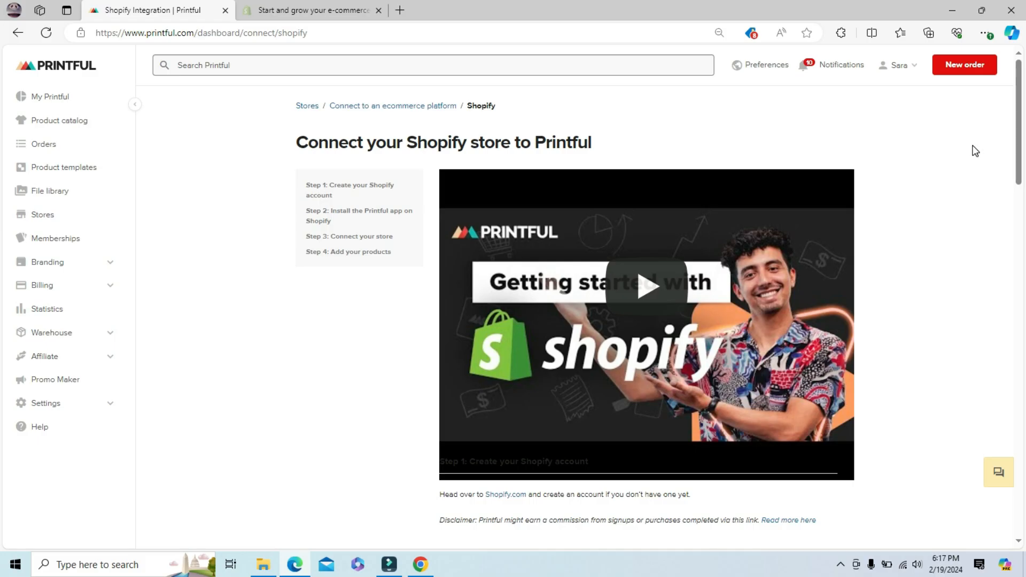
mouse_move(1019, 108)
left_mouse_down()
mouse_move(1024, 540)
mouse_move(1024, 109)
left_mouse_up()
Switch to the Shopify website, look over its home page and start a free trial.
left_click(328, 11)
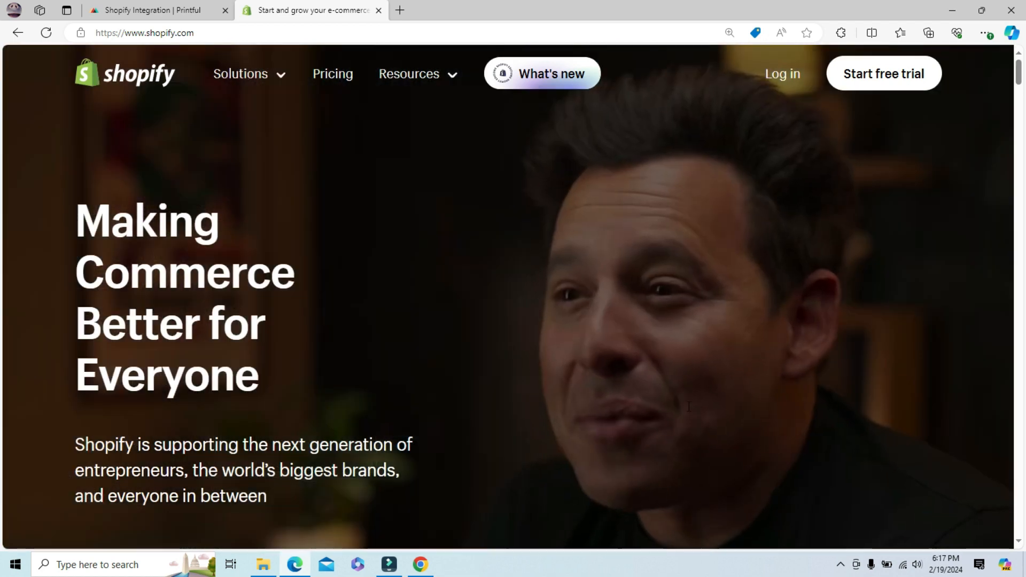
scroll(1021, 83, "down", 8)
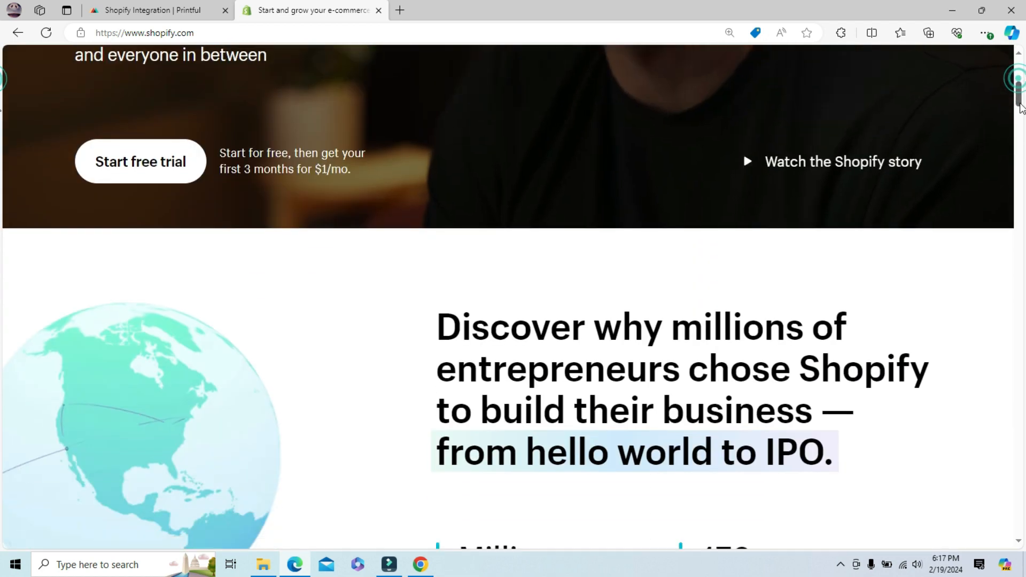
scroll(1022, 148, "down", 10)
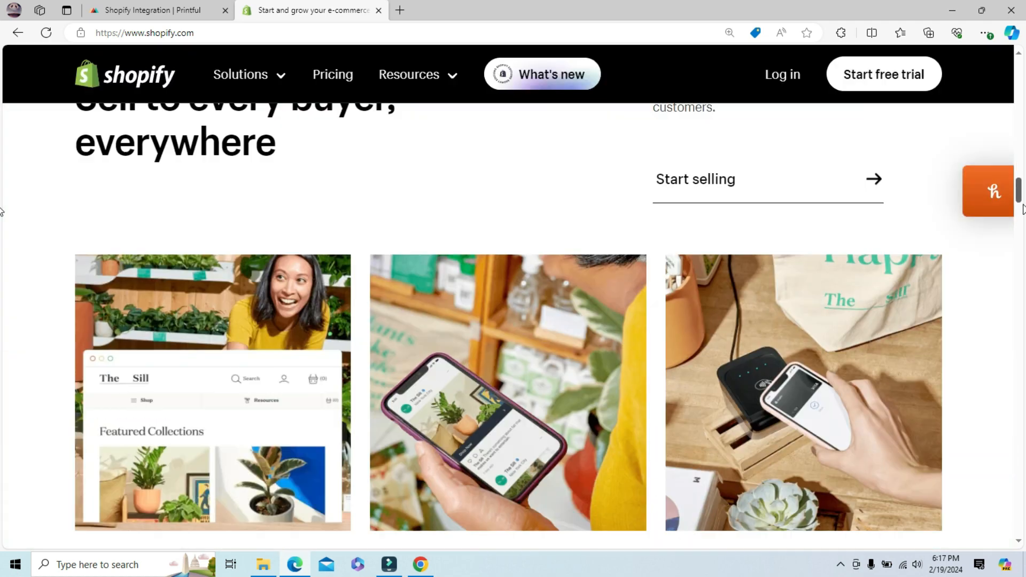
left_click_drag(1023, 205, 1024, 75)
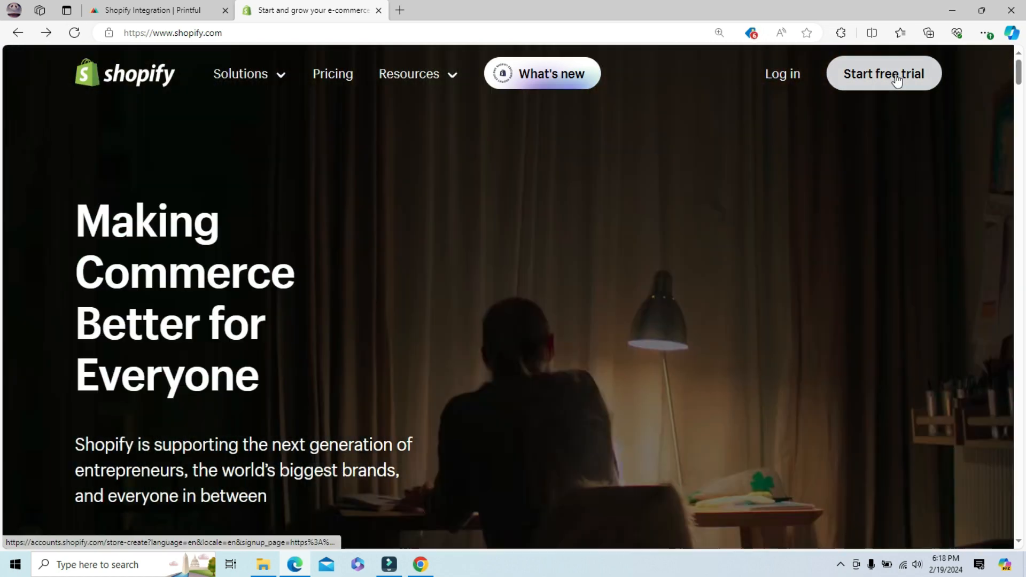
left_click(897, 78)
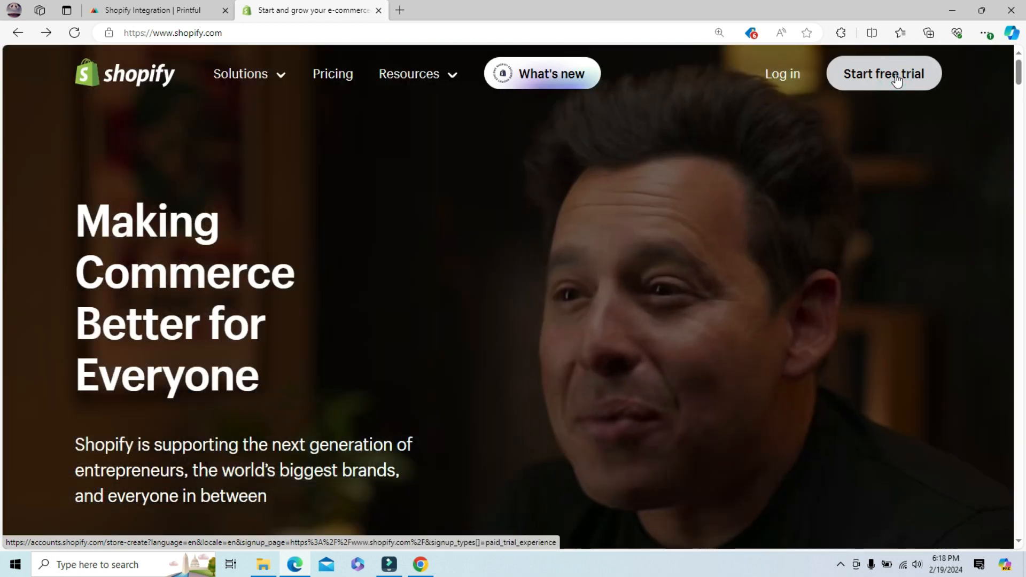
left_click(897, 78)
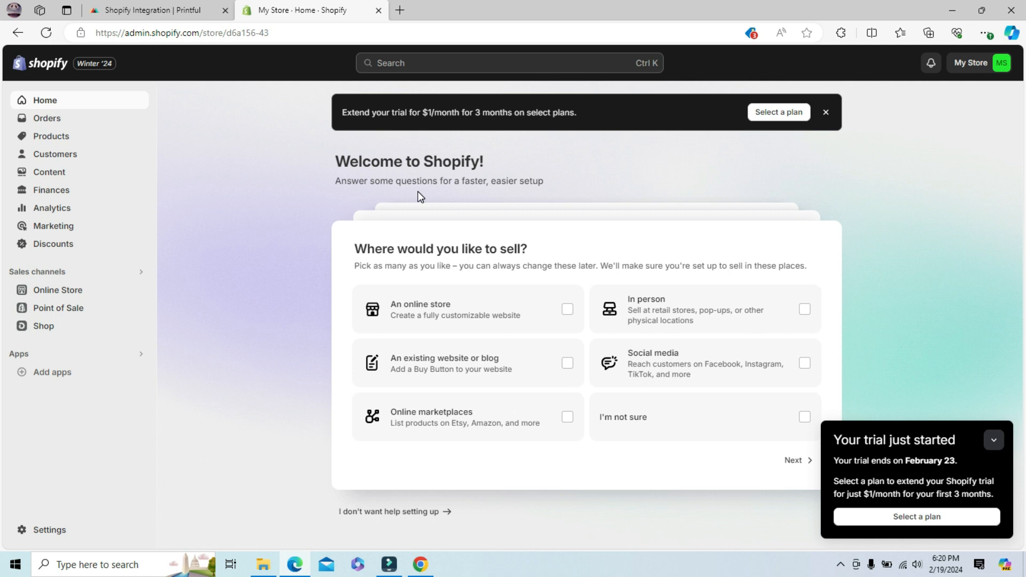
Answer the setup questions with an online store as the sales location and already selling online or in person.
left_click(567, 315)
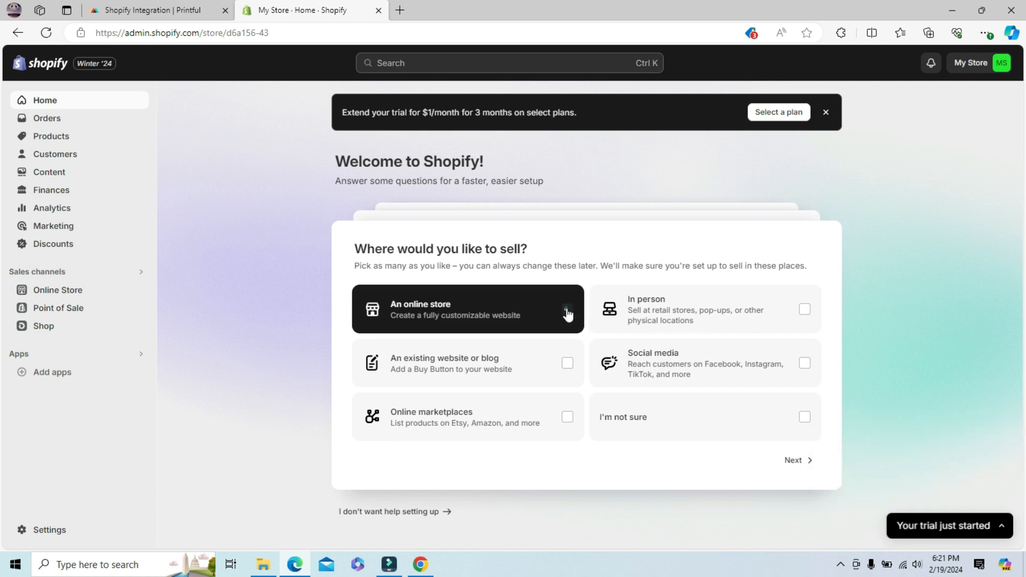
left_click(796, 462)
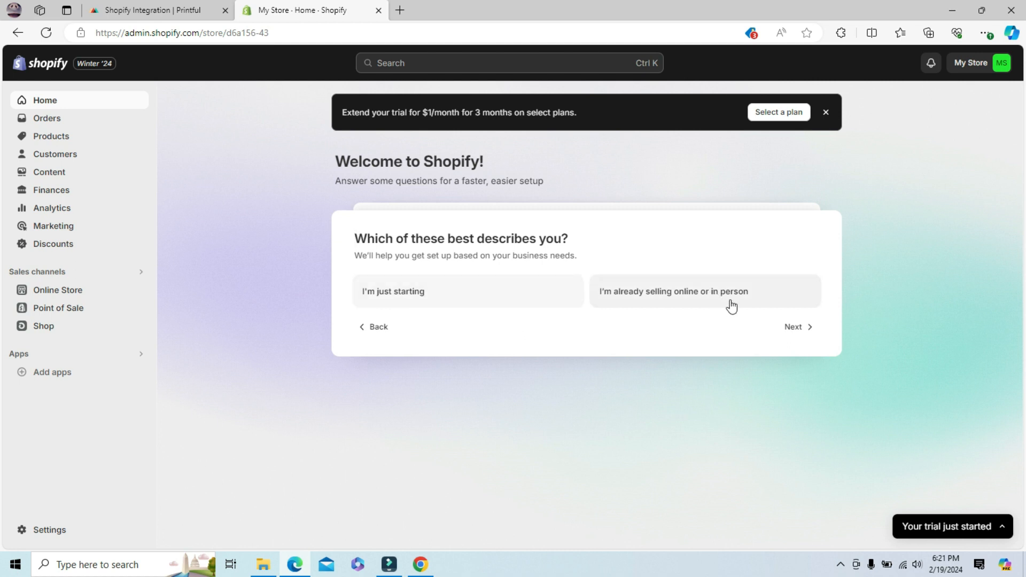
left_click(666, 291)
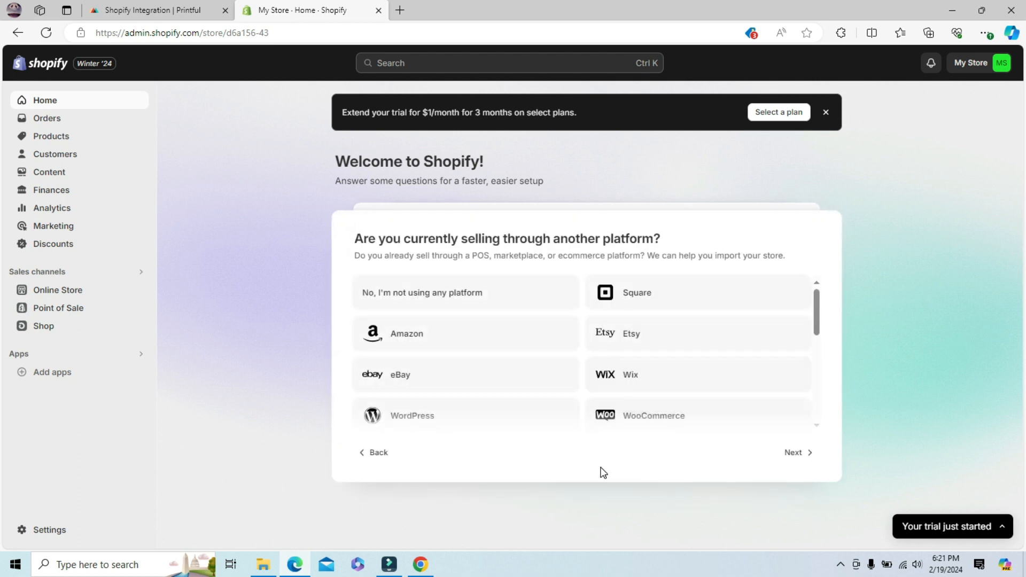
Choose WooCommerce as the current selling platform and print-on-demand products as the first thing to sell, and finish the questionnaire.
left_click_drag(820, 302, 817, 411)
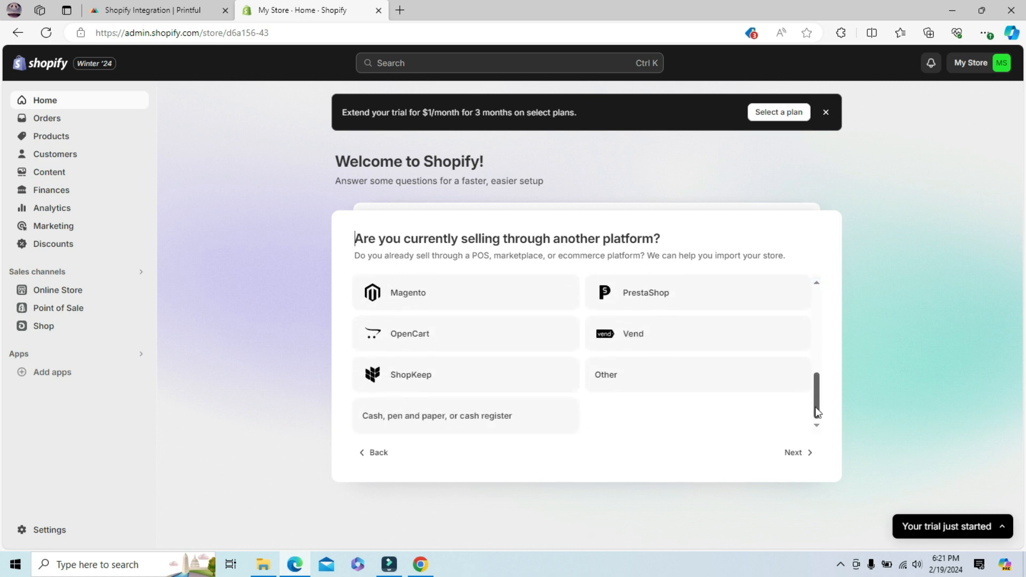
scroll(816, 387, "up", 3)
scroll(822, 336, "up", 3)
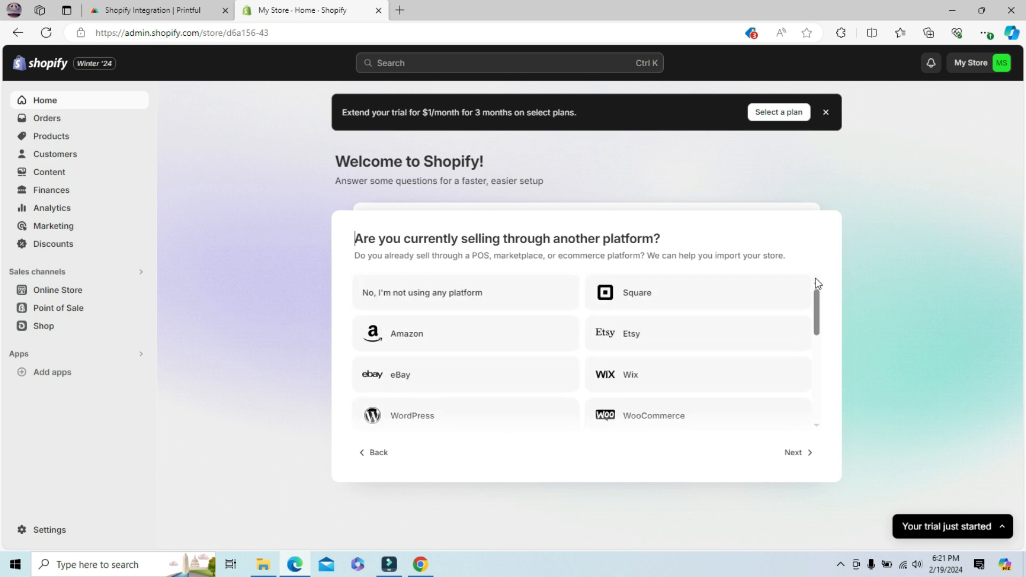
left_click(663, 415)
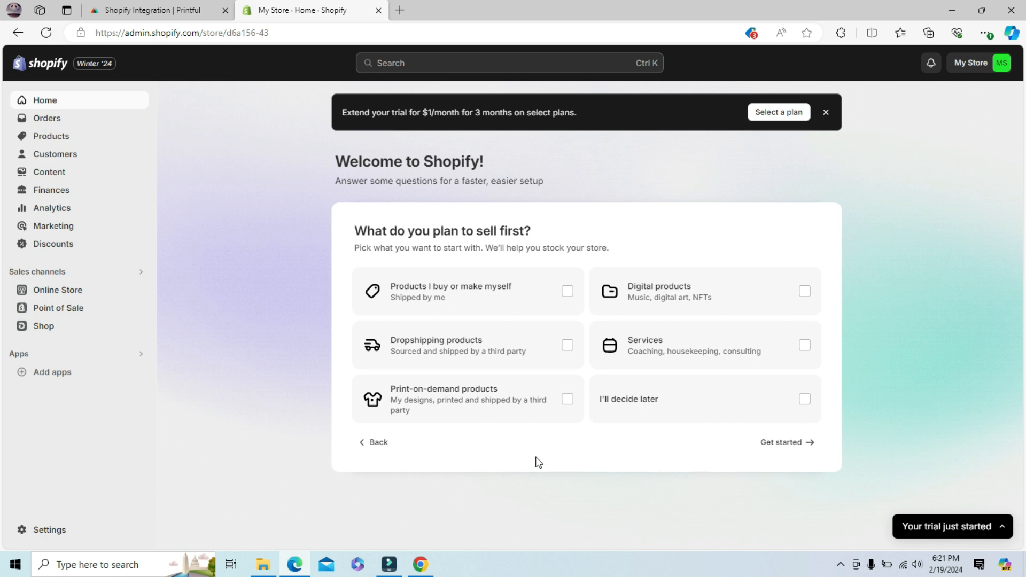
left_click(432, 400)
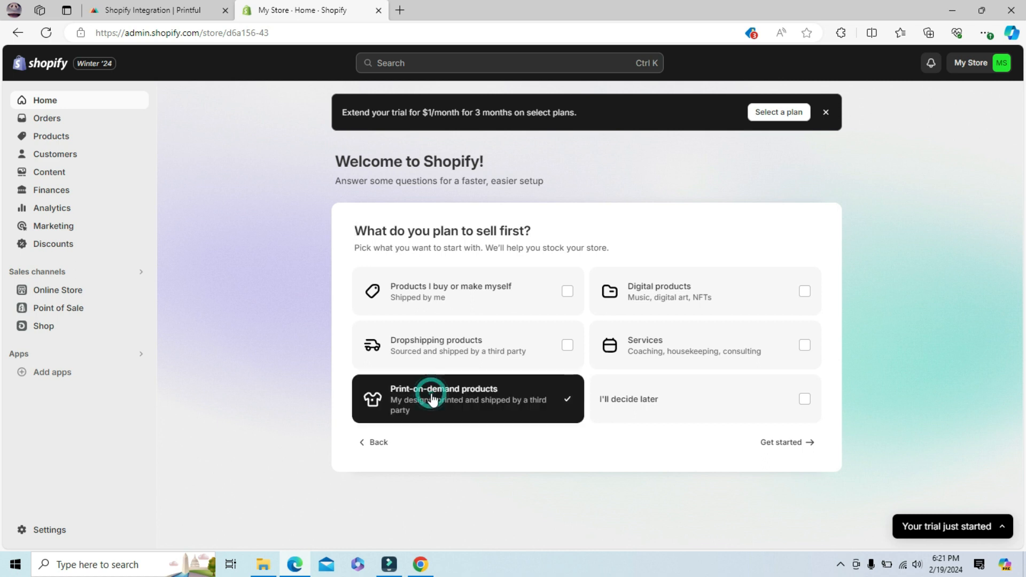
left_click(796, 443)
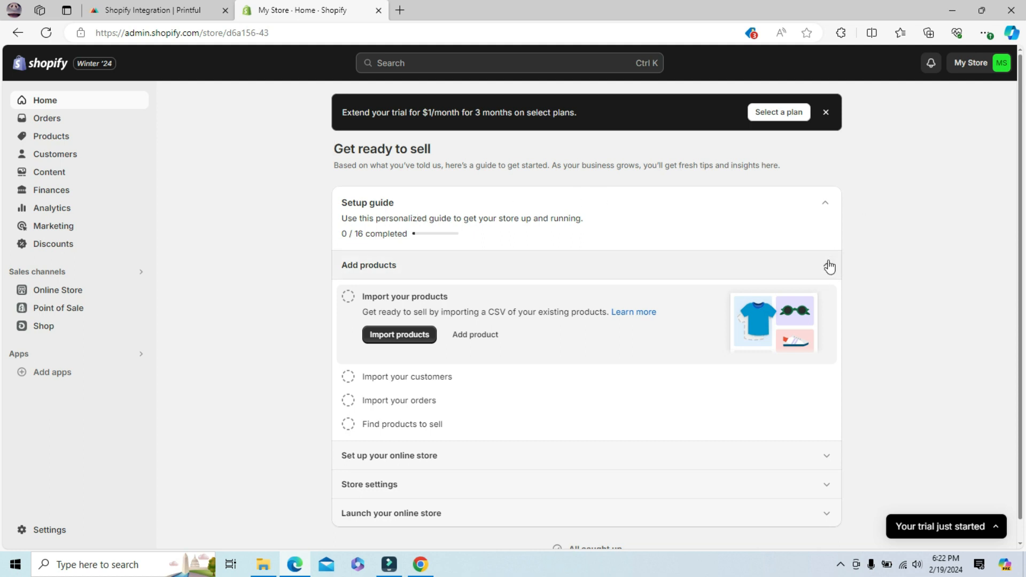
Review the setup guide's tasks for setting up the online store, store settings and launching the online store.
left_click(828, 456)
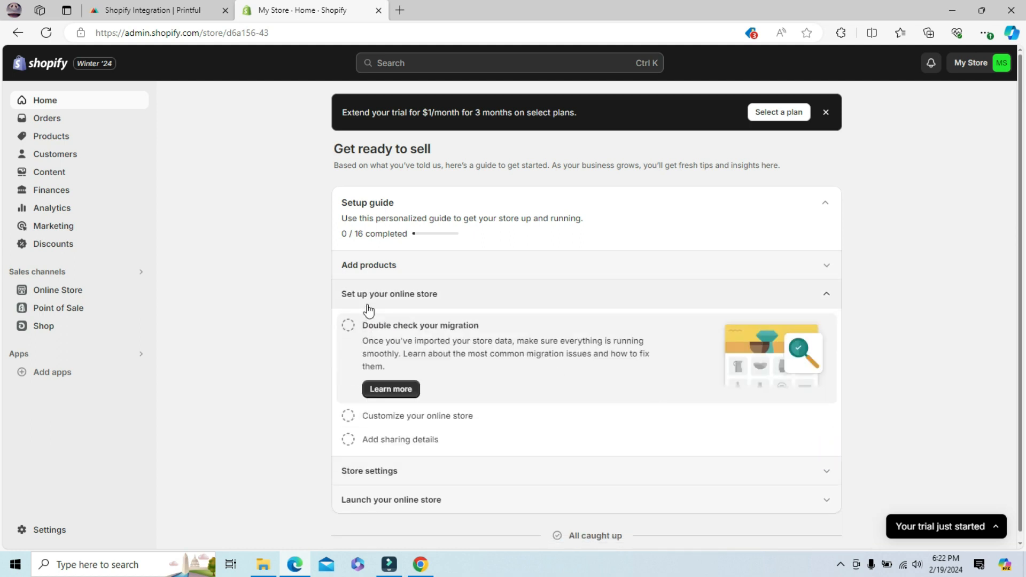
left_click(826, 471)
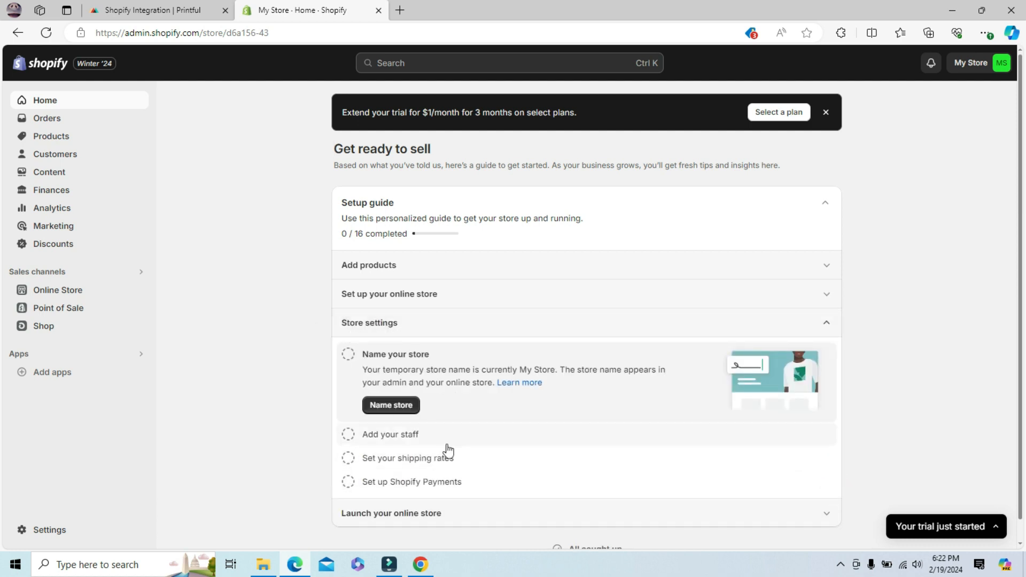
left_click(828, 515)
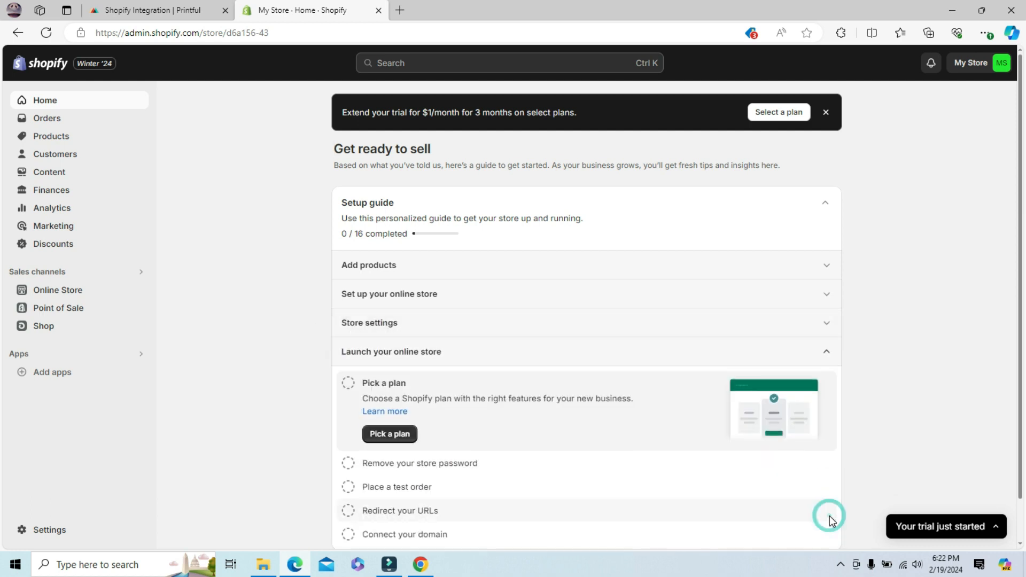
scroll(1020, 205, "down", 1)
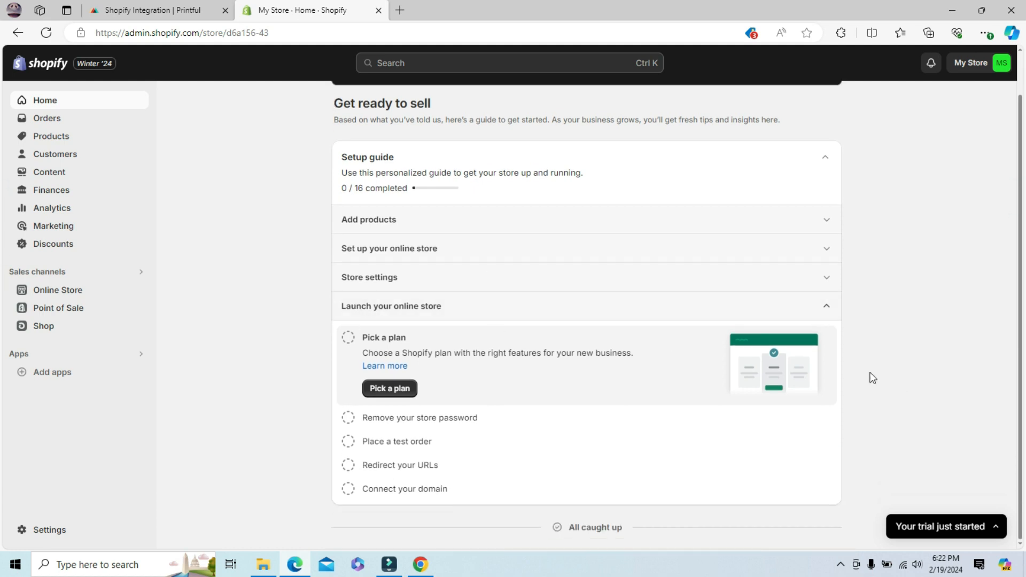
left_click(830, 315)
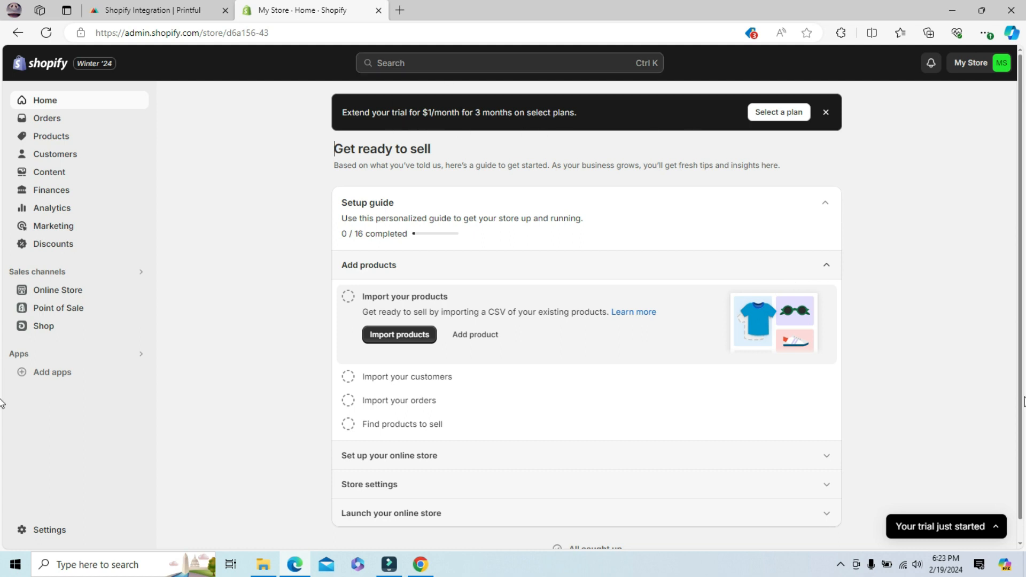
Open the plan selection from the trial notice and compare the Basic, Shopify and Advanced plans' prices and features.
left_click(996, 529)
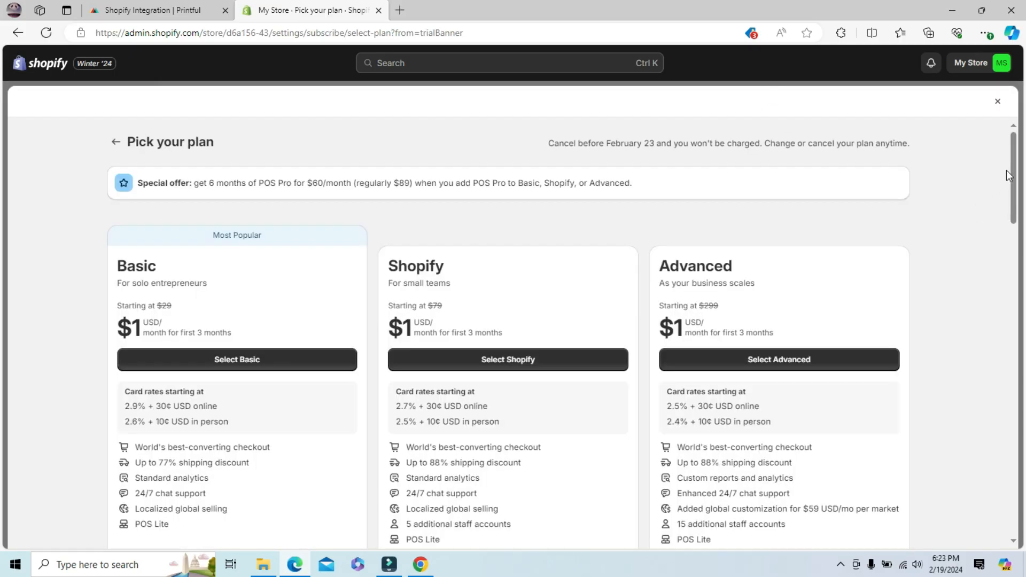
mouse_move(1013, 161)
left_mouse_down()
mouse_move(1013, 177)
mouse_move(1013, 161)
left_mouse_up()
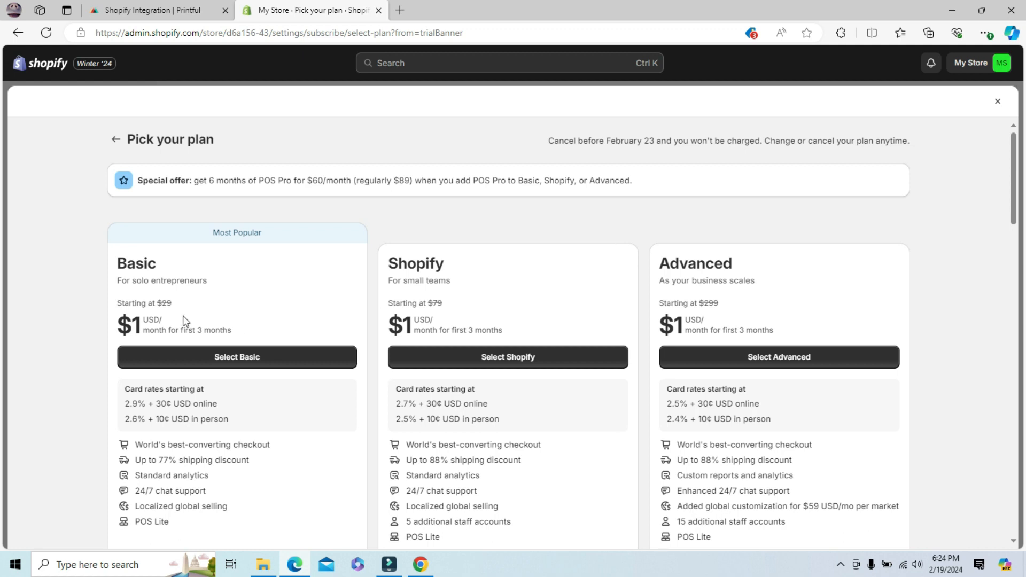
left_click_drag(171, 303, 158, 303)
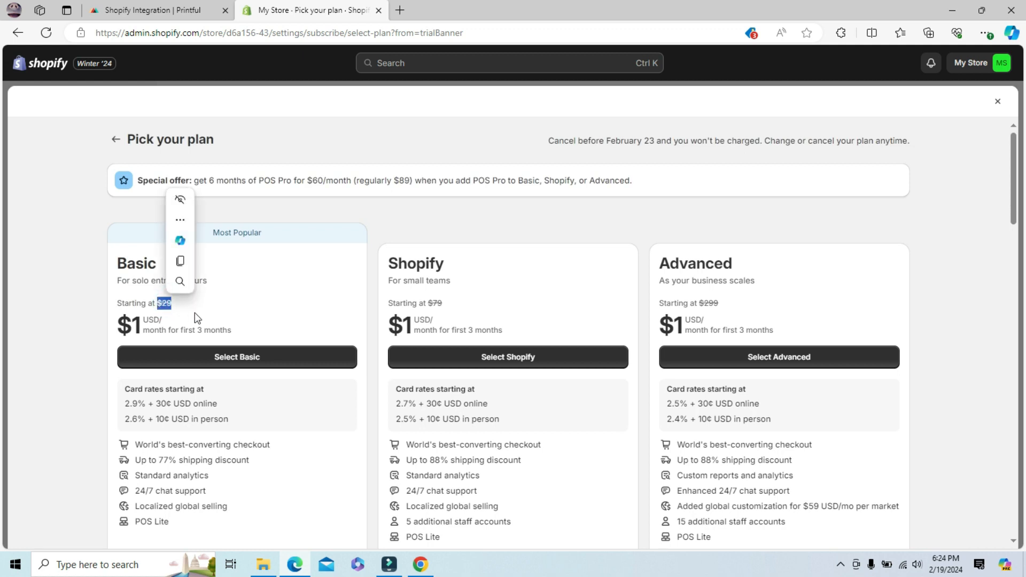
left_click(313, 307)
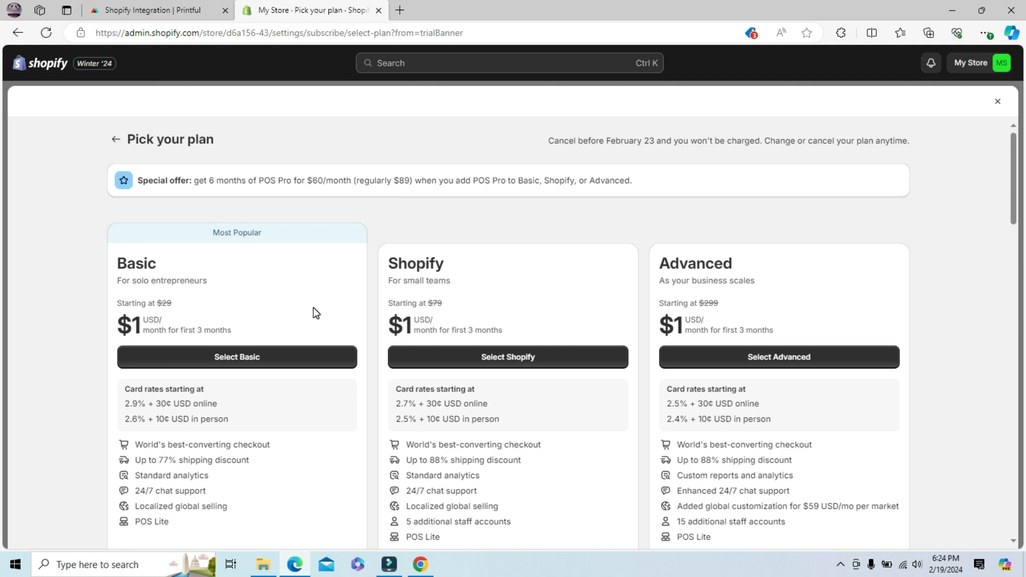
mouse_move(1013, 186)
left_mouse_down()
mouse_move(1011, 255)
mouse_move(1017, 199)
left_mouse_up()
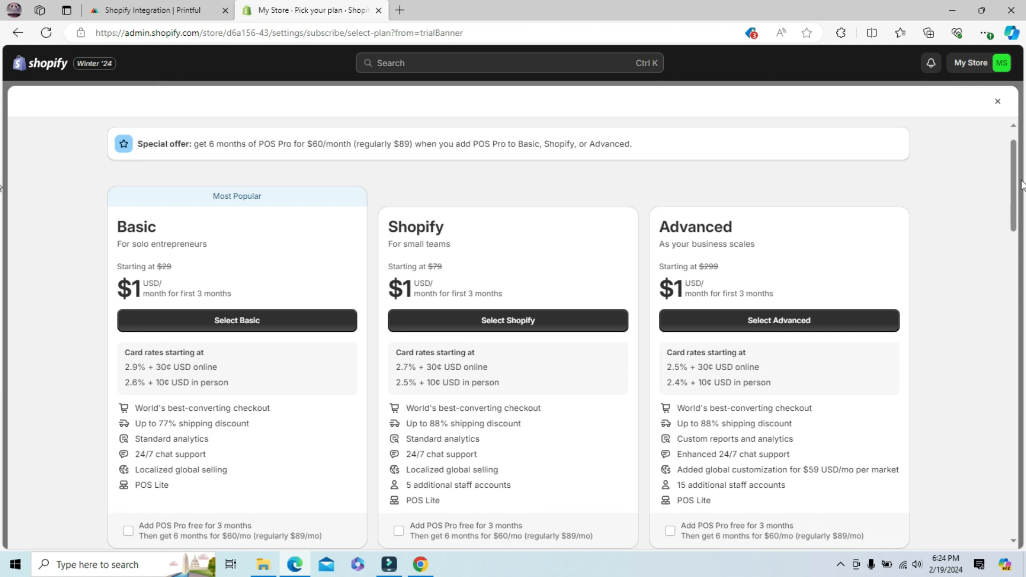
scroll(1013, 177, "down", 2)
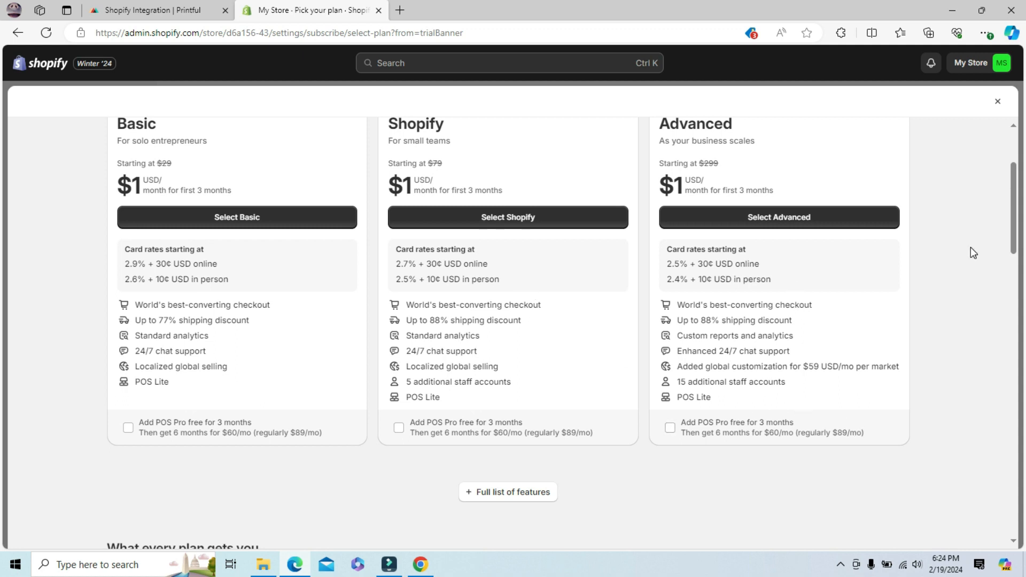
Expand the full feature comparison, examine all plans' pricing, other ways to sell and frequently asked questions, and leave plan selection.
scroll(1014, 234, "up", 1)
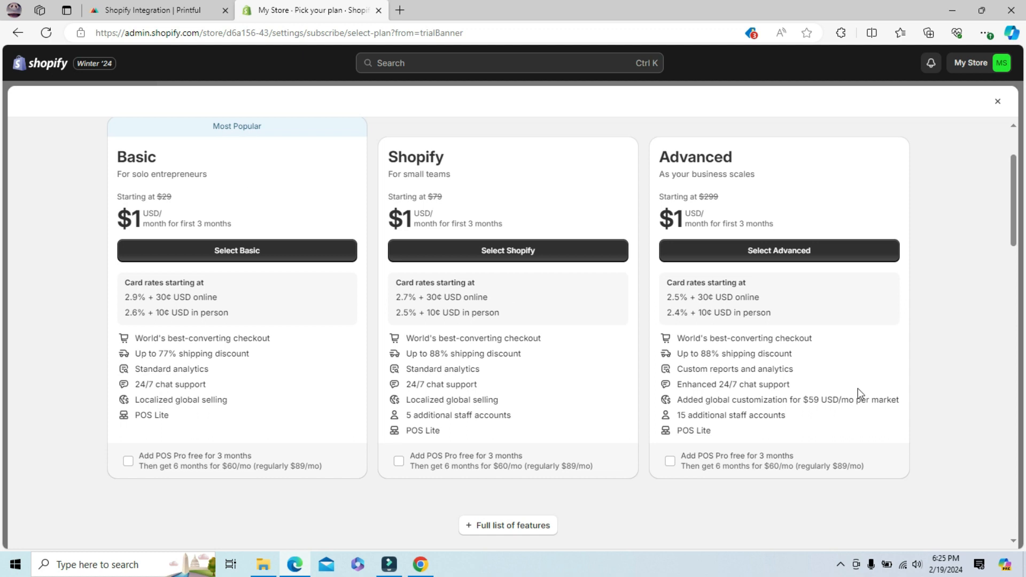
left_click(497, 526)
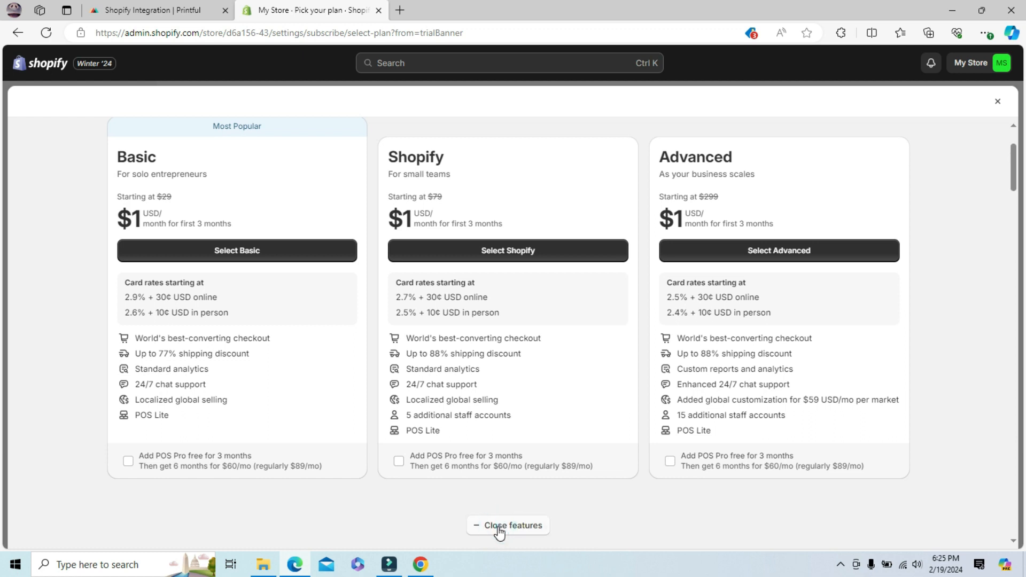
left_click_drag(1014, 167, 1015, 221)
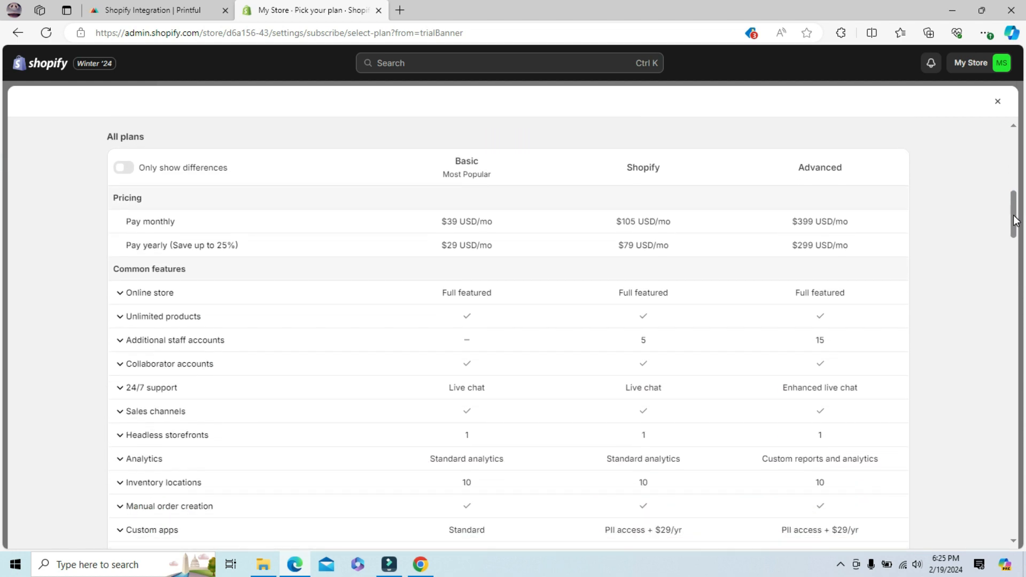
left_click_drag(1015, 220, 1015, 221)
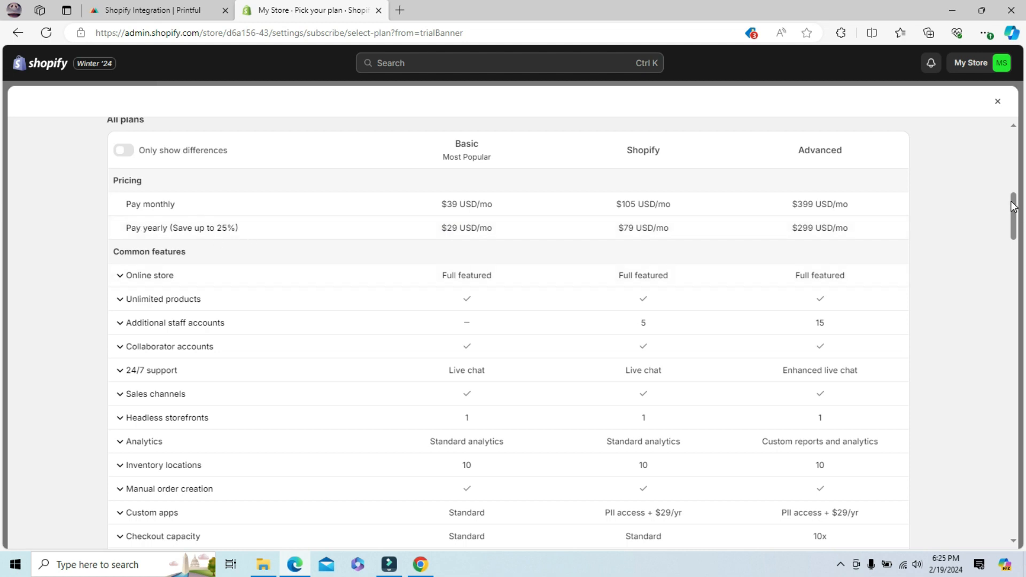
left_click_drag(1016, 207, 1014, 405)
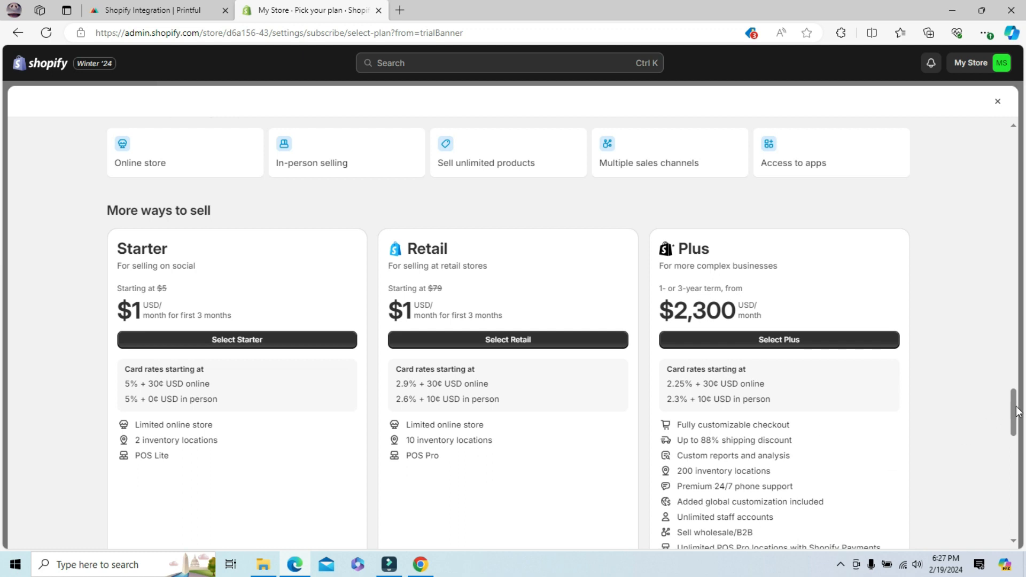
left_click_drag(1012, 401, 1022, 456)
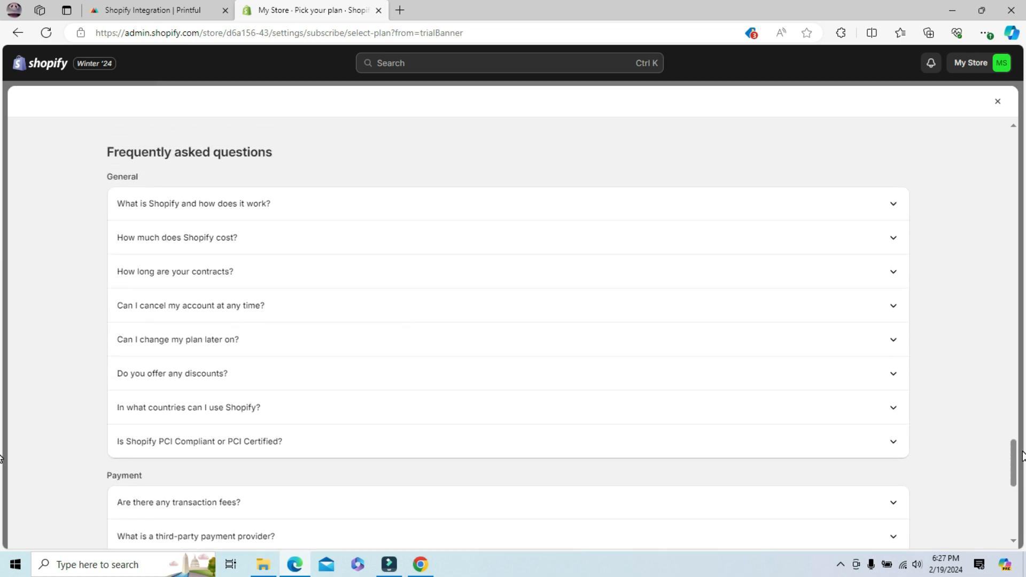
left_click_drag(1022, 456, 309, 267)
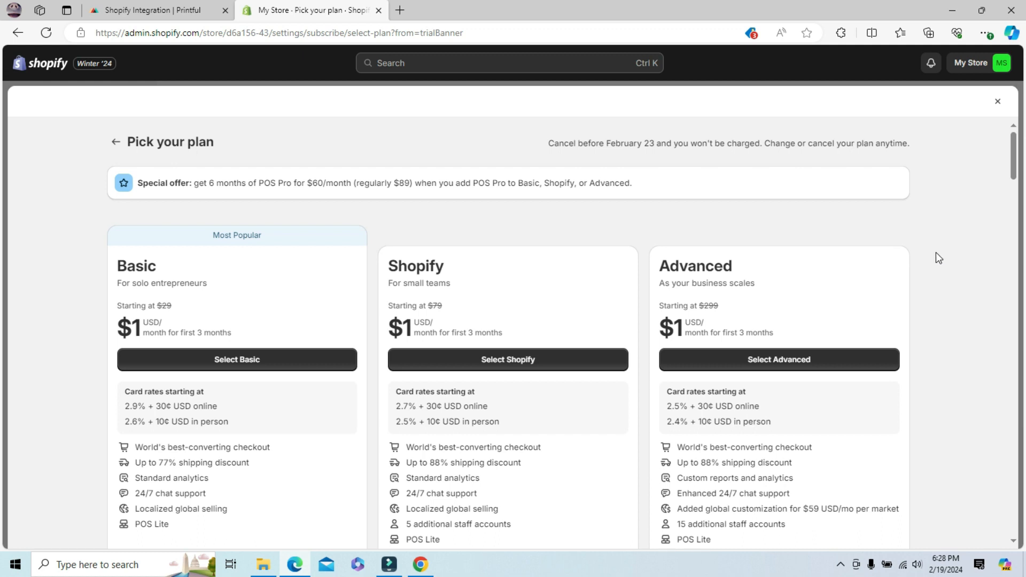
left_click(997, 105)
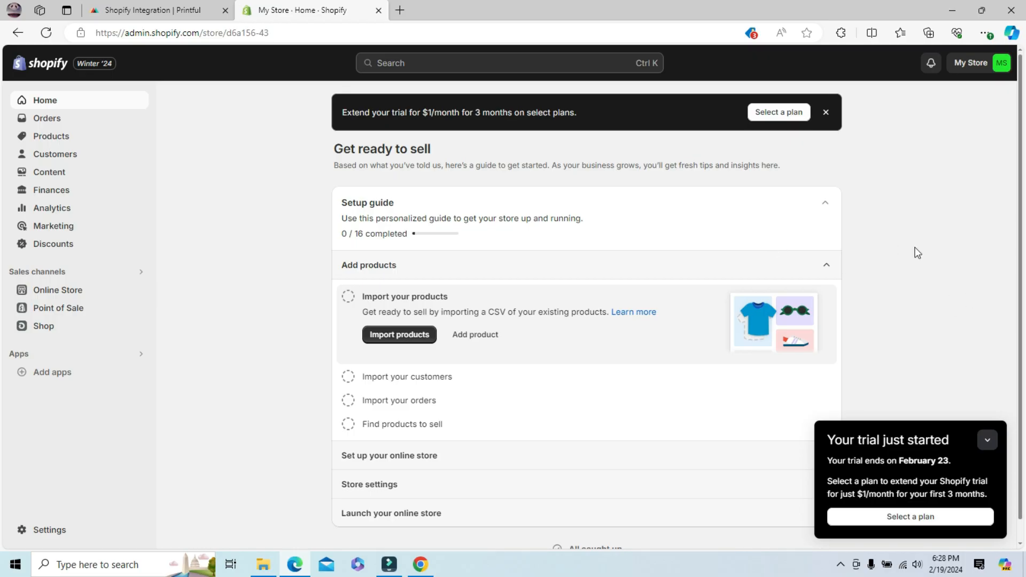
Check Printful's Shopify connection steps, return to the store admin and open the Shopify App Store from the recommended apps.
left_click(163, 11)
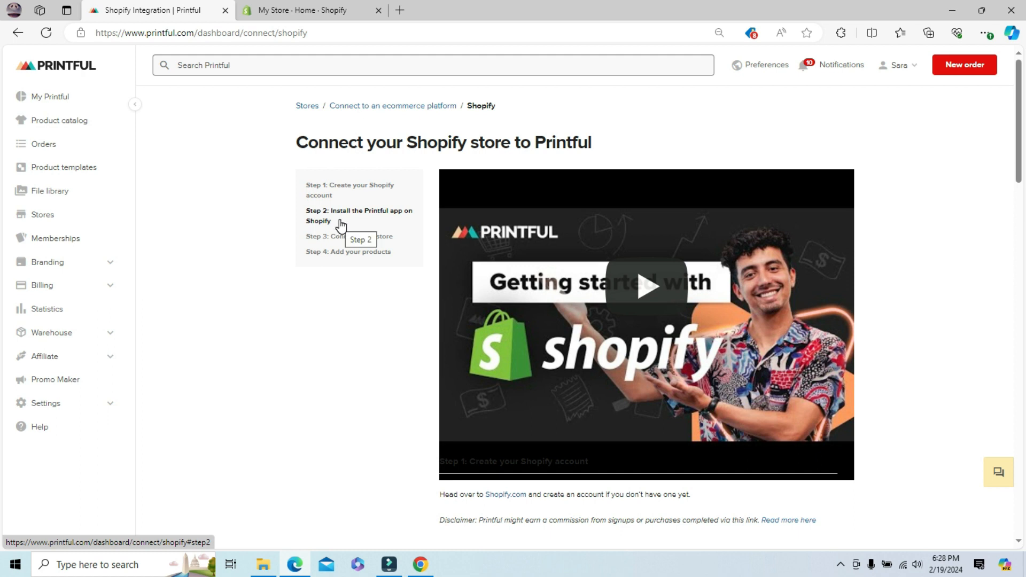
left_click(302, 10)
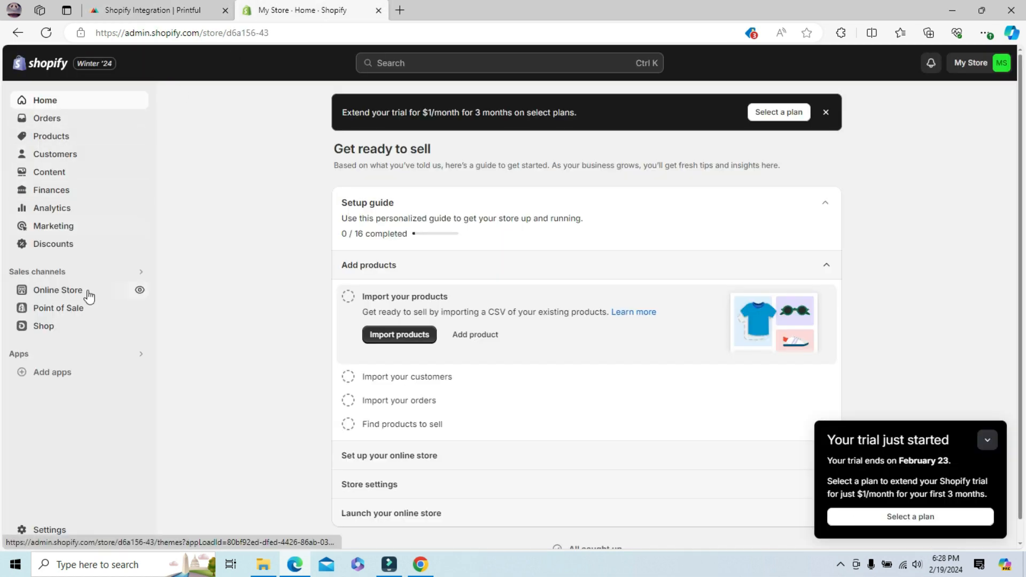
left_click(52, 374)
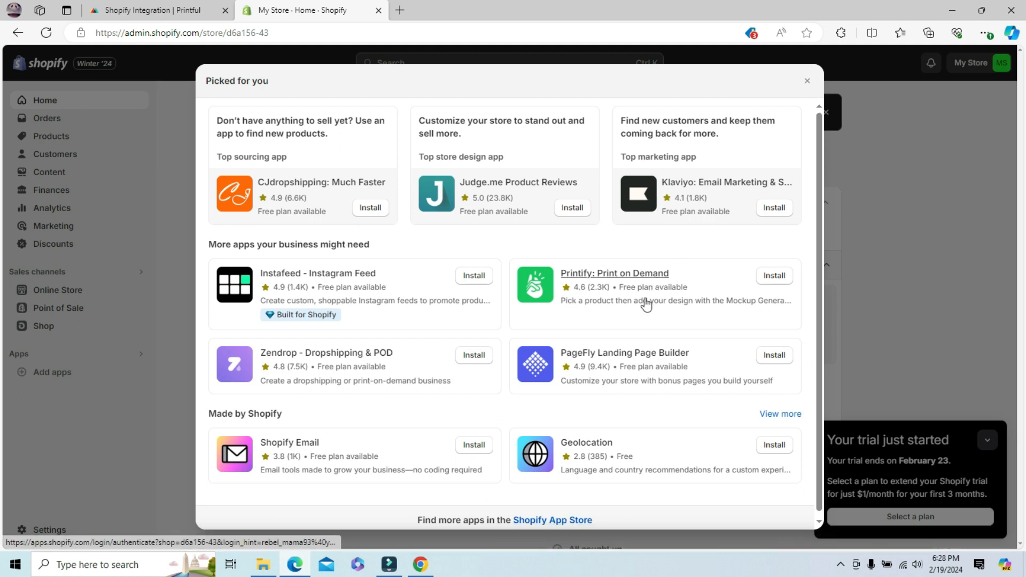
left_click(544, 526)
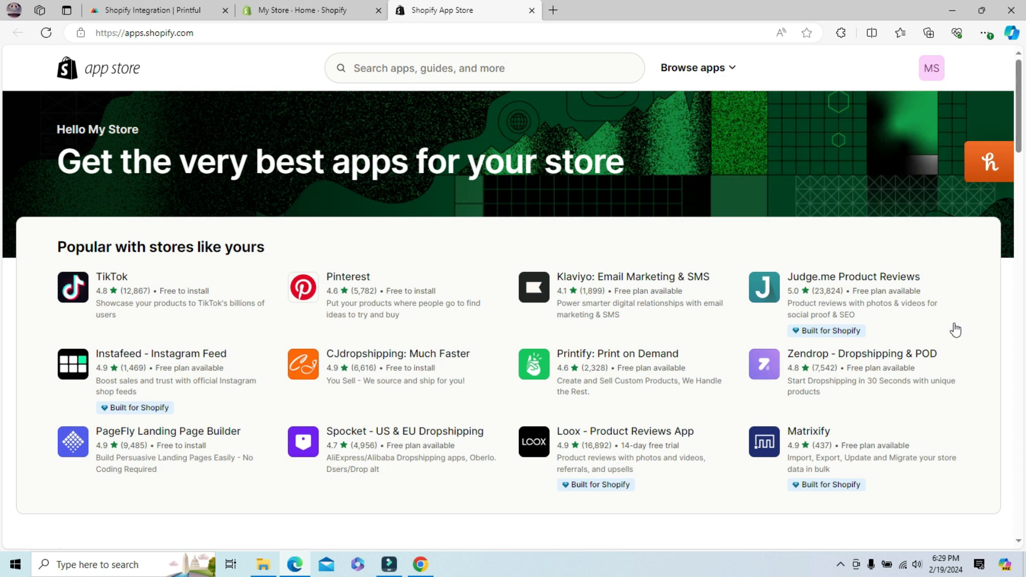
Search the Shopify App Store for "printful" and open the Printful: Print on Demand app page.
left_click_drag(1021, 131, 1020, 363)
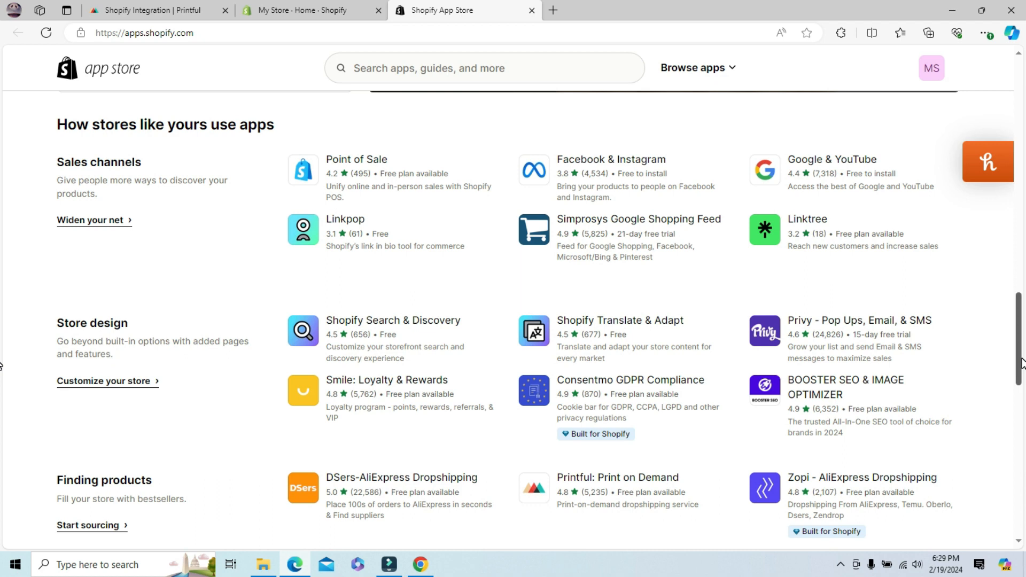
left_click_drag(1021, 363, 1023, 410)
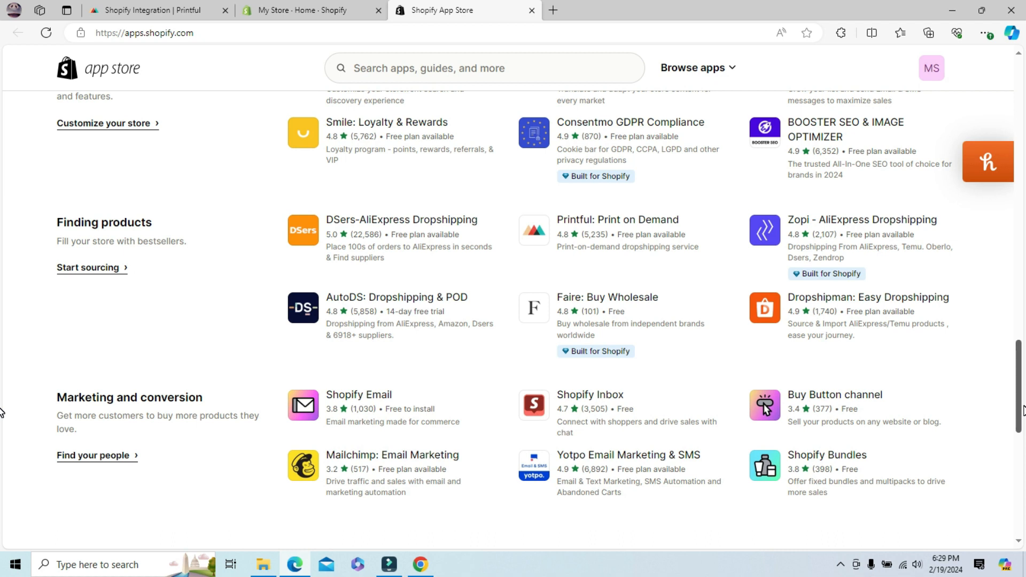
mouse_move(1023, 410)
left_mouse_down()
mouse_move(1023, 515)
mouse_move(1023, 400)
left_mouse_up()
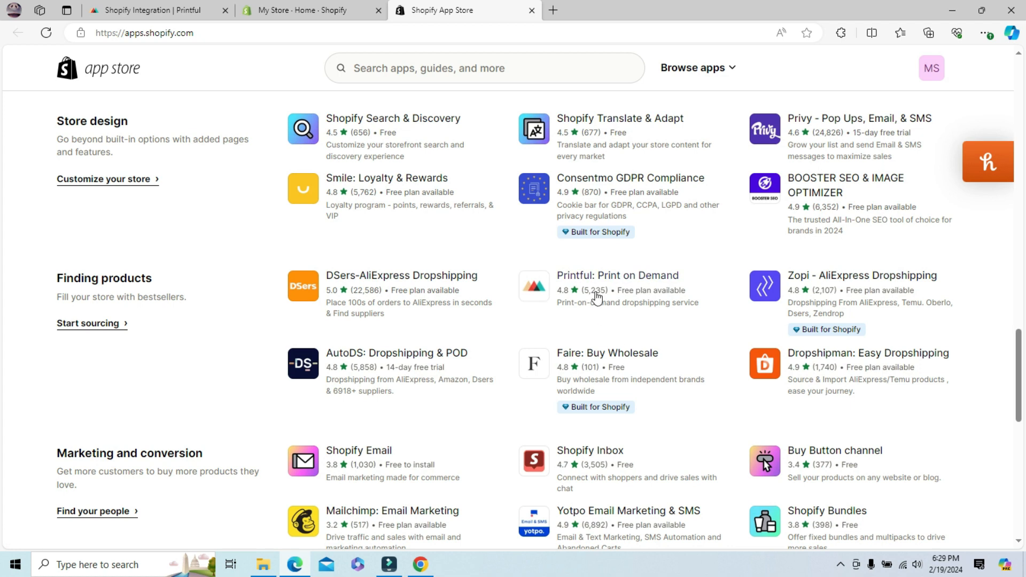
left_click(381, 69)
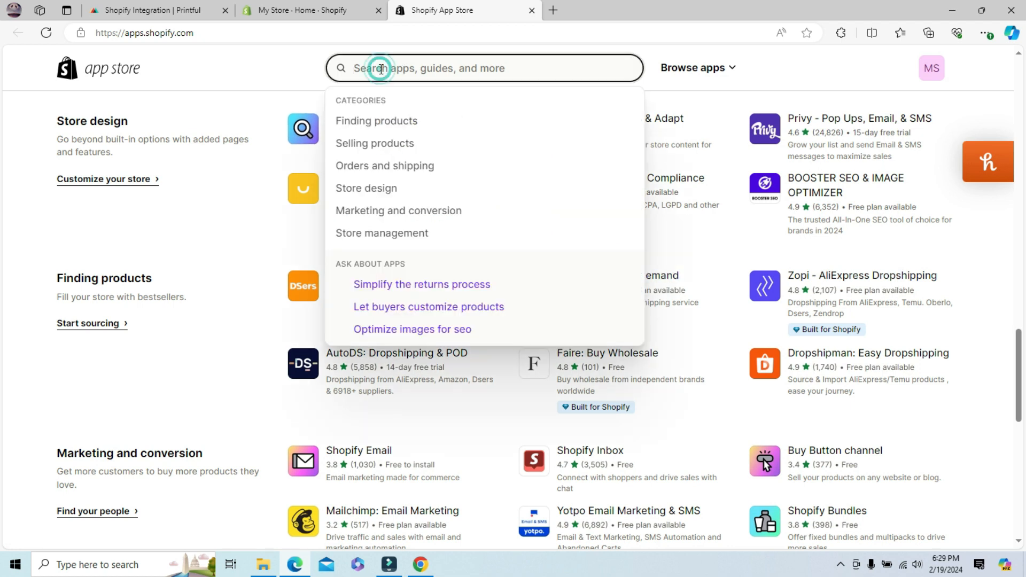
type("printful")
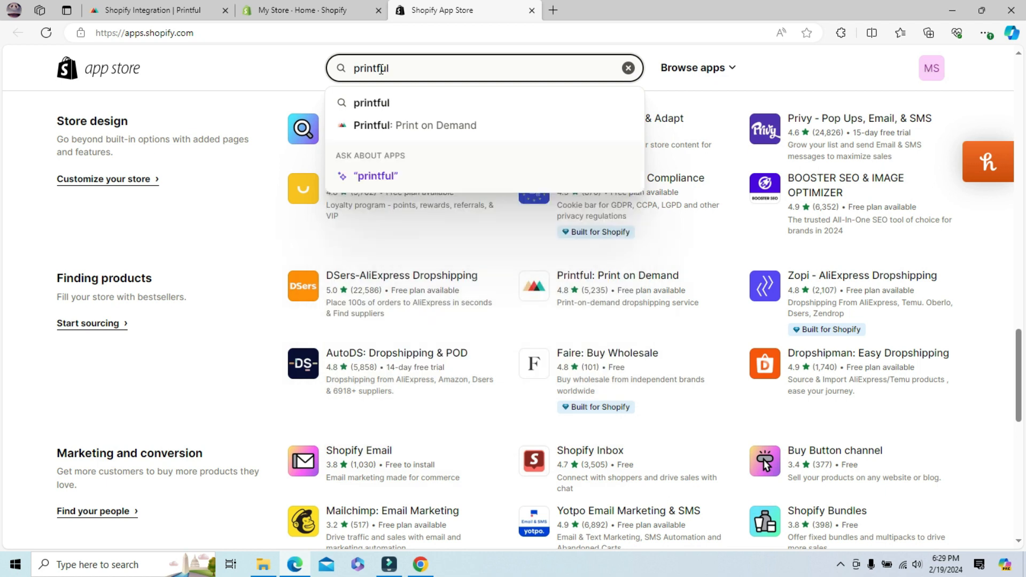
left_click(411, 126)
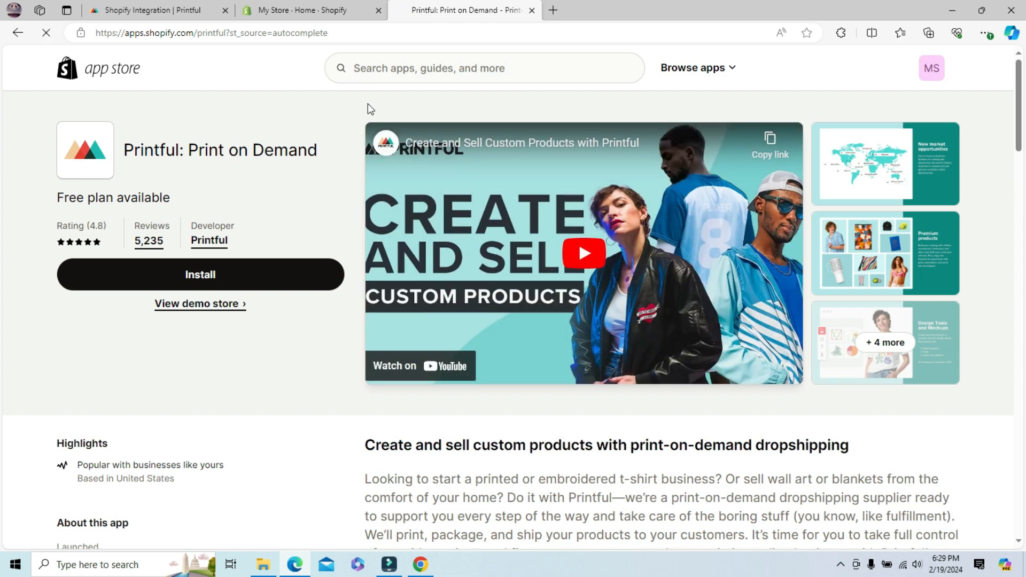
Start installing the Printful app and review the personal data and store data access it requests.
left_click(202, 277)
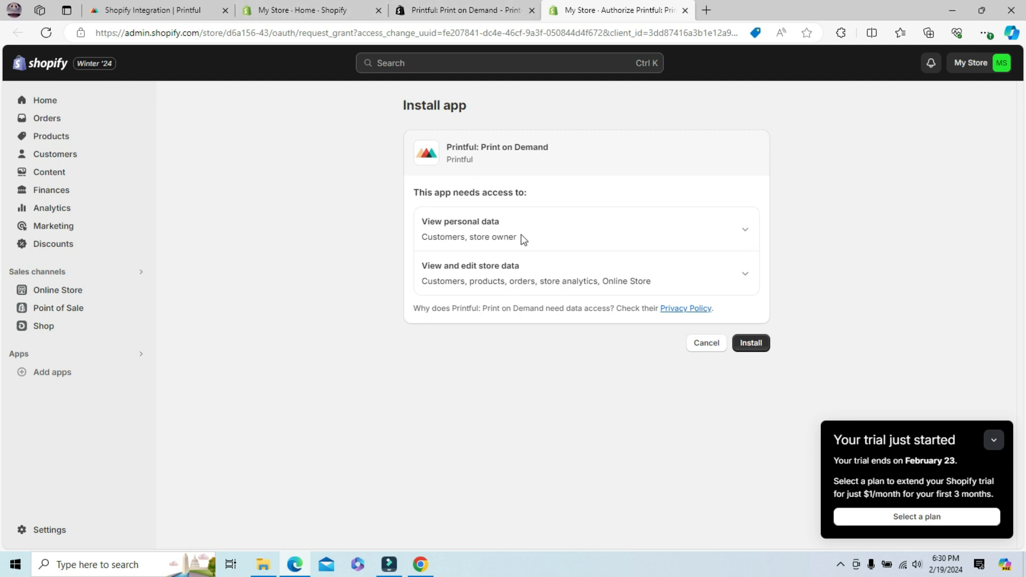
left_click(744, 230)
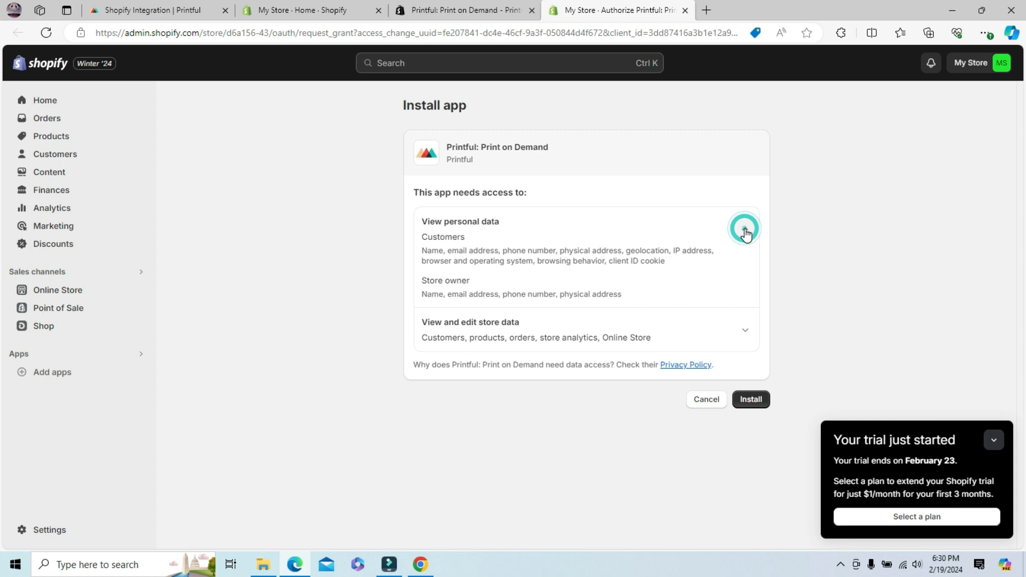
left_click(745, 229)
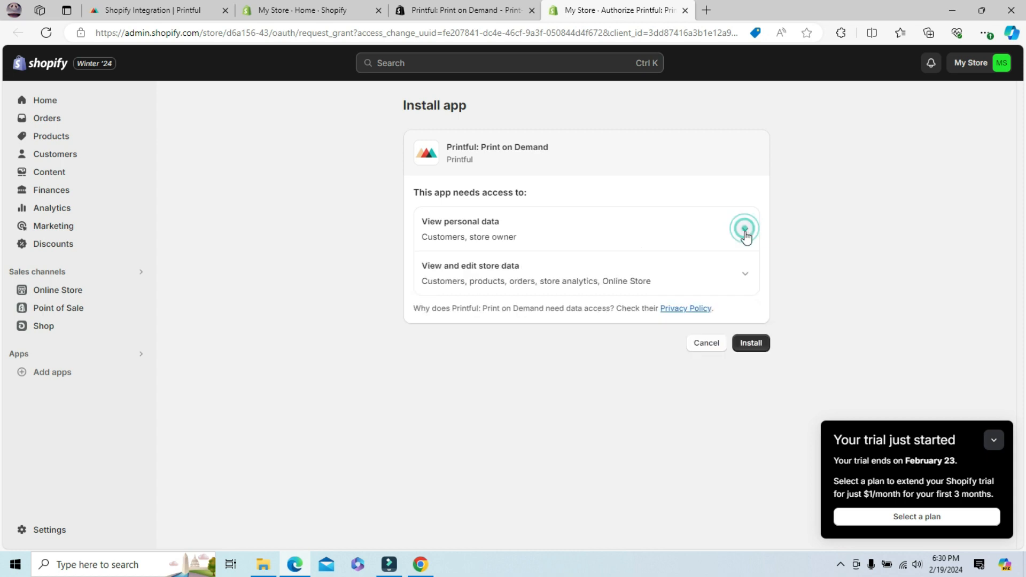
left_click(747, 278)
left_click(747, 278)
Approve the Printful app's installation and confirm connecting the Shopify store to the existing Printful account.
left_click(750, 343)
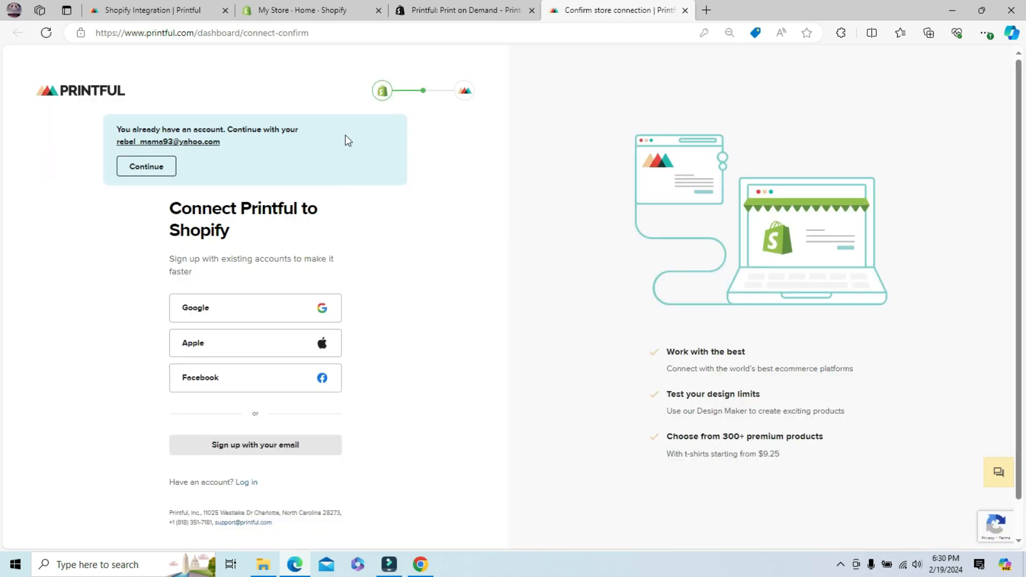
left_click(247, 483)
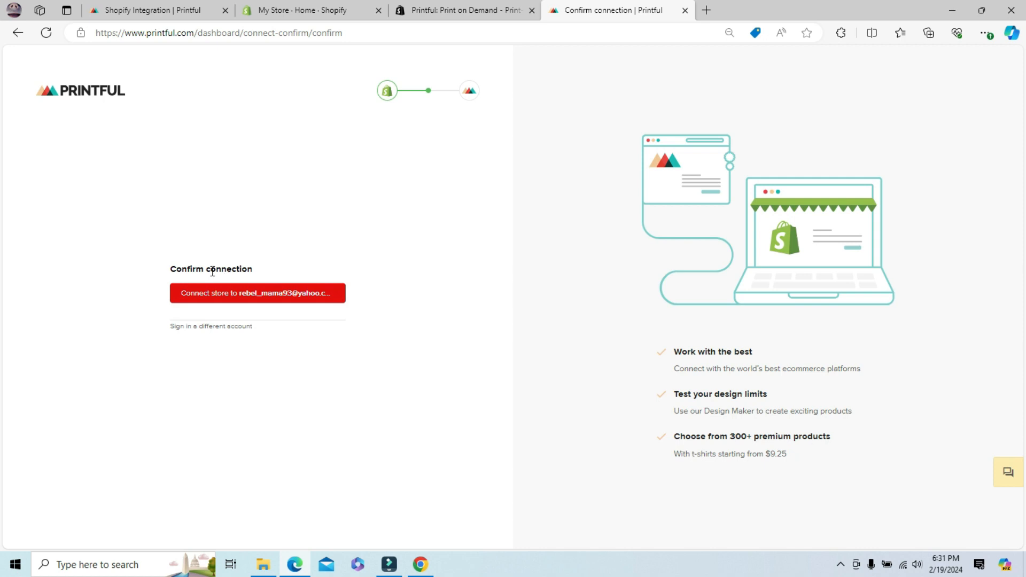
left_click(227, 299)
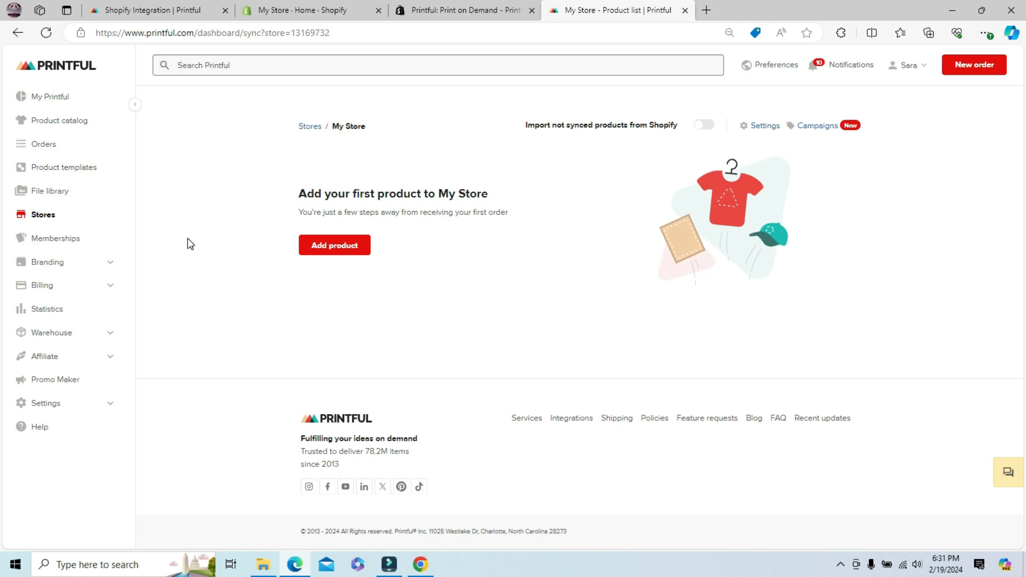
Reload the Shopify store admin and open Printful: Print on Demand from its installed apps.
left_click(305, 12)
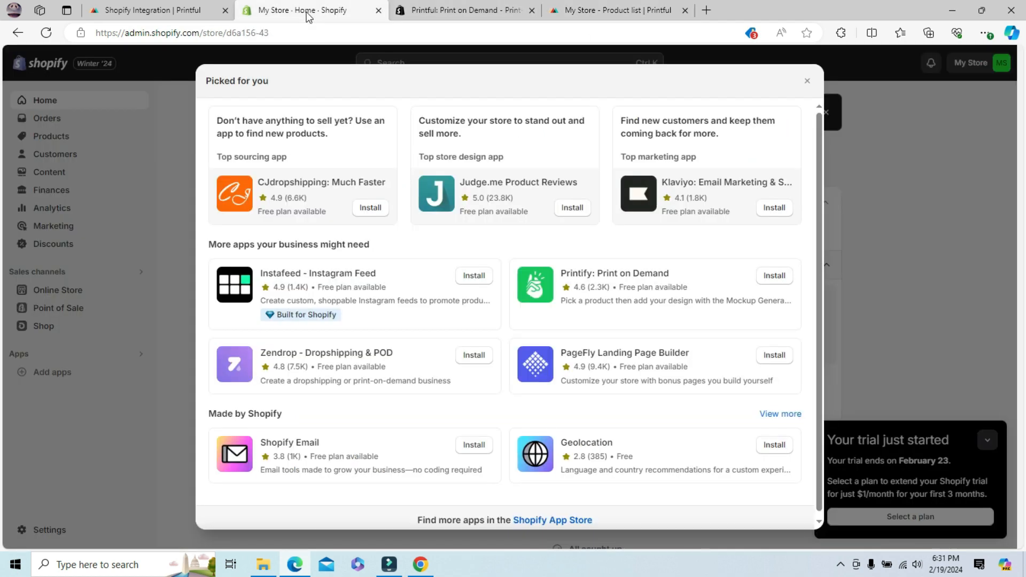
left_click(133, 172)
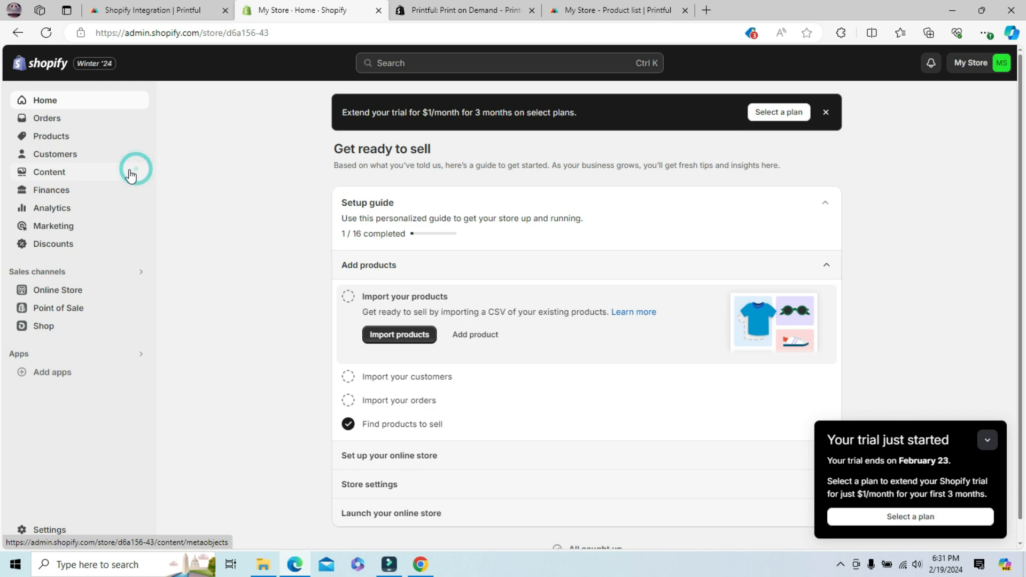
left_click(46, 33)
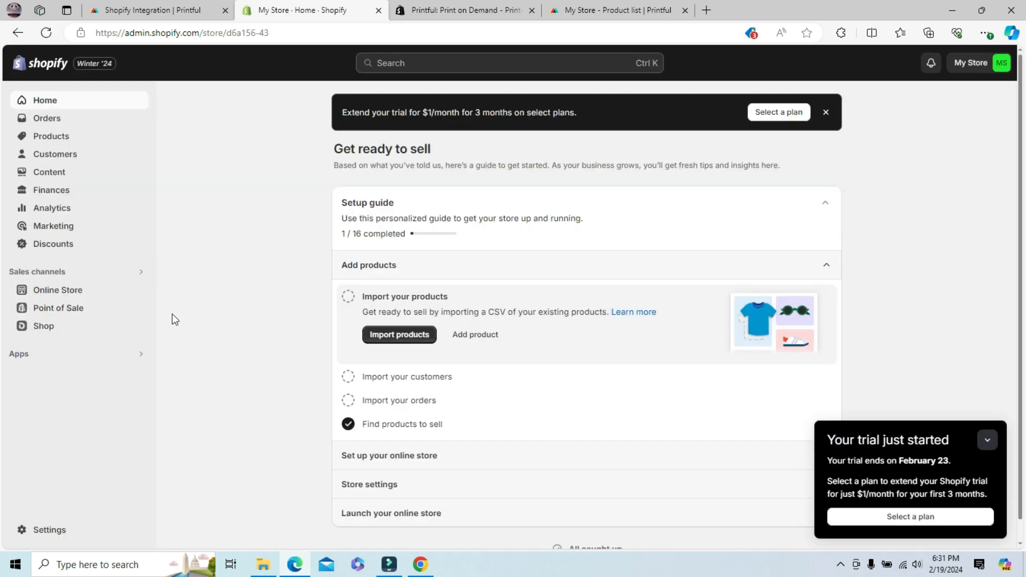
left_click(28, 355)
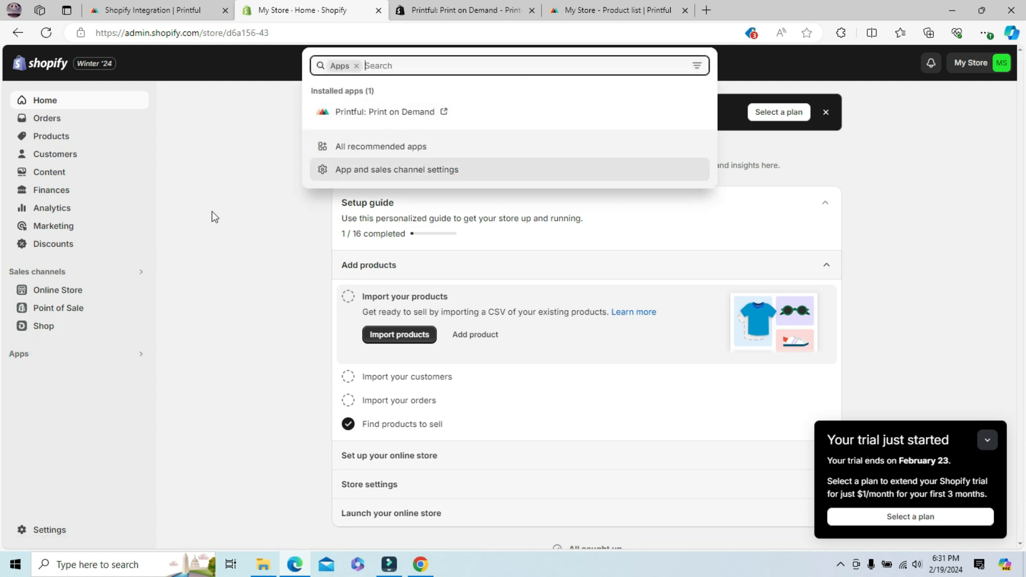
left_click(376, 116)
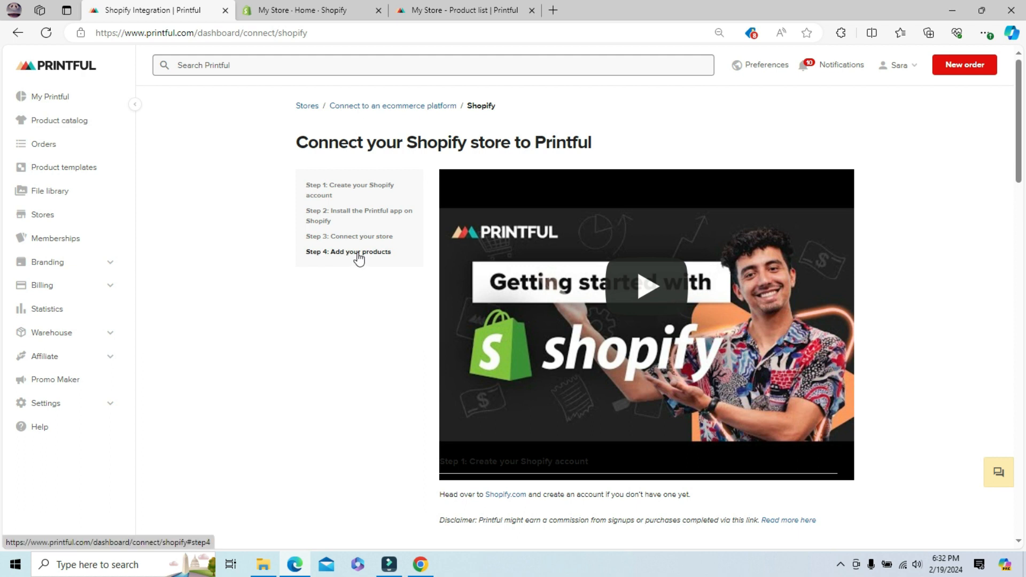
Close the Shopify integration guide page and open the connected My Store from Printful's list of stores.
left_click_drag(1019, 104, 1025, 27)
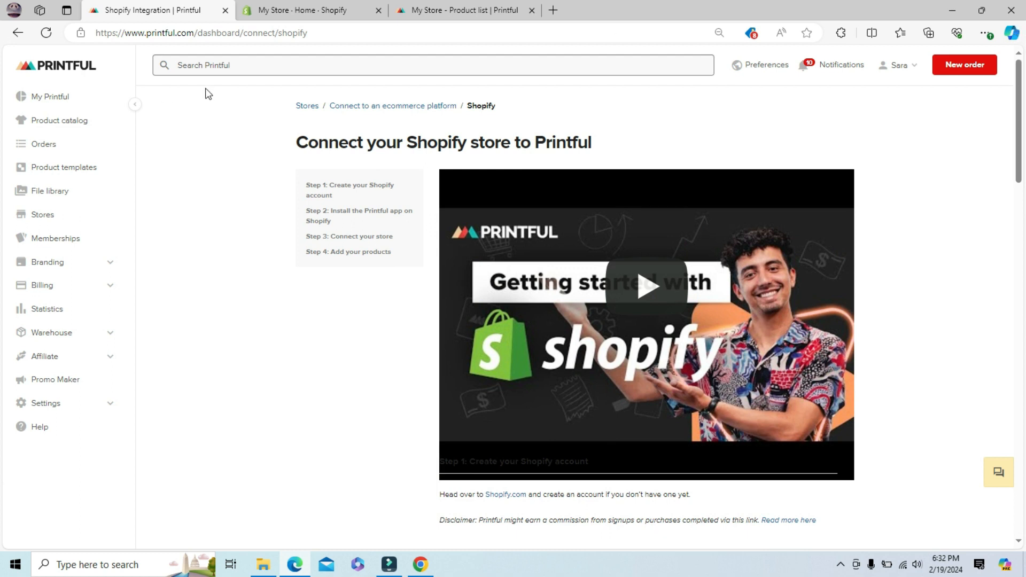
left_click(225, 11)
left_click(318, 15)
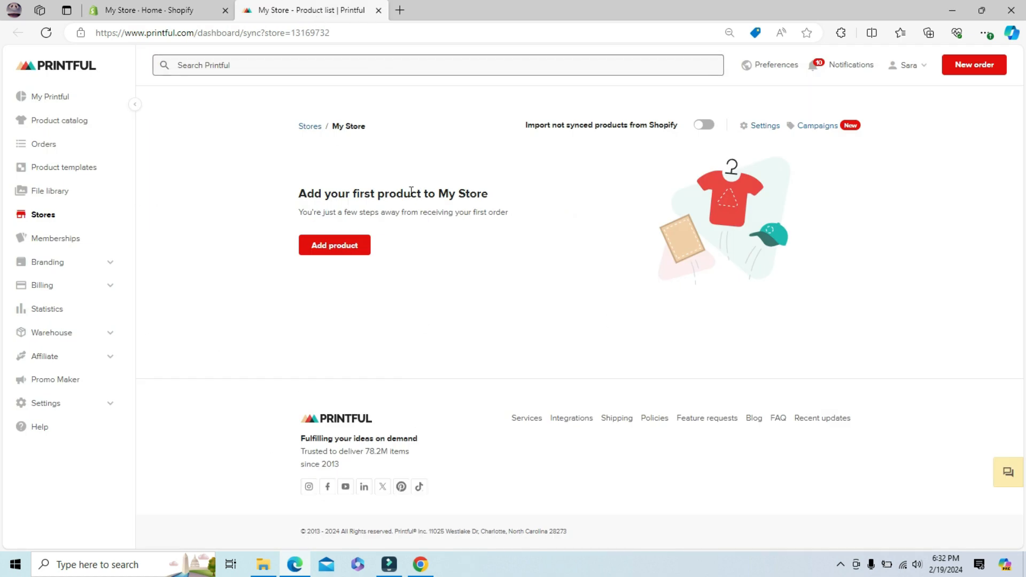
left_click(315, 129)
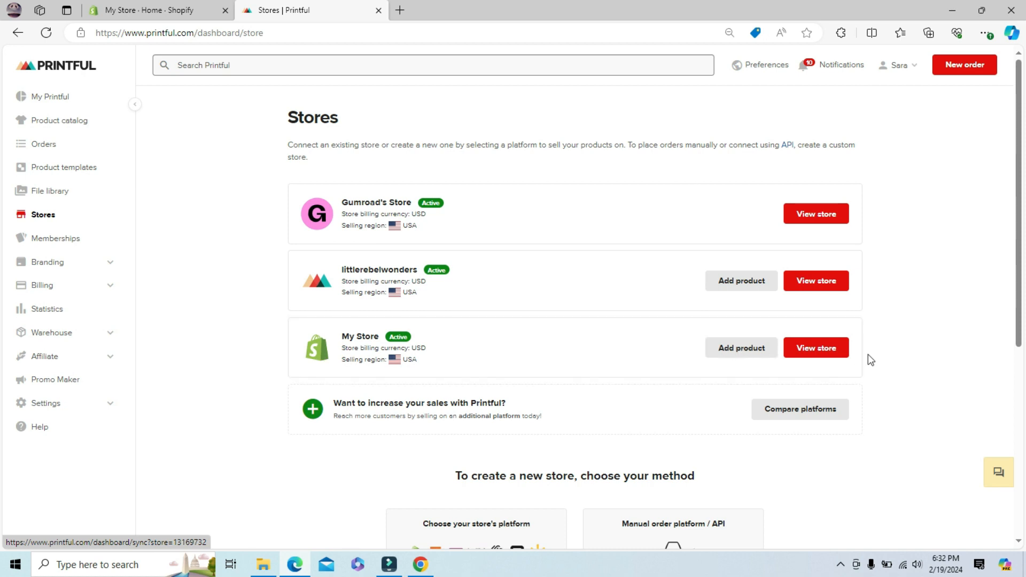
left_click(820, 352)
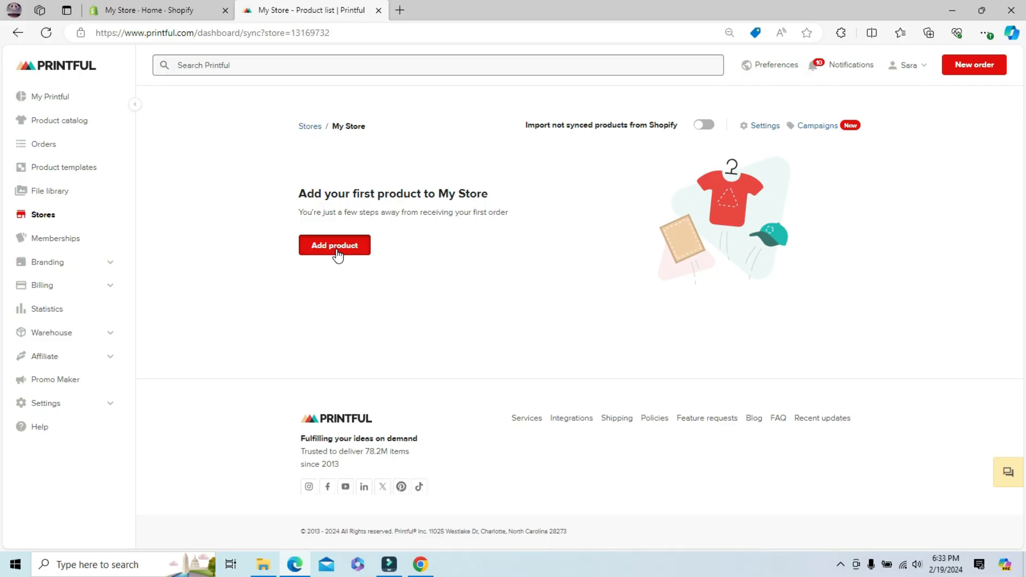
Start adding a product to My Store and browse the new products in the catalog.
left_click(334, 248)
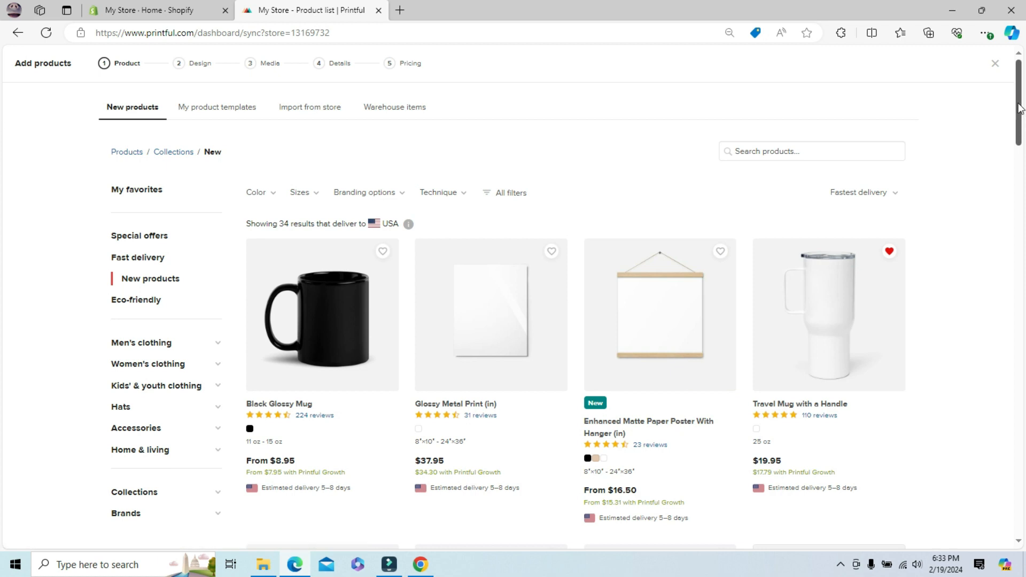
left_click_drag(1019, 109, 1019, 157)
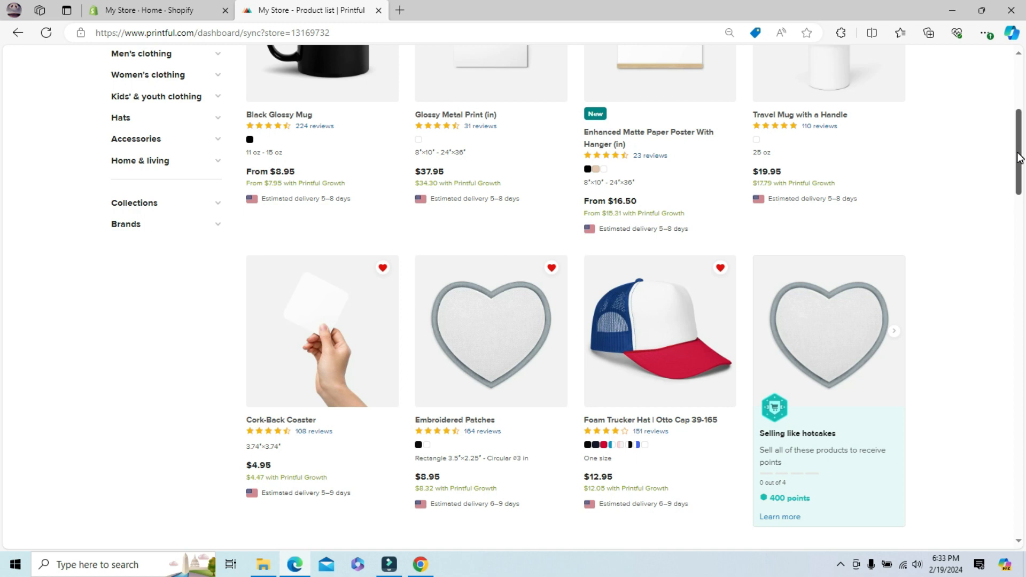
left_click_drag(1019, 157, 1020, 221)
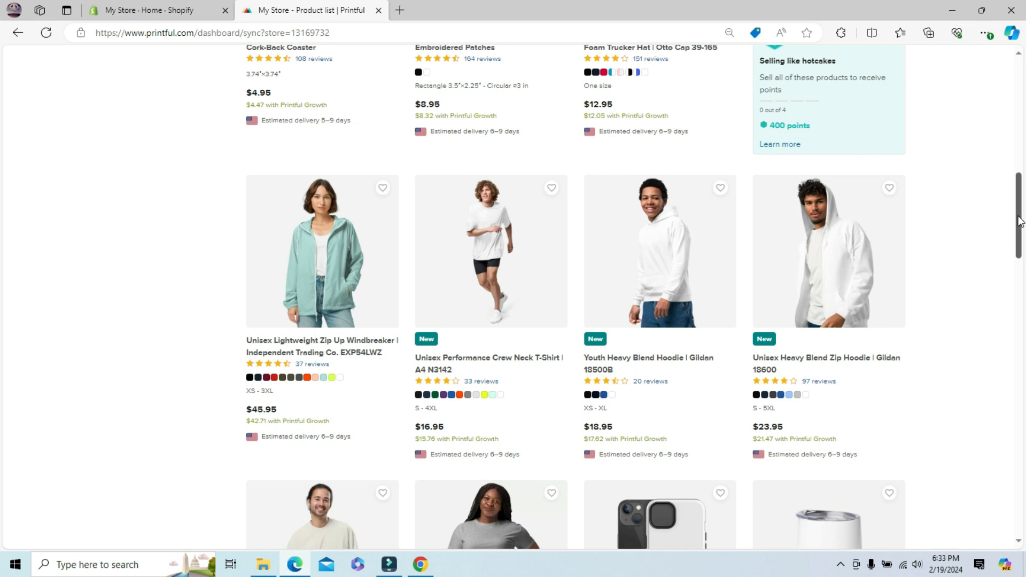
left_click_drag(1020, 221, 1020, 262)
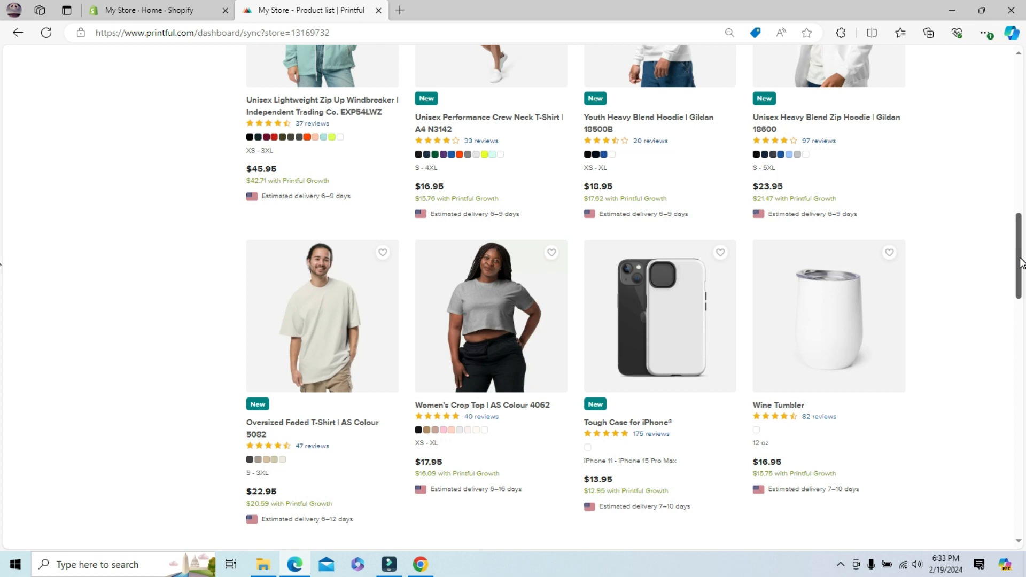
left_click_drag(1022, 262, 1025, 295)
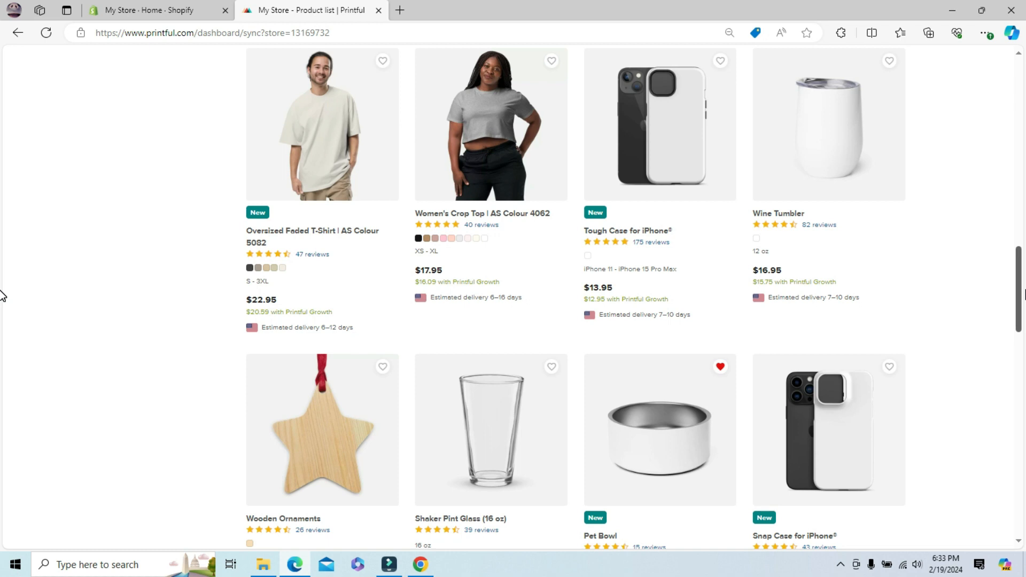
left_click_drag(1024, 296, 1024, 249)
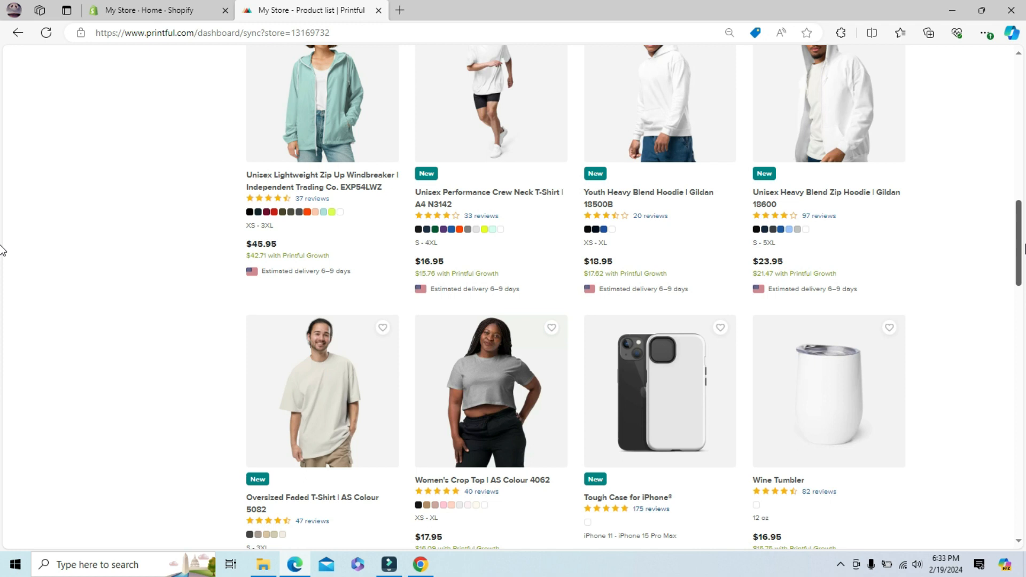
left_click_drag(1025, 249, 1024, 112)
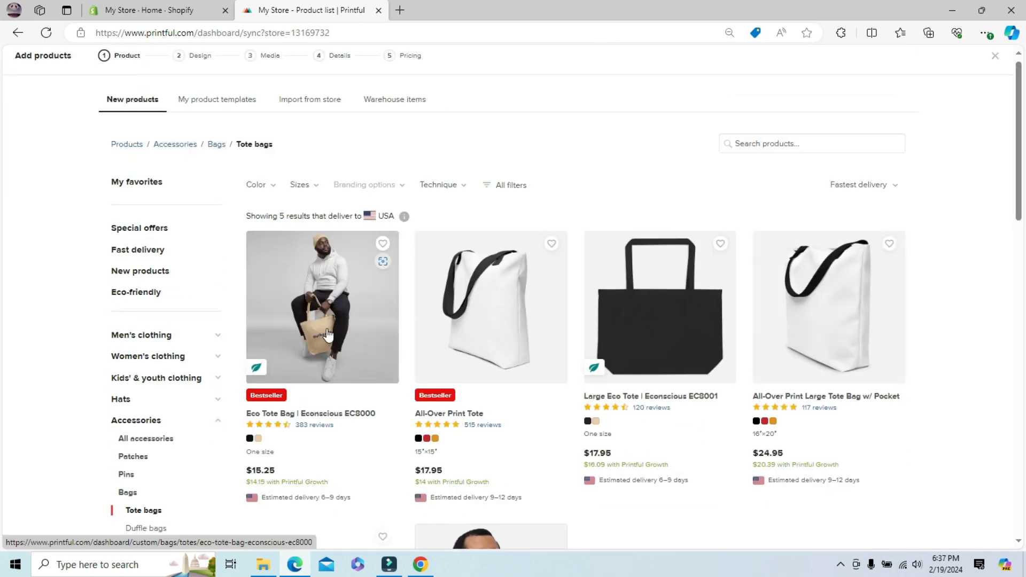
Choose the Eco Tote Bag | Econscious EC8000 and add the Oyster color alongside black.
left_click(328, 334)
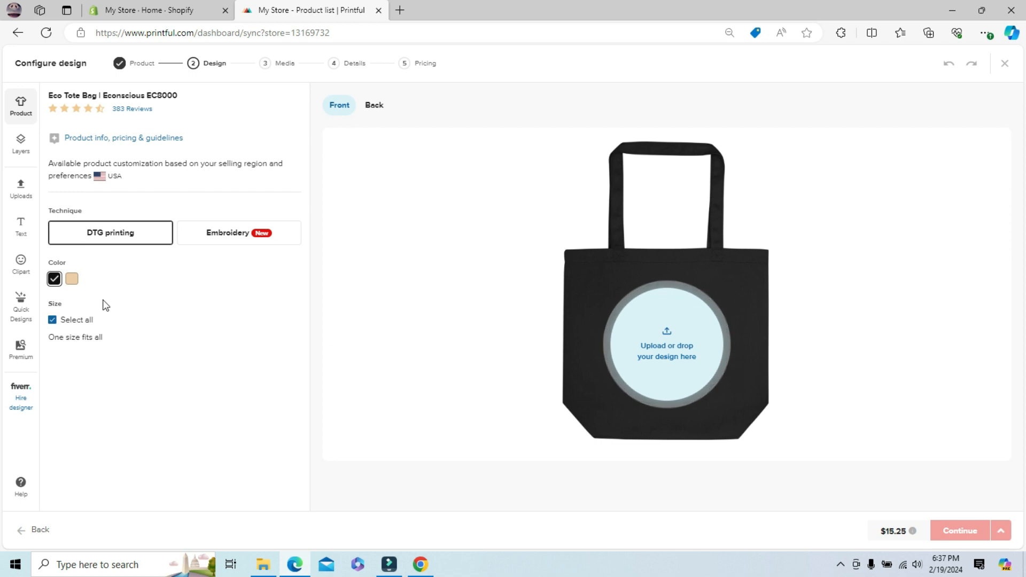
left_click(70, 284)
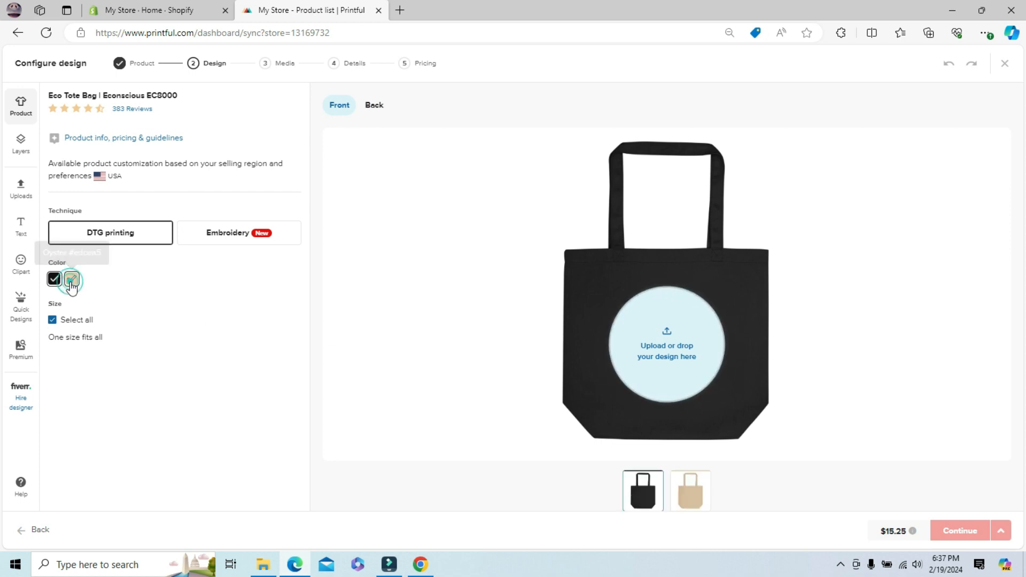
Place the black-Lake-littlerebelwonders.png design from the file library on the front of the tote bag.
left_click(655, 341)
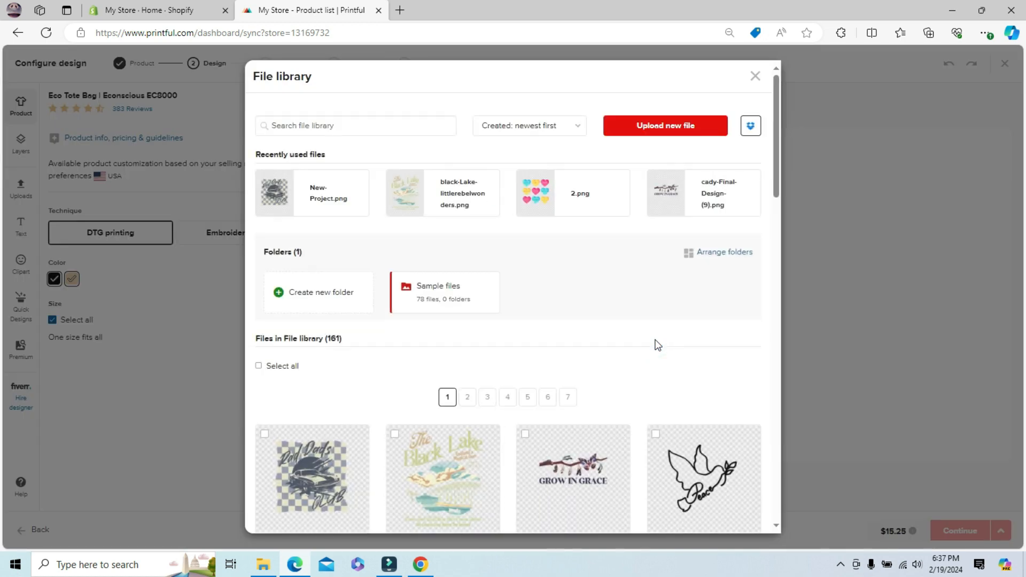
mouse_move(448, 478)
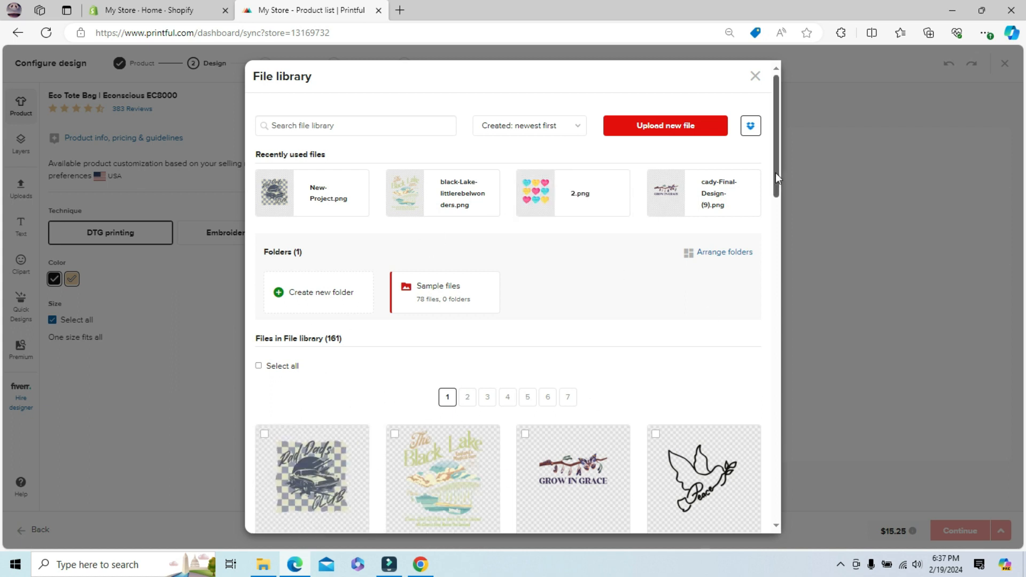
left_click(665, 126)
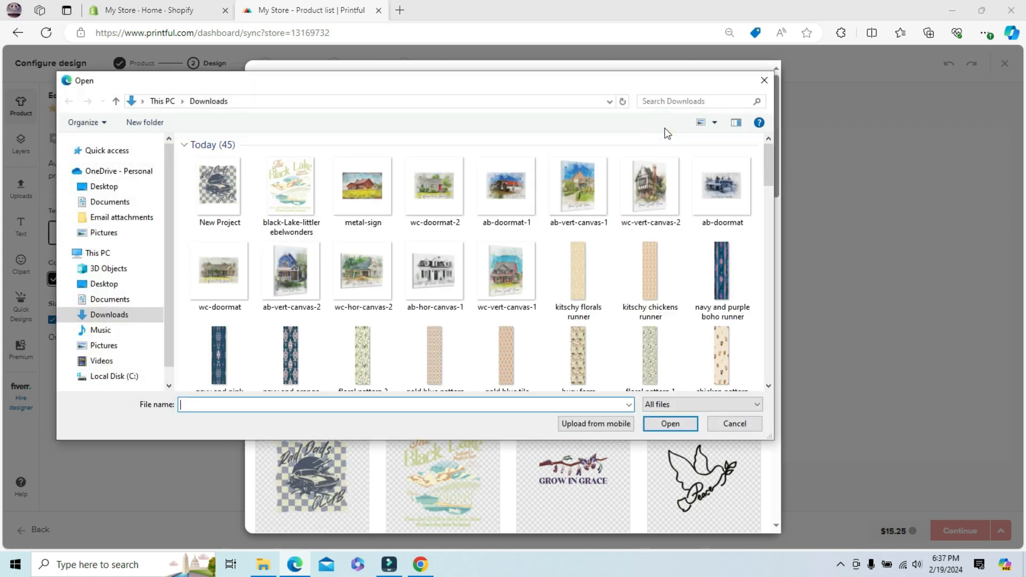
left_click(764, 80)
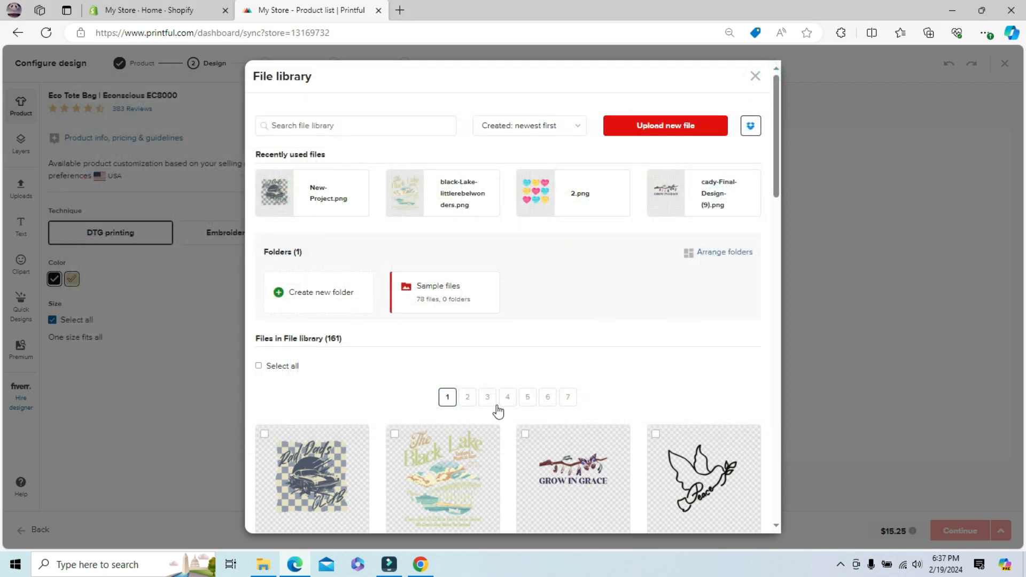
left_click(443, 479)
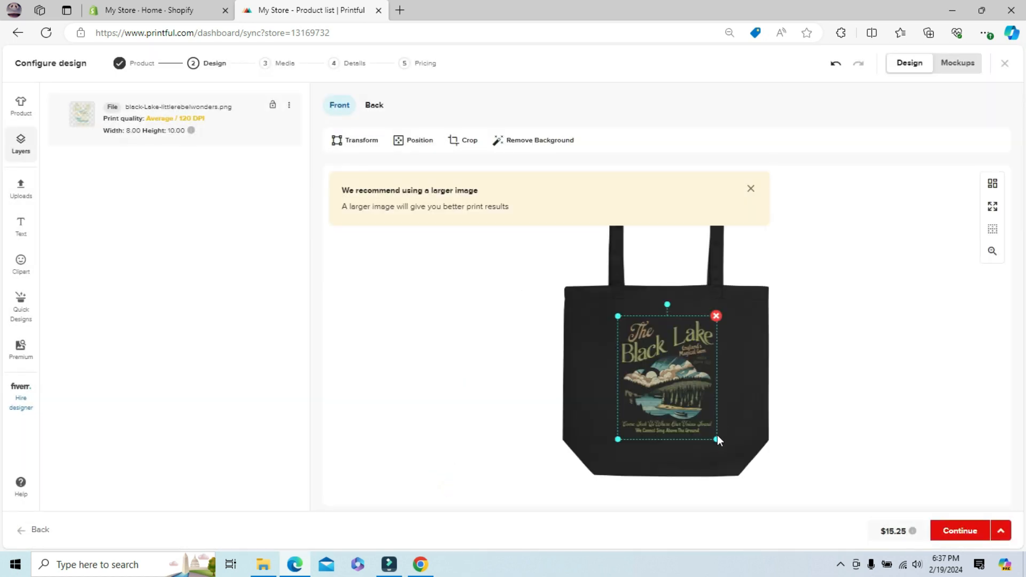
Resize the front design to about 7.27 wide by 9.09 high so its print quality is good.
left_click_drag(716, 439, 709, 434)
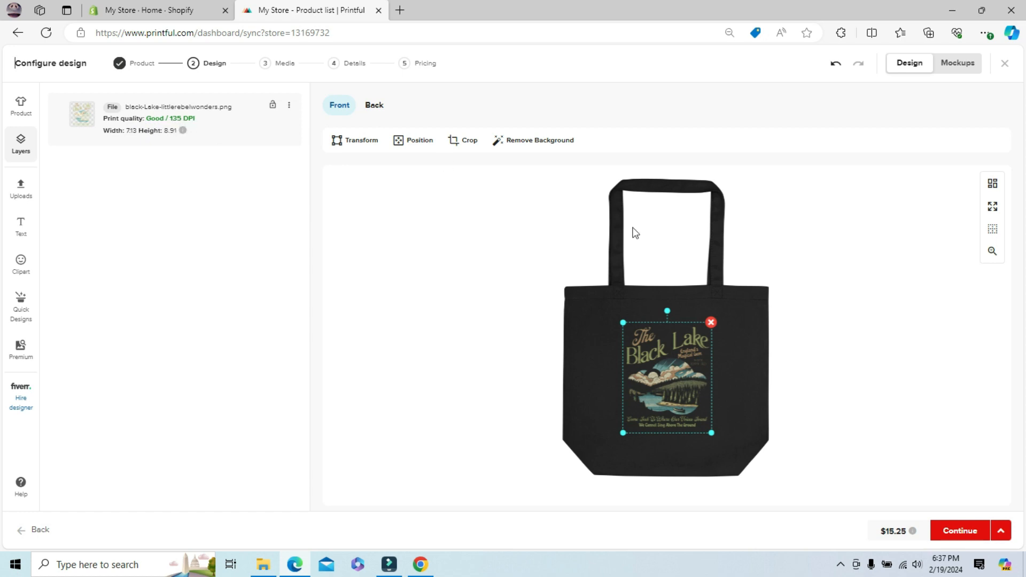
left_click_drag(711, 433, 721, 444)
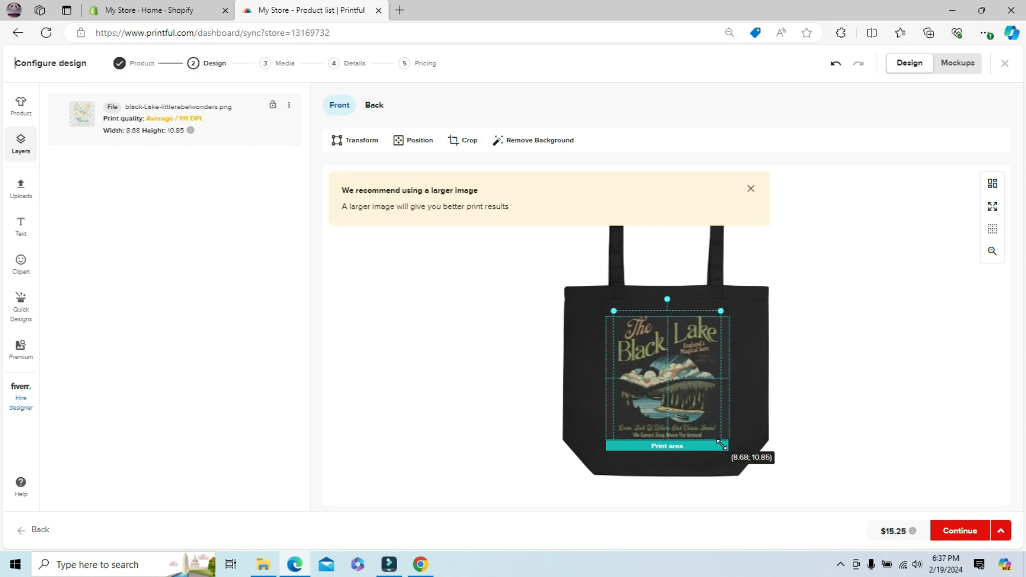
left_click_drag(722, 444, 638, 275)
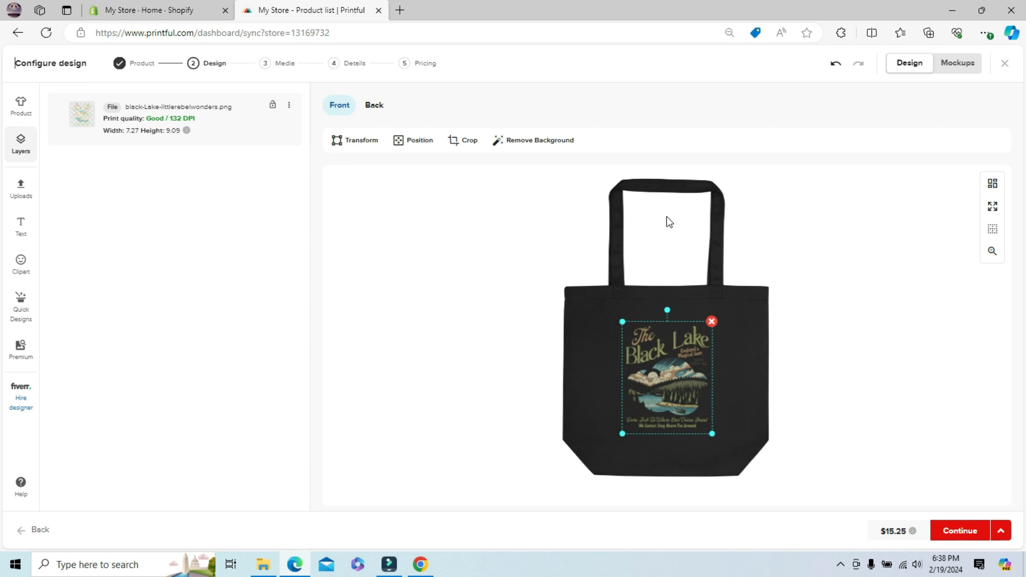
left_click(900, 214)
left_click(744, 363)
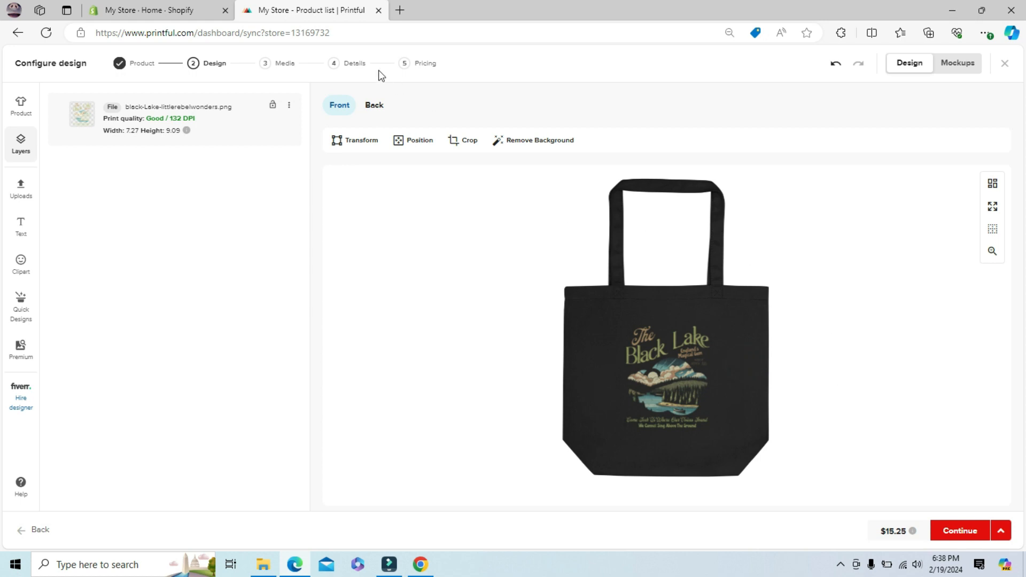
Place black-Lake-littlerebelwonders.png on the back of the tote bag and shrink it to about 7.50 by 9.37.
left_click(374, 106)
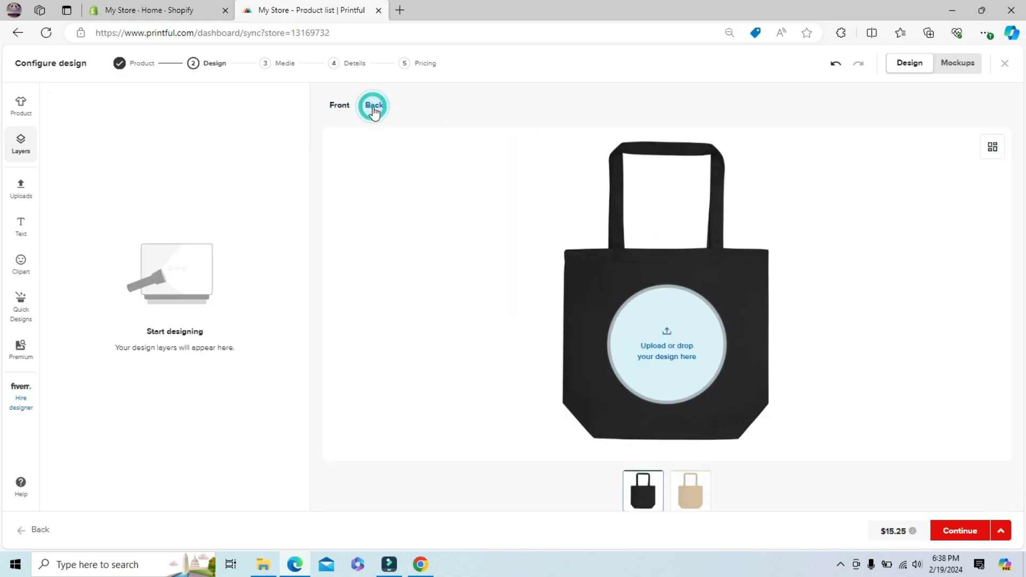
left_click(686, 343)
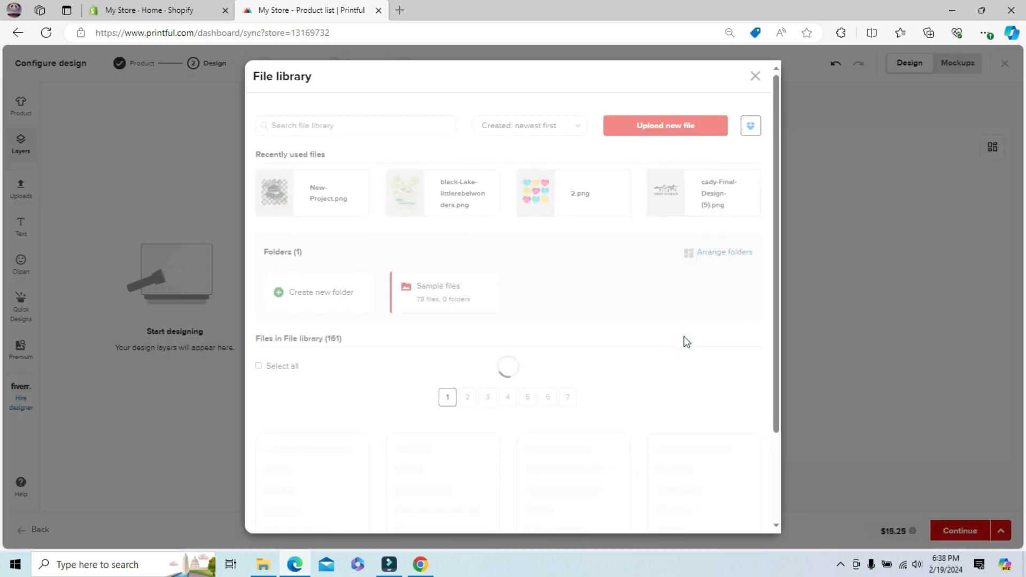
left_click(431, 483)
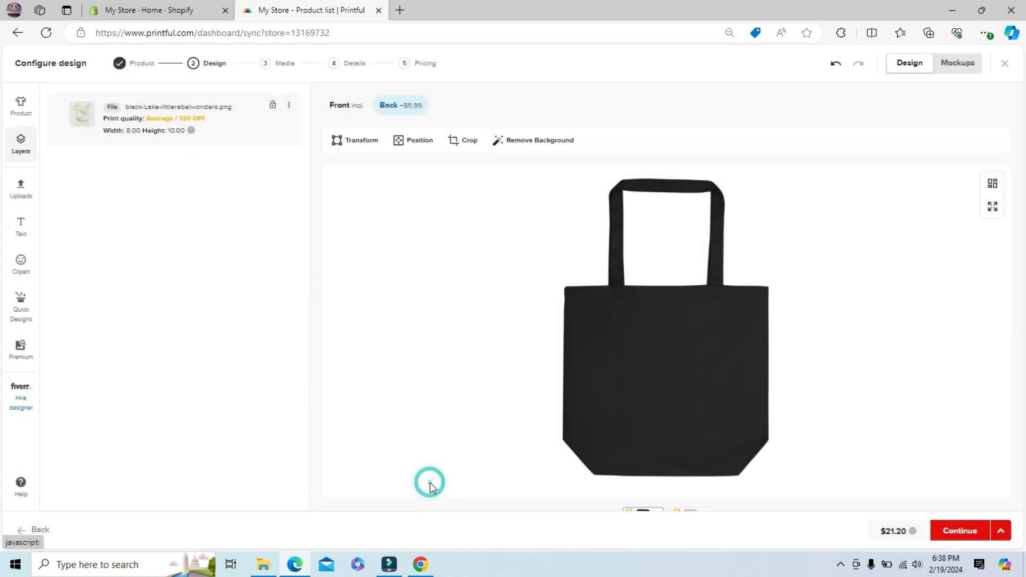
mouse_move(714, 438)
left_mouse_down()
mouse_move(703, 425)
mouse_move(714, 436)
left_mouse_up()
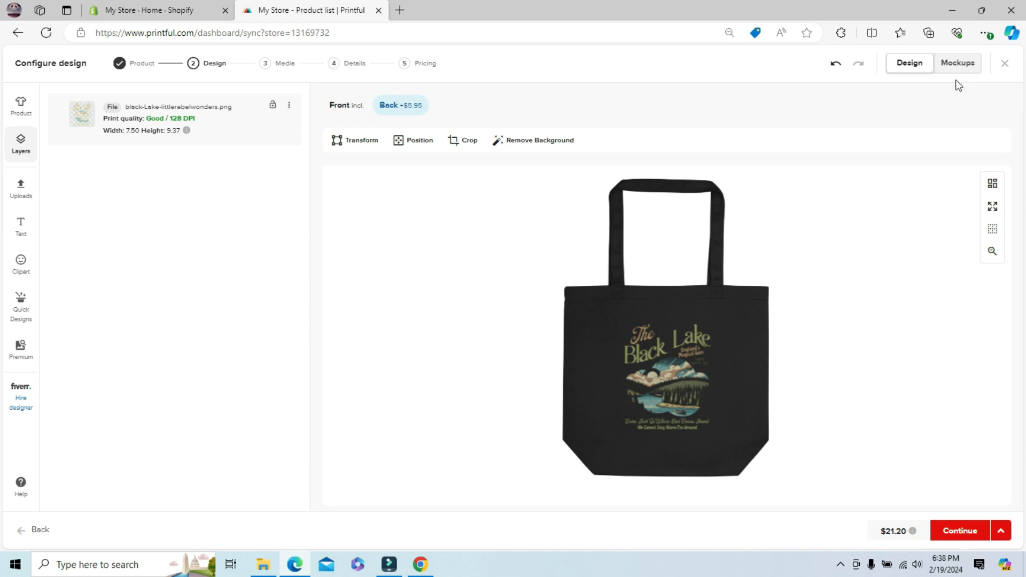
left_click(660, 499)
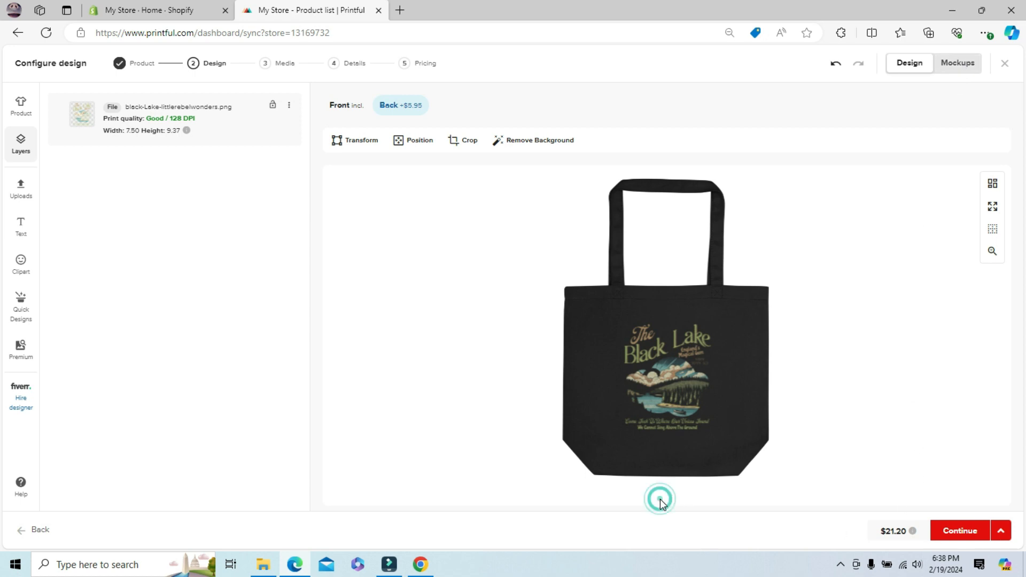
View the design's mockups and choose basic mockups for the product's media.
left_click(958, 70)
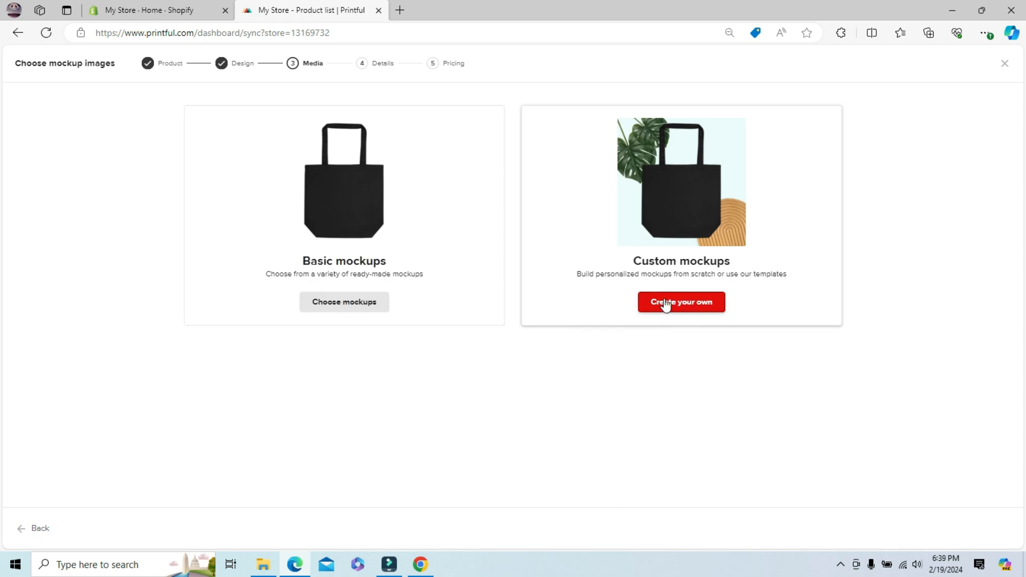
left_click(347, 308)
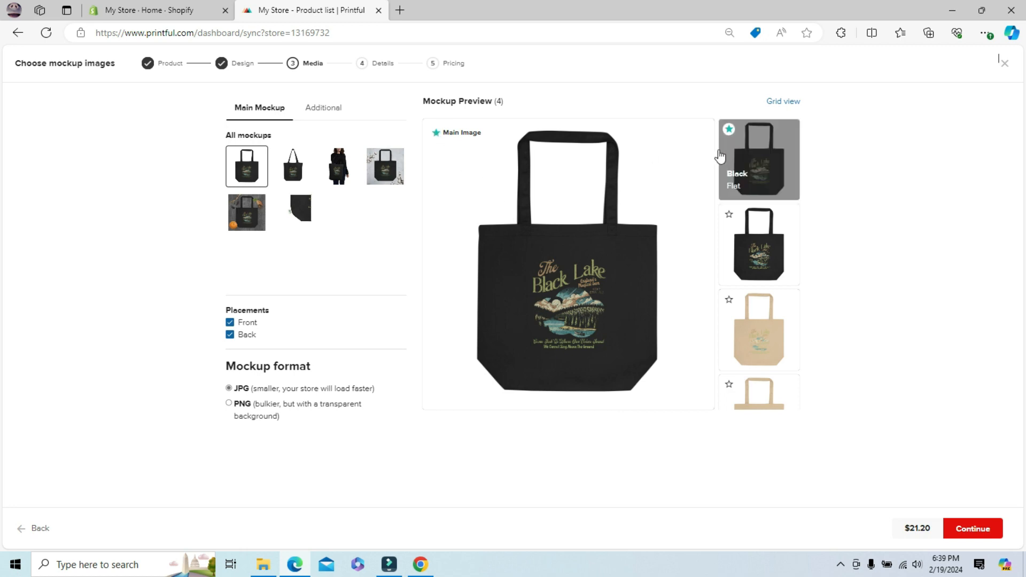
Try the black and Oyster flat mockups in turn as the main product image.
left_click(729, 214)
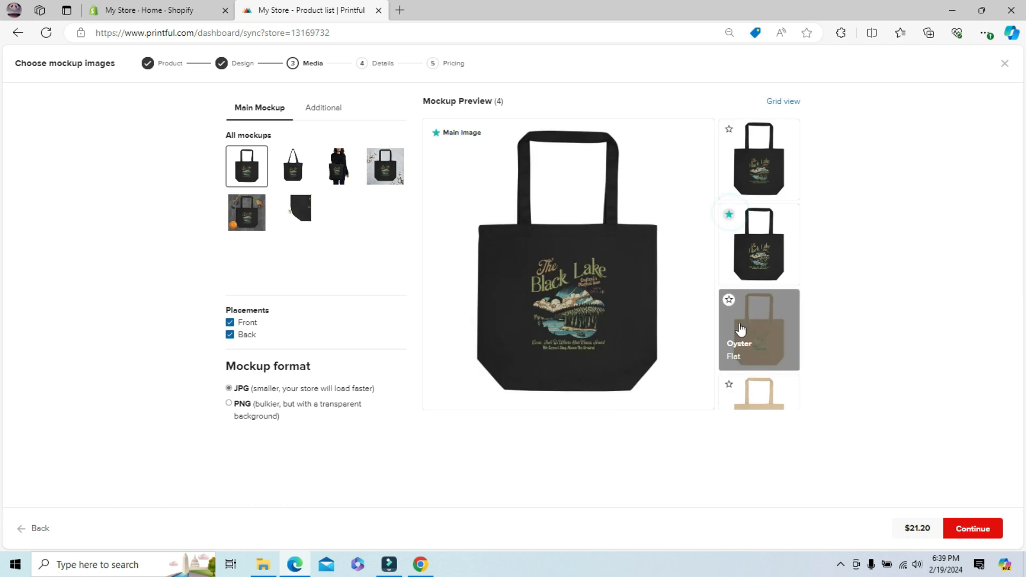
left_click(729, 299)
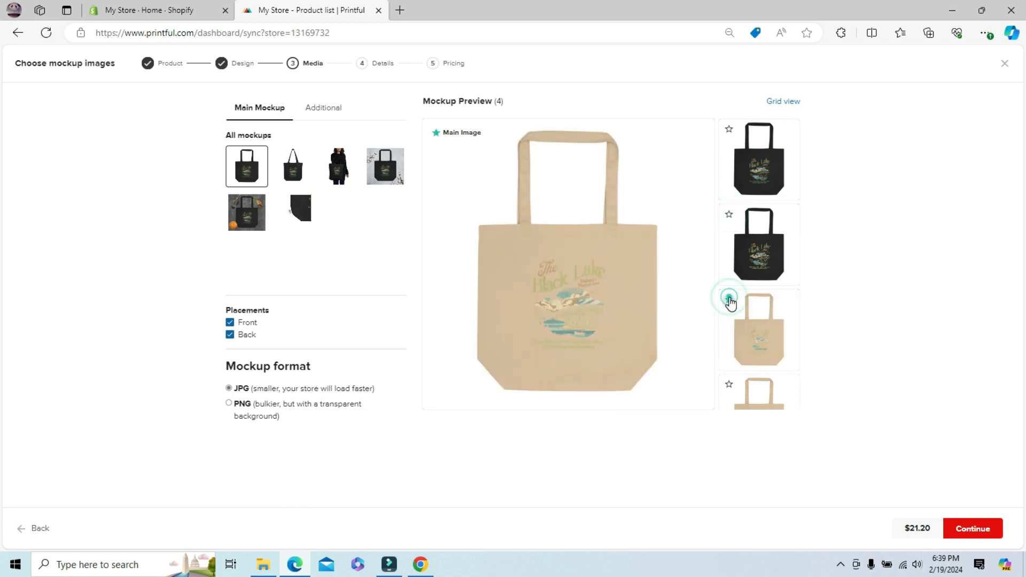
left_click(728, 385)
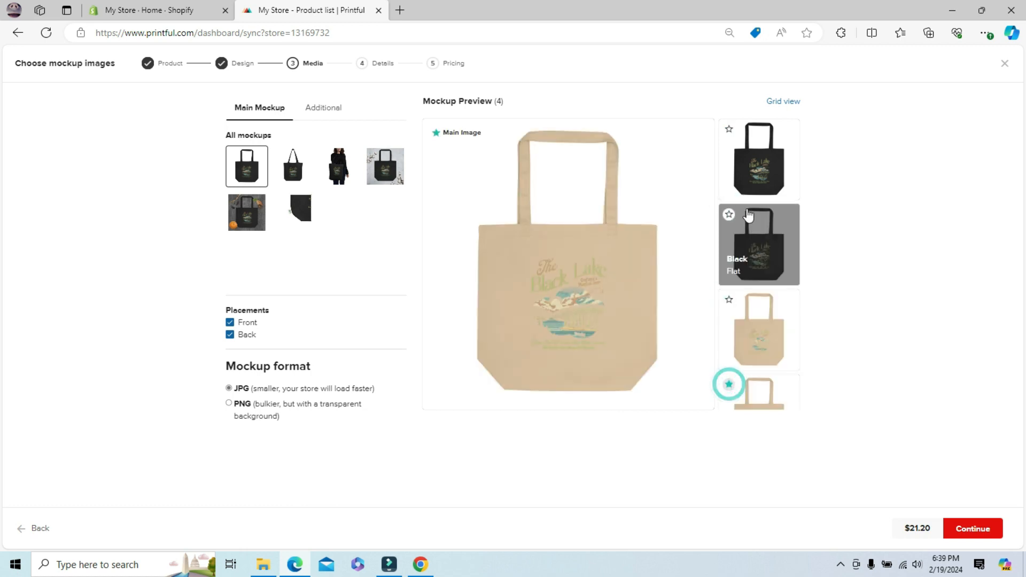
left_click(729, 216)
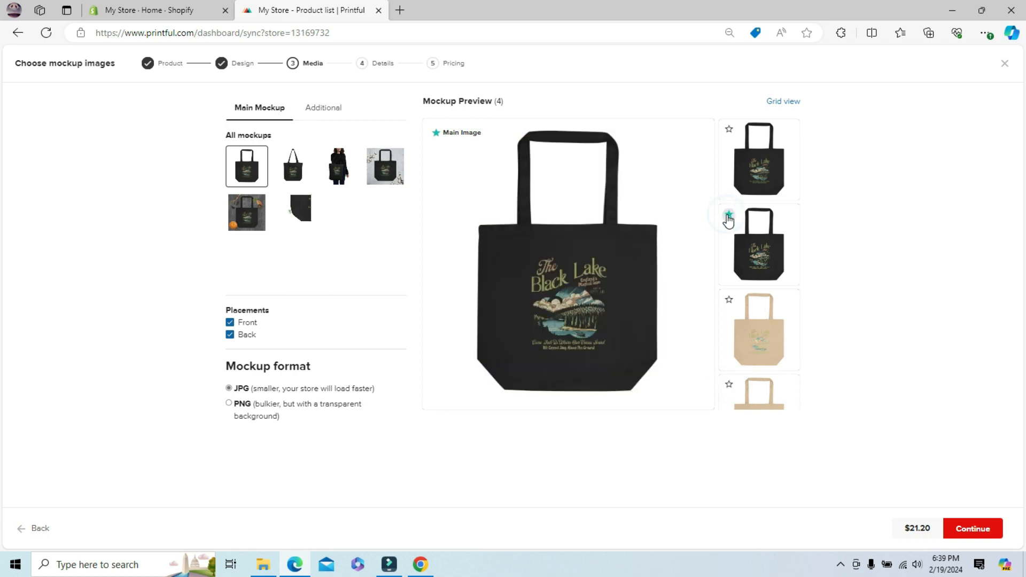
Use the model-carried bag as main mockup and add the black hanging, Oyster hanging, Oyster detail and black flat images as additional mockups.
left_click(337, 169)
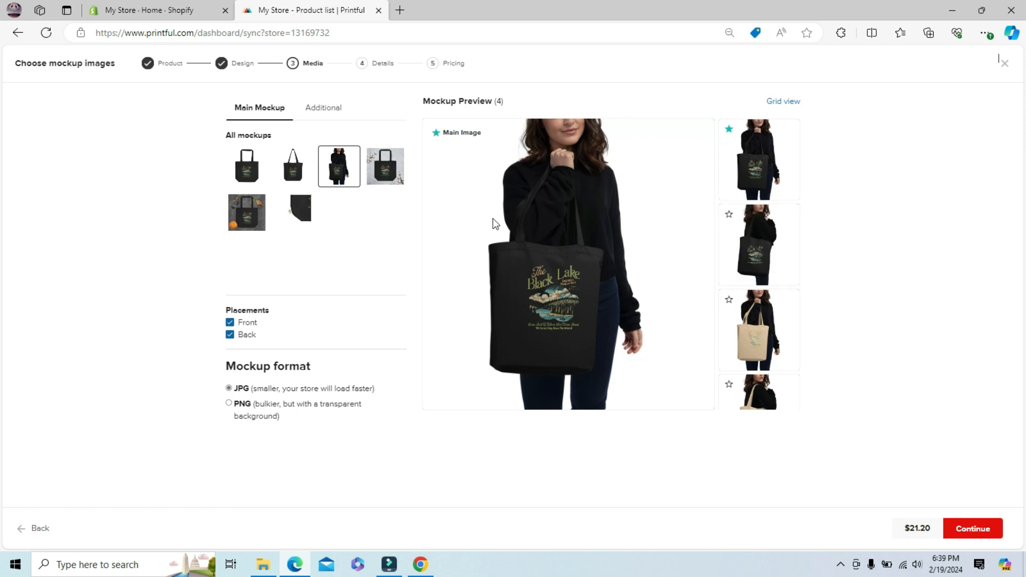
left_click(322, 111)
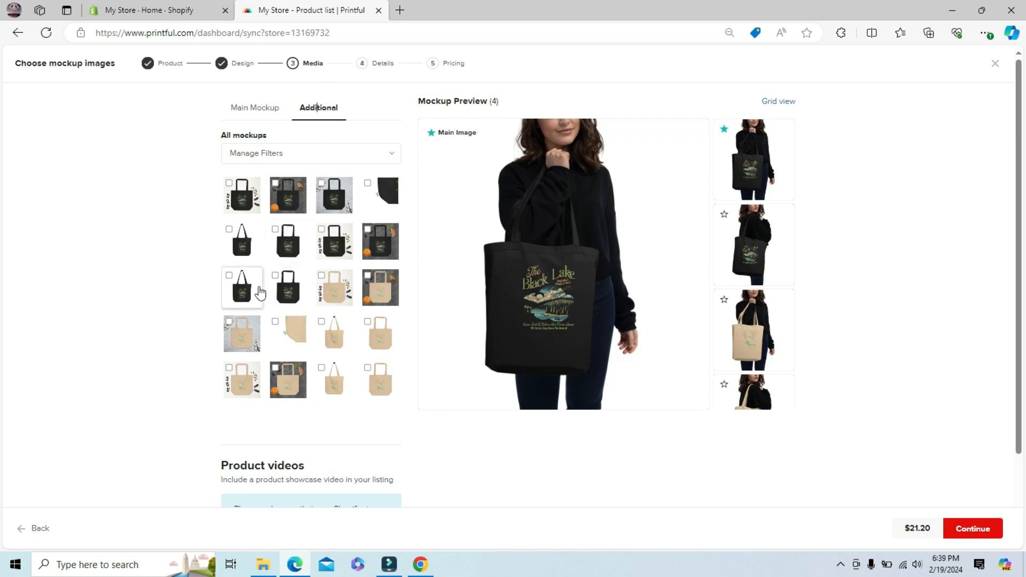
left_click(229, 275)
left_click(321, 321)
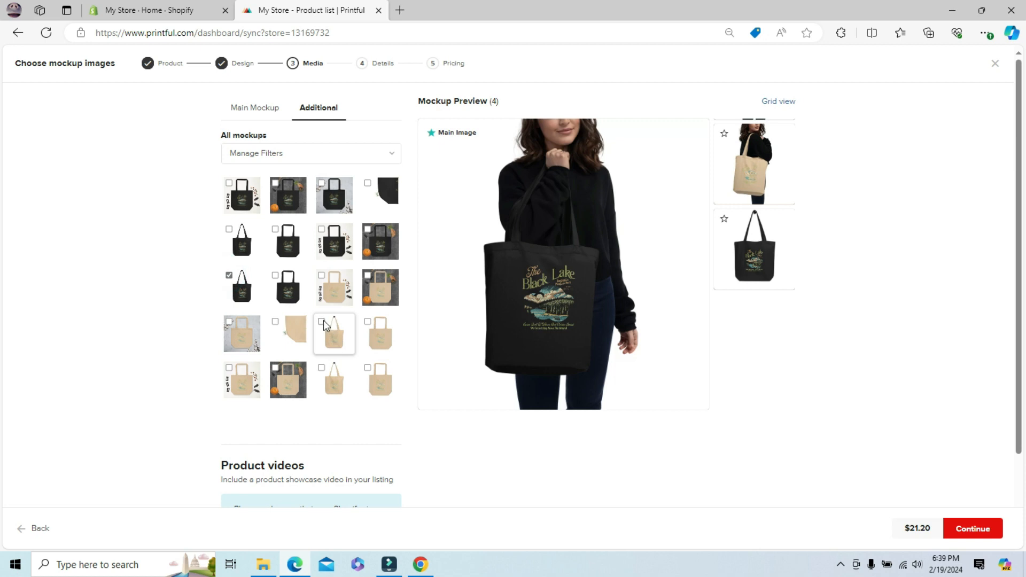
left_click(275, 322)
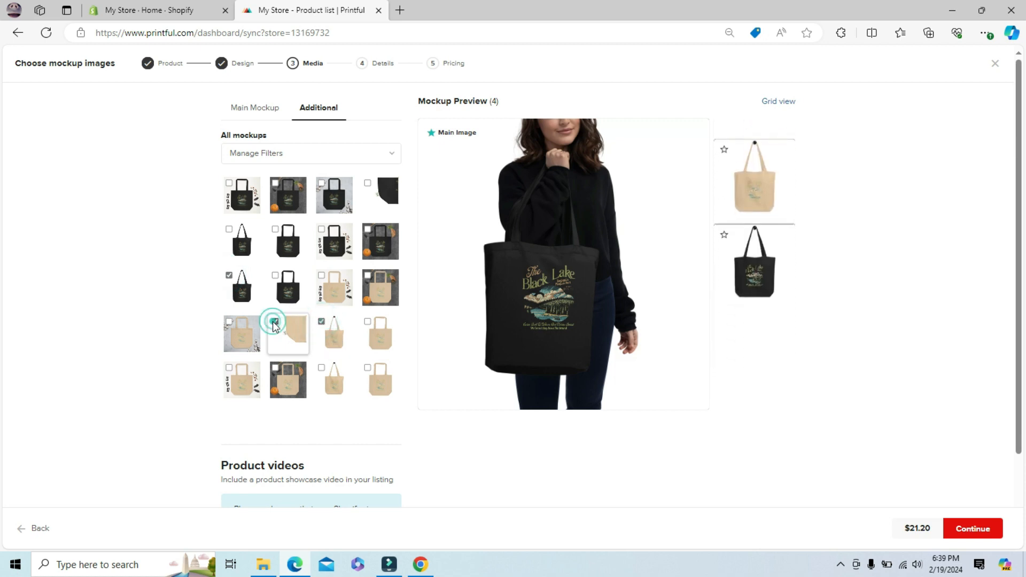
left_click(274, 229)
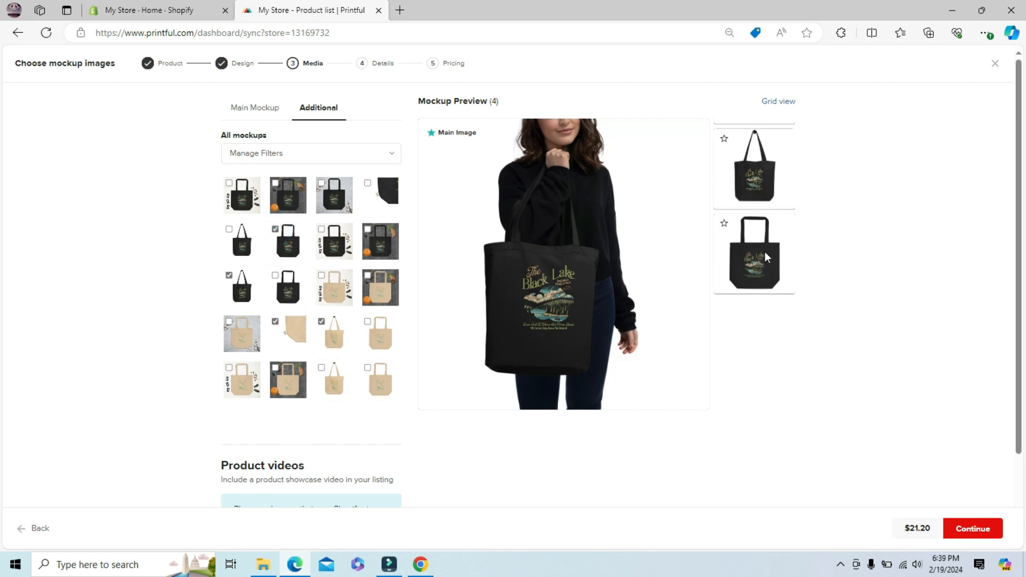
scroll(1018, 188, "down", 2)
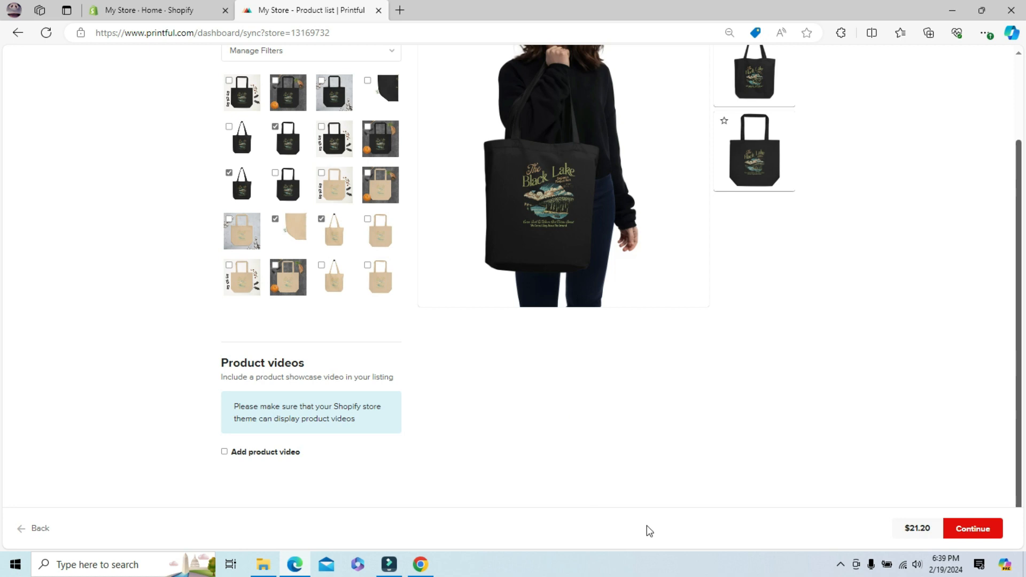
Accept the chosen mockups and go on to the tote bag's details, selecting its product title.
left_click(972, 539)
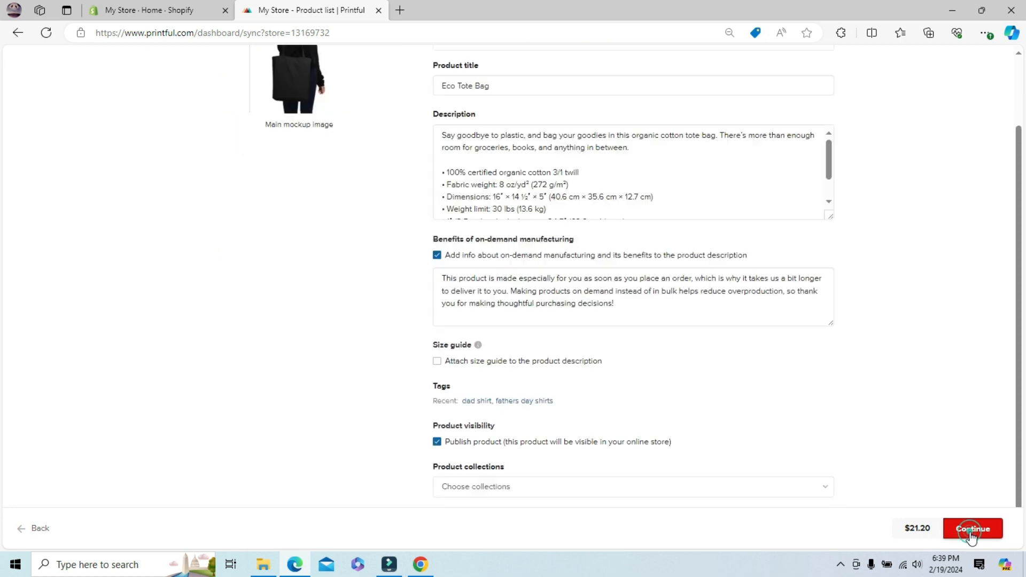
left_click_drag(1019, 224, 1018, 75)
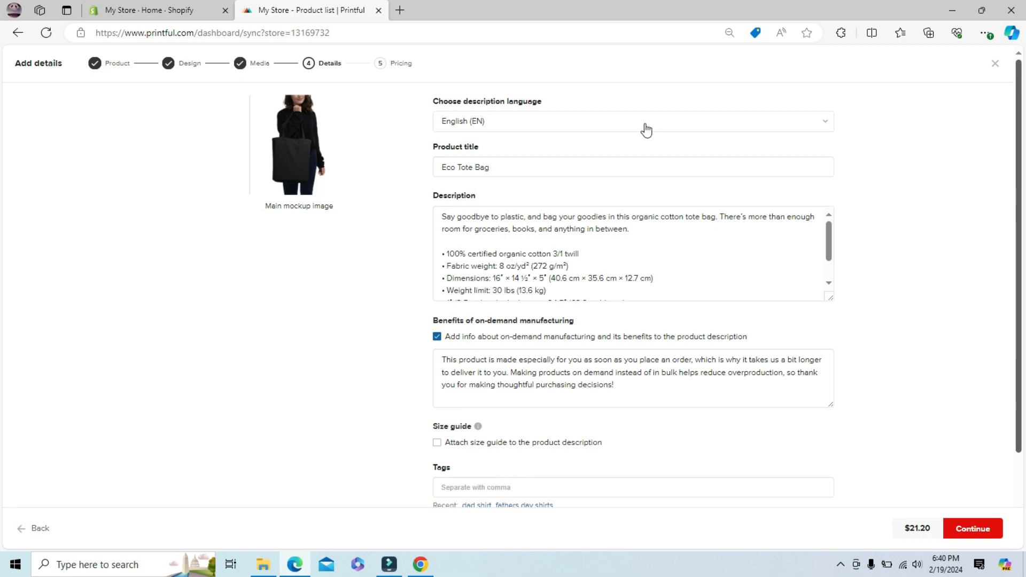
triple_click(500, 168)
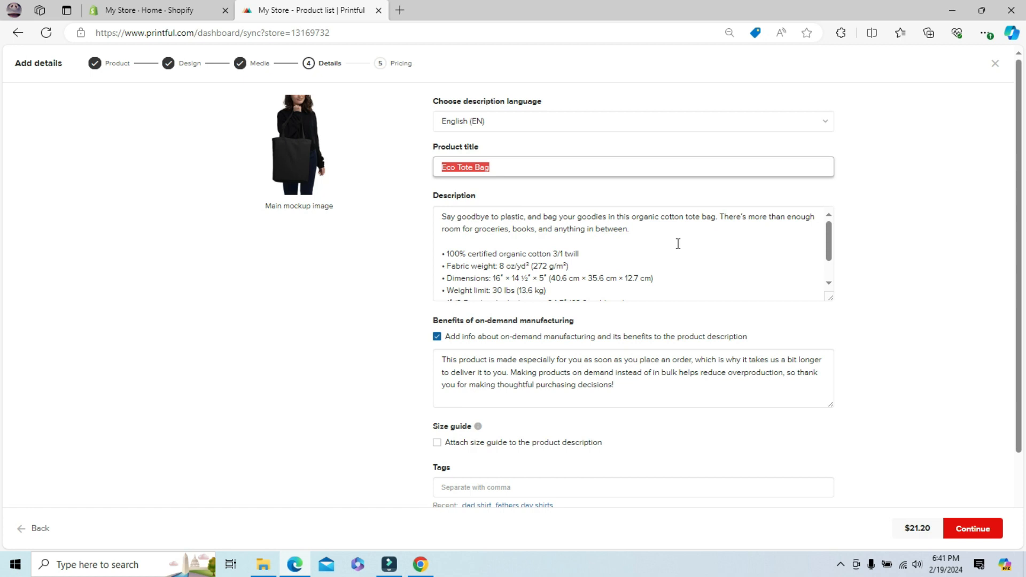
Delete the metric values from the fabric weight, dimensions and weight limit lines of the product description.
left_click_drag(827, 235, 829, 257)
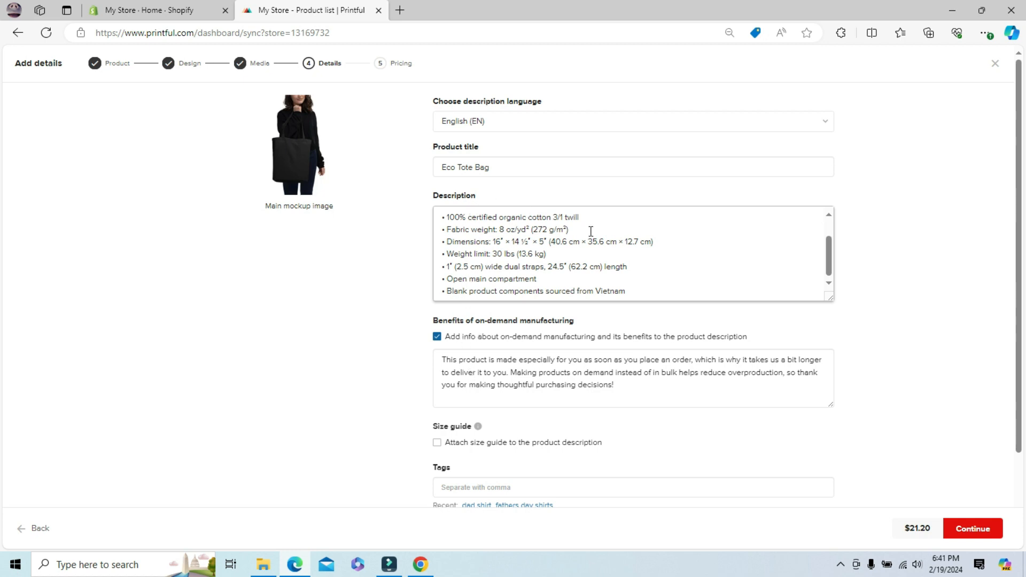
left_click_drag(578, 230, 532, 232)
key("BackSpace")
left_click(663, 242)
left_click_drag(663, 242, 517, 257)
key("BackSpace")
key("BackSpace")
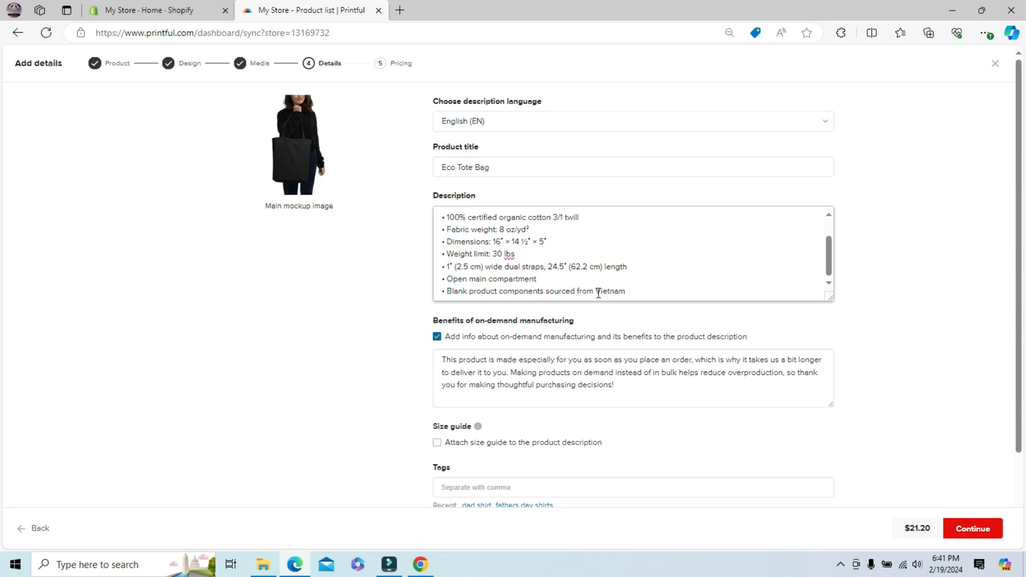
Delete the description line "Blank product components sourced from Vietnam".
left_click(633, 292)
left_click_drag(633, 292, 438, 294)
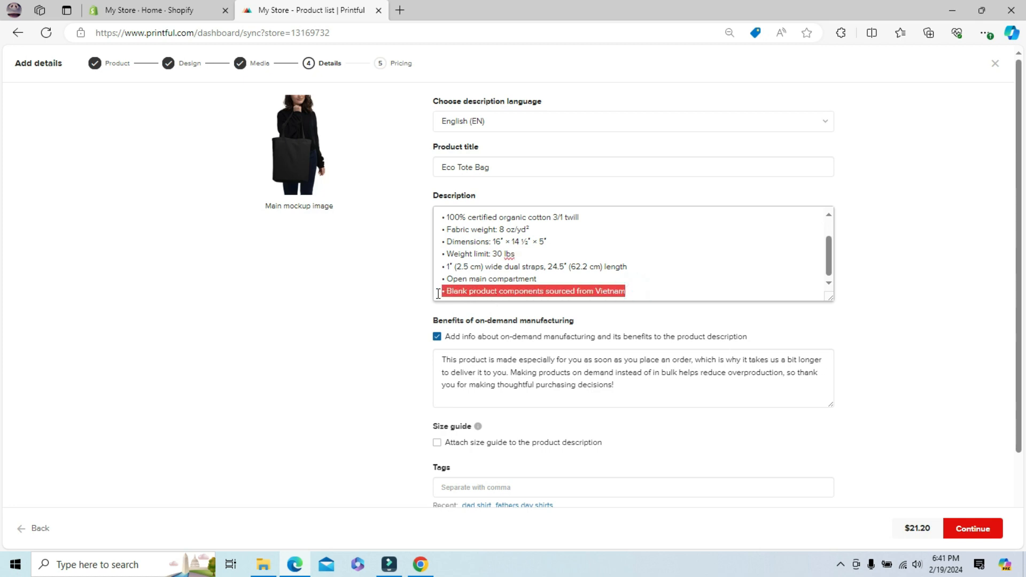
key("BackSpace")
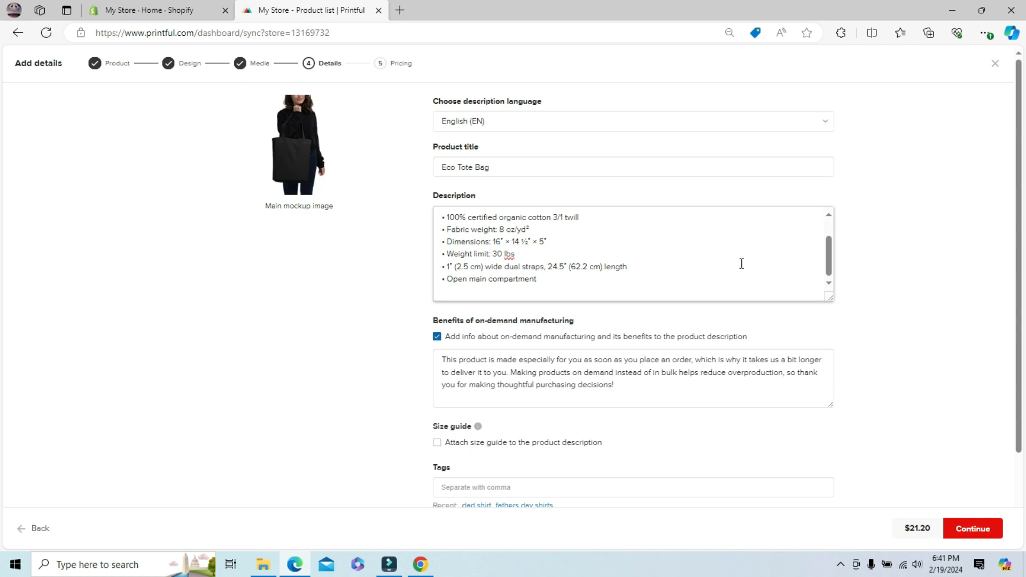
Shorten the on-demand manufacturing note so that it ends after "to deliver it to you.".
left_click_drag(1018, 179, 1017, 281)
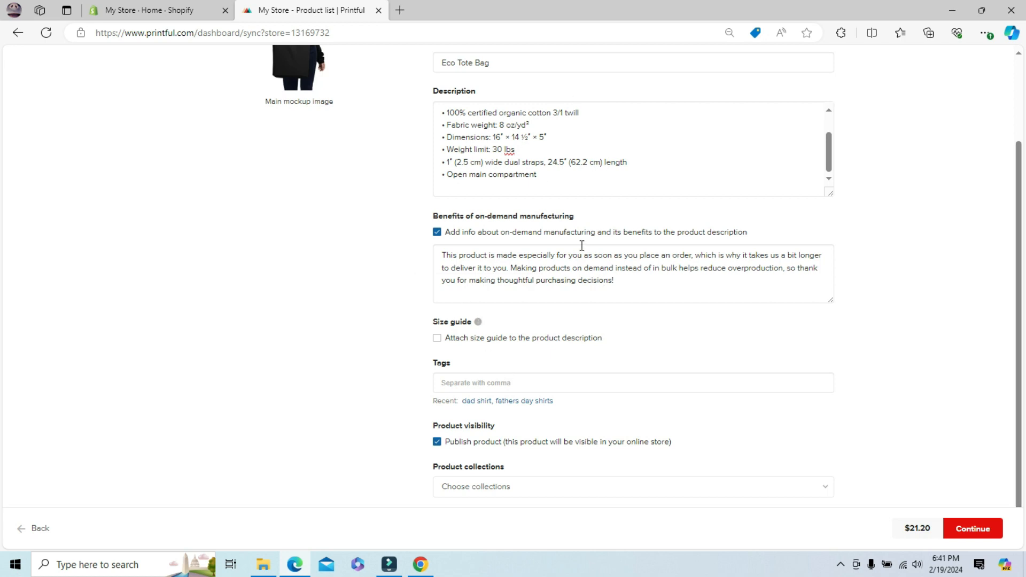
left_click_drag(628, 278, 526, 272)
key("BackSpace")
key("BackSpace")
key("BackSpace")
key("BackSpace")
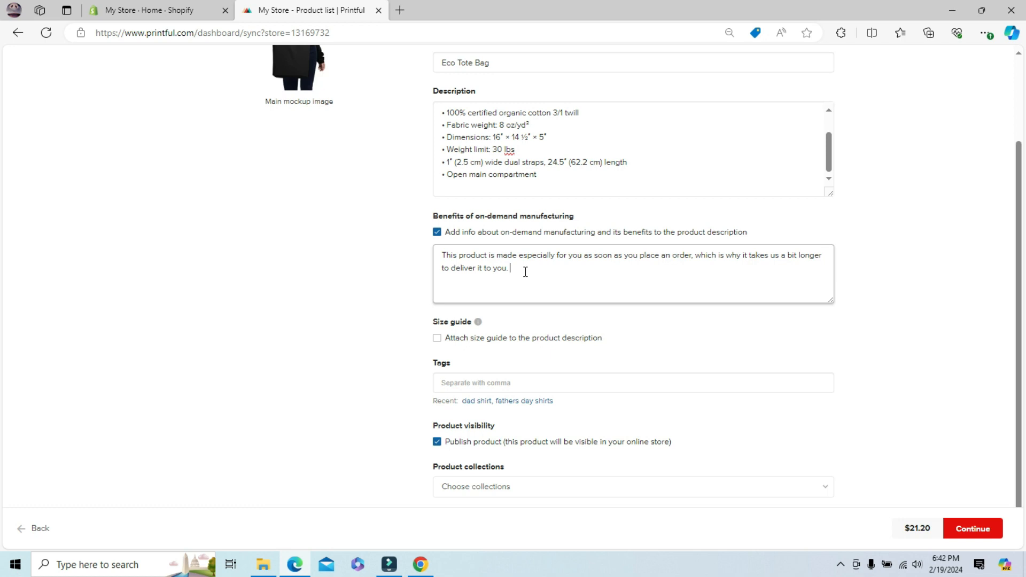
Attach the size guide to the product description in both Metric and Imperial measurements.
left_click(437, 338)
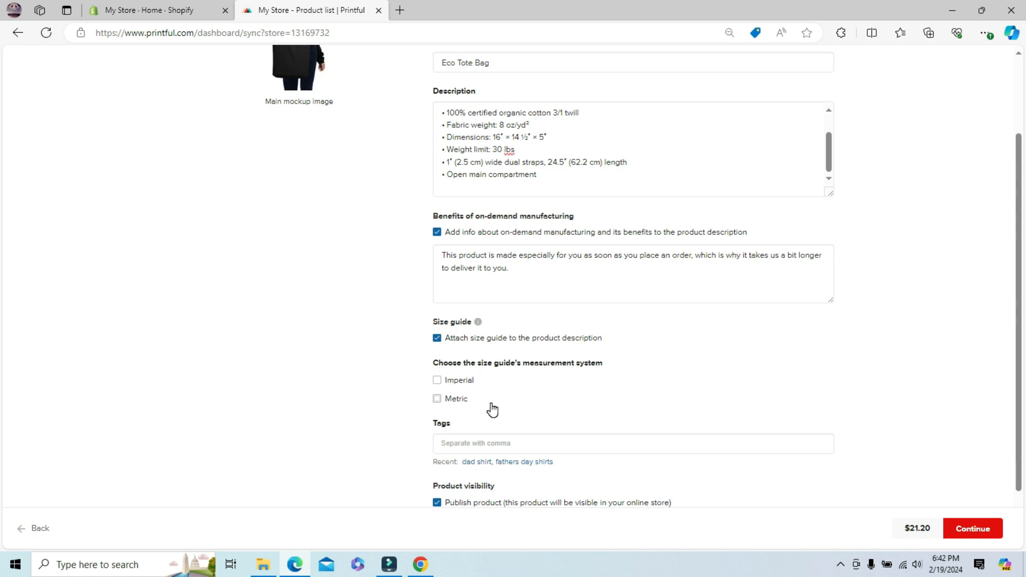
left_click(437, 399)
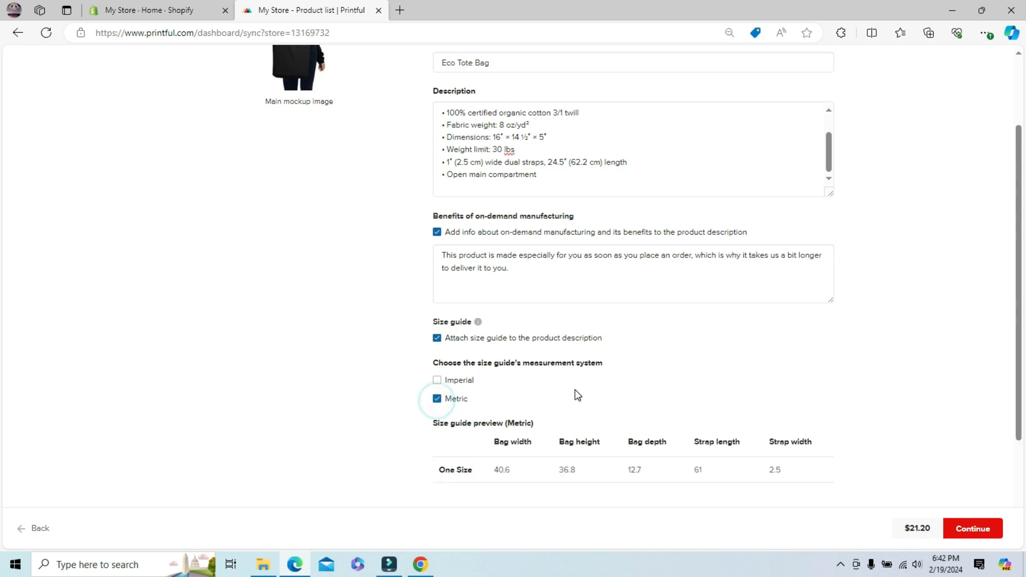
left_click_drag(1017, 243, 1021, 394)
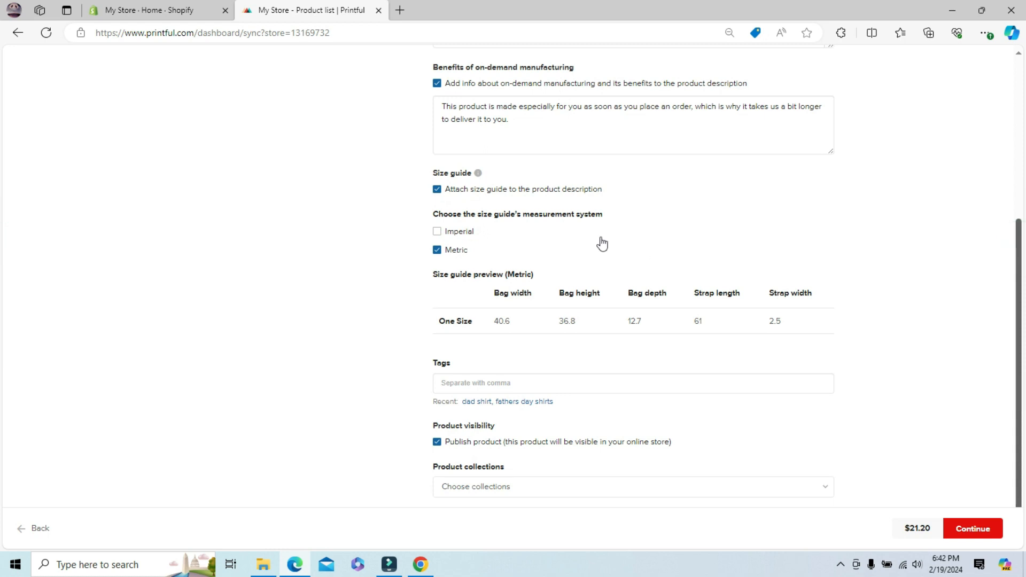
left_click(436, 231)
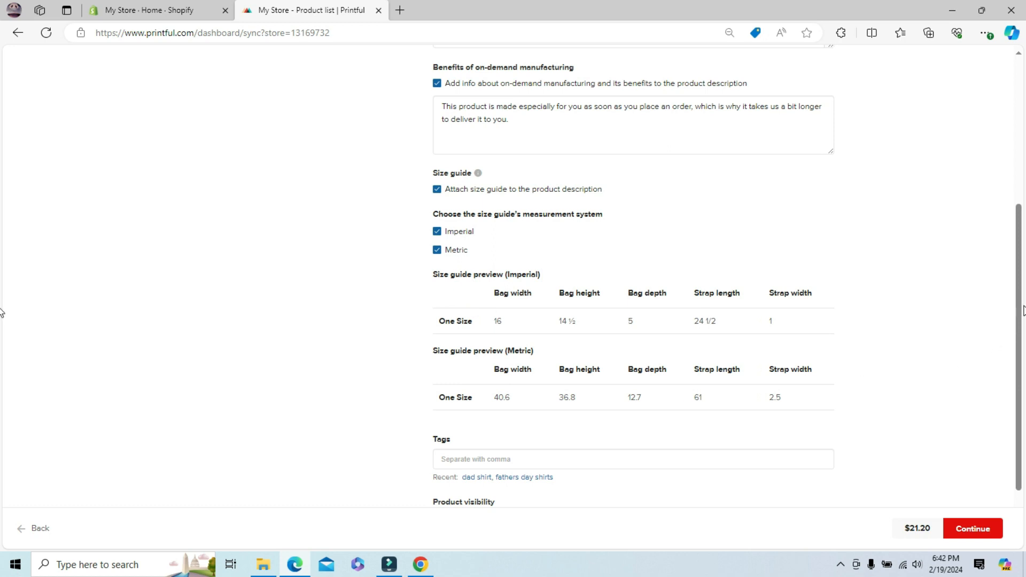
scroll(1008, 409, "down", 1)
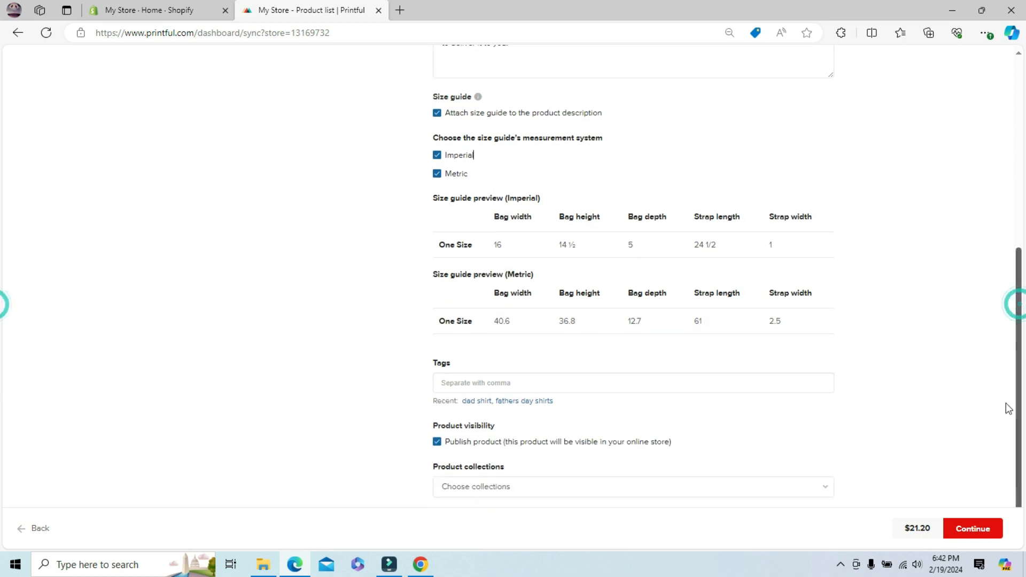
Try turning off the Publish product option and switch it back on, leaving the tags empty.
left_click(464, 384)
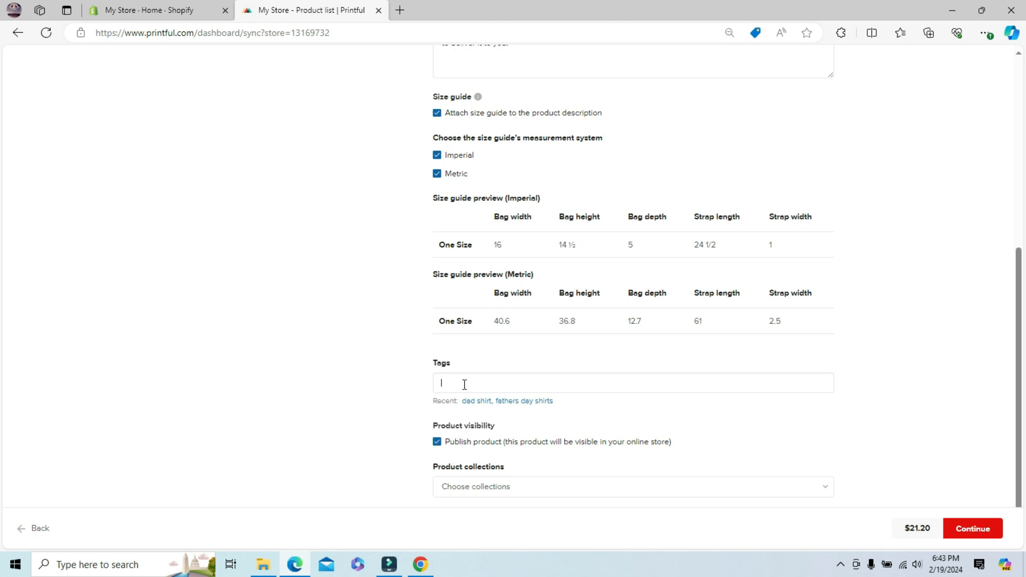
left_click_drag(1019, 267, 1013, 314)
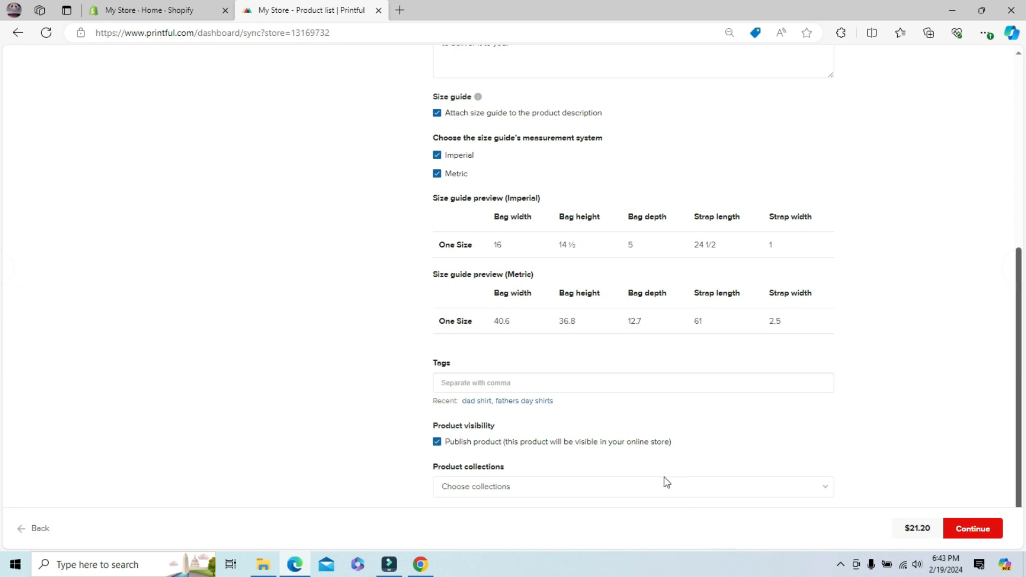
left_click(439, 443)
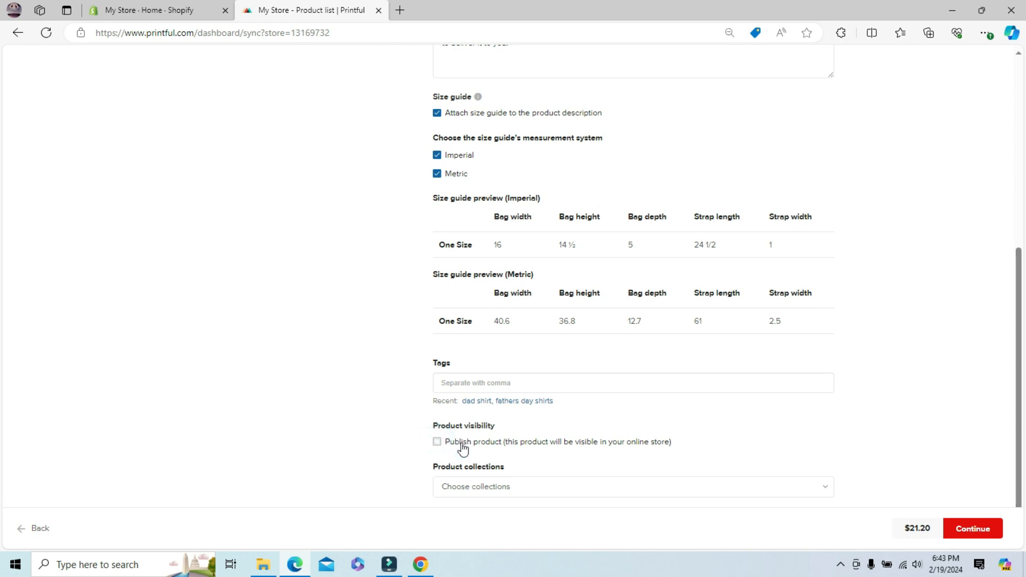
left_click(437, 444)
Add the product to the Home page collection and continue to pricing.
left_click(642, 486)
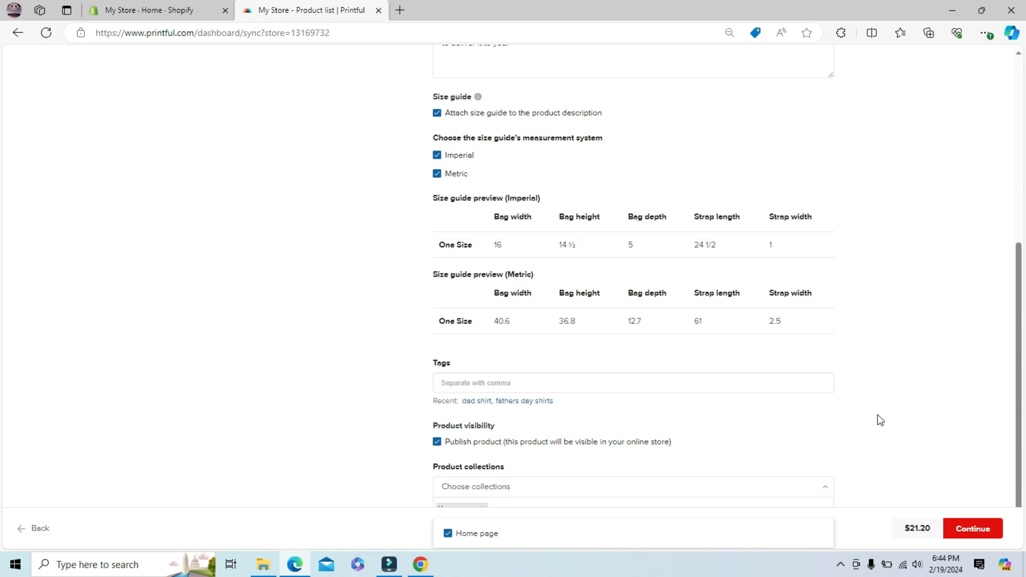
scroll(1021, 302, "down", 1)
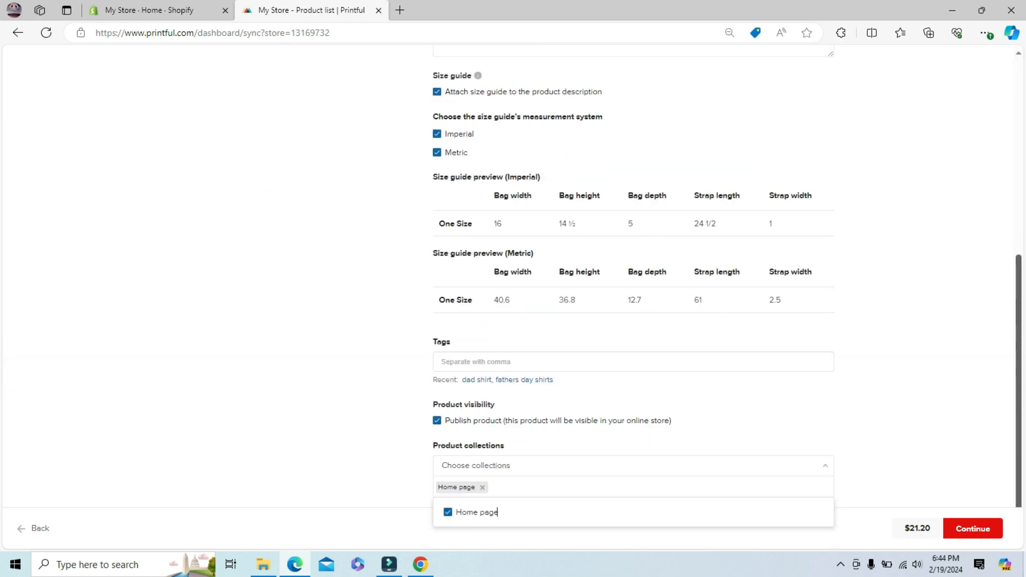
left_click(973, 530)
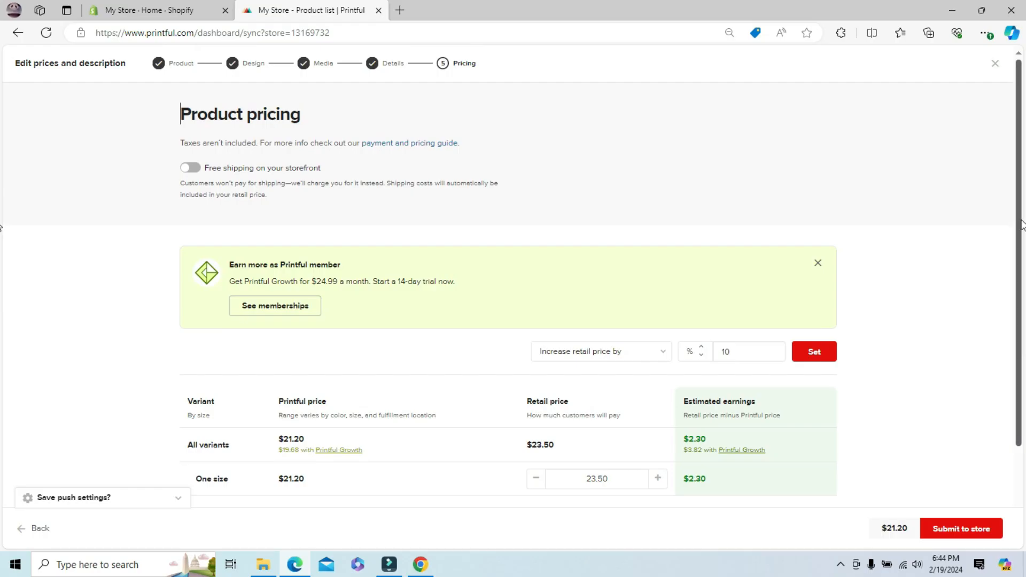
Set the retail price of the One size variant to 29.95.
scroll(2, 219, "down", 1)
scroll(3, 219, "up", 1)
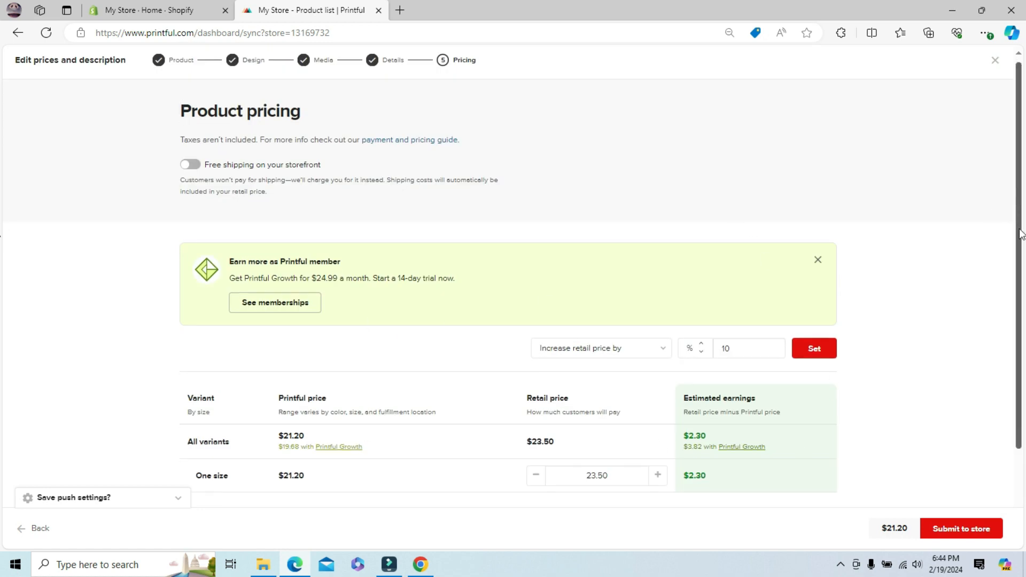
scroll(4, 288, "down", 2)
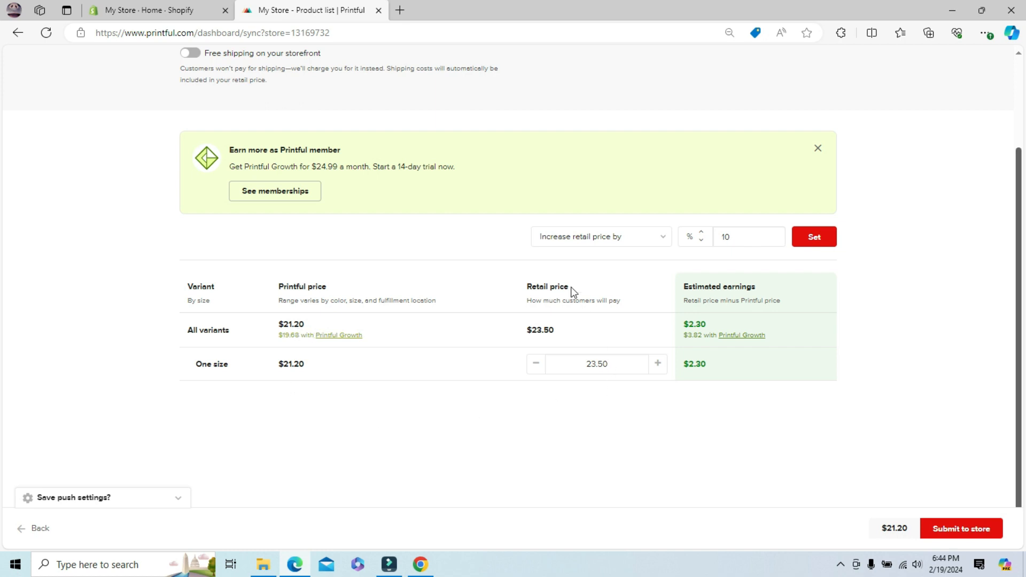
left_click(618, 366)
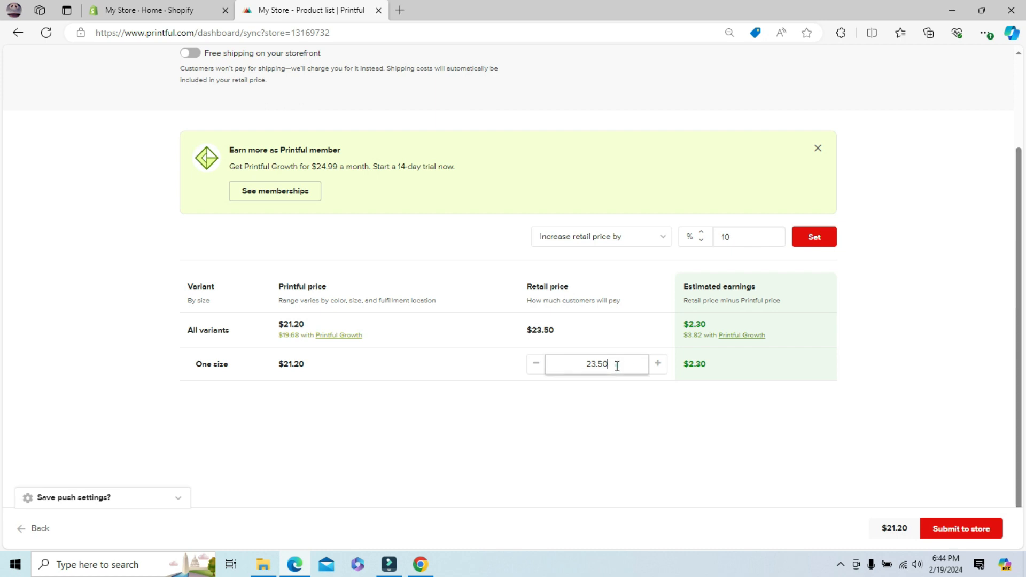
left_click_drag(616, 366, 571, 368)
key("BackSpace")
type("29.95")
left_click(669, 401)
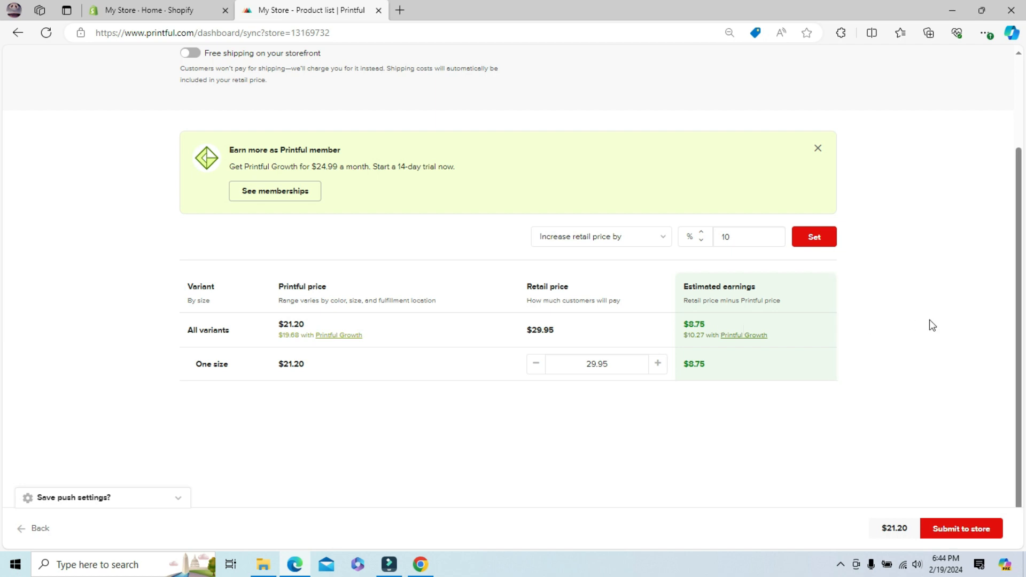
Examine the bulk retail price options, keeping Increase retail price by and switching the unit to dollars without applying it.
left_click(667, 238)
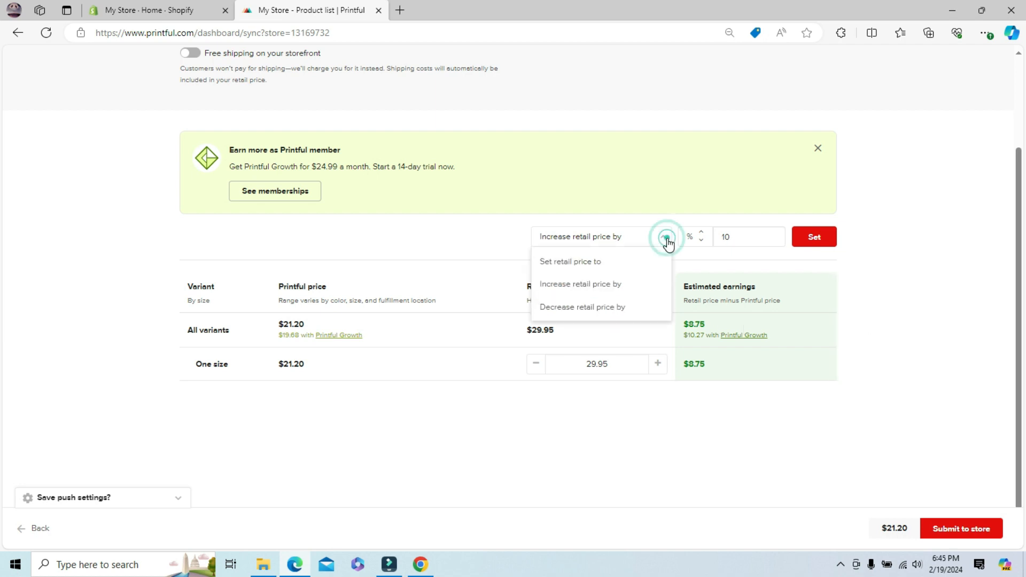
left_click(599, 292)
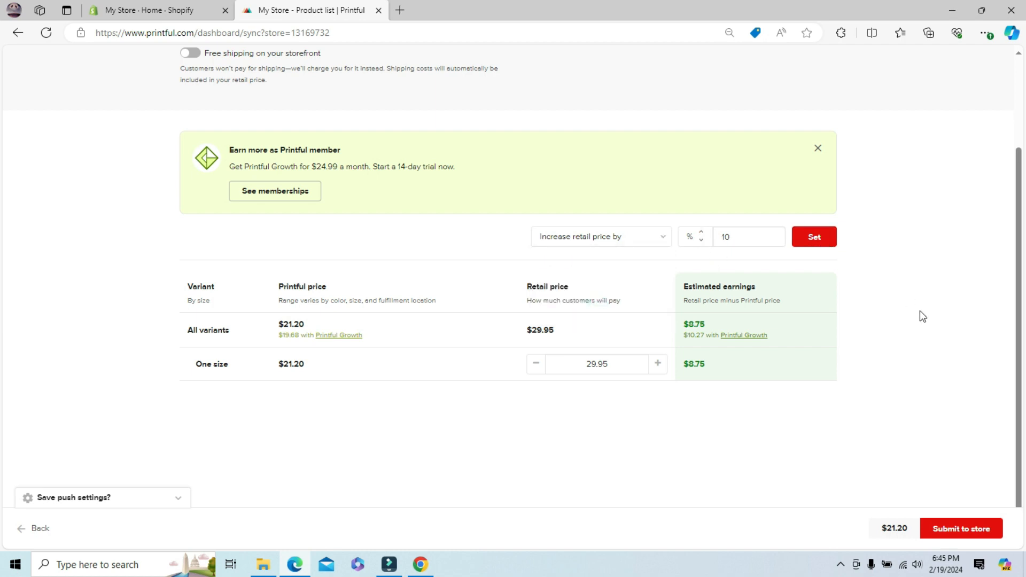
left_click(659, 236)
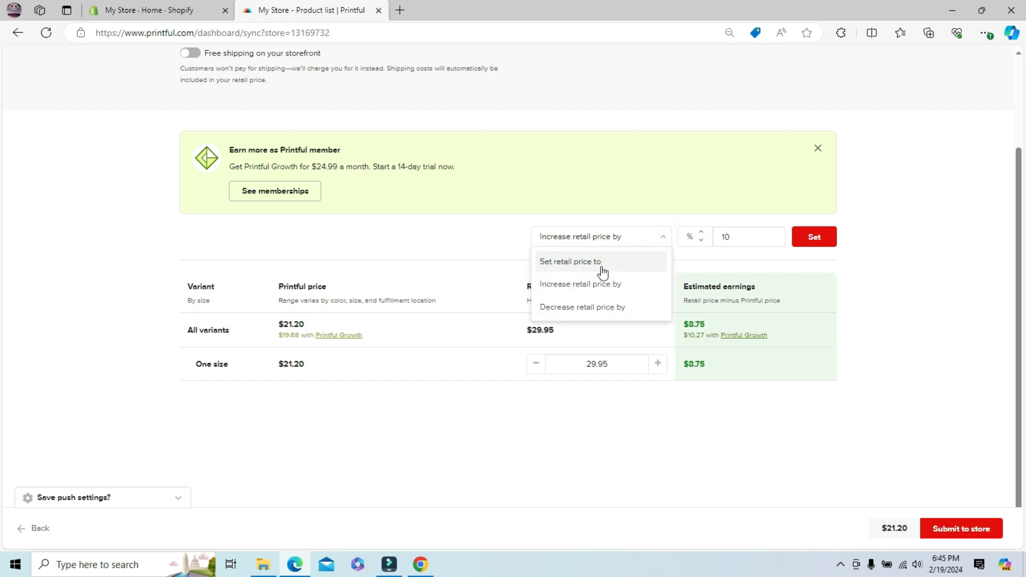
left_click(701, 233)
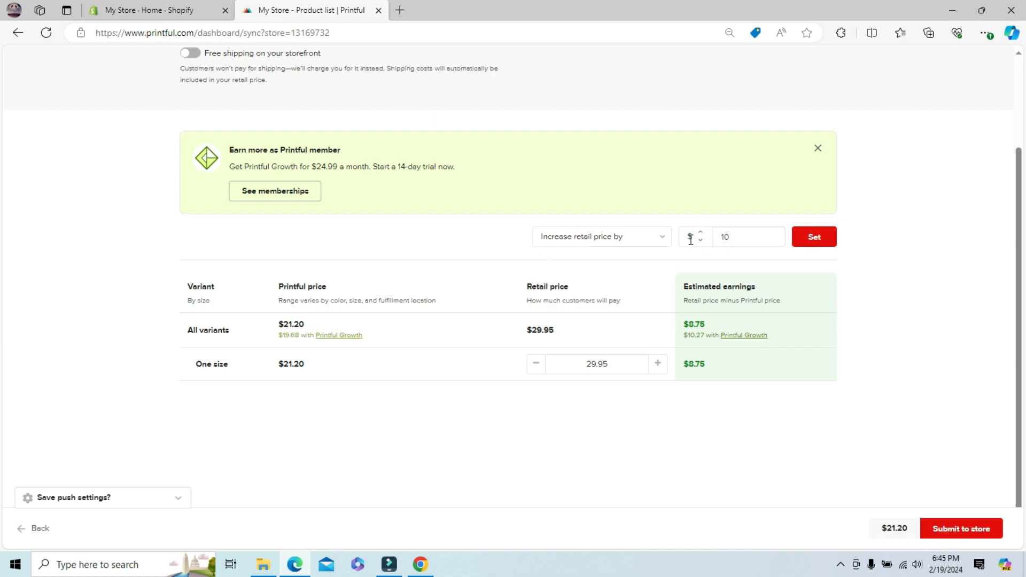
left_click(701, 240)
left_click(700, 232)
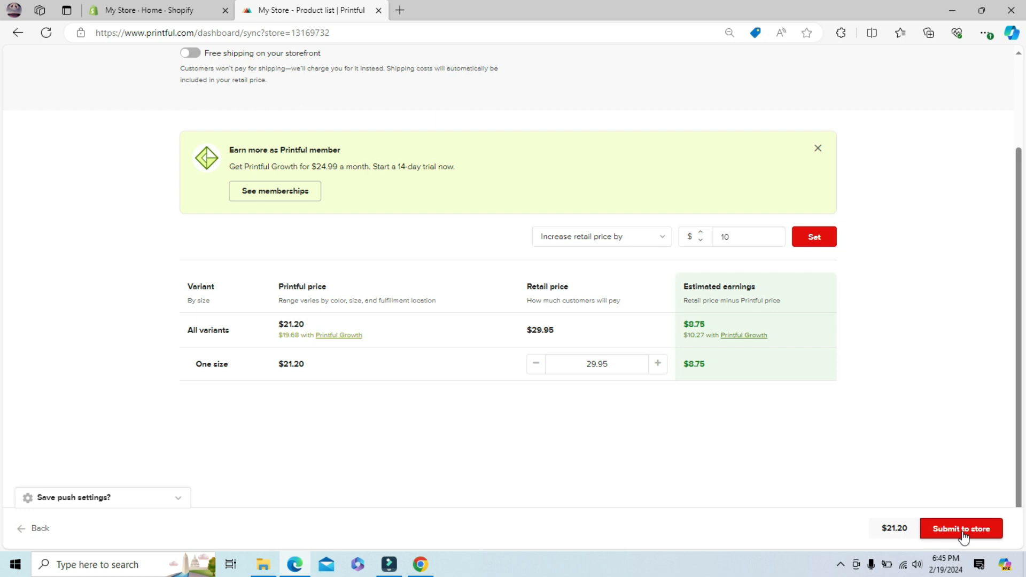
Save the size guide, free shipping and revenue push settings for tote bags and submit the product to the store.
left_click(178, 498)
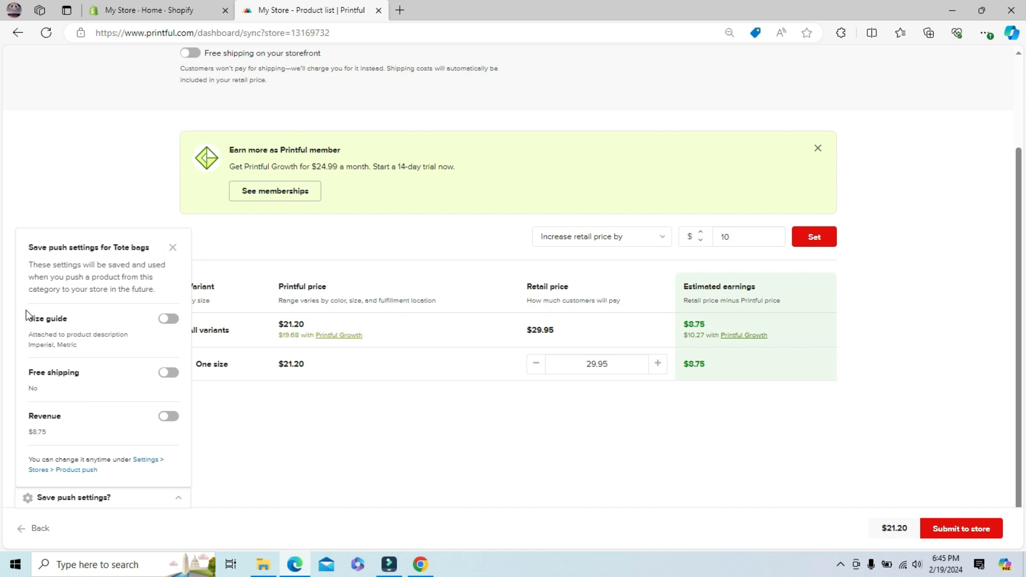
left_click(169, 319)
left_click(171, 373)
left_click(174, 416)
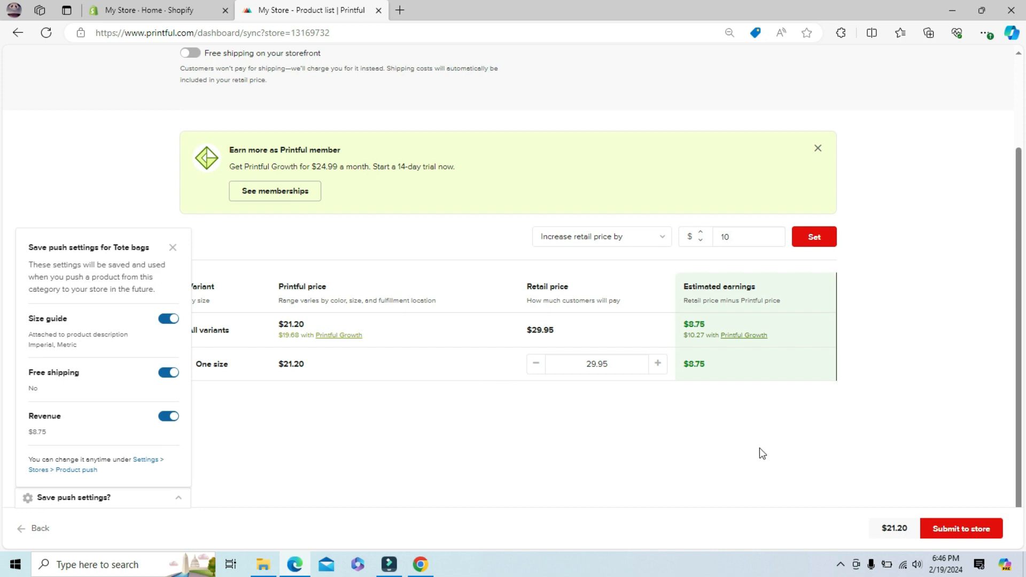
left_click(962, 530)
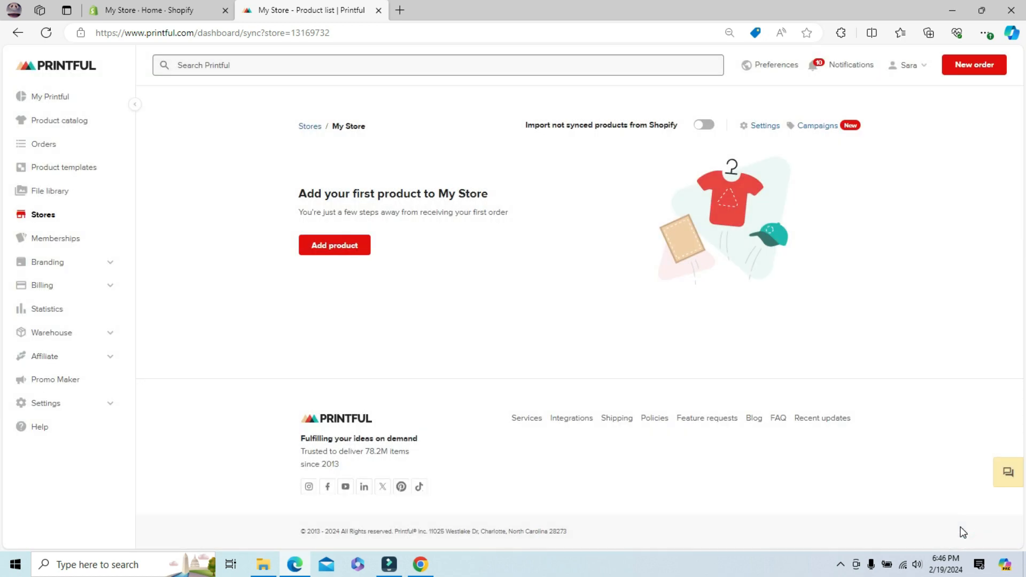
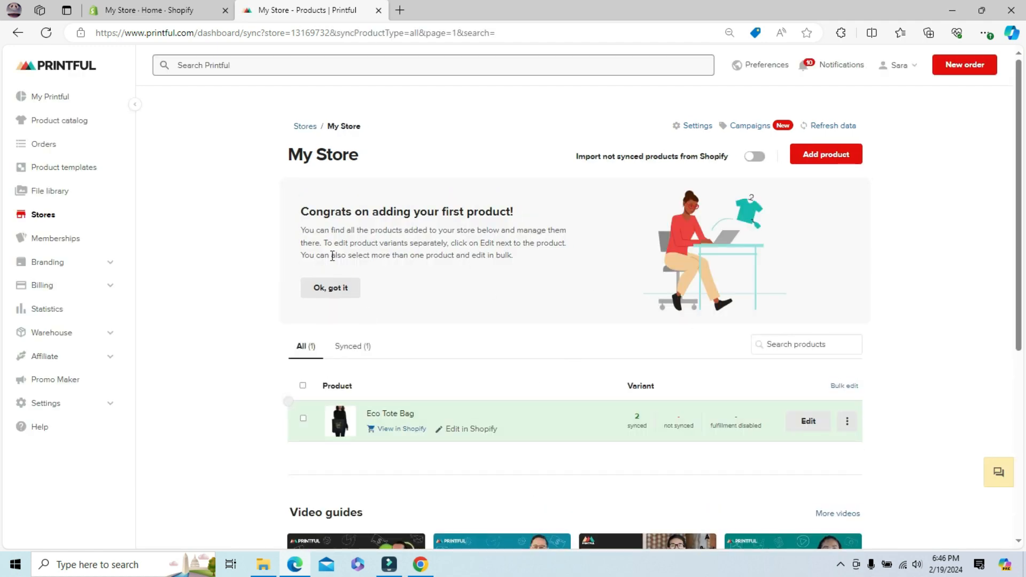
Dismiss the first-product congratulations notice and open the Eco Tote Bag for editing.
left_click(331, 291)
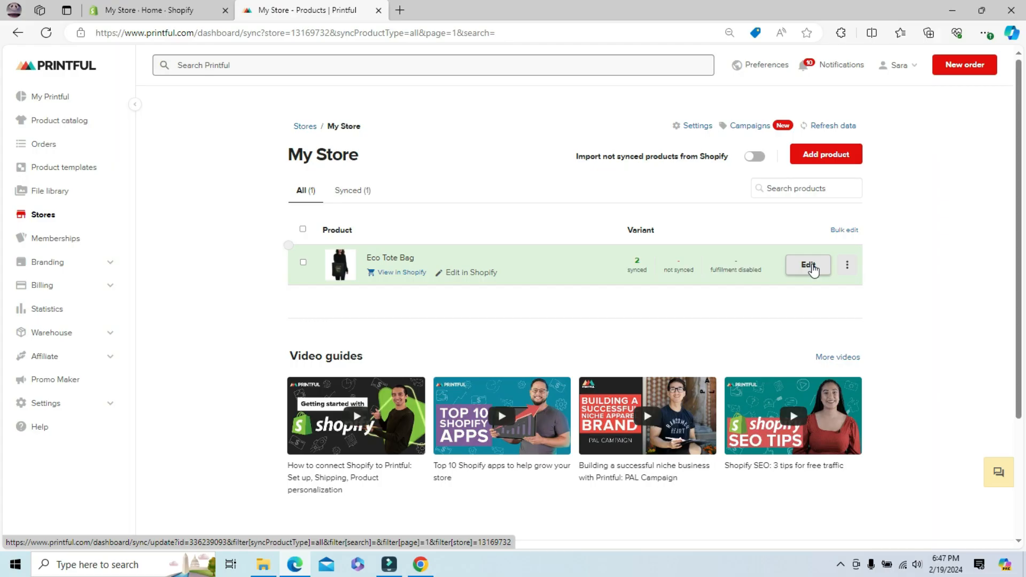
left_click(809, 265)
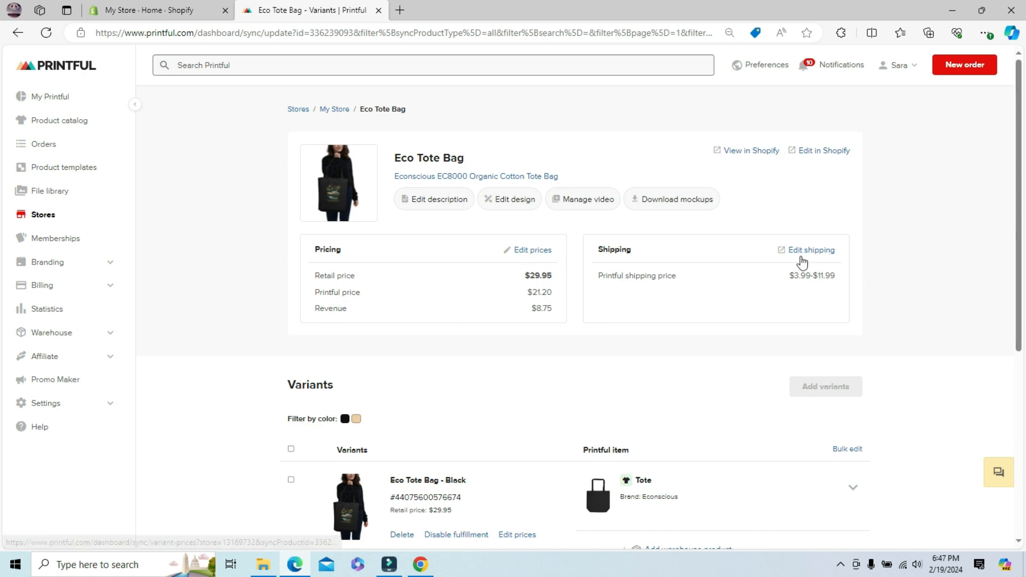
Expand the Black variant of the Eco Tote Bag and examine its item details, print files and mockup.
left_click_drag(1017, 178, 1023, 439)
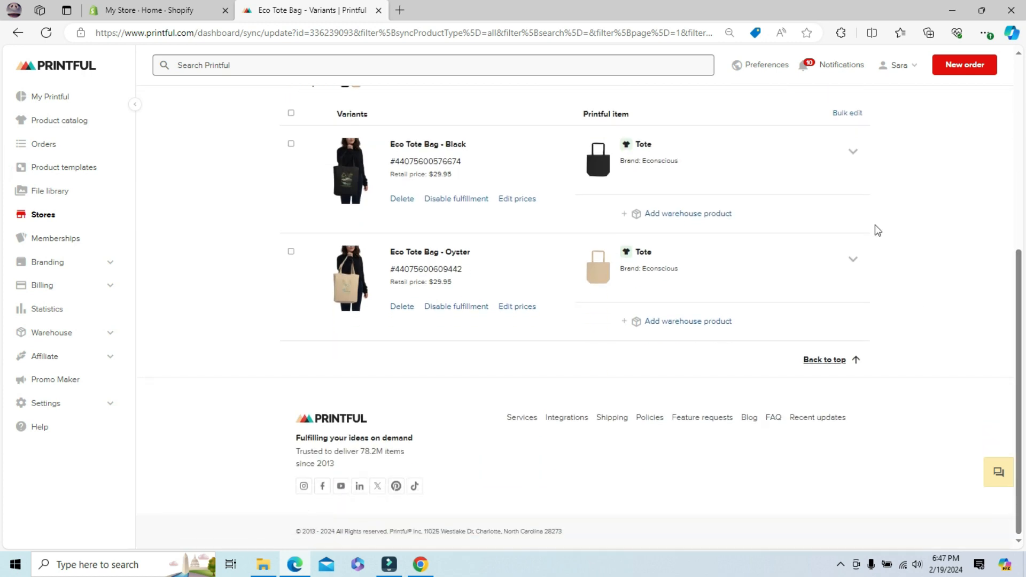
left_click(853, 152)
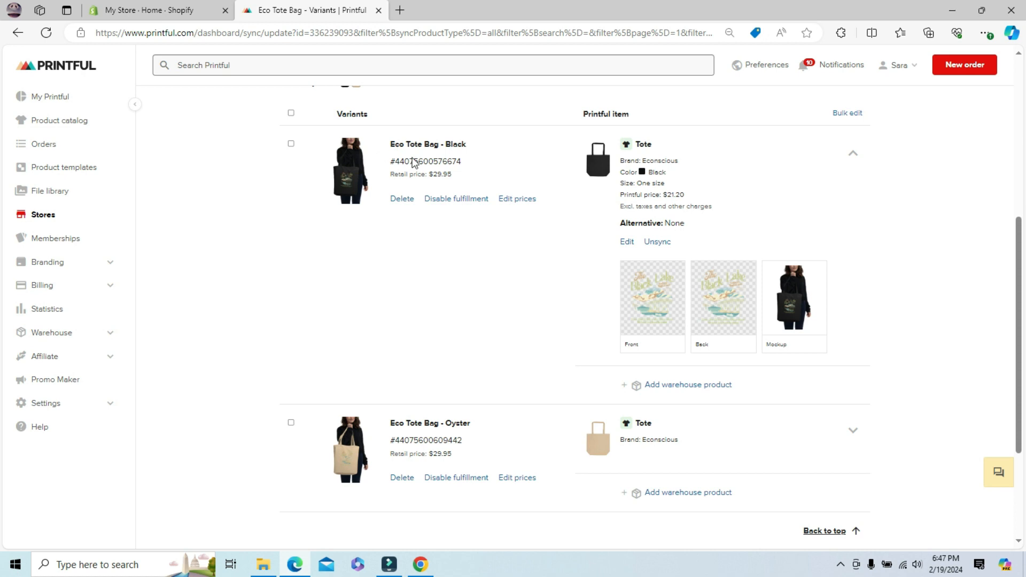
mouse_move(791, 299)
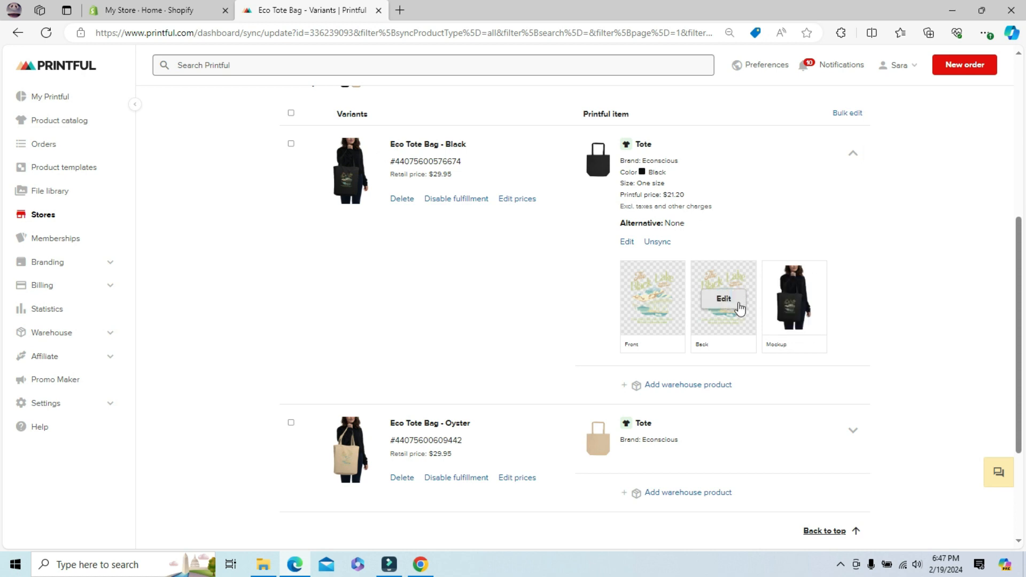
mouse_move(650, 305)
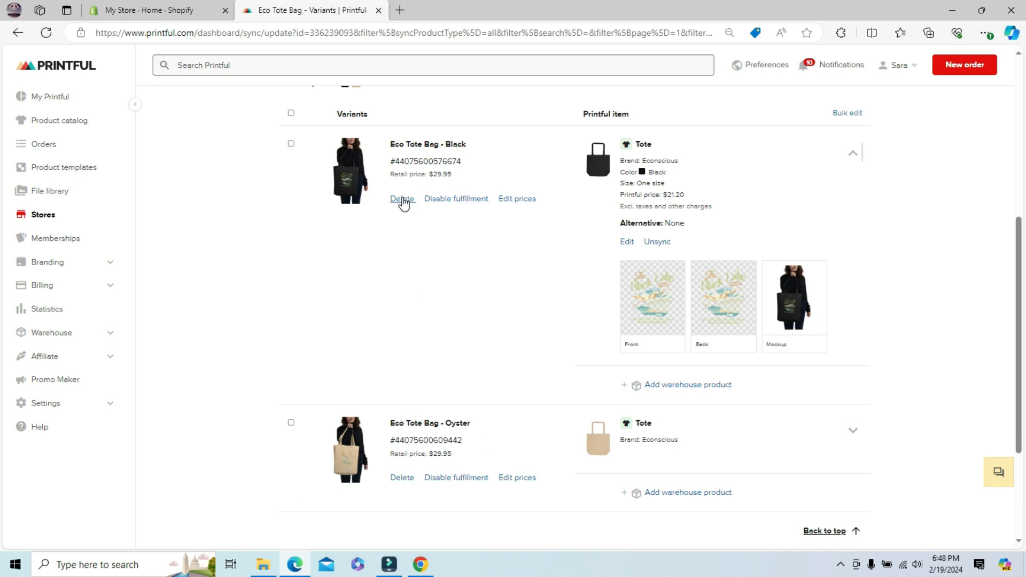
Select both the Black and Oyster variants and examine the bulk actions available for them.
left_click(291, 143)
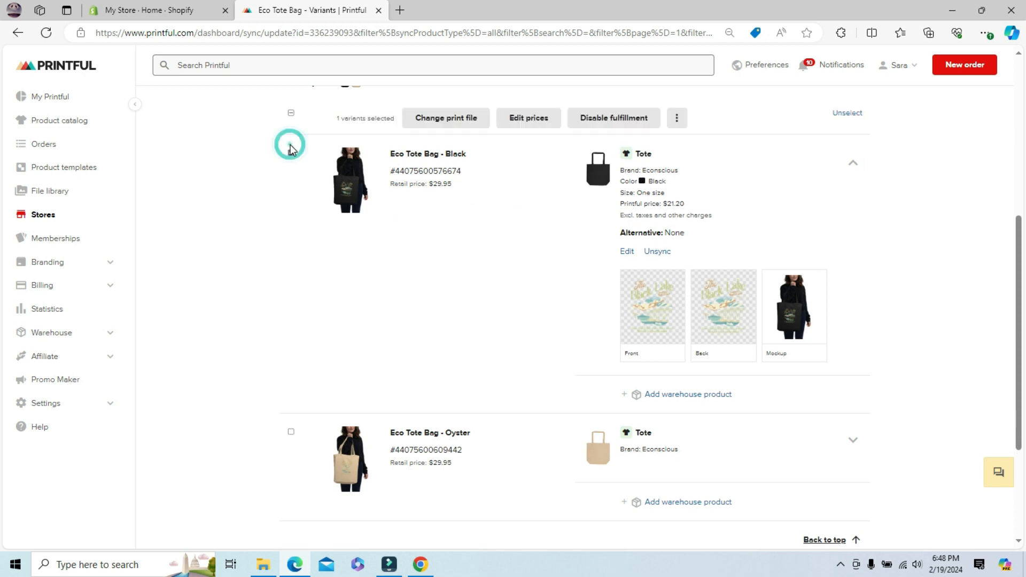
left_click(291, 433)
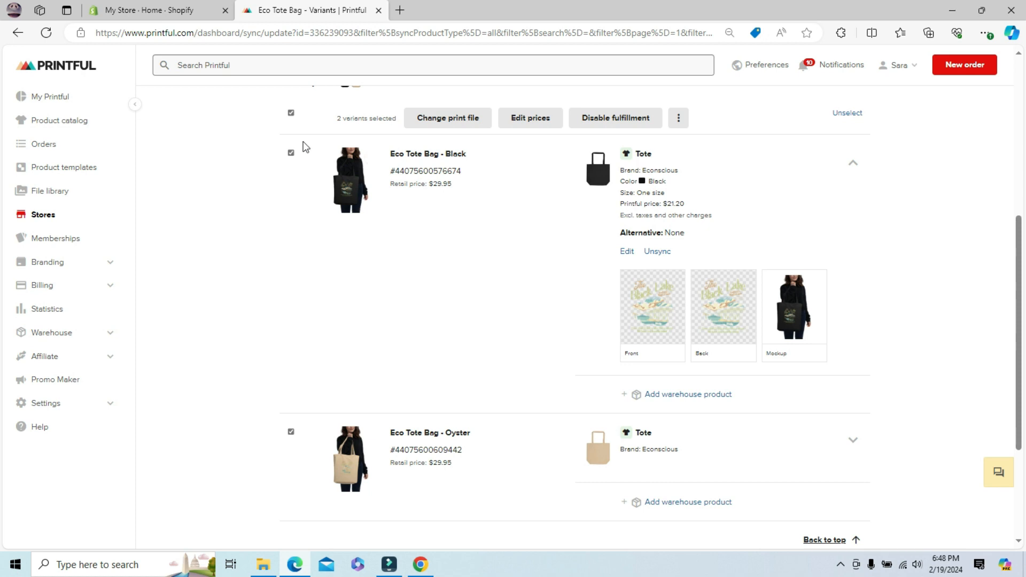
left_click_drag(1020, 241, 1022, 160)
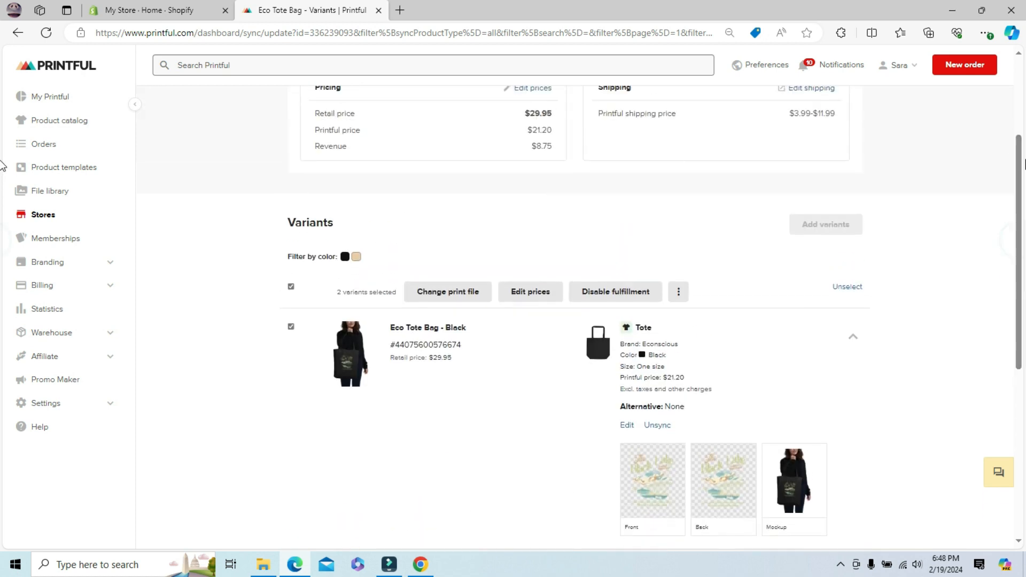
left_click(292, 287)
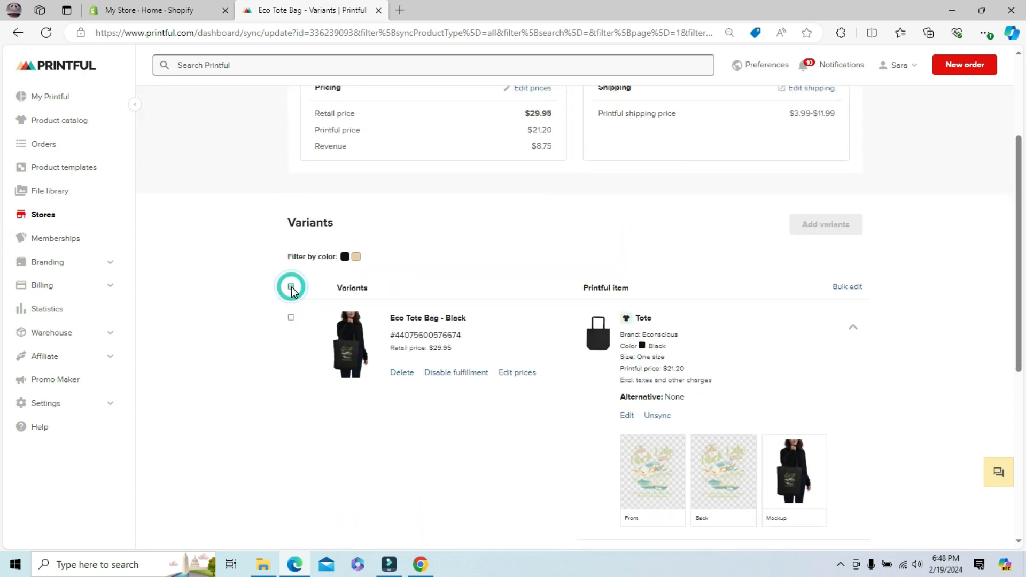
left_click(291, 287)
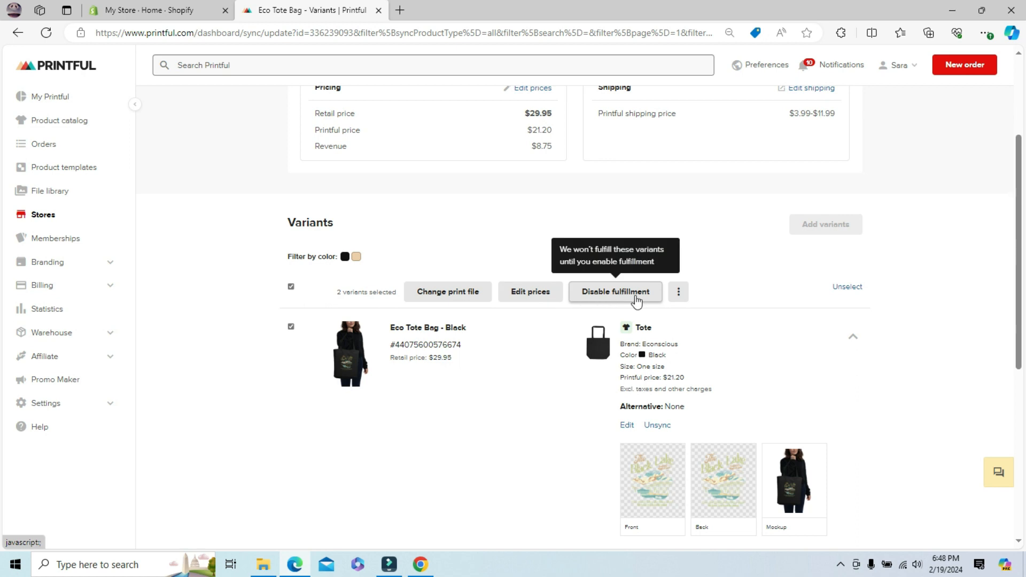
left_click(679, 292)
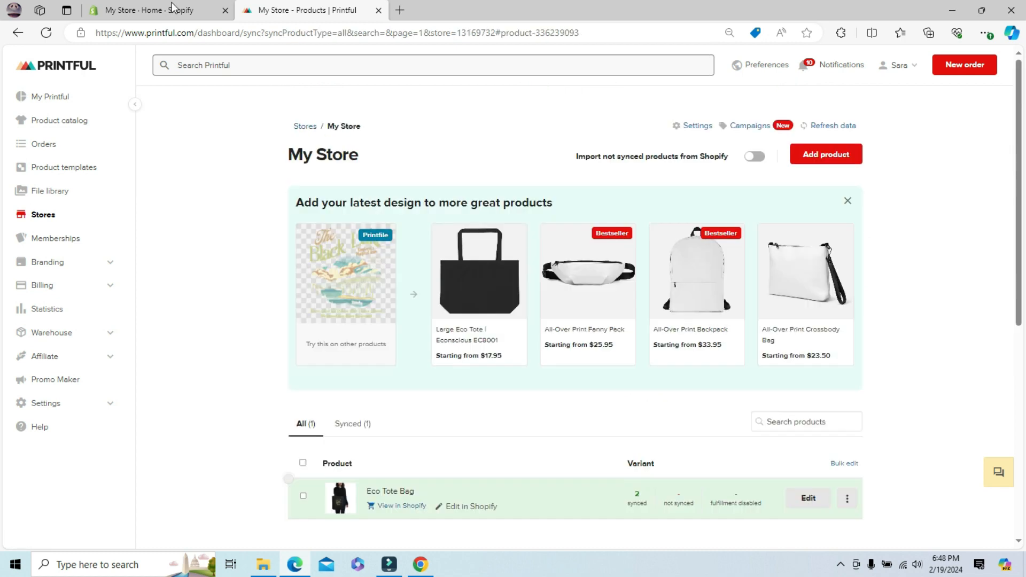
Switch to the Shopify admin, collapse the setup guide and open the Eco Tote Bag from the product list.
left_click(160, 14)
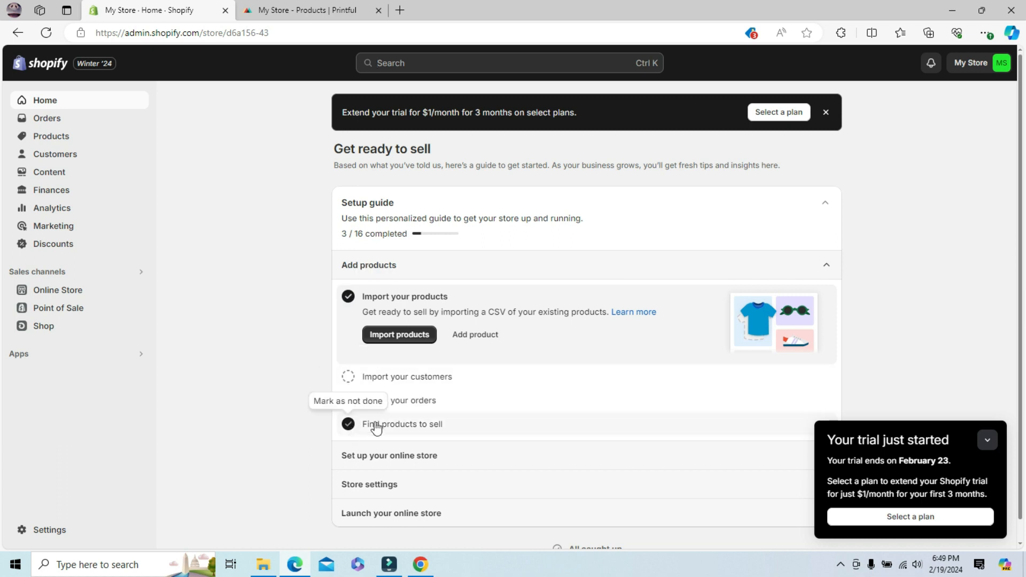
mouse_move(1021, 102)
left_mouse_down()
mouse_move(1020, 229)
mouse_move(1021, 102)
left_mouse_up()
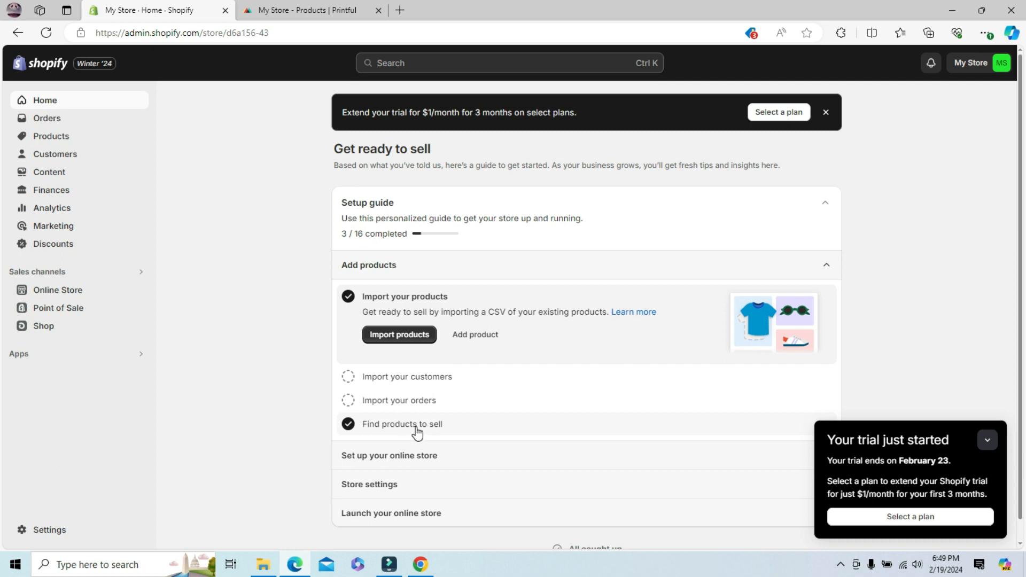
left_click(825, 205)
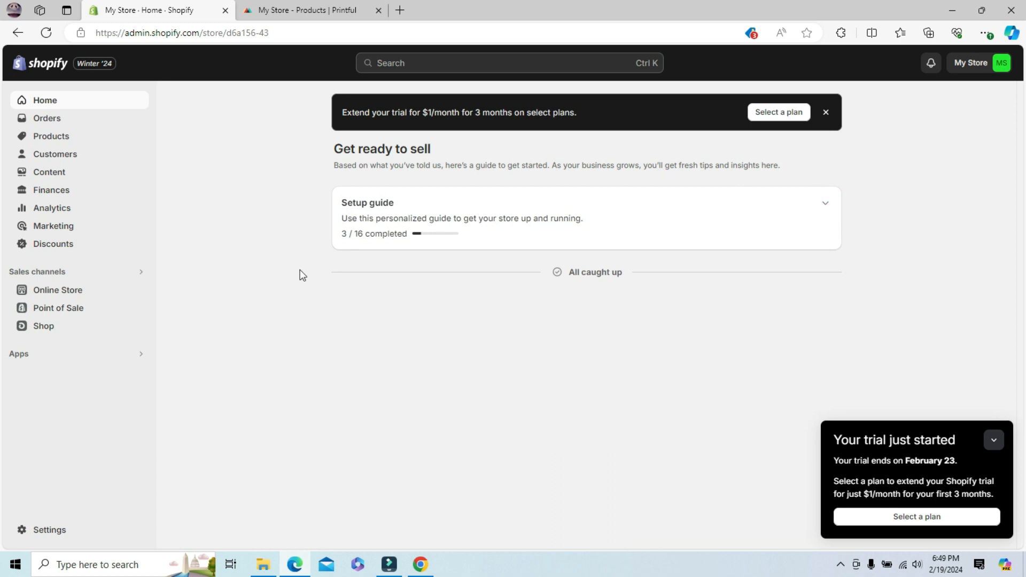
left_click(68, 140)
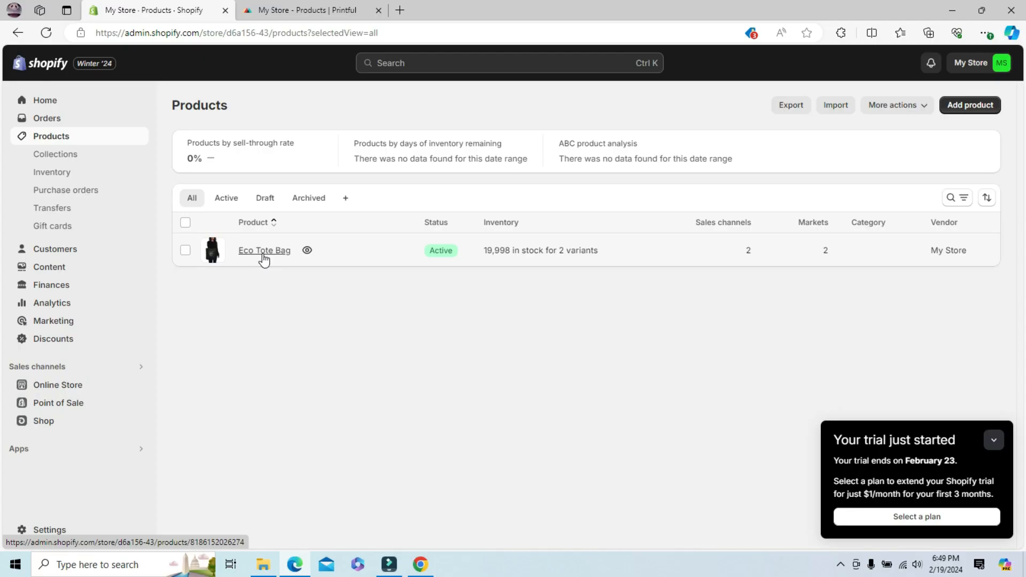
left_click(279, 250)
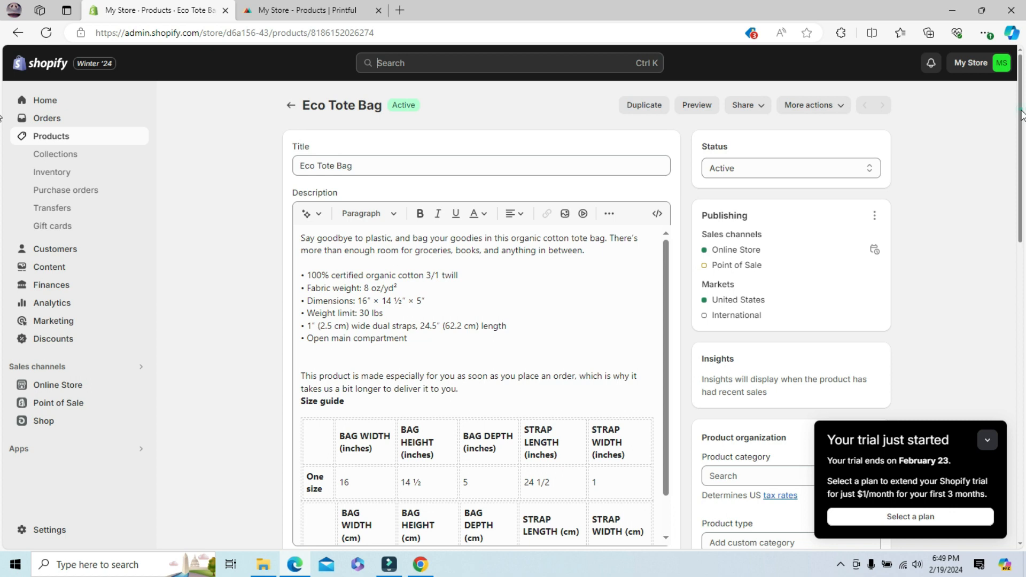
Review the Eco Tote Bag's title, description and available status options, keeping the product Active.
scroll(1020, 114, "down", 2)
scroll(1021, 114, "up", 2)
triple_click(366, 165)
left_click_drag(295, 175, 354, 167)
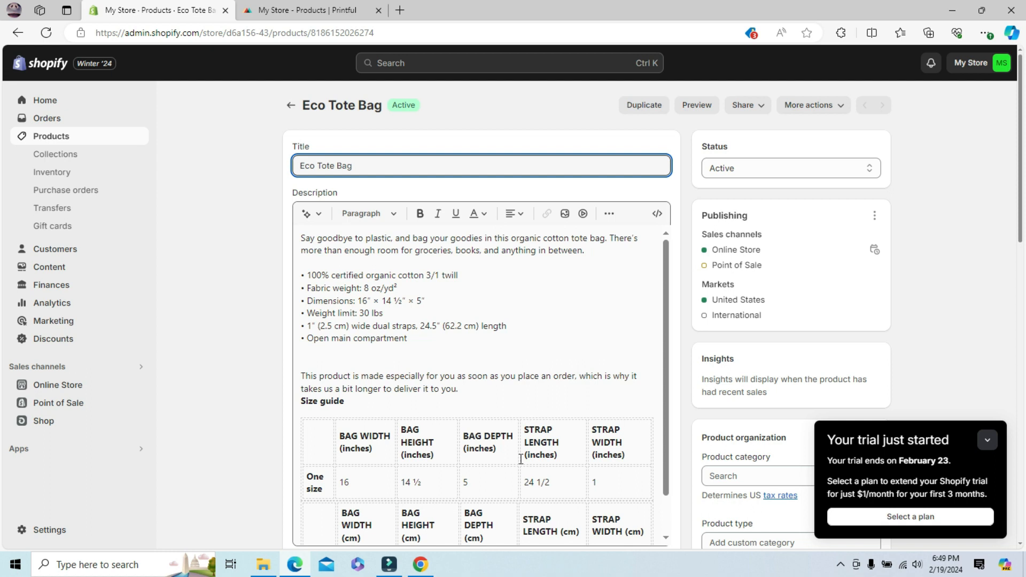
left_click_drag(1025, 135, 1025, 71)
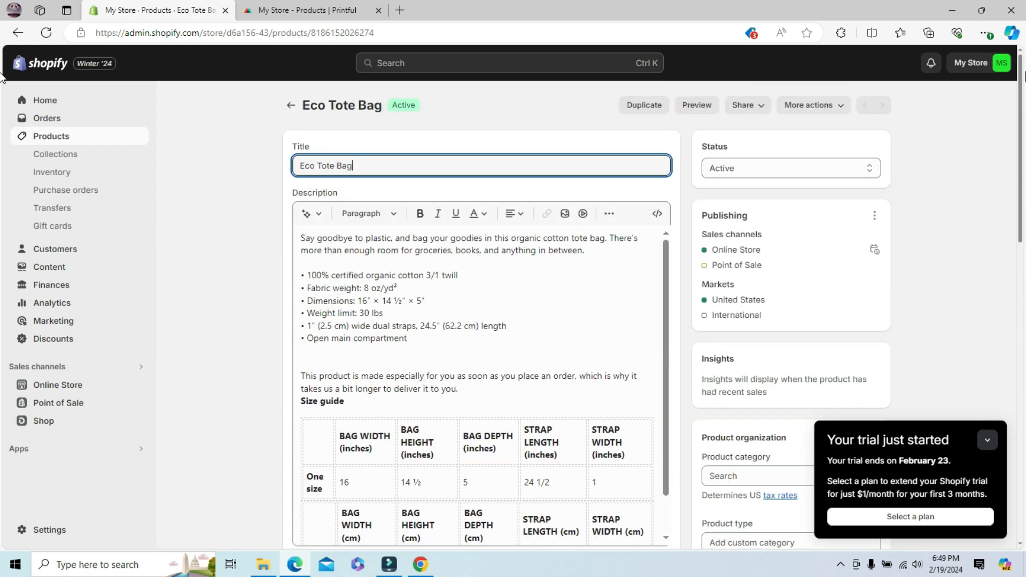
left_click(749, 168)
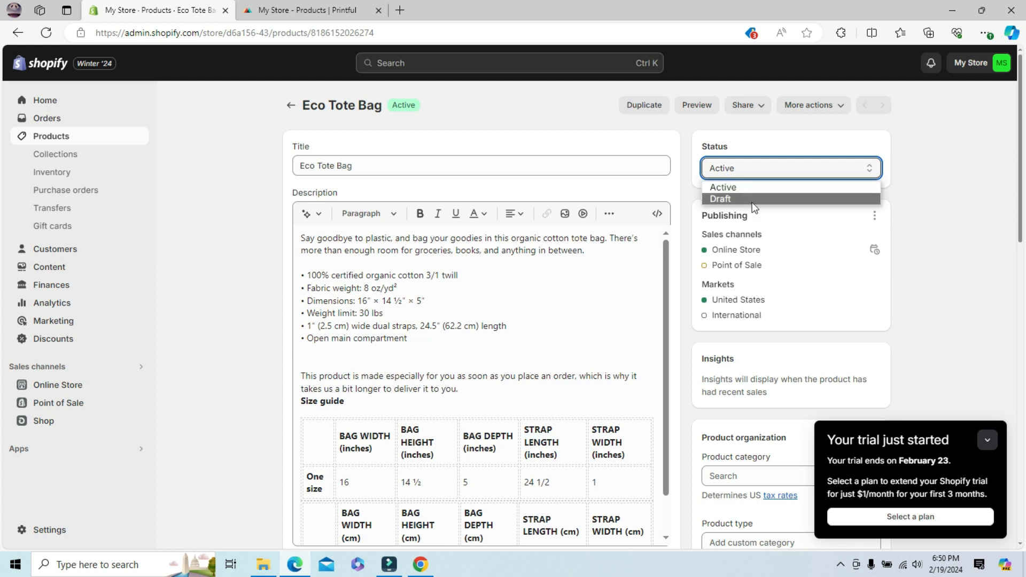
left_click(932, 158)
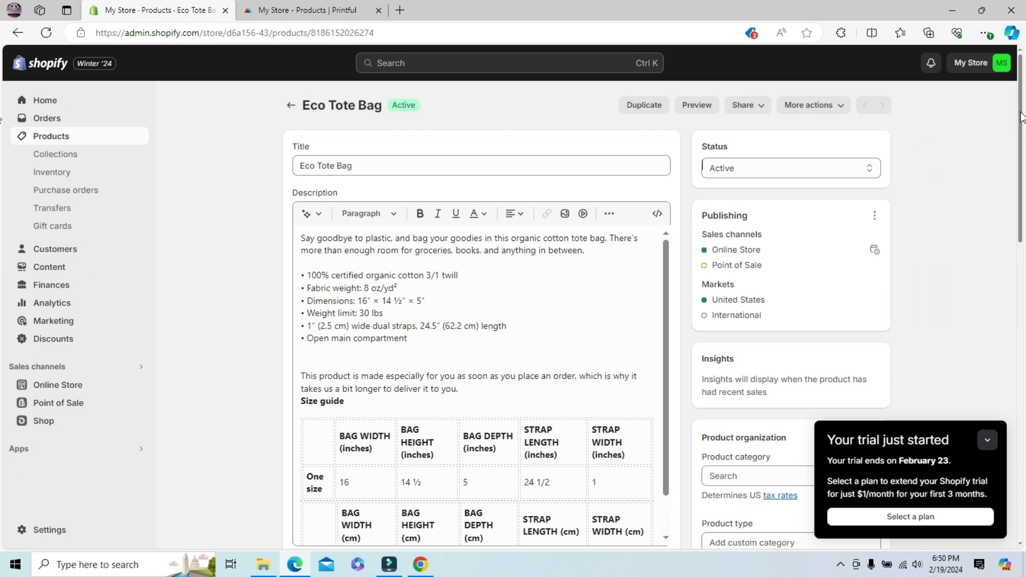
Set the product category to Lunch Boxes & Totes and the product type to tote bag.
left_click_drag(1021, 115, 1022, 222)
left_click(747, 224)
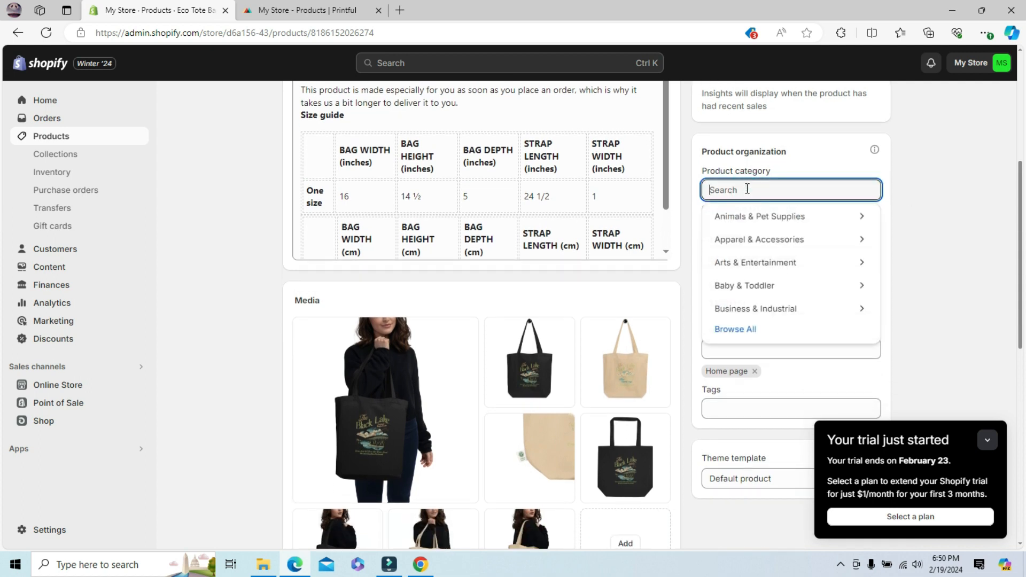
type("tote")
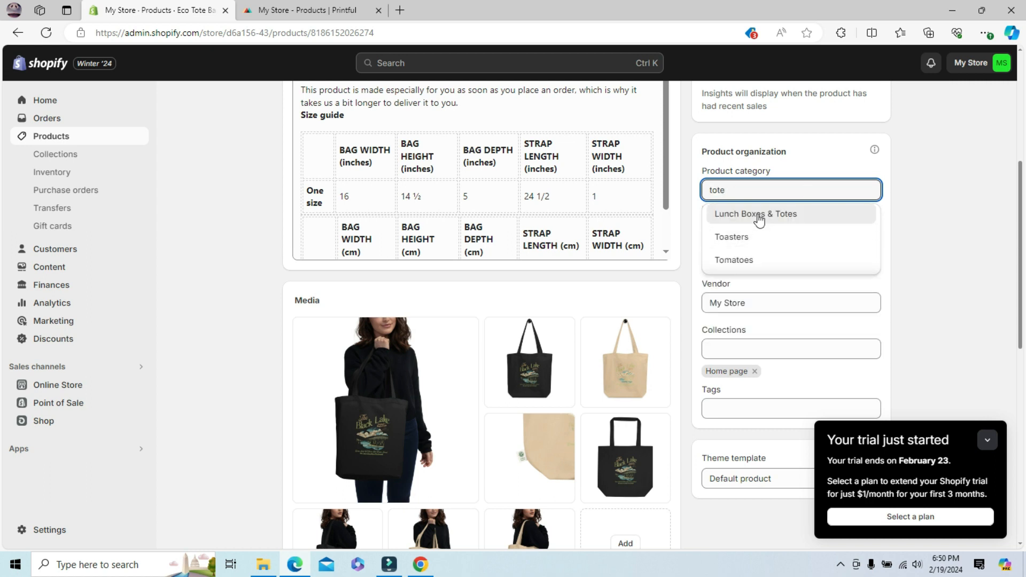
left_click(773, 219)
left_click(749, 258)
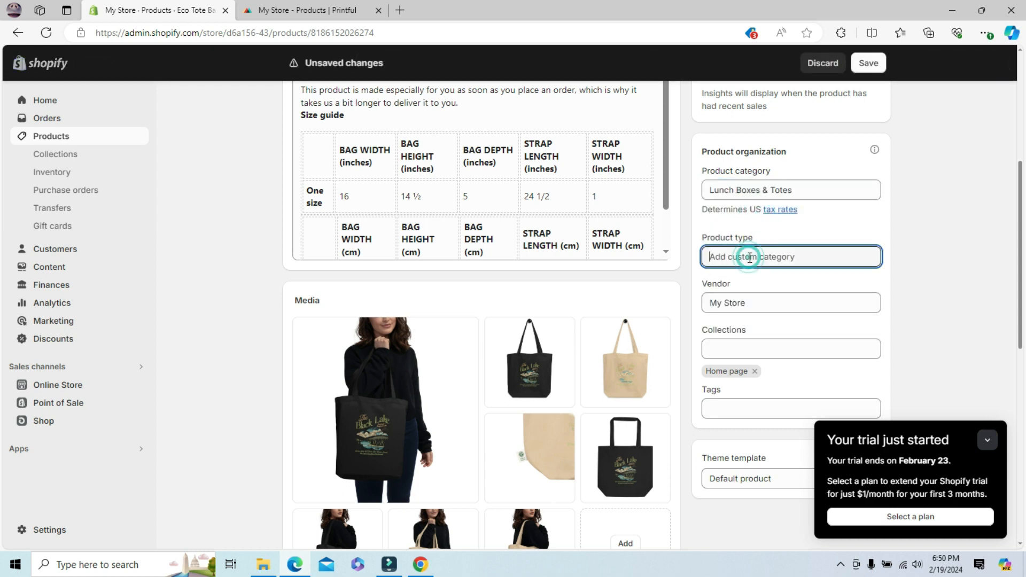
type("tote bag")
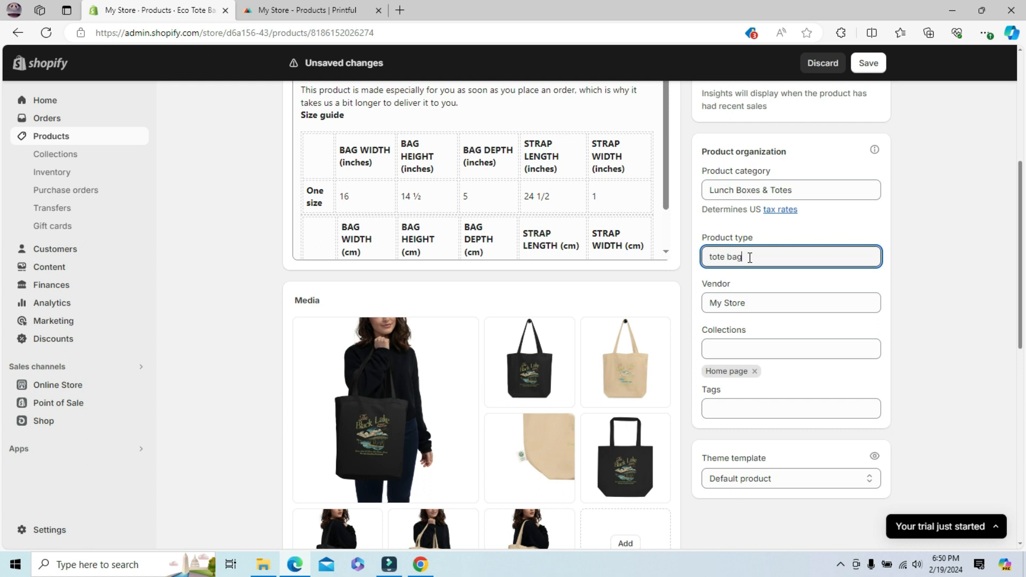
Examine the product's vendor, collections and tags fields, keeping My Store and Home page as they are.
left_click_drag(751, 306, 712, 307)
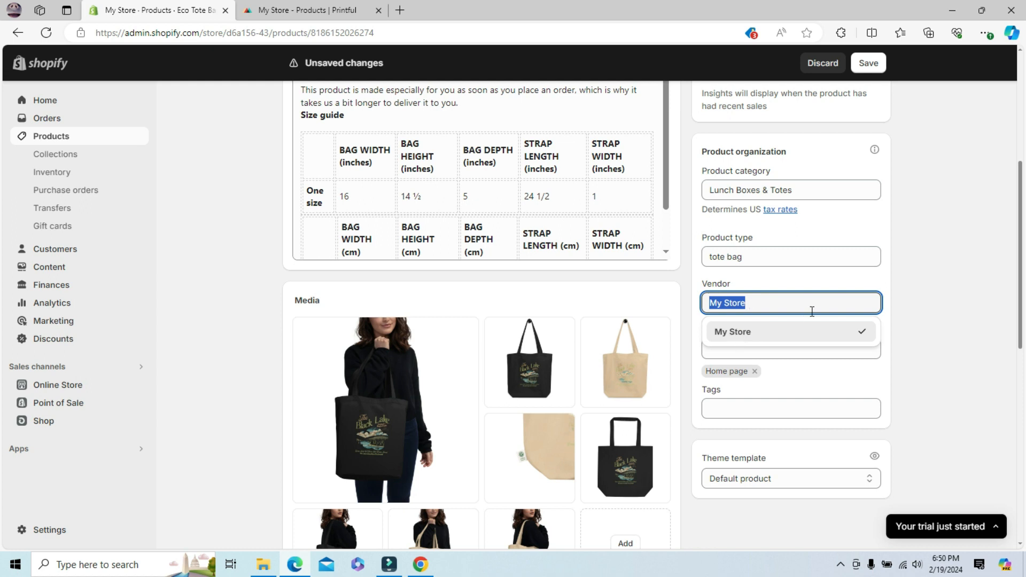
left_click(914, 268)
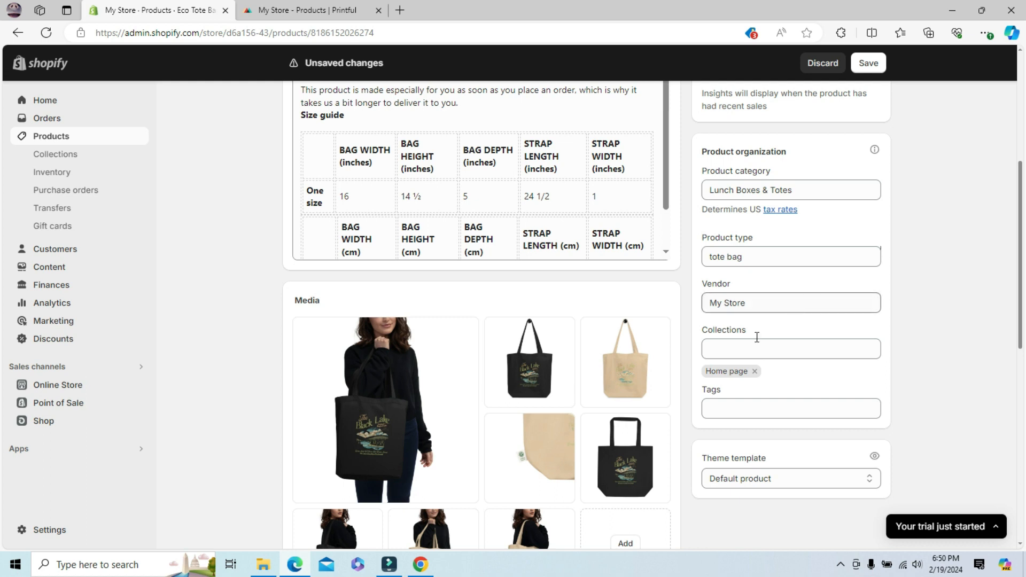
left_click(735, 347)
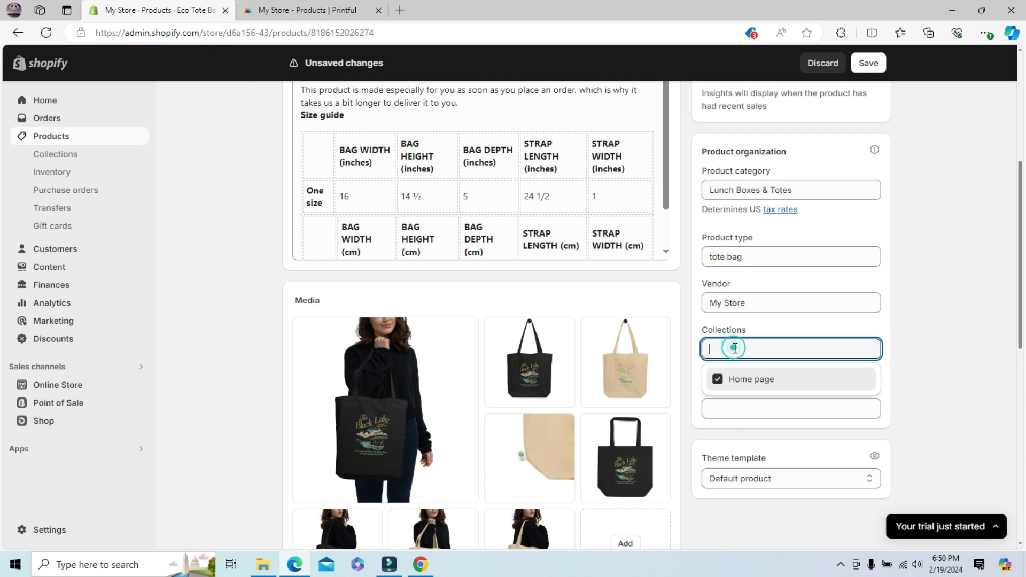
left_click(937, 293)
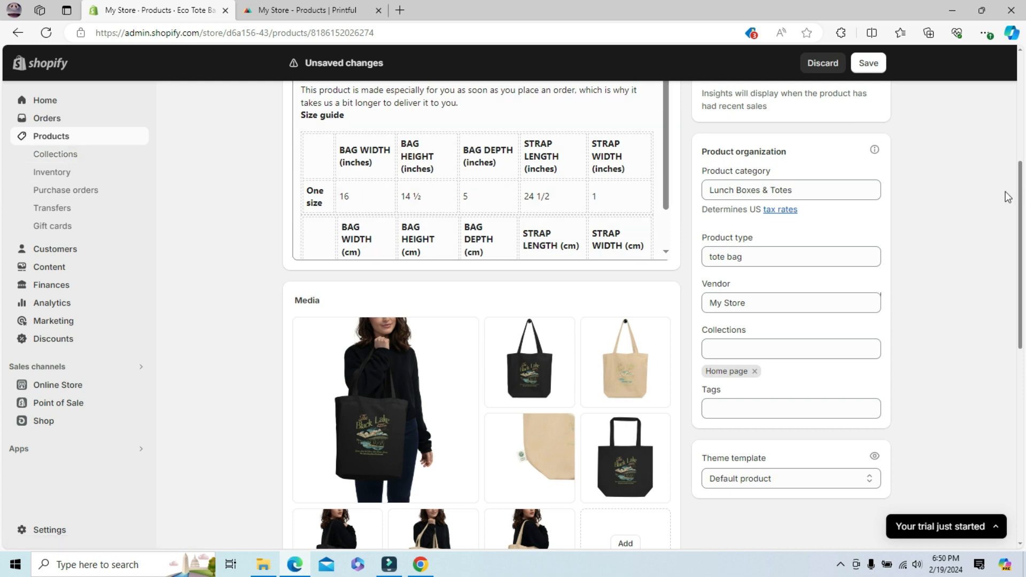
left_click(725, 410)
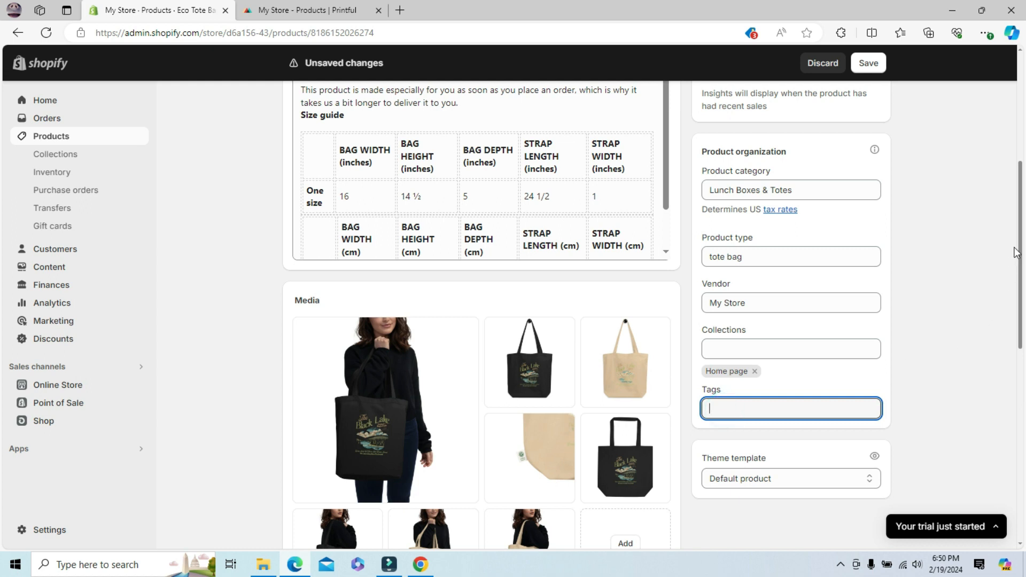
Delete the bag corner close-up and the adjacent flat black tote image from the product media.
scroll(1015, 241, "down", 2)
left_click_drag(1022, 280, 1021, 307)
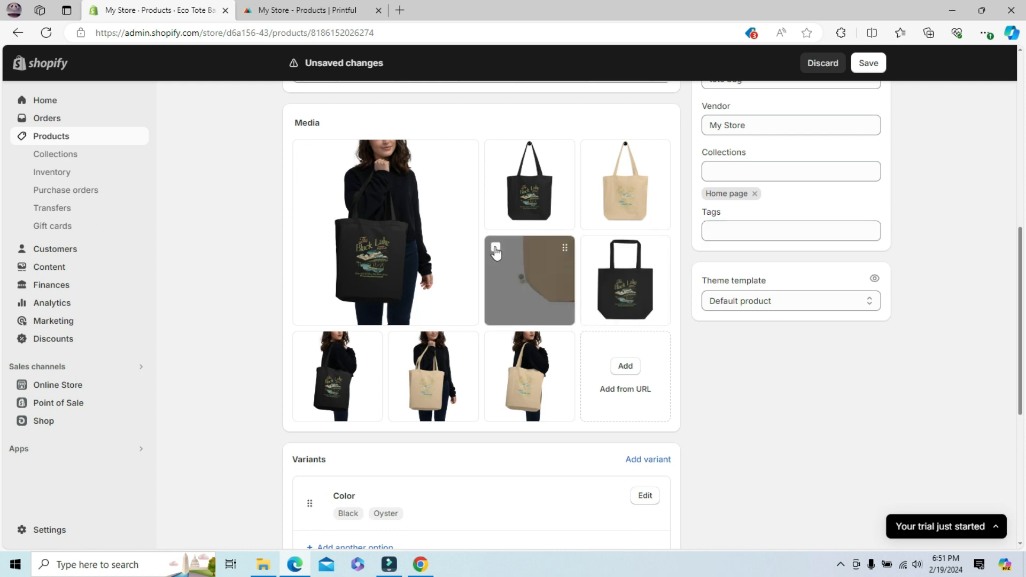
left_click(500, 253)
left_click(593, 250)
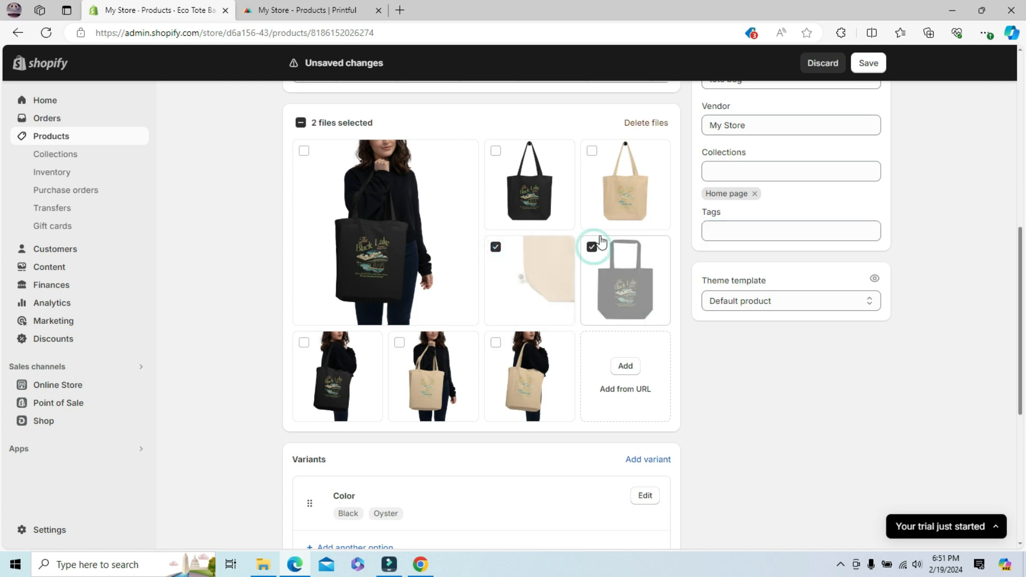
left_click(641, 123)
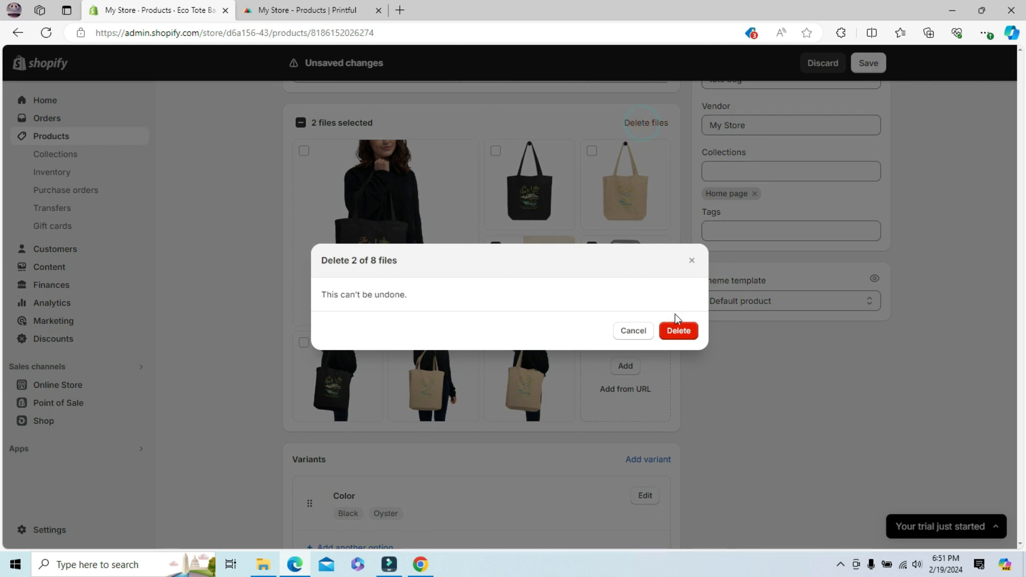
left_click(679, 331)
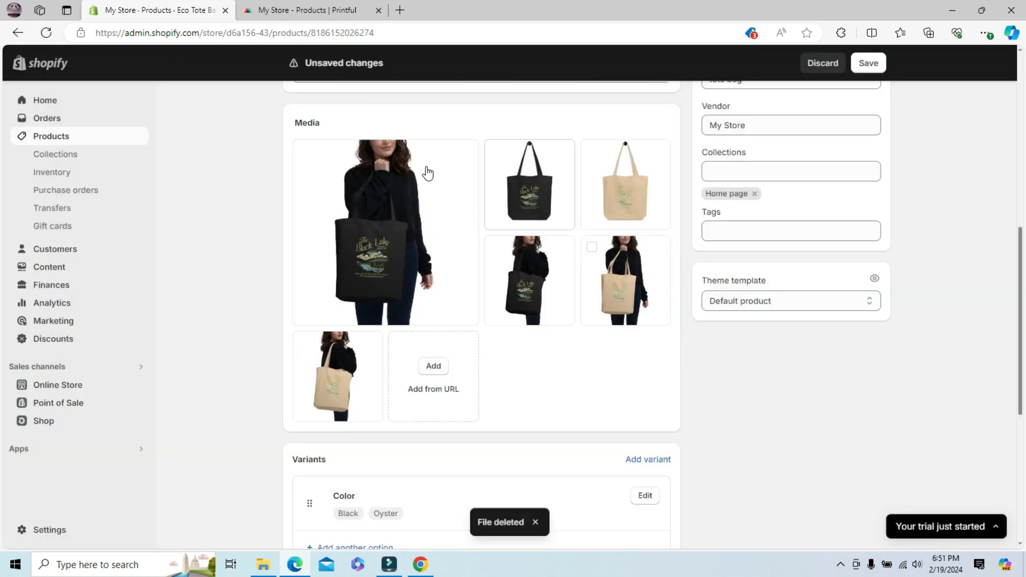
Look at the option for uploading more product images, closing the file chooser without adding one.
mouse_move(309, 159)
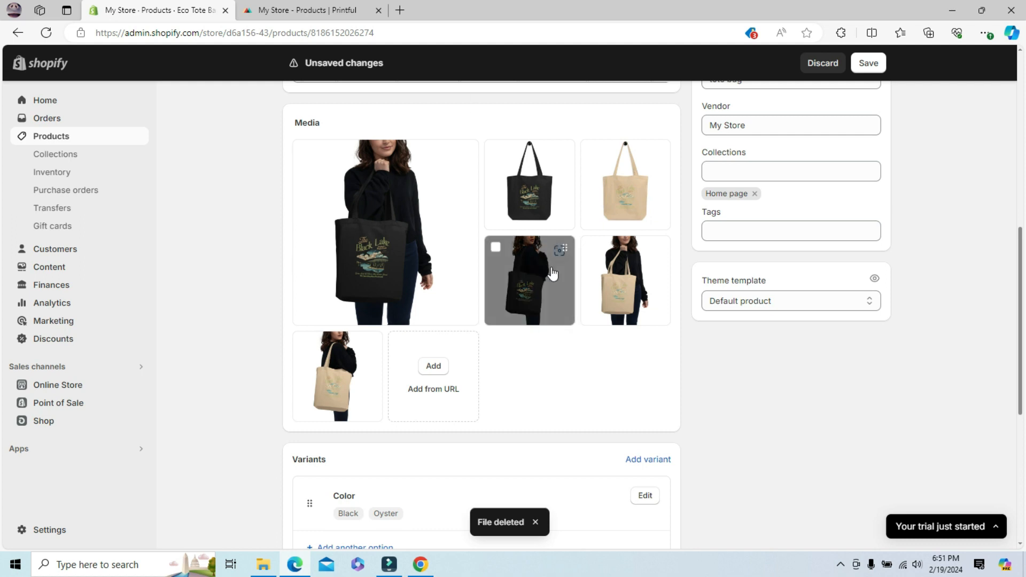
mouse_move(285, 15)
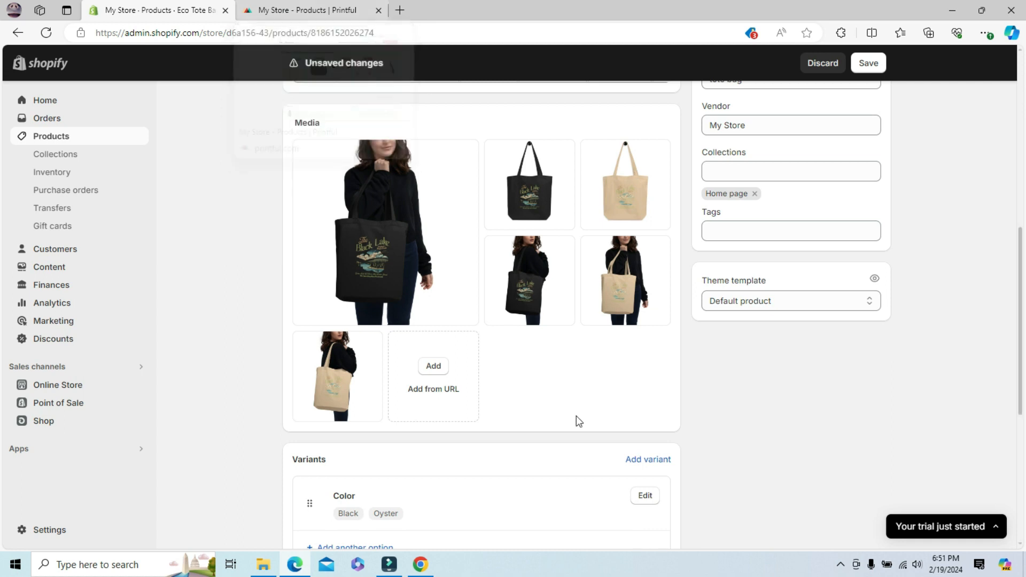
left_click(433, 366)
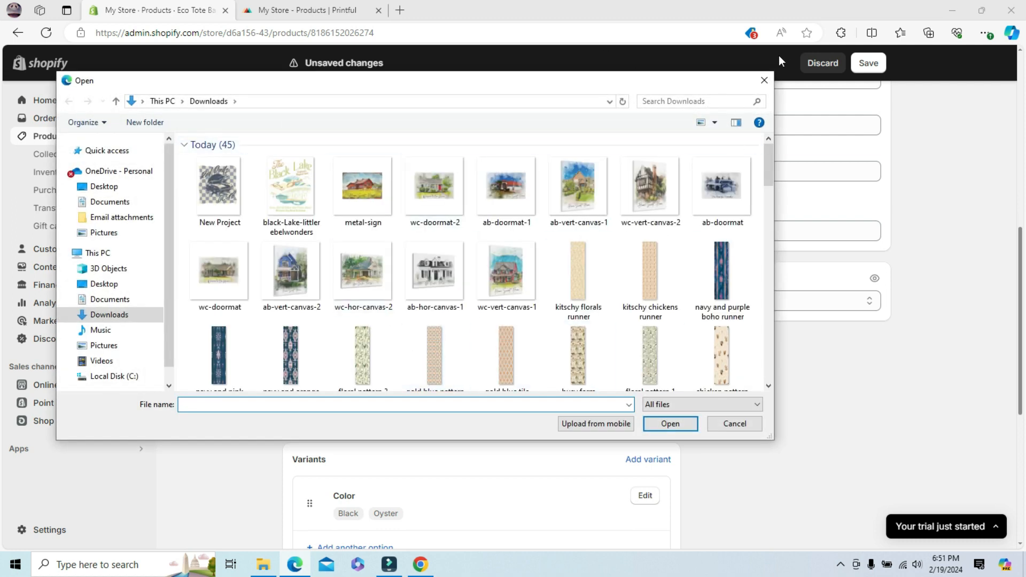
left_click(764, 80)
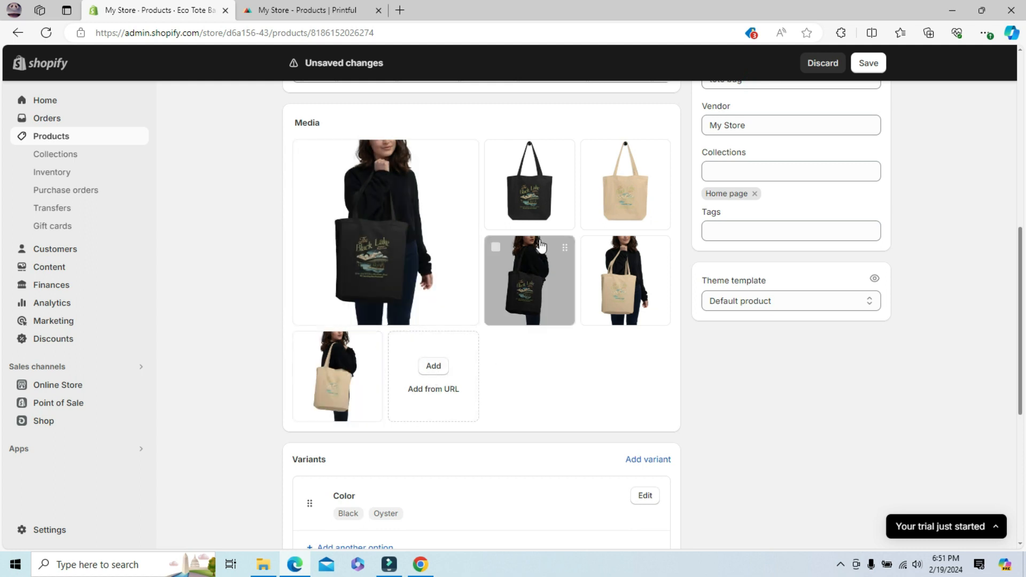
Check the Black and Oyster variants and their editable prices, keeping both at 29.95.
left_click_drag(1022, 300, 1023, 425)
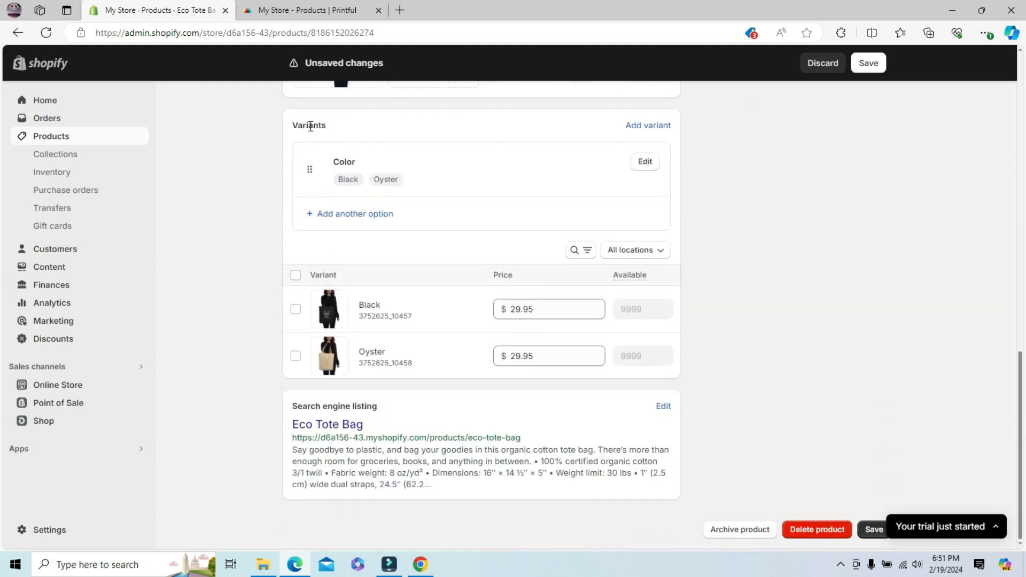
left_click(542, 309)
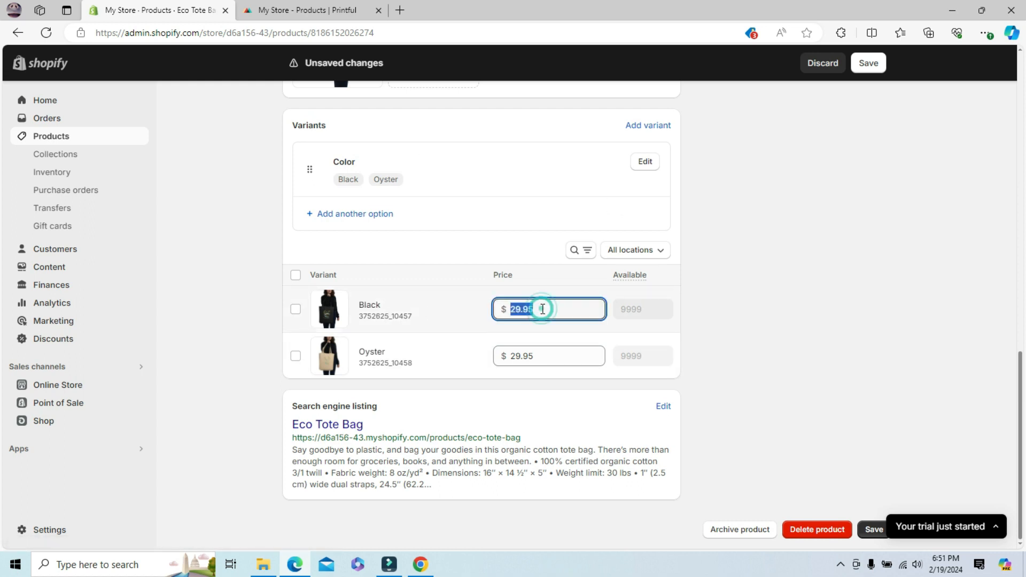
key("BackSpace")
left_click(814, 300)
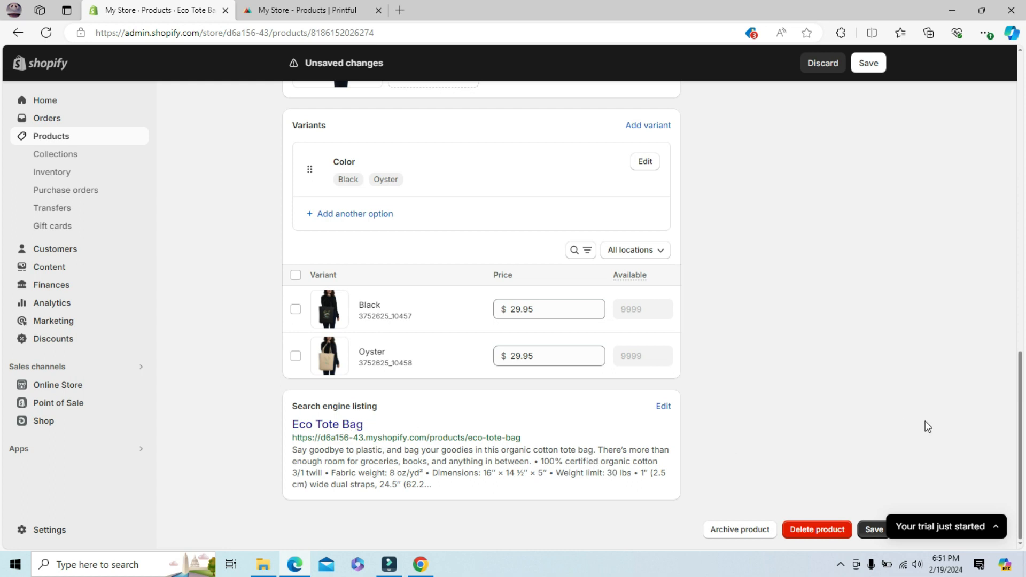
Review the Eco Tote Bag's title, description and search engine listing.
left_click_drag(1021, 417, 1024, 505)
left_click_drag(1022, 364, 1023, 48)
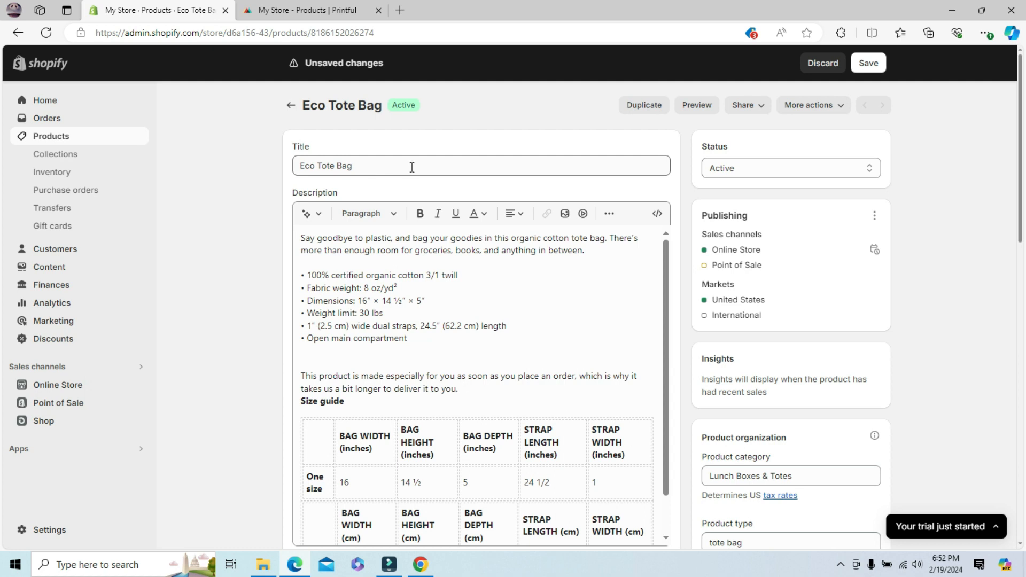
scroll(356, 409, "down", 15)
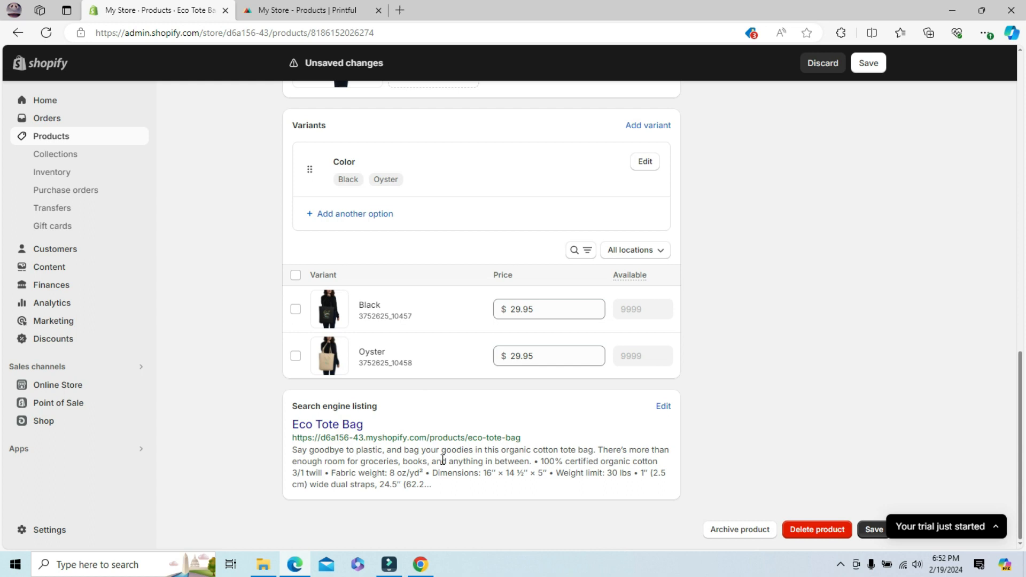
left_click_drag(1019, 404, 1023, 96)
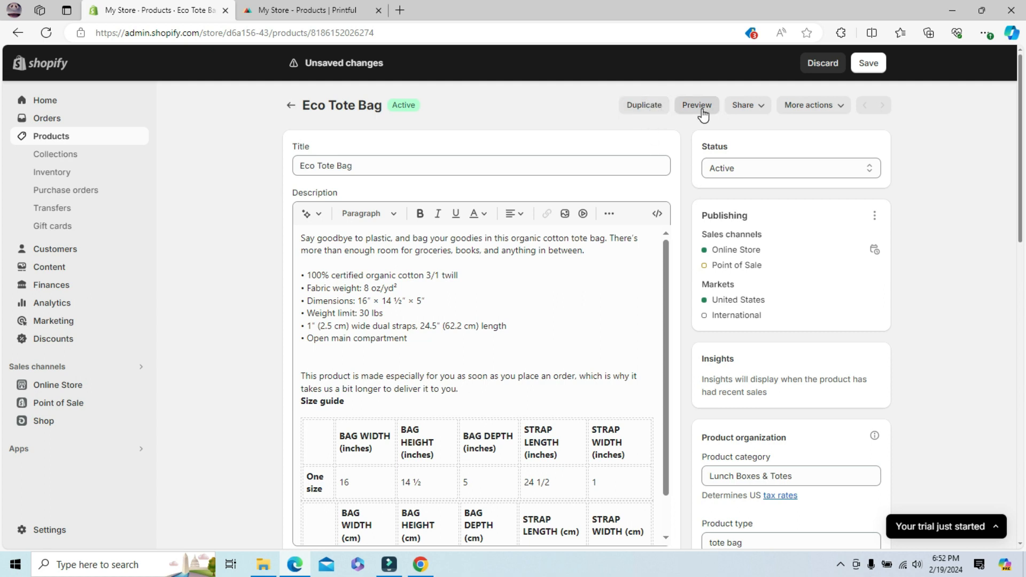
Check the product's additional actions and go to the collections list, discarding the unsaved product changes.
left_click(836, 114)
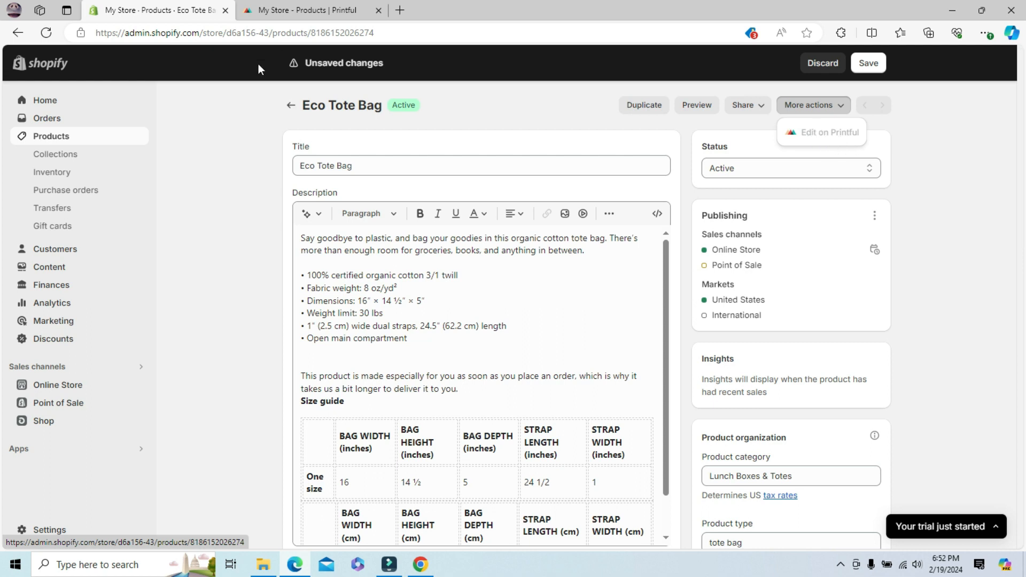
left_click(935, 194)
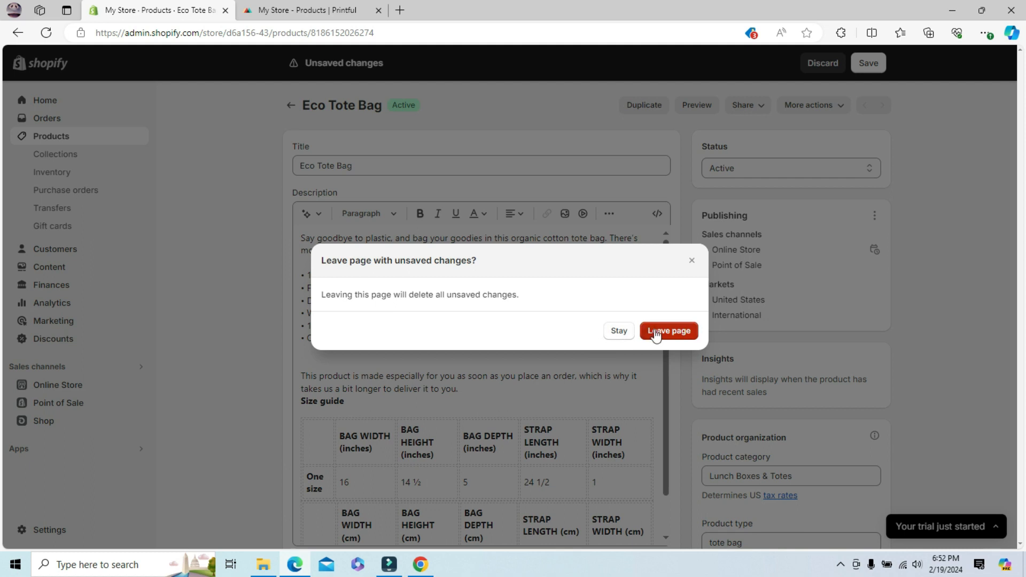
left_click(659, 329)
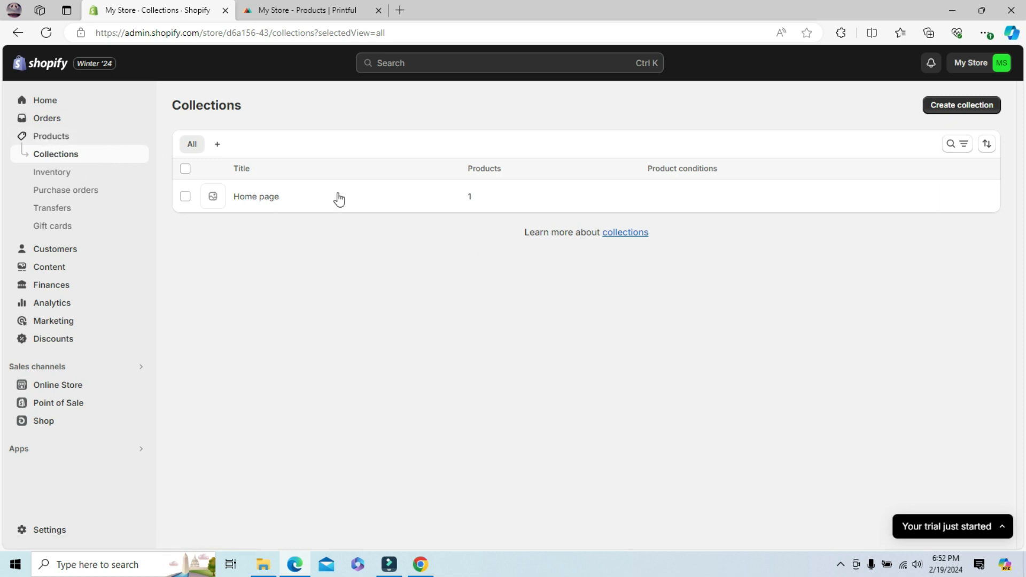
Examine the Home page collection's title, description and assigned products, and return to the collections list.
left_click(262, 202)
left_click(263, 202)
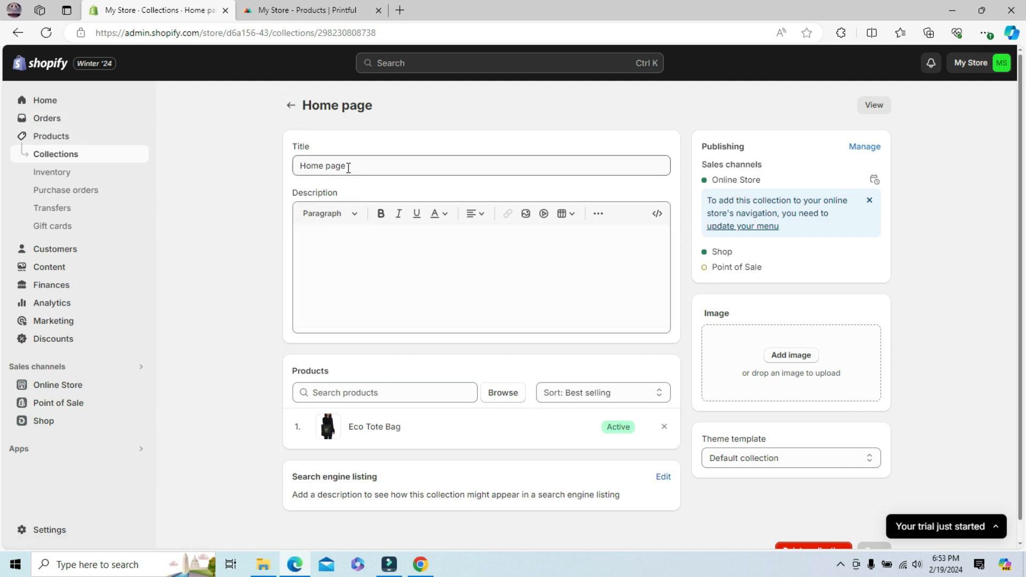
left_click_drag(347, 168, 271, 170)
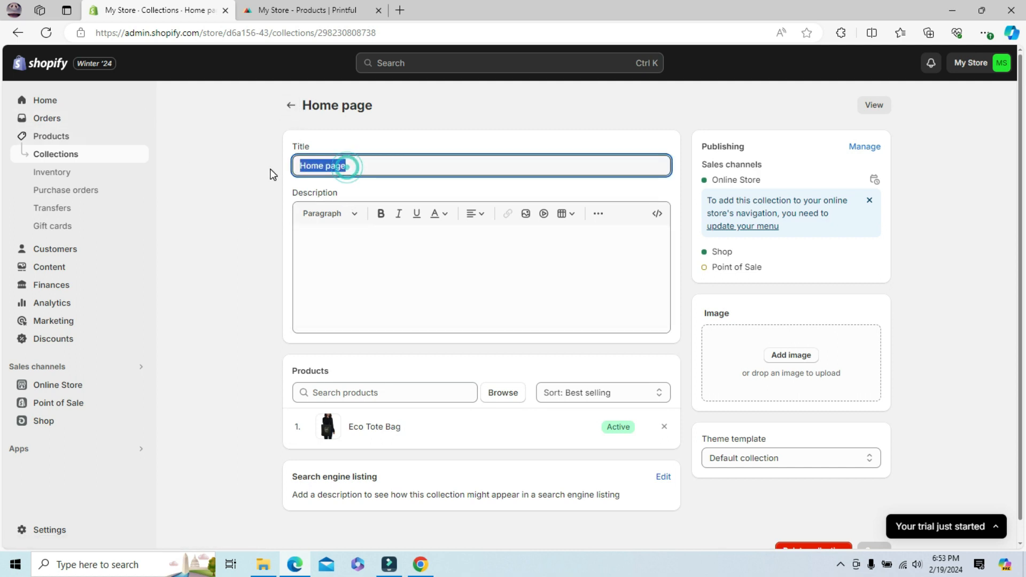
left_click(336, 237)
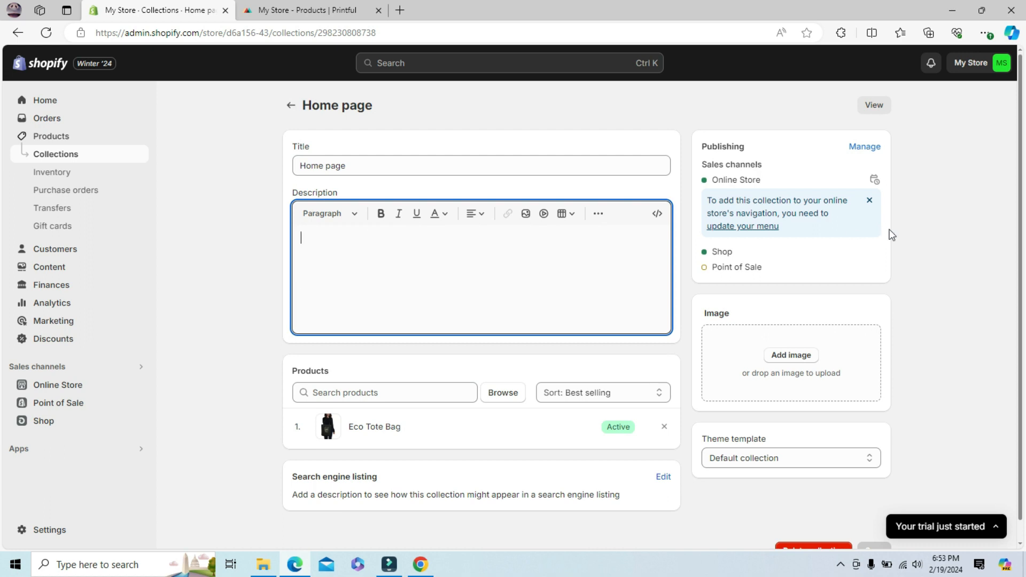
scroll(1014, 312, "down", 1)
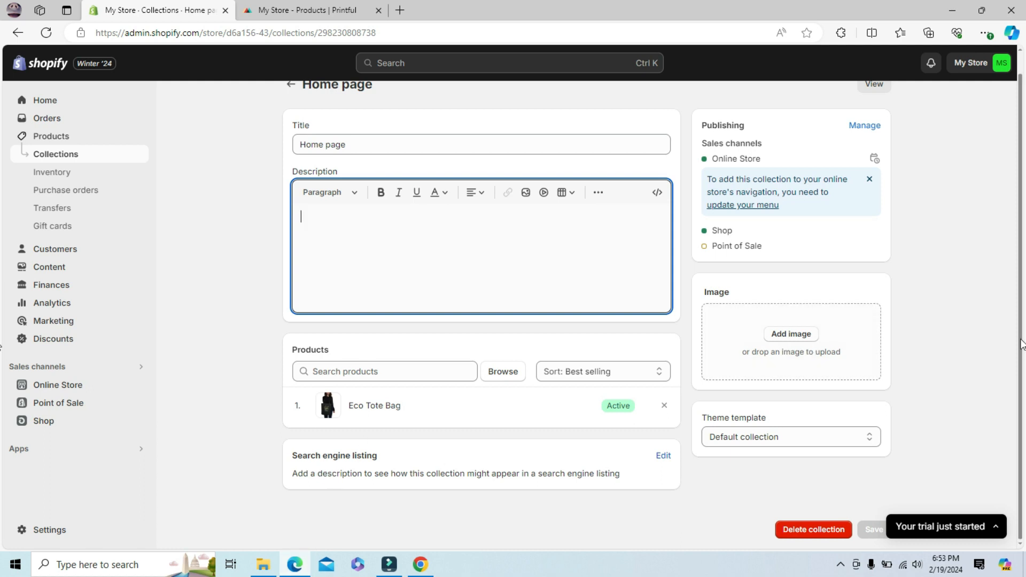
scroll(1020, 344, "up", 1)
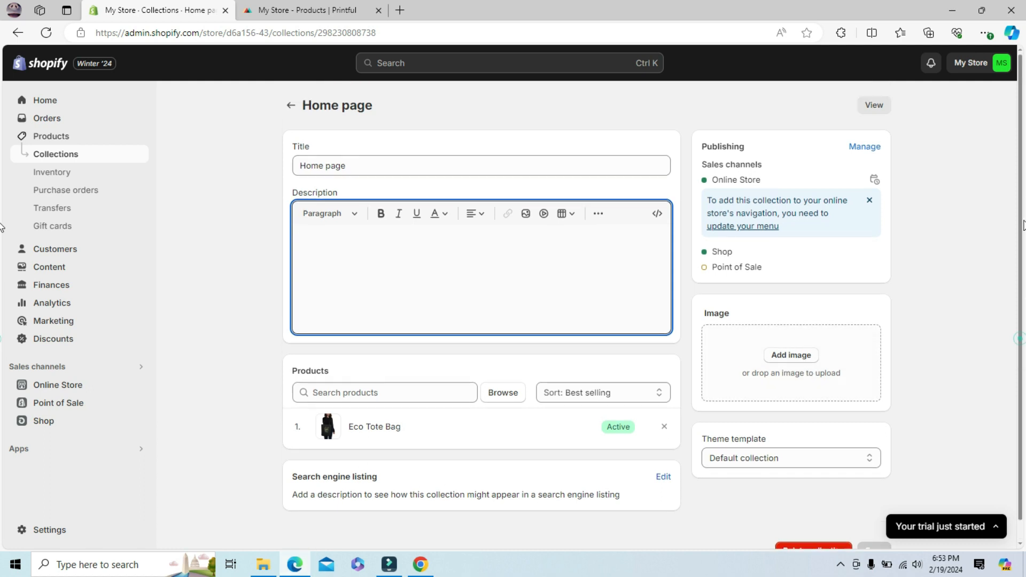
left_click(291, 105)
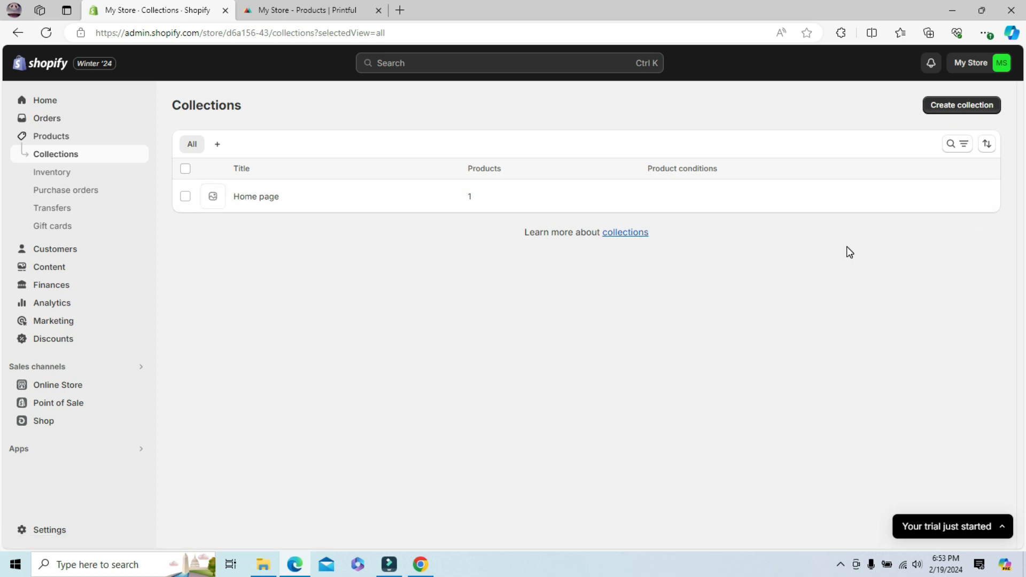
Start a new collection and title it Tote Bags.
left_click(958, 105)
left_click(316, 166)
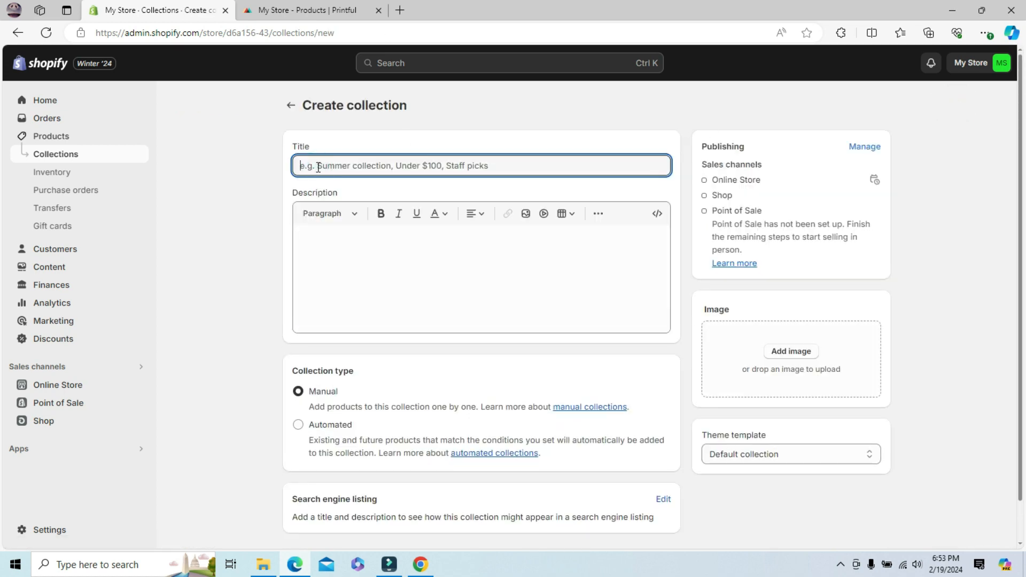
type("Tote Bags")
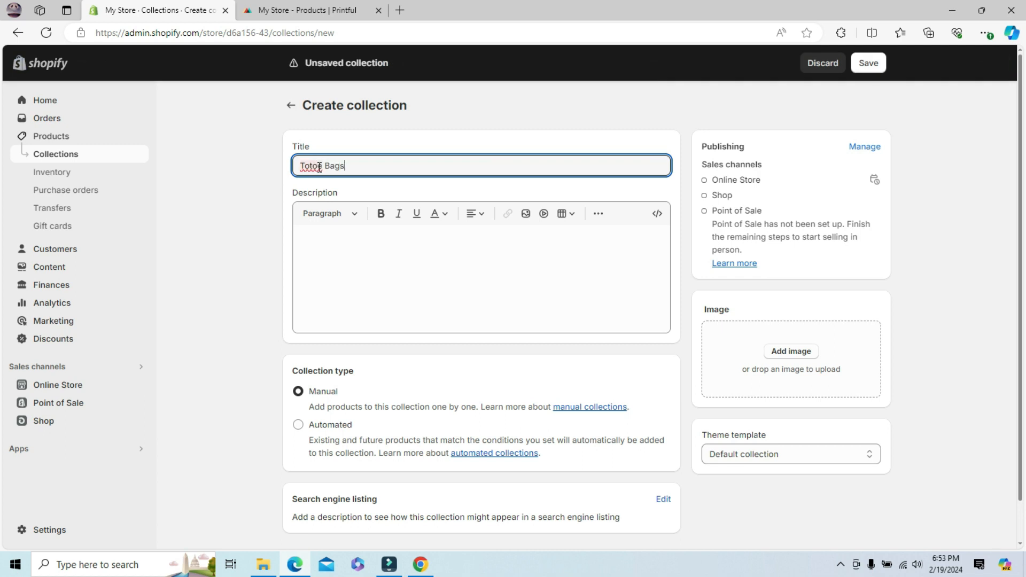
left_click(318, 167)
left_click(319, 167)
Enter the collection description "Custom Printed and Eco-Friendly Tote Bags".
left_click(335, 247)
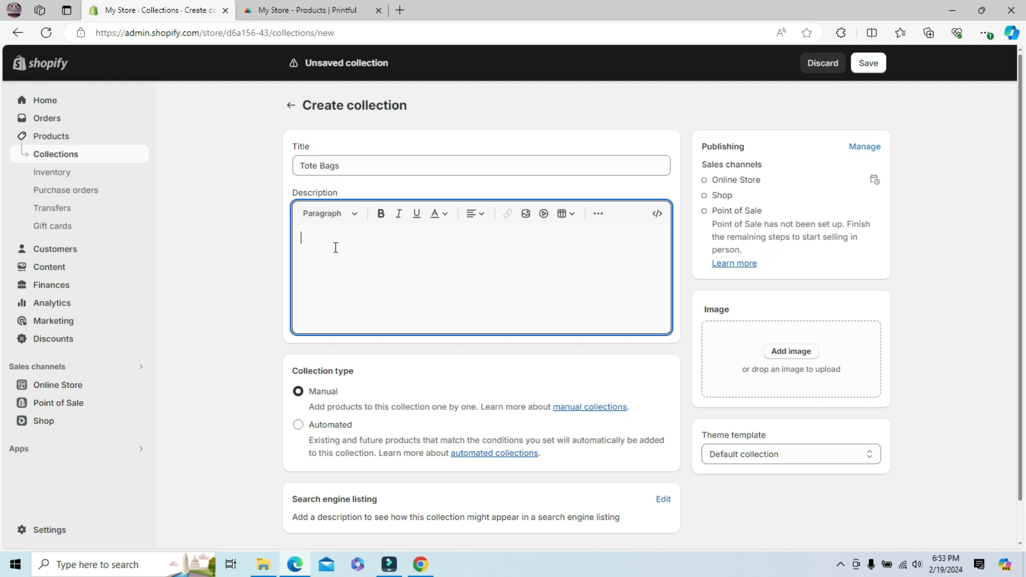
type("Custom Printed Tote")
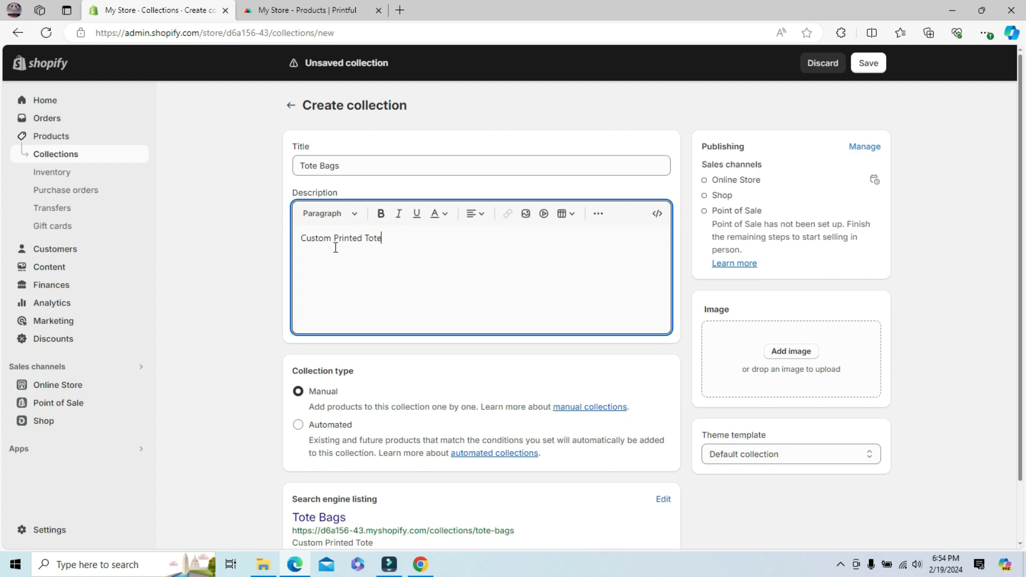
key("BackSpace")
key("BackSpace")
key("BackSpace")
key("BackSpace")
type("and Eco Friendly Tot")
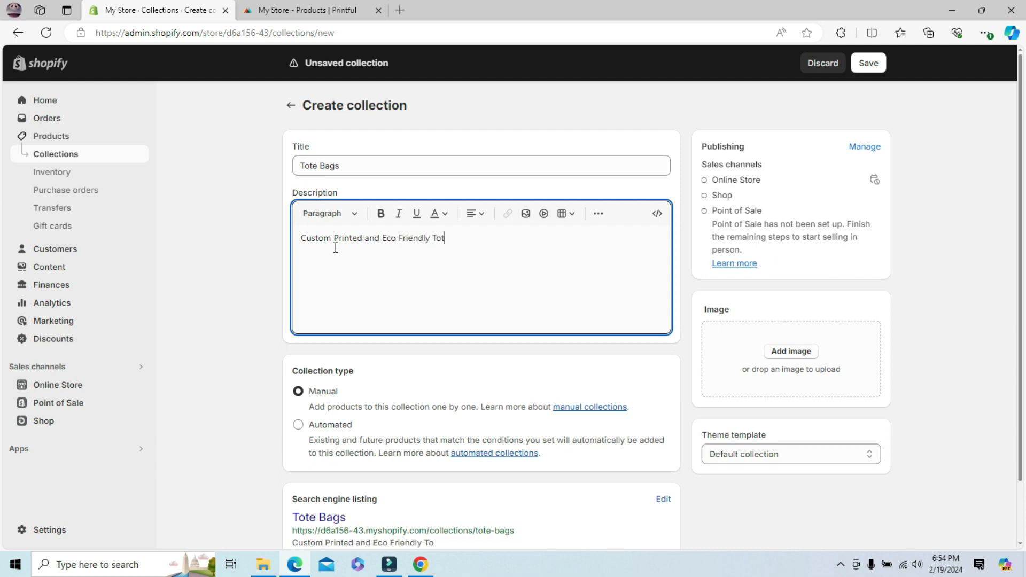
type("e Bags")
left_click(401, 238)
left_click(410, 289)
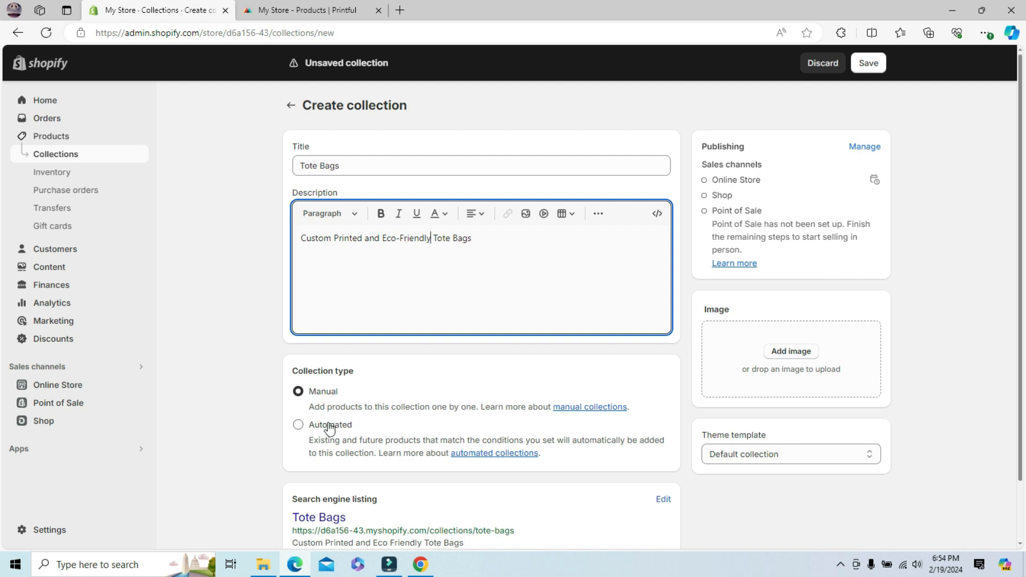
Set the collection type to Automated and review its matching conditions and search engine listing.
left_click(298, 425)
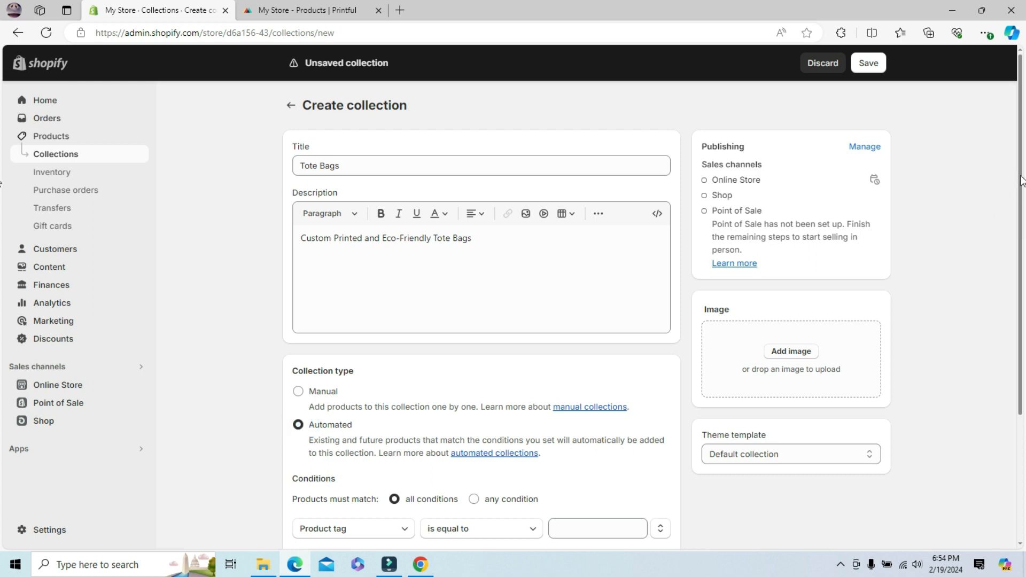
scroll(1021, 180, "down", 3)
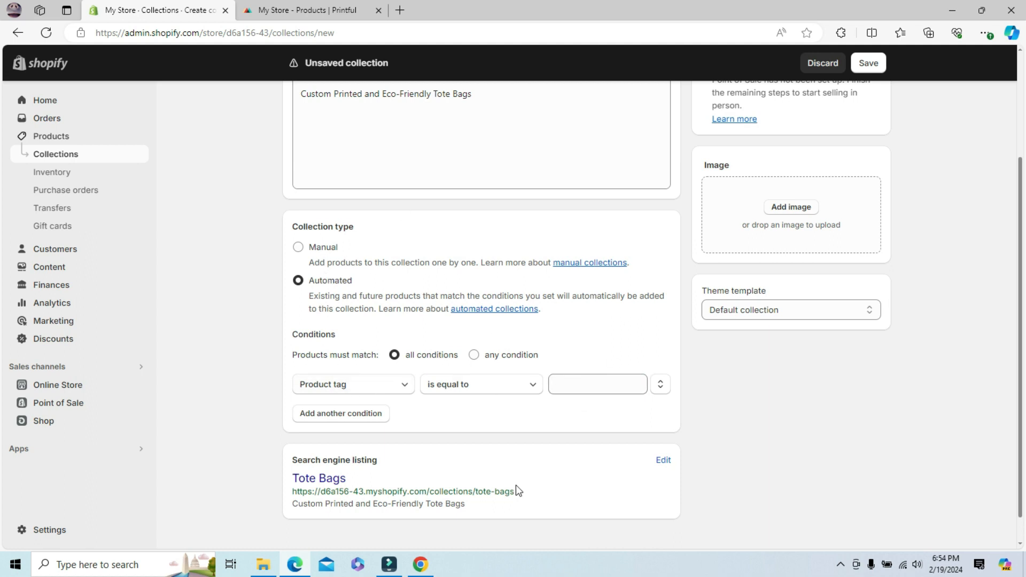
scroll(1021, 277, "up", 3)
scroll(1021, 276, "down", 4)
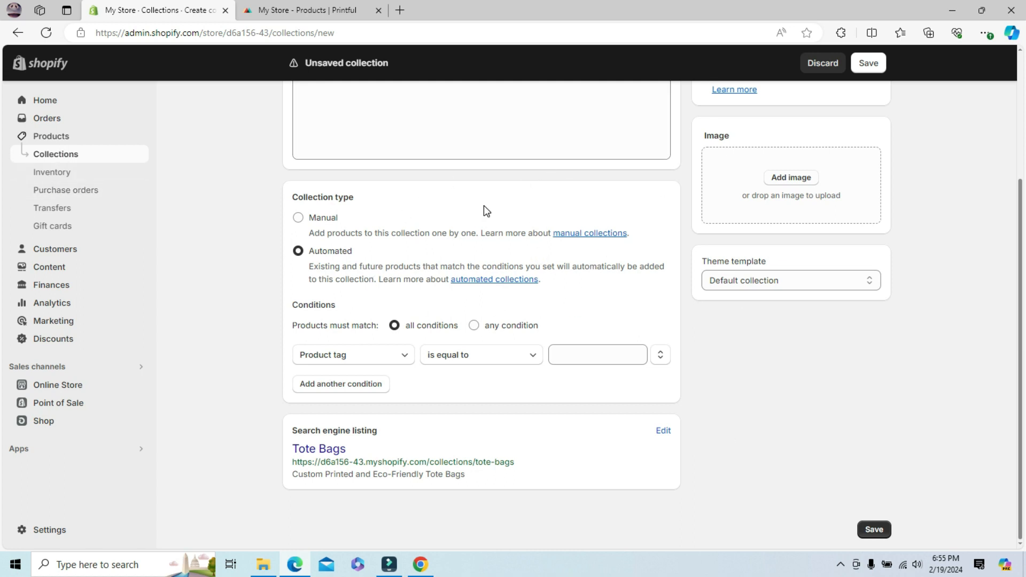
Check the collection's image and theme template options, keeping the Default collection template.
left_click(575, 349)
left_click_drag(1021, 331, 1019, 264)
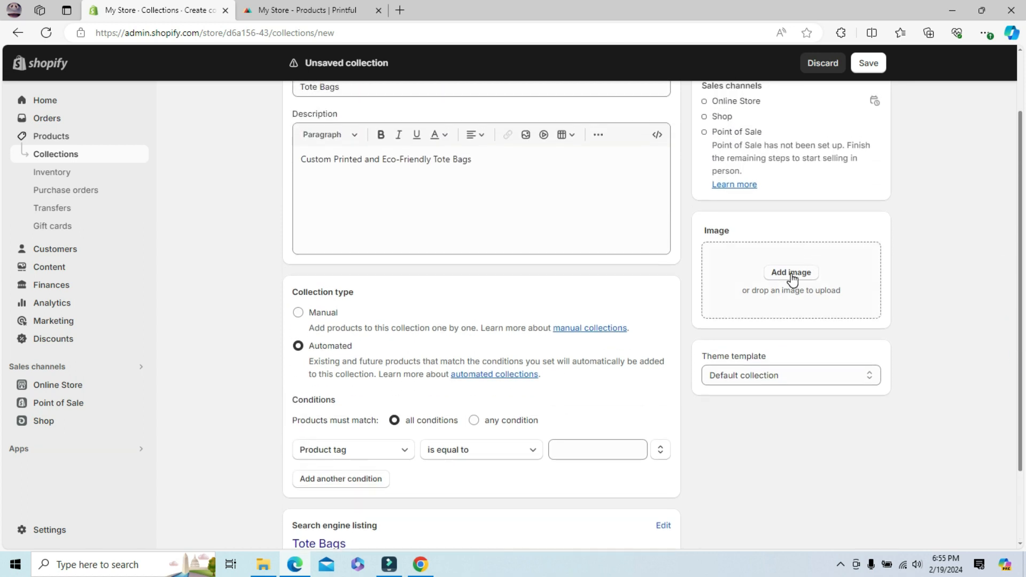
left_click(794, 374)
left_click(793, 378)
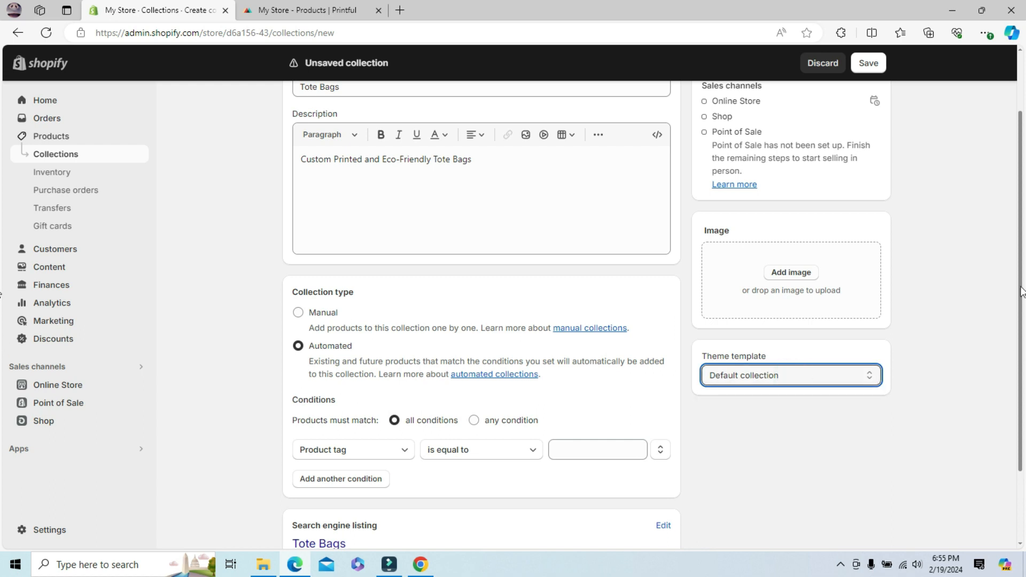
scroll(1020, 291, "up", 2)
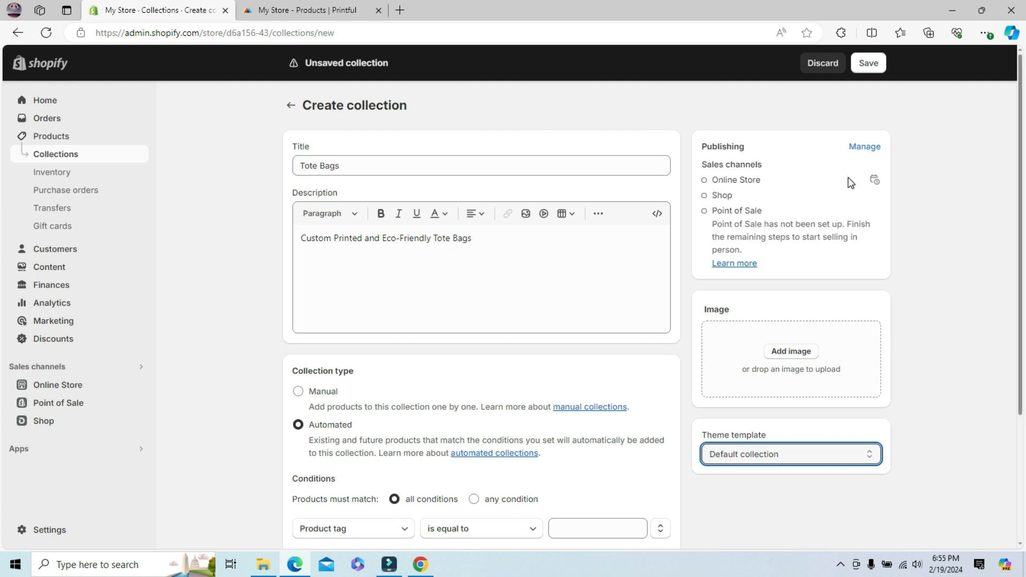
Set the collection condition to product tag is equal to tote, and save the collection.
left_click(566, 529)
type("tote")
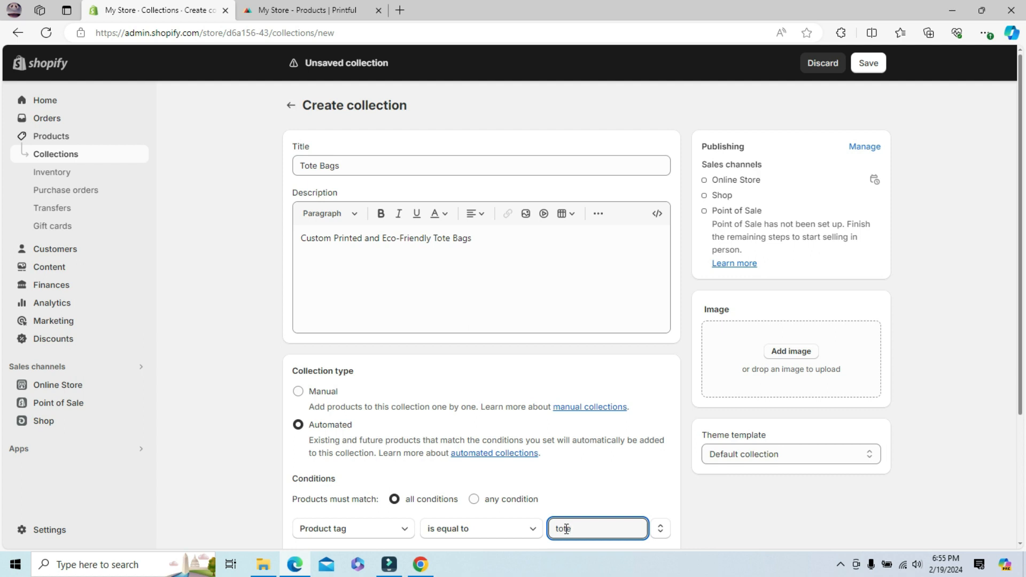
left_click(766, 504)
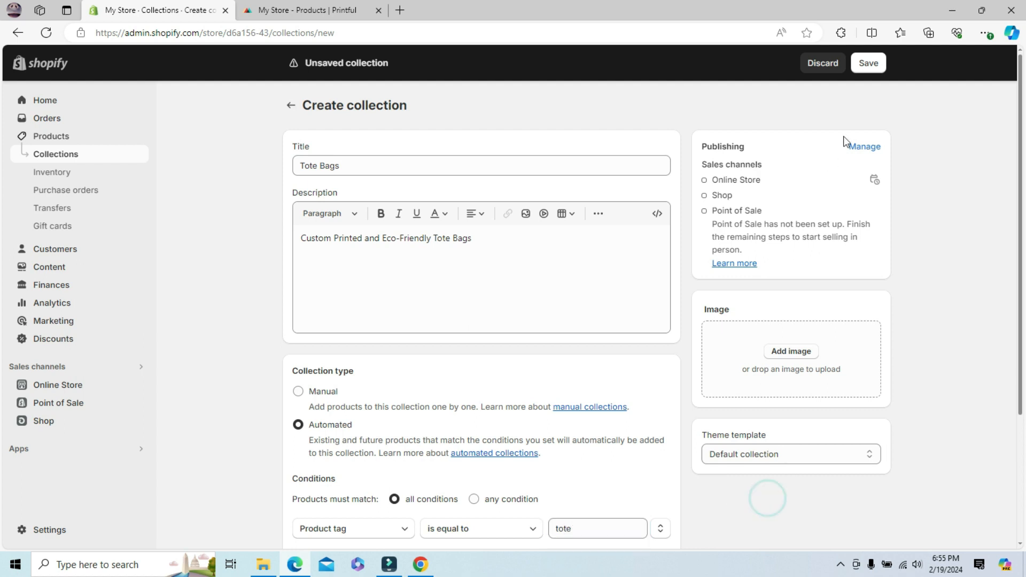
left_click(869, 63)
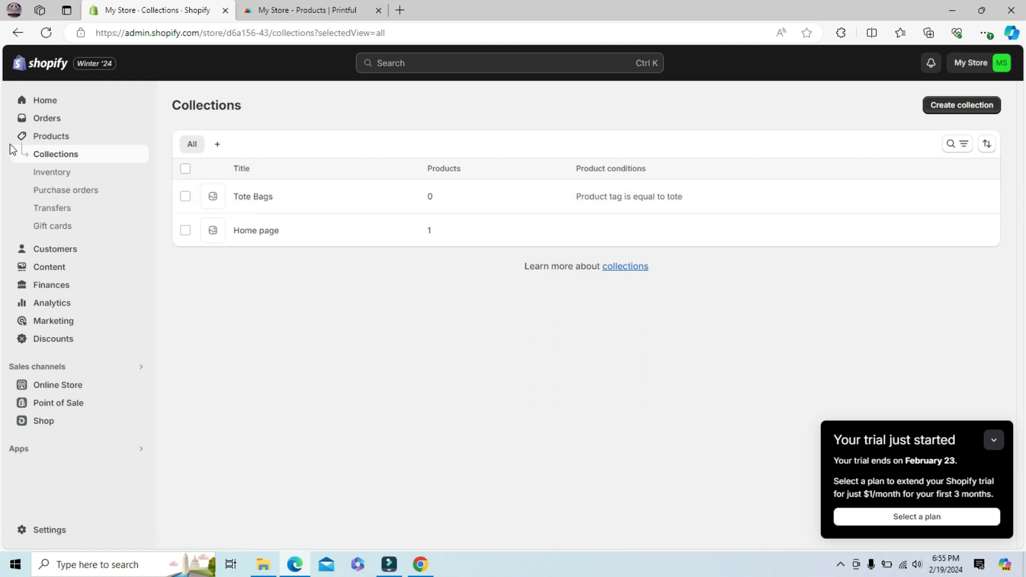
Add the tag tote to the Eco Tote Bag product and save the product.
left_click(56, 137)
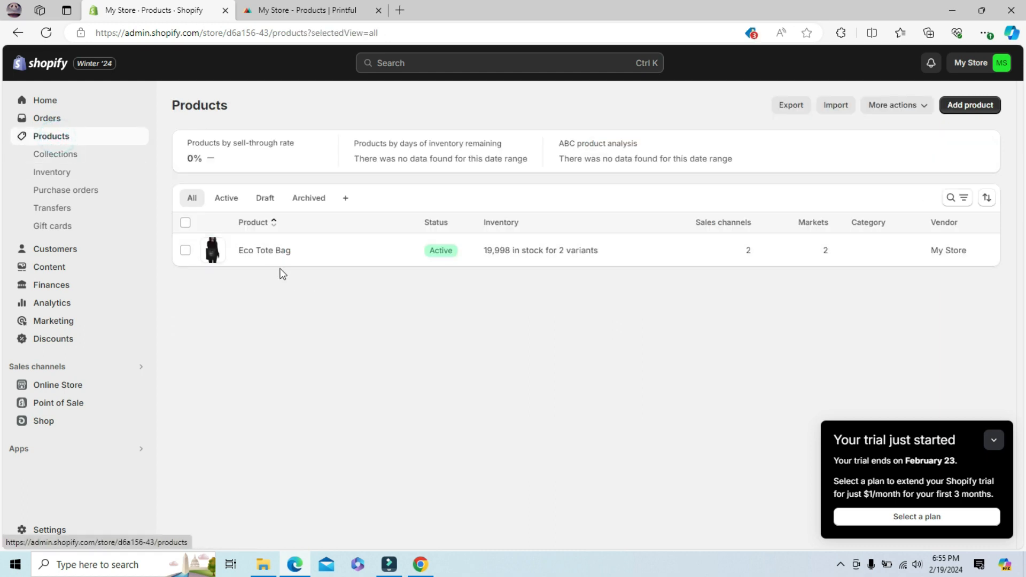
left_click(273, 255)
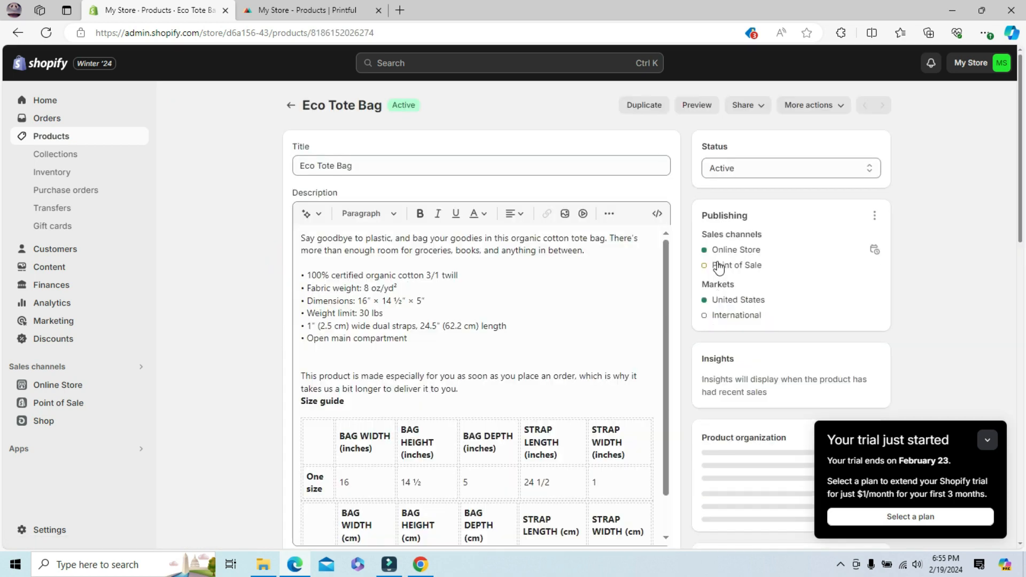
left_click_drag(1022, 141, 1022, 303)
left_click(724, 260)
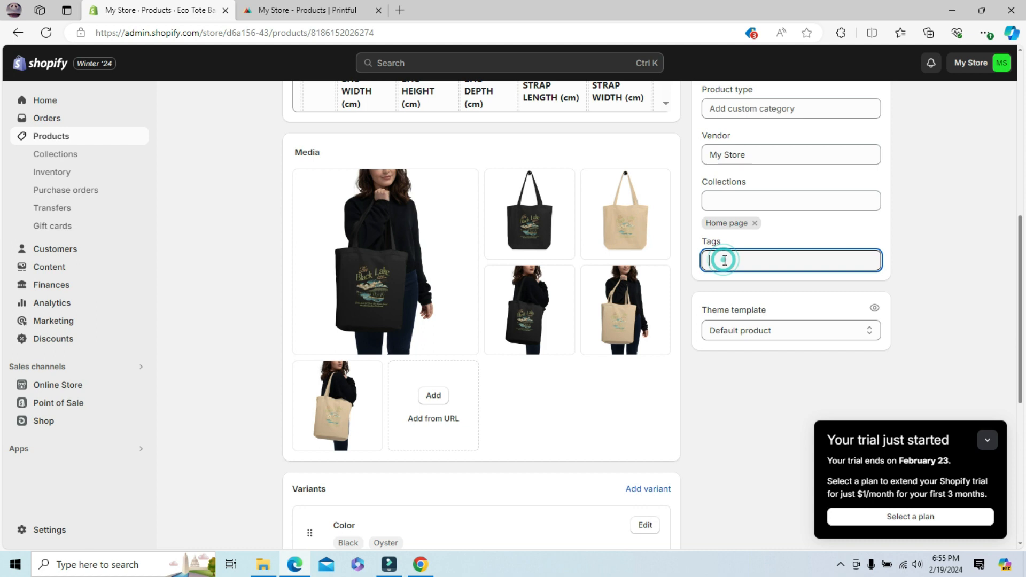
type("tote")
key("Return")
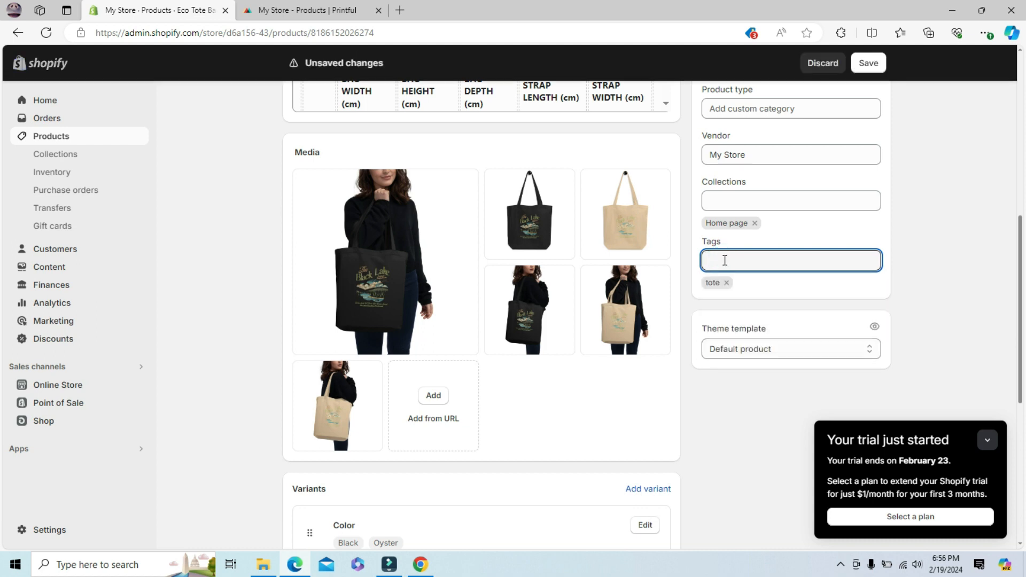
left_click(765, 200)
left_click(765, 200)
left_click(765, 200)
left_click(909, 237)
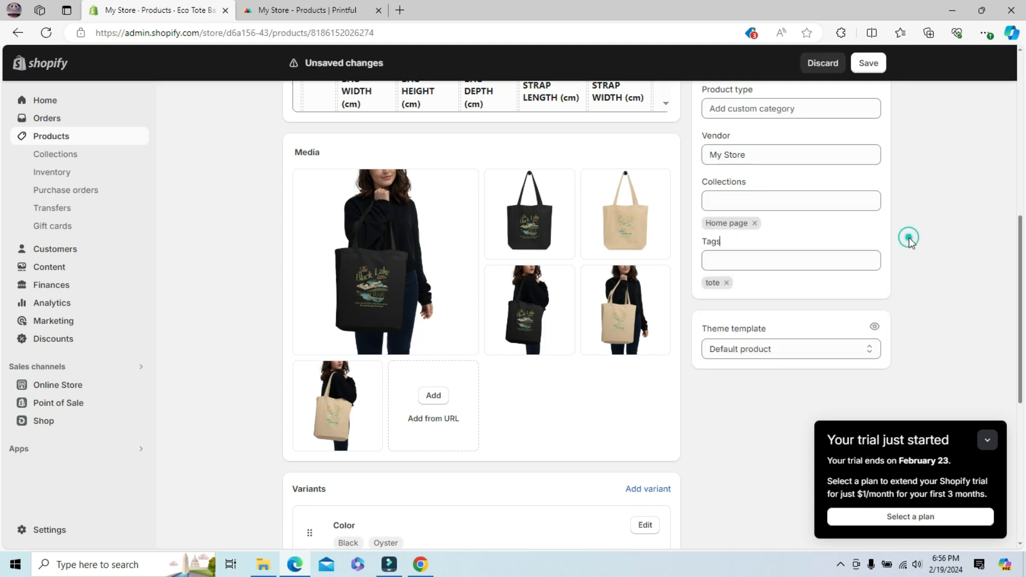
left_click(867, 62)
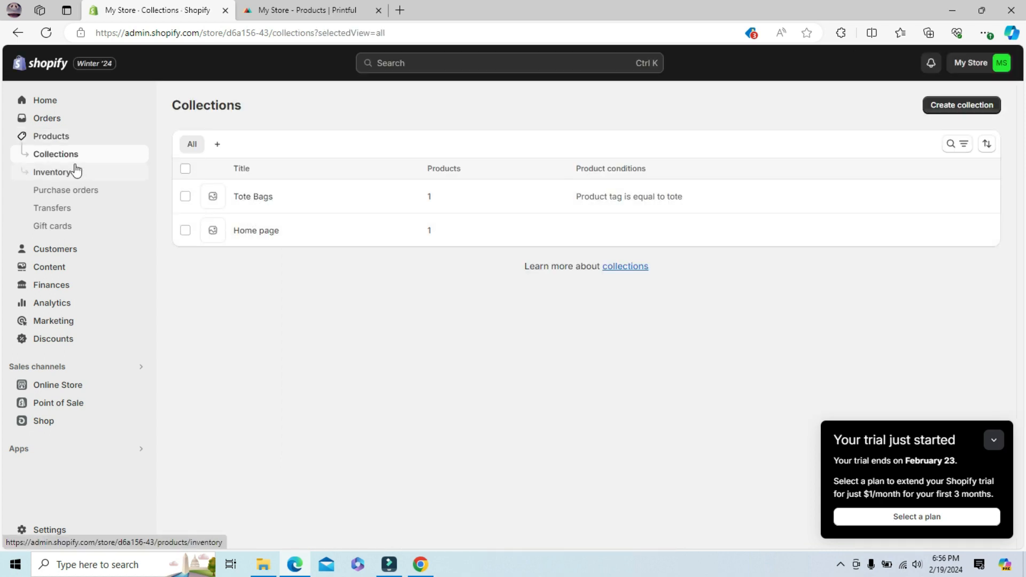
Open the Tote Bags collection from the collections list and check its condition and matching products.
left_click(53, 139)
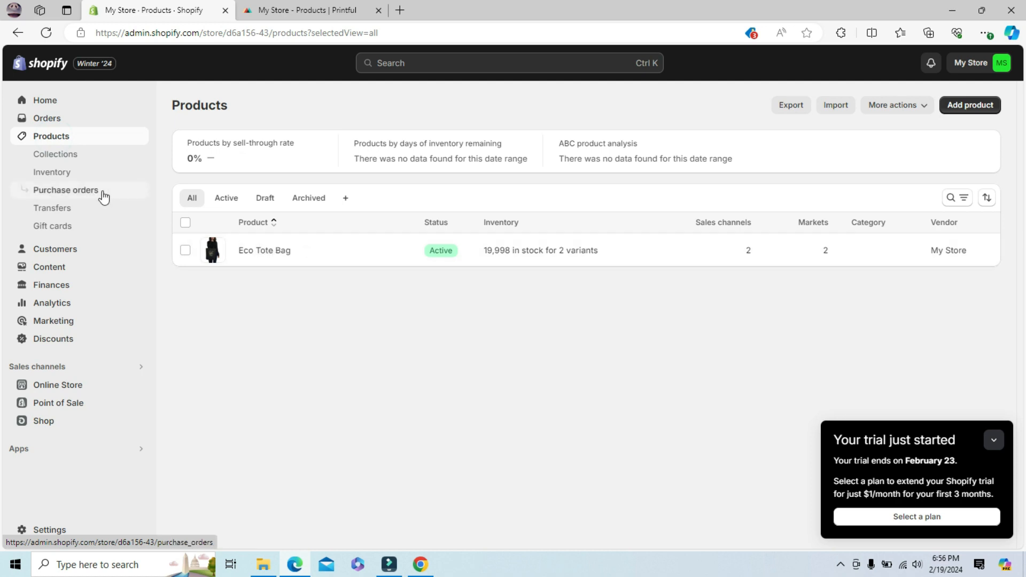
left_click(69, 160)
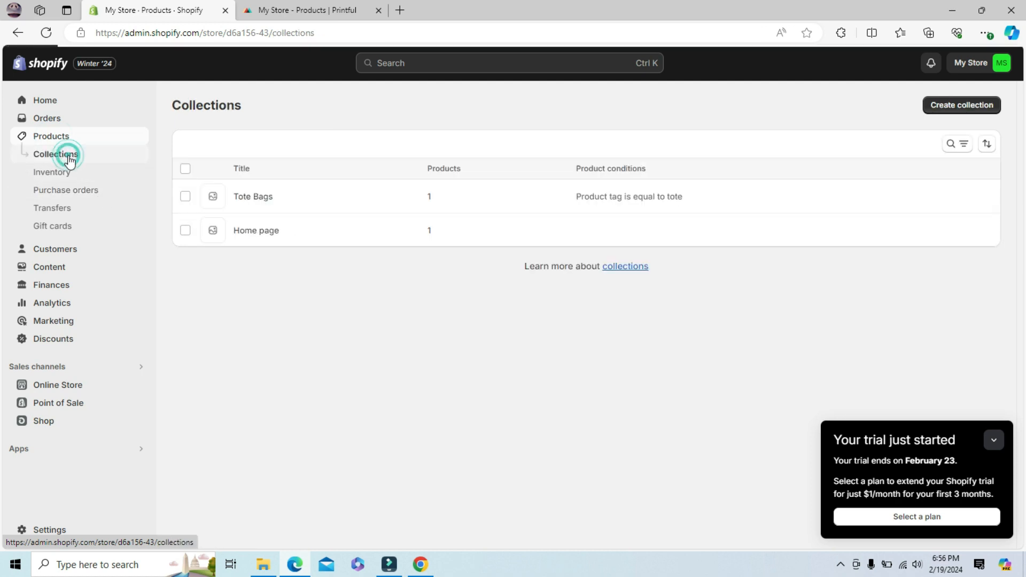
left_click(263, 198)
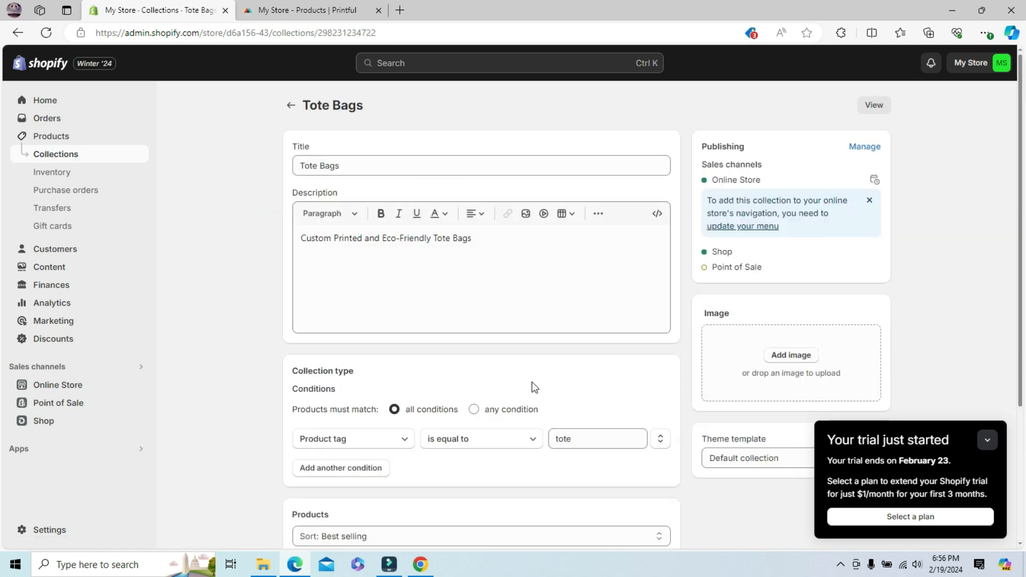
scroll(1022, 148, "down", 4)
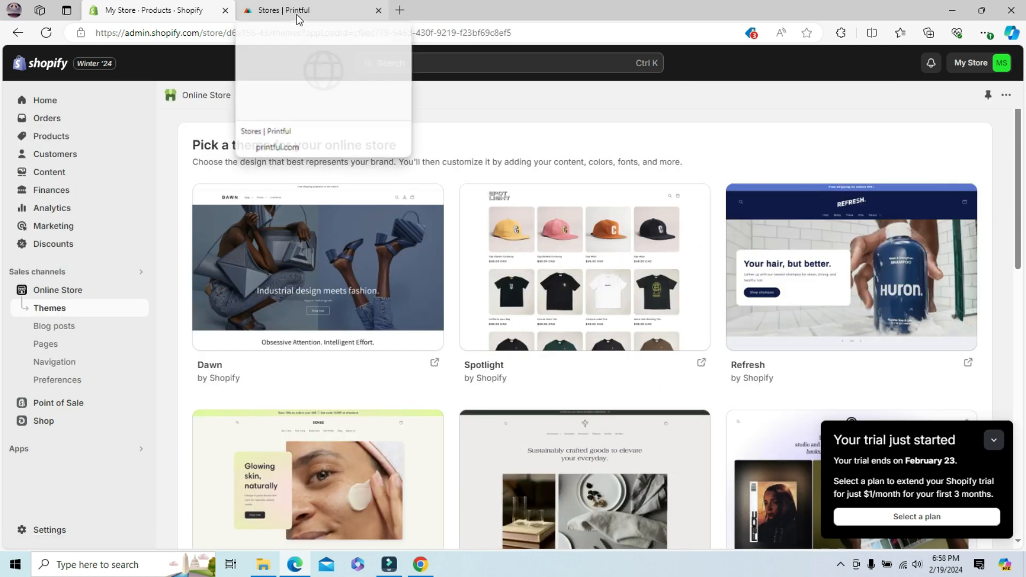
Switch to Printful, look at the product catalog, and open the connected My Store from the stores list.
left_click(297, 15)
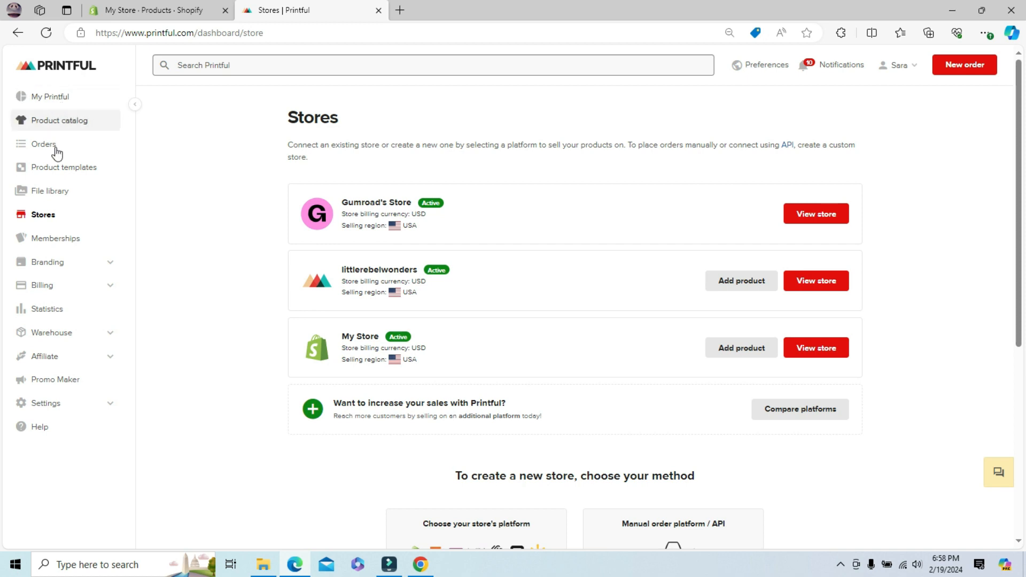
left_click(57, 121)
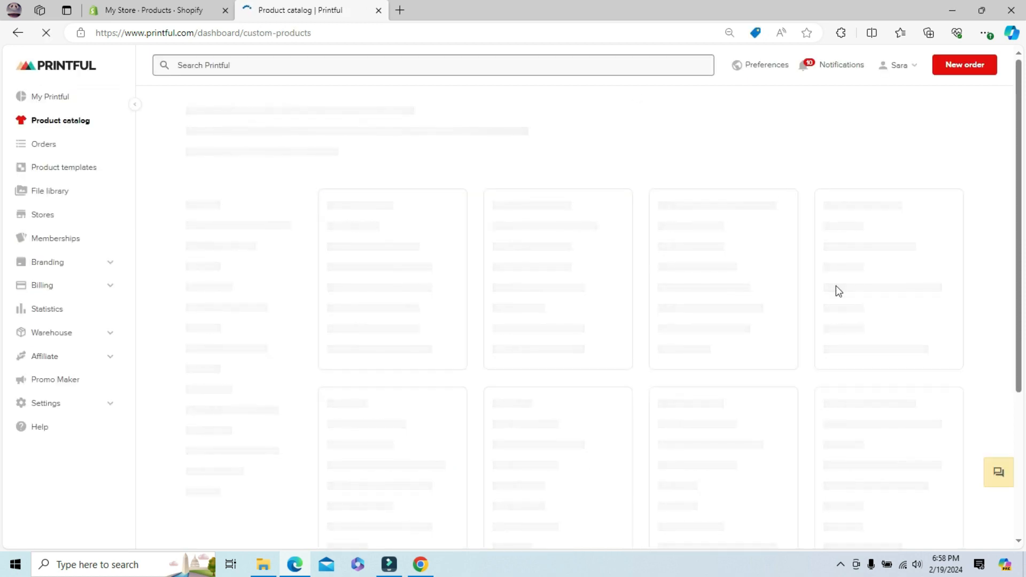
left_click(47, 217)
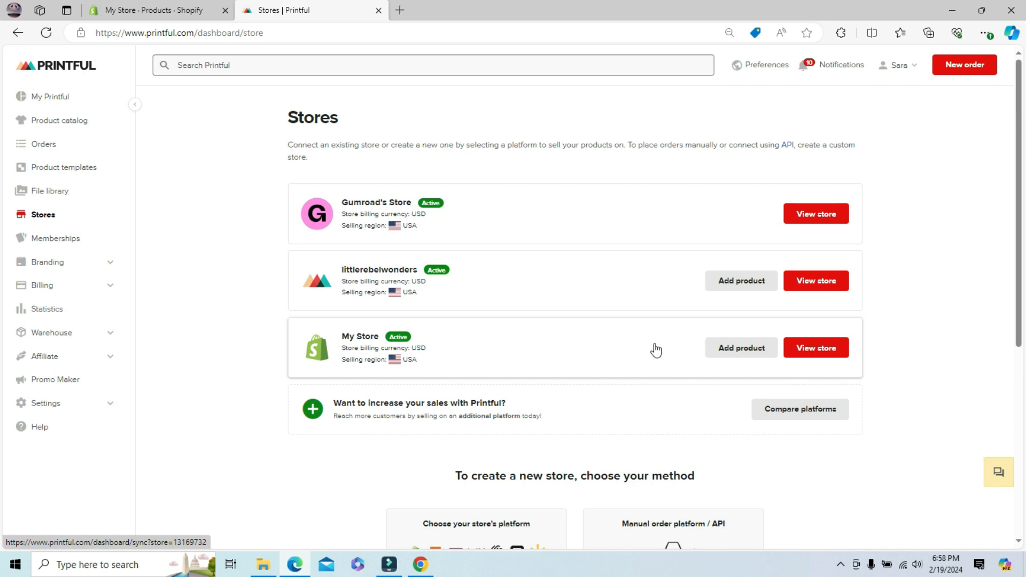
left_click(472, 351)
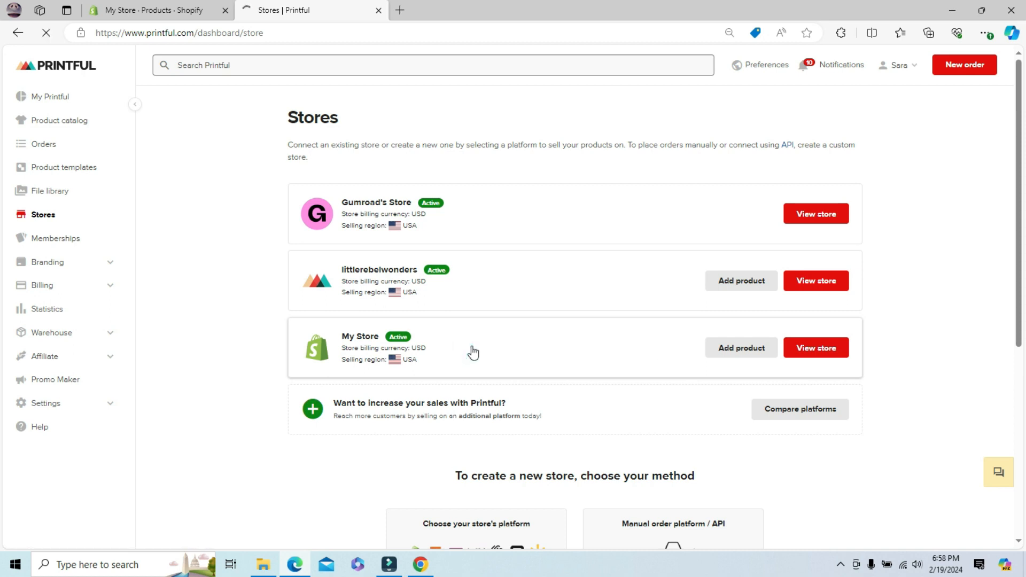
Return to the Shopify admin and review the store's product list and collections.
left_click(142, 10)
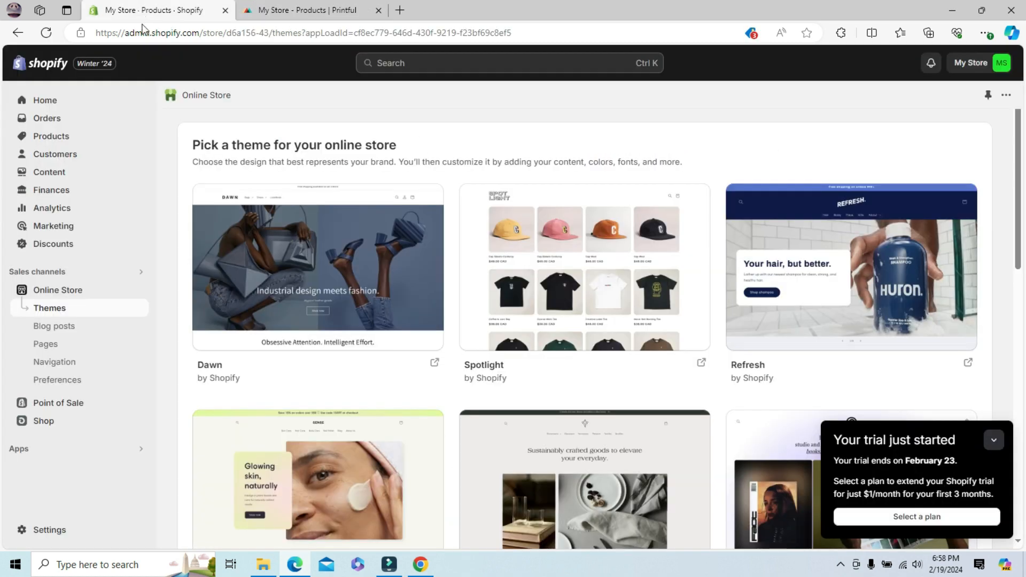
left_click(68, 138)
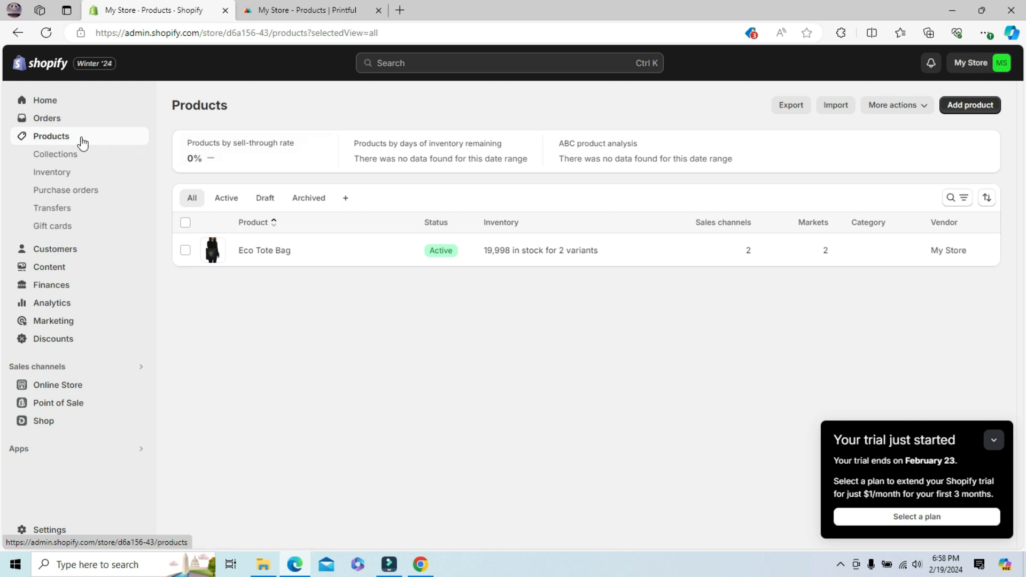
left_click(74, 160)
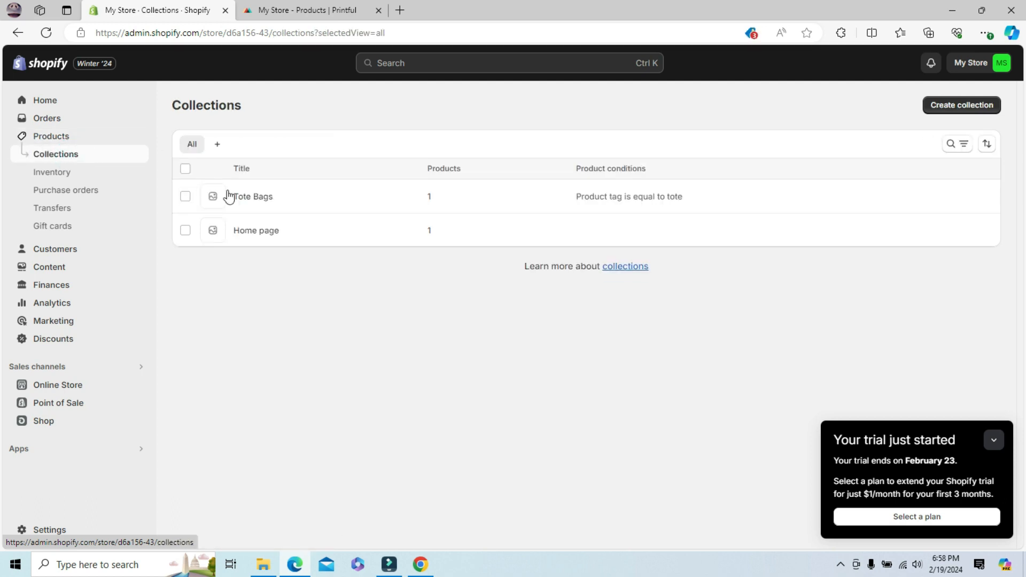